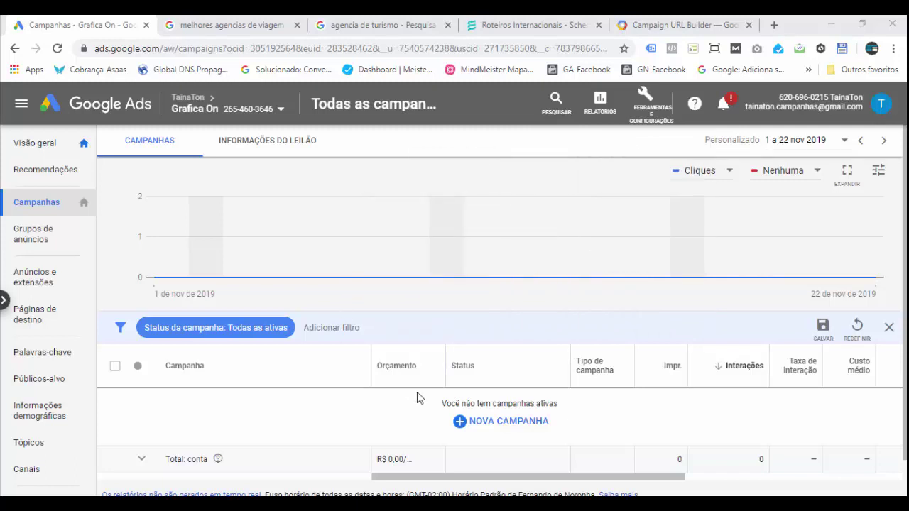
Search Google for "pacote de turismo" in a new browser tab
left_click(774, 25)
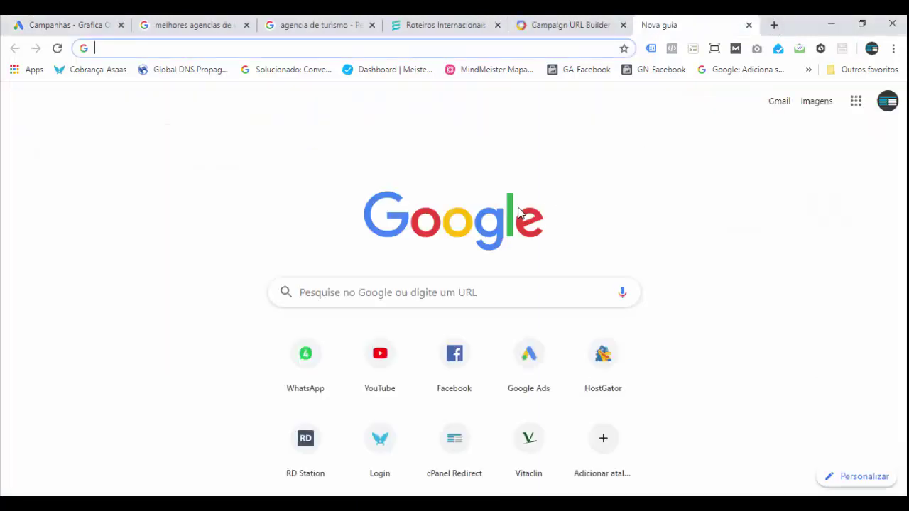
left_click(393, 291)
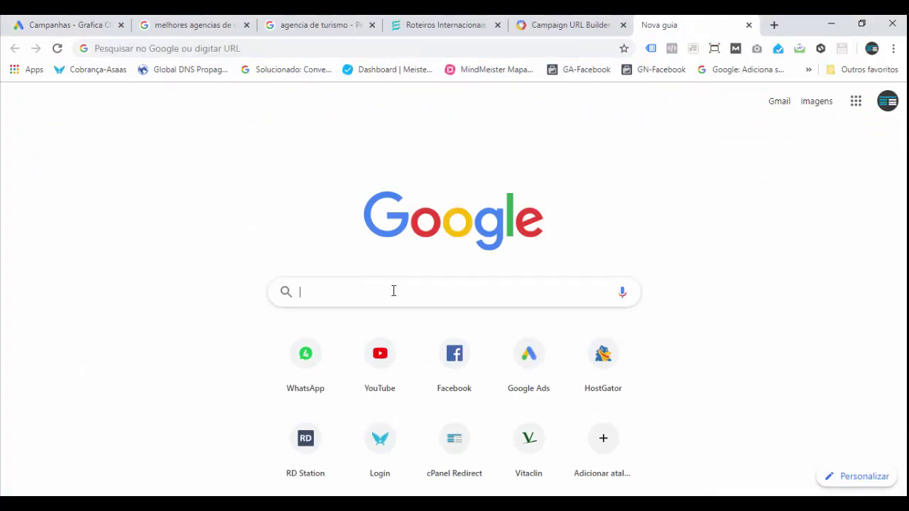
type("turism")
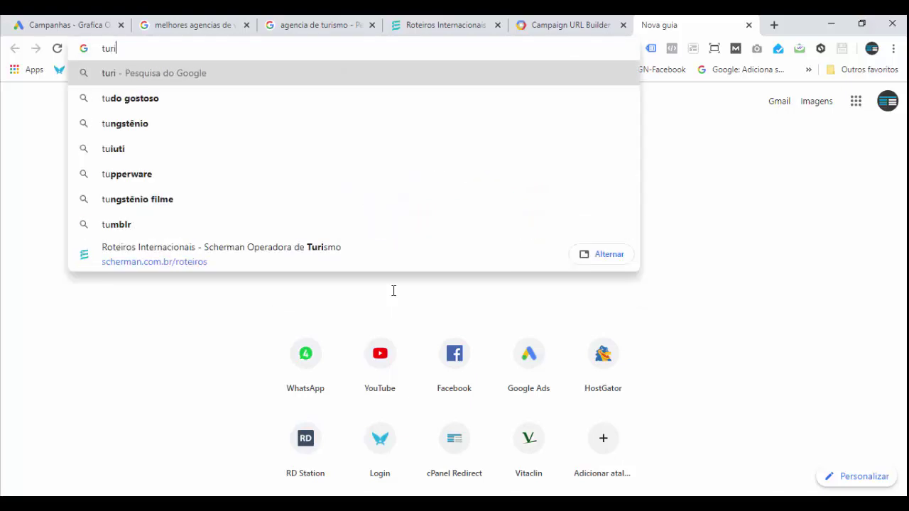
key("BackSpace")
key("BackSpace")
key("BackSpace")
key("BackSpace")
key("BackSpace")
key("BackSpace")
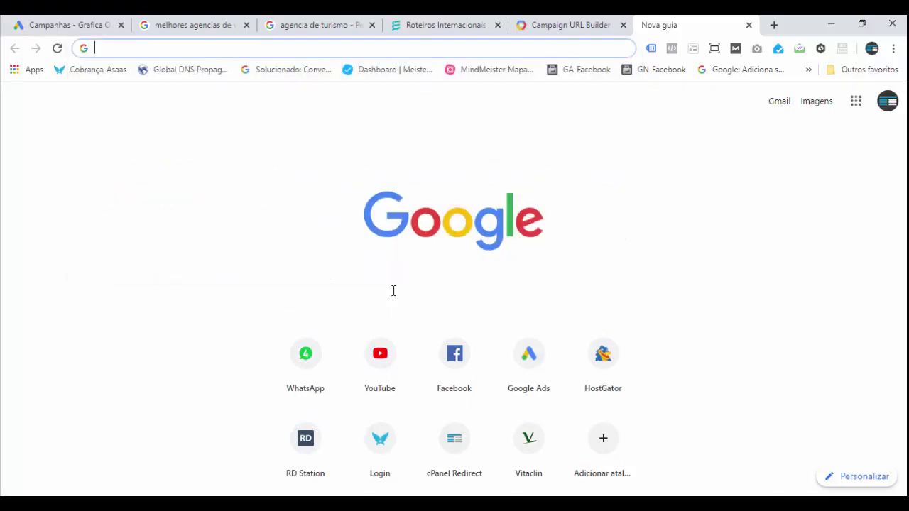
type("pacote")
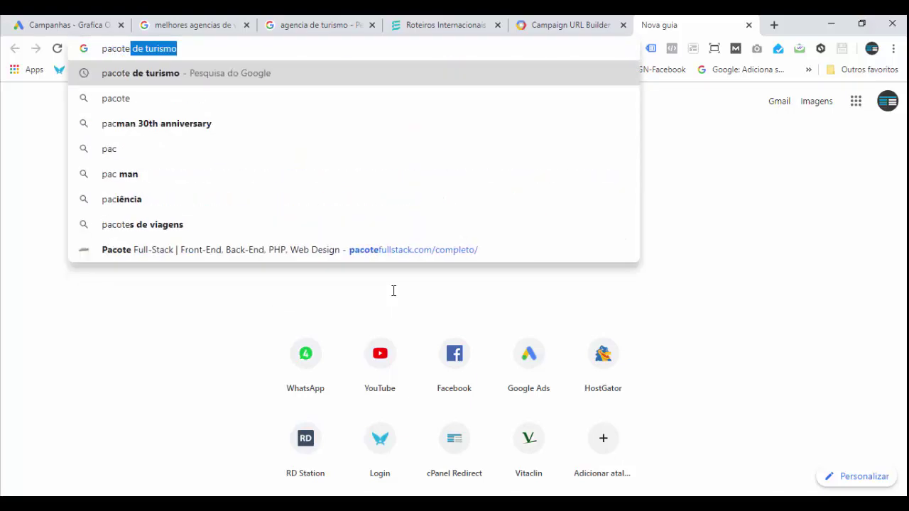
type(" de turis")
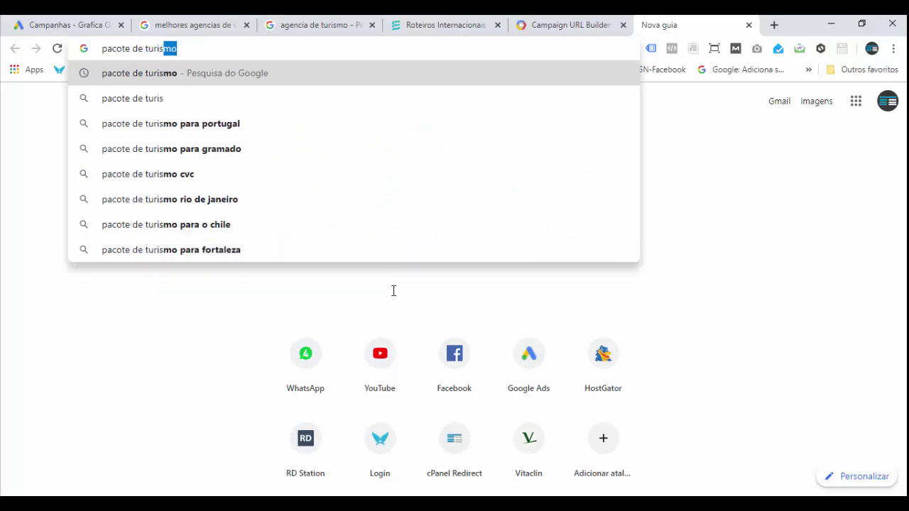
key("Return")
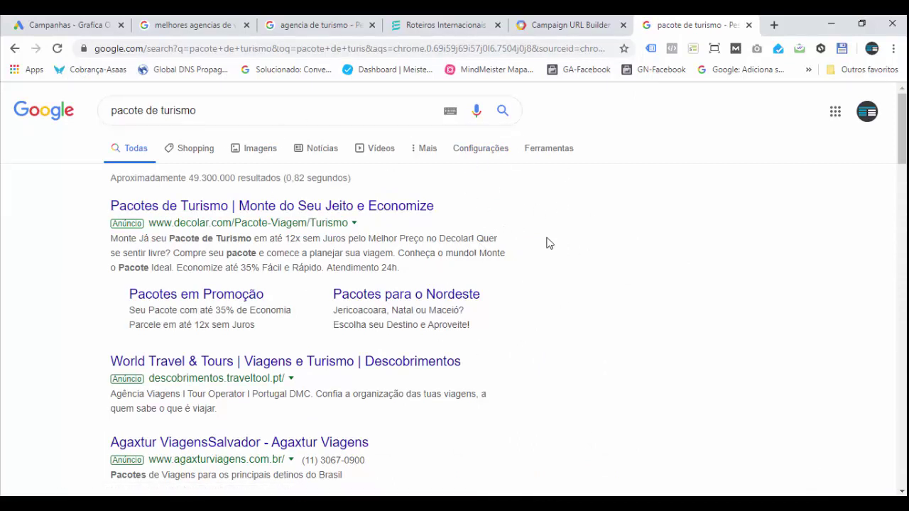
Examine the text ads among the "pacote de turismo" search results, then close that results tab
scroll(677, 281, "down", 1)
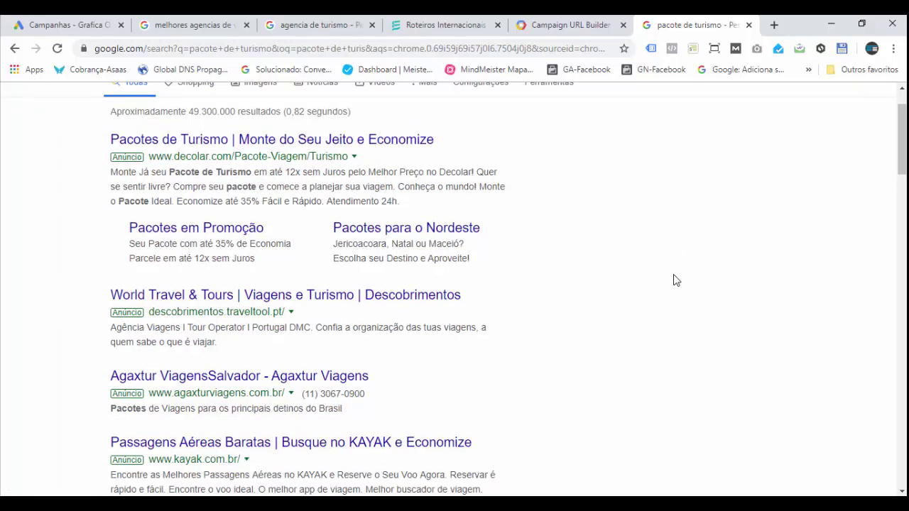
scroll(674, 276, "up", 1)
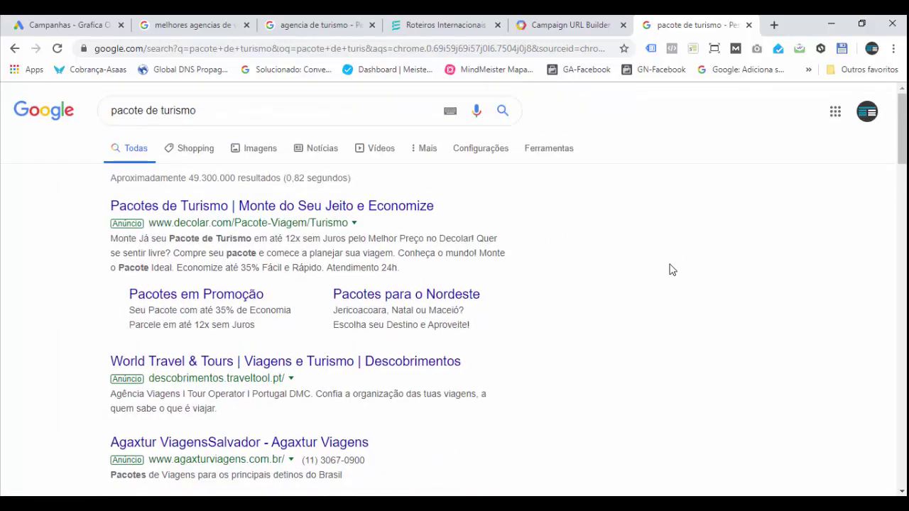
scroll(669, 270, "down", 2)
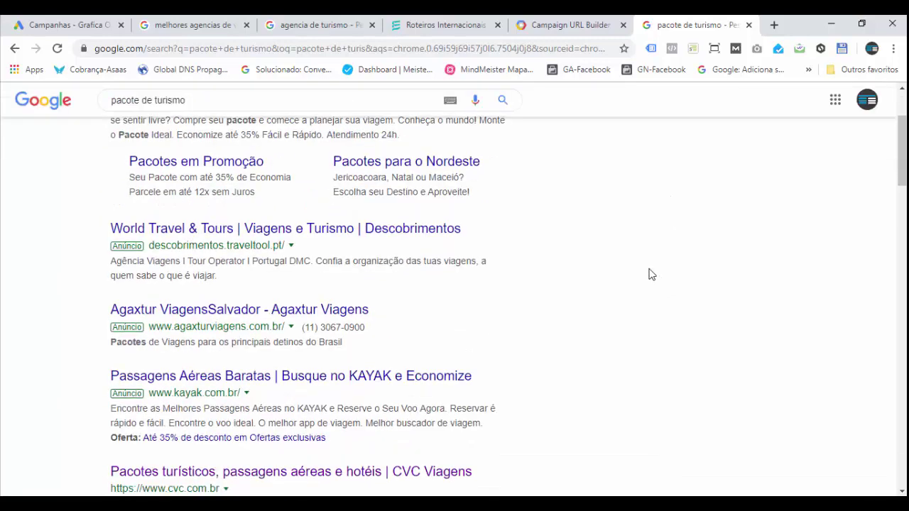
scroll(596, 274, "up", 2)
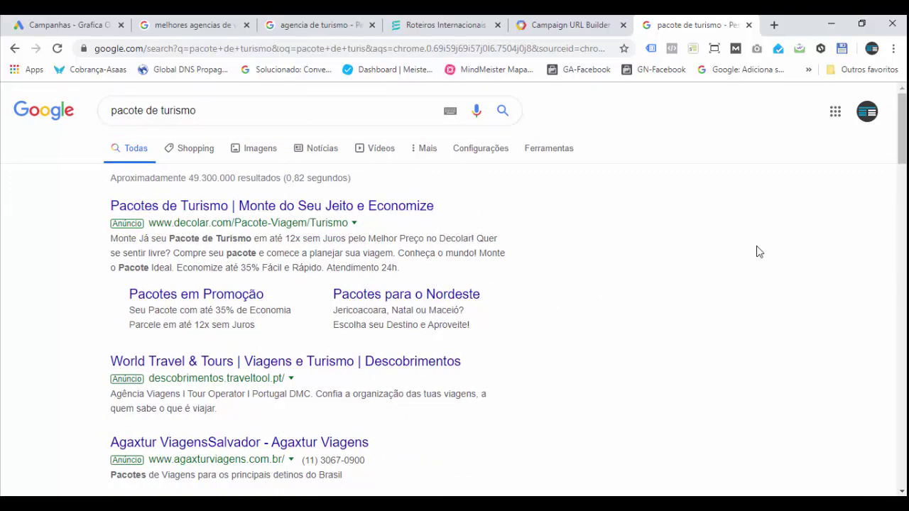
left_click(749, 25)
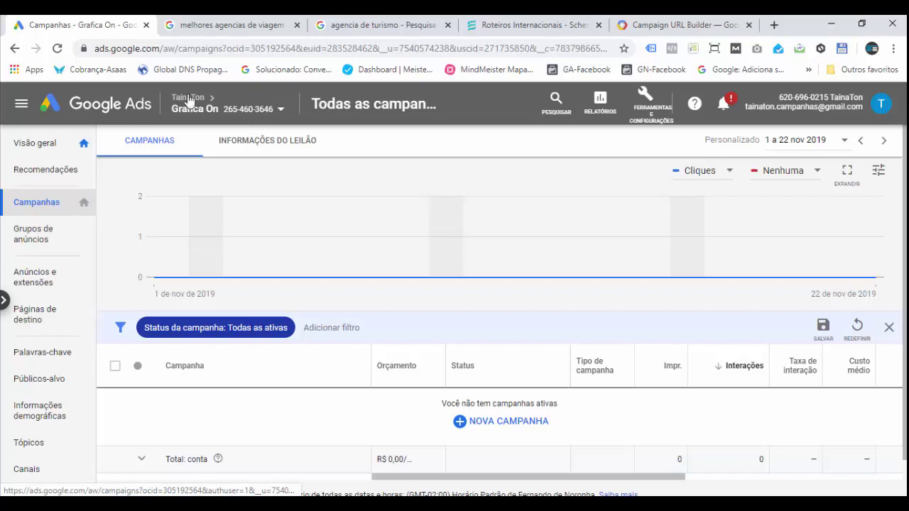
View the account's Visão geral, return to Campanhas and start creating a new campaign
left_click(43, 143)
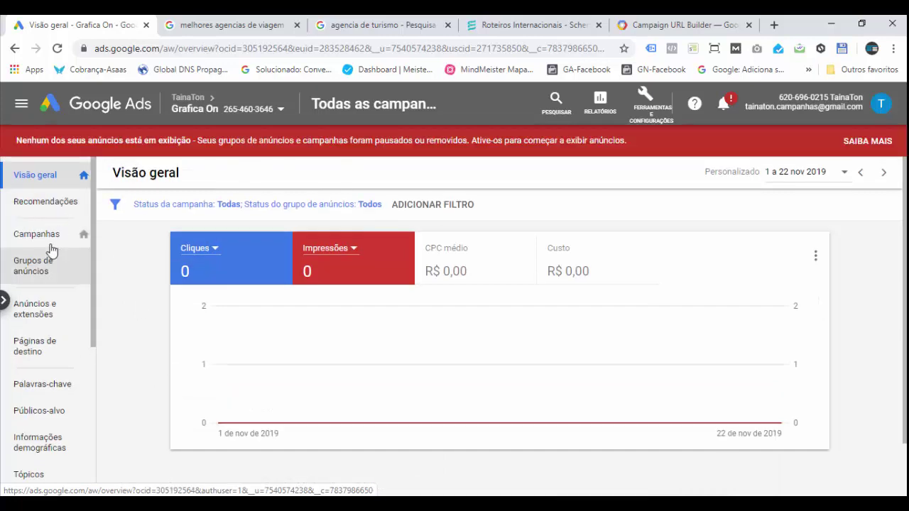
left_click(50, 236)
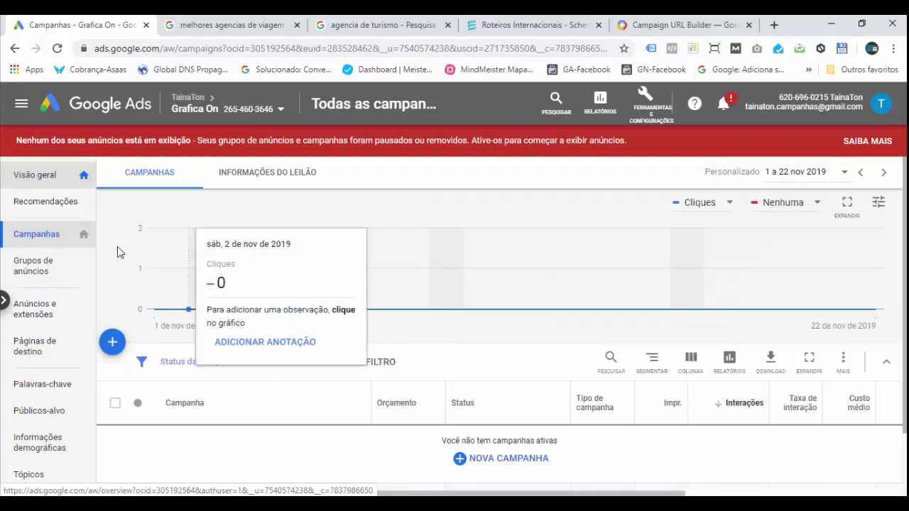
left_click(111, 344)
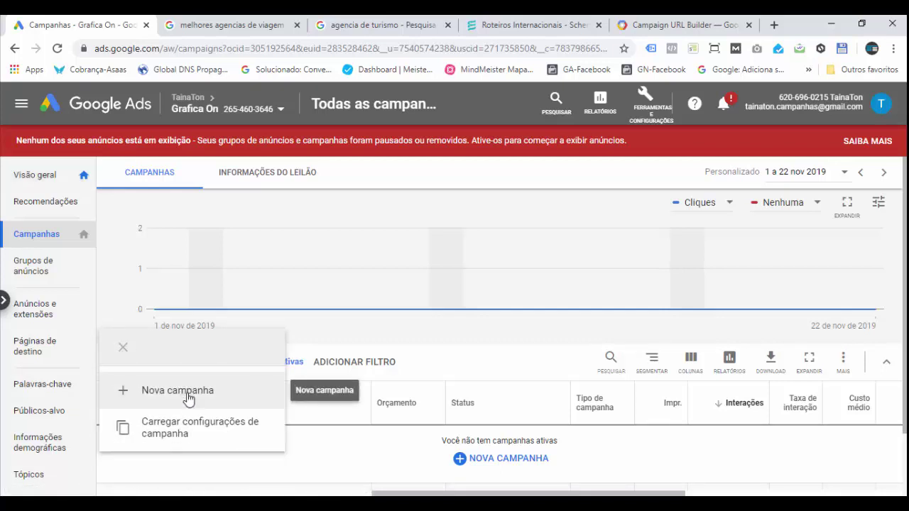
left_click(189, 399)
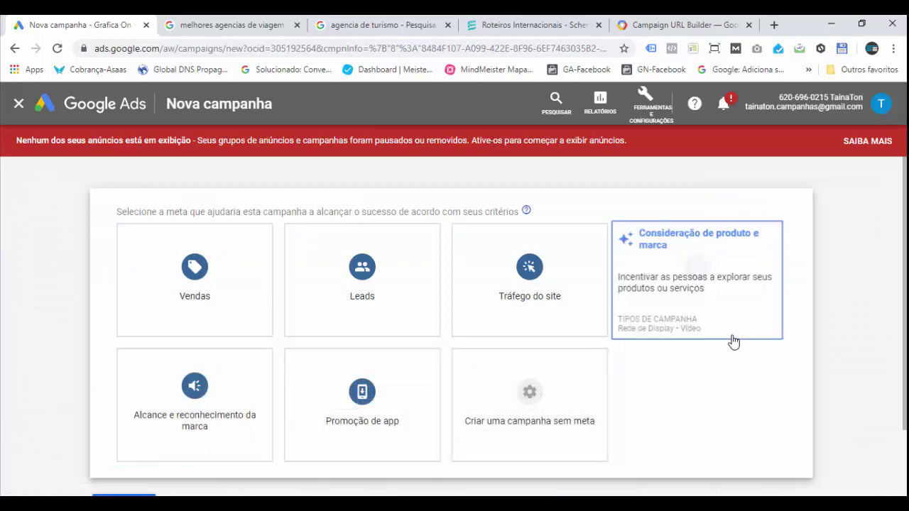
Review the available campaign goals and choose Tráfego do site for the new campaign
scroll(862, 286, "down", 2)
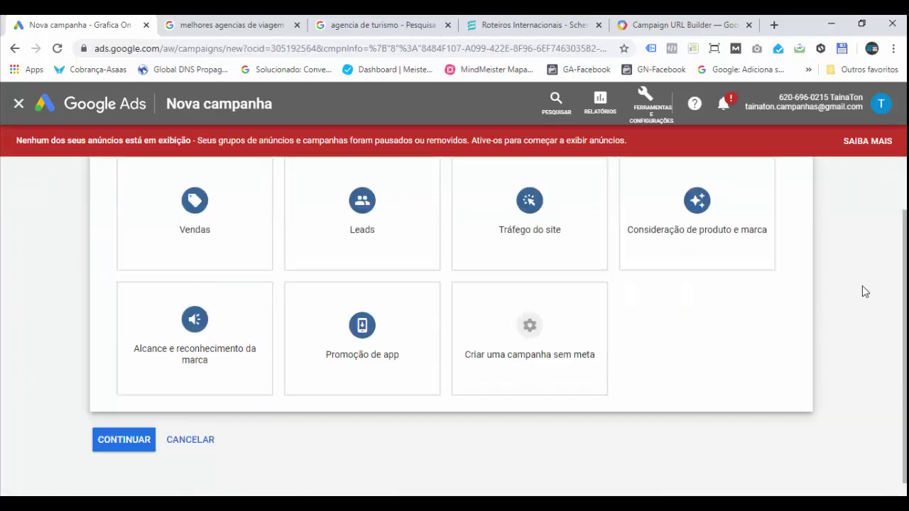
scroll(862, 286, "up", 2)
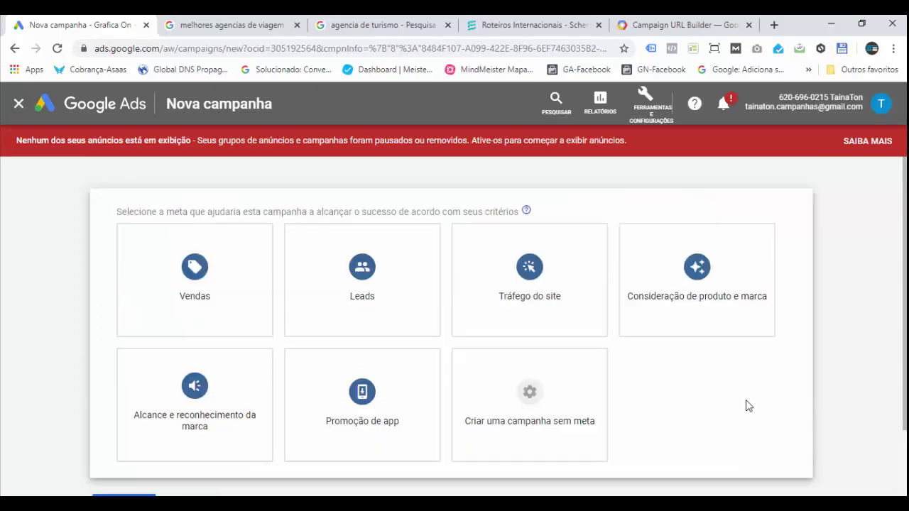
left_click(529, 319)
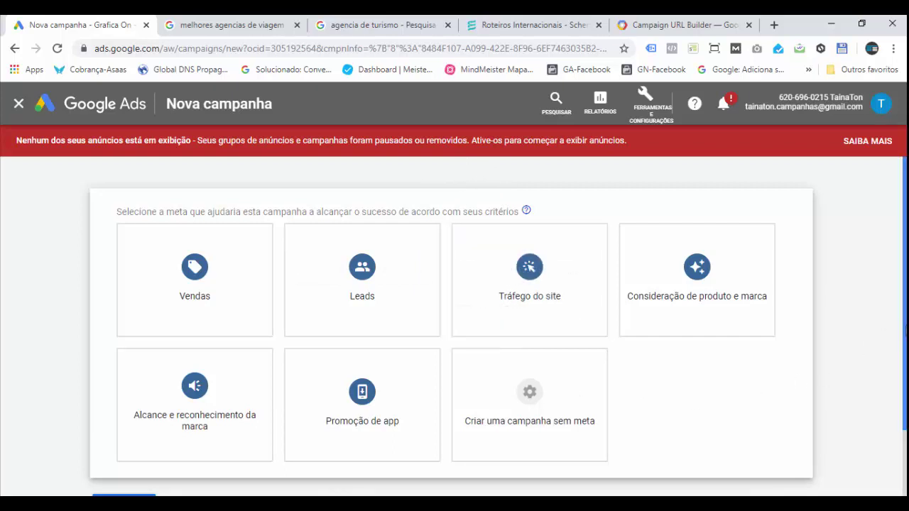
scroll(905, 328, "down", 1)
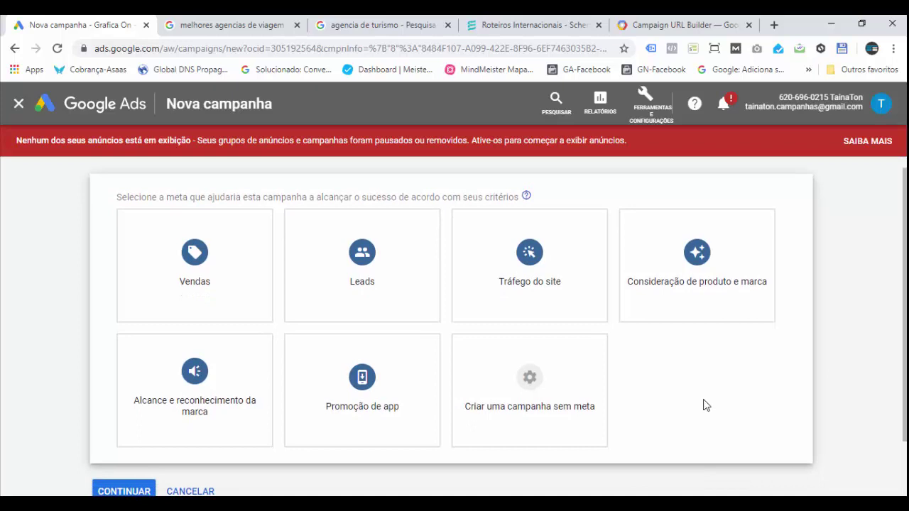
left_click(556, 287)
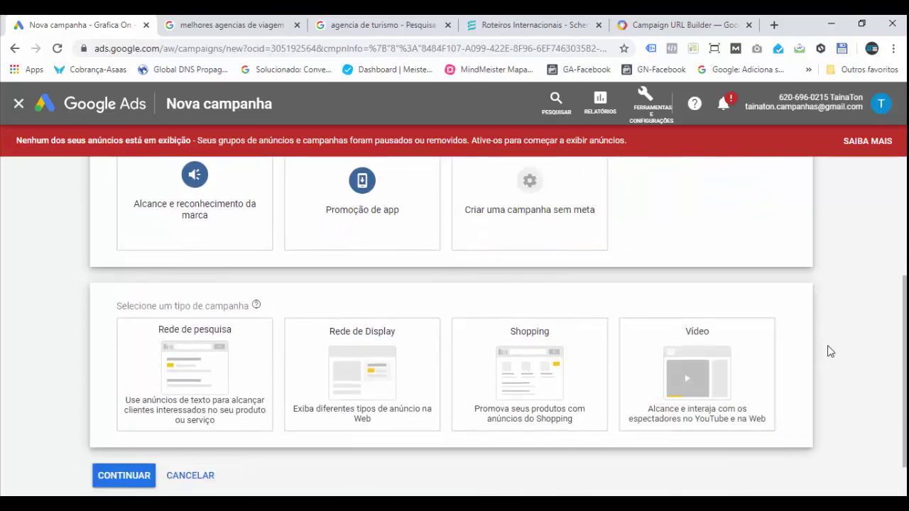
Examine the descriptions of the Rede de pesquisa and Rede de Display campaign types
scroll(831, 352, "down", 1)
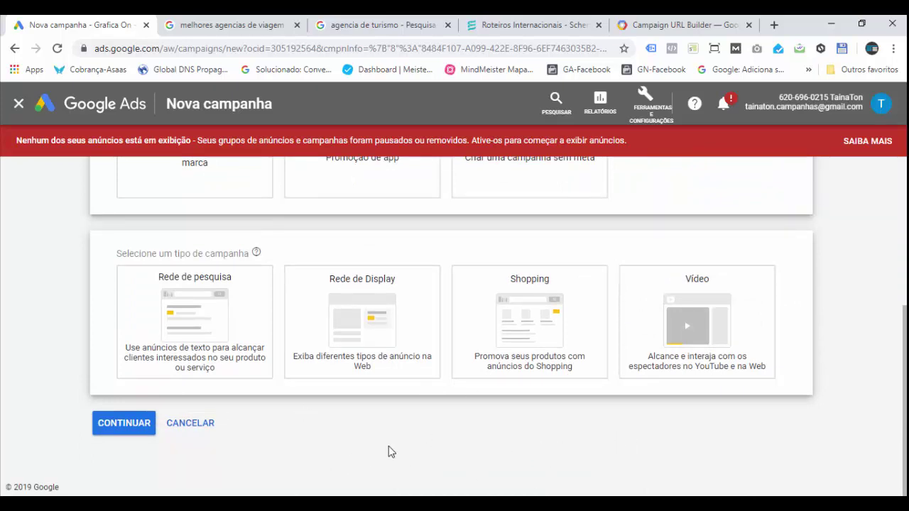
left_click(223, 375)
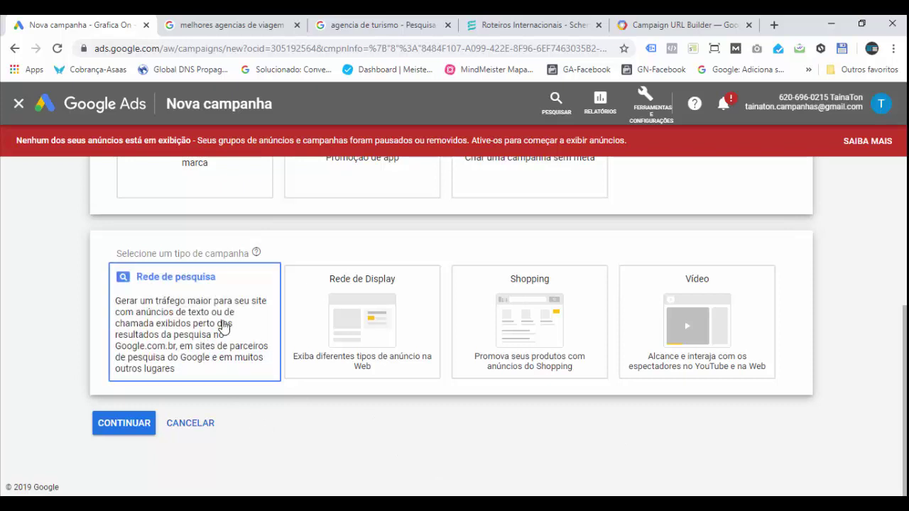
left_click(368, 342)
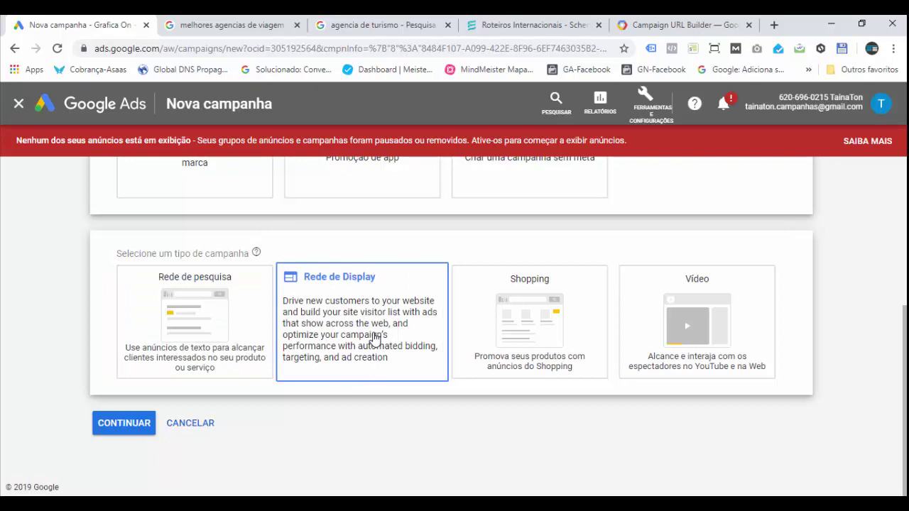
Open uol.com.br in a new browser tab and dismiss the site's news alerts prompt
left_click(774, 25)
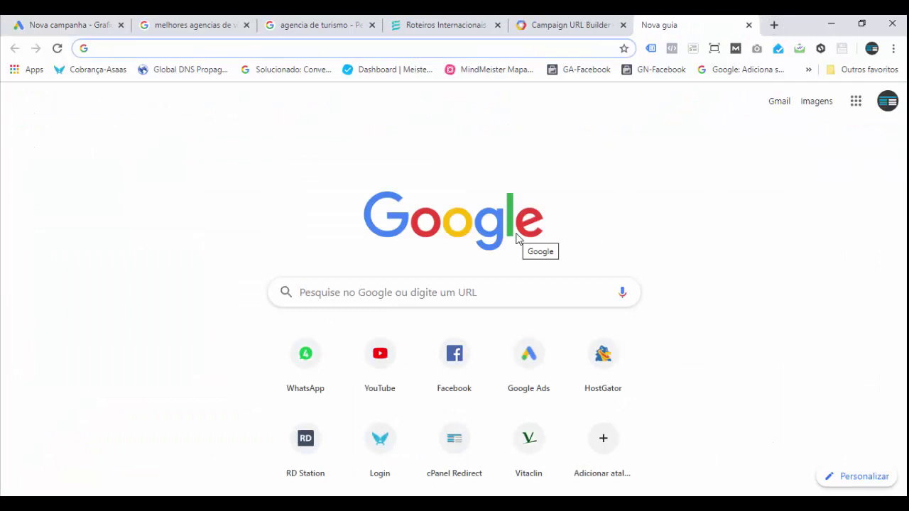
type("uol.com.br")
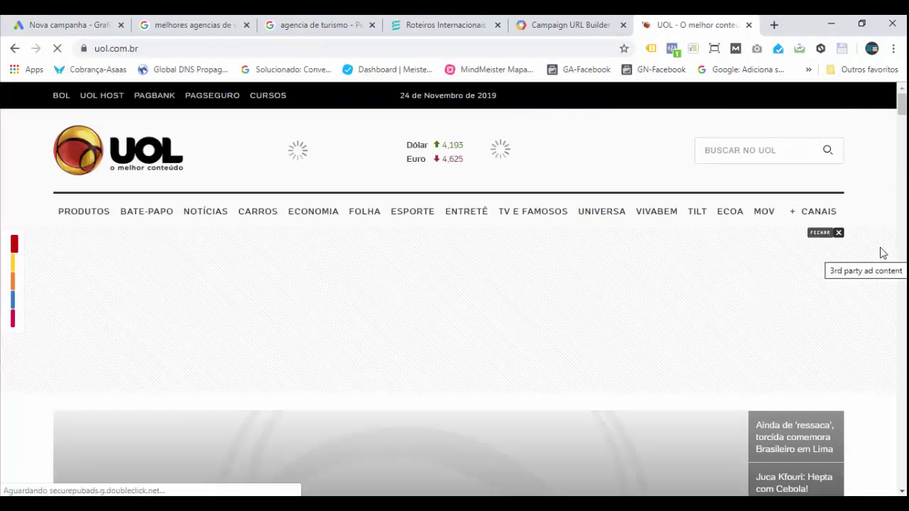
mouse_move(825, 224)
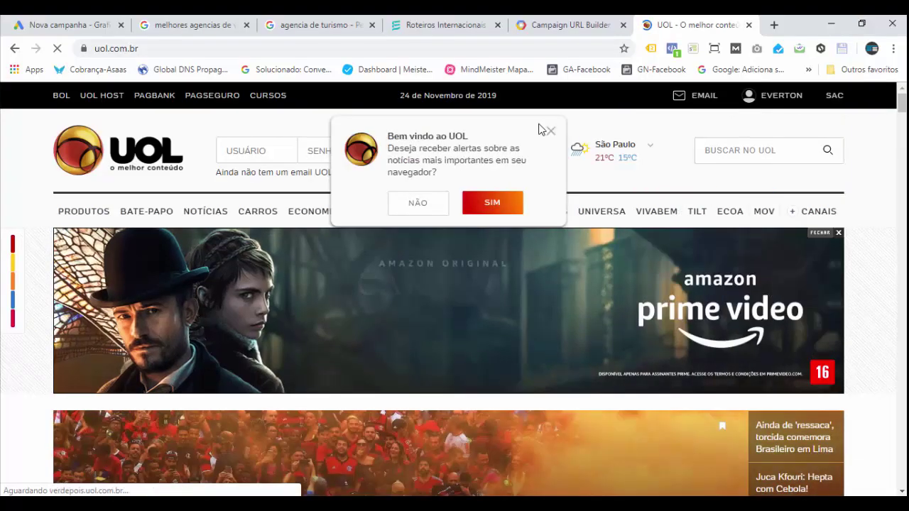
left_click(550, 131)
Examine the display ads placed throughout the UOL home page, down to the Notícias section
scroll(872, 254, "down", 3)
scroll(872, 254, "down", 14)
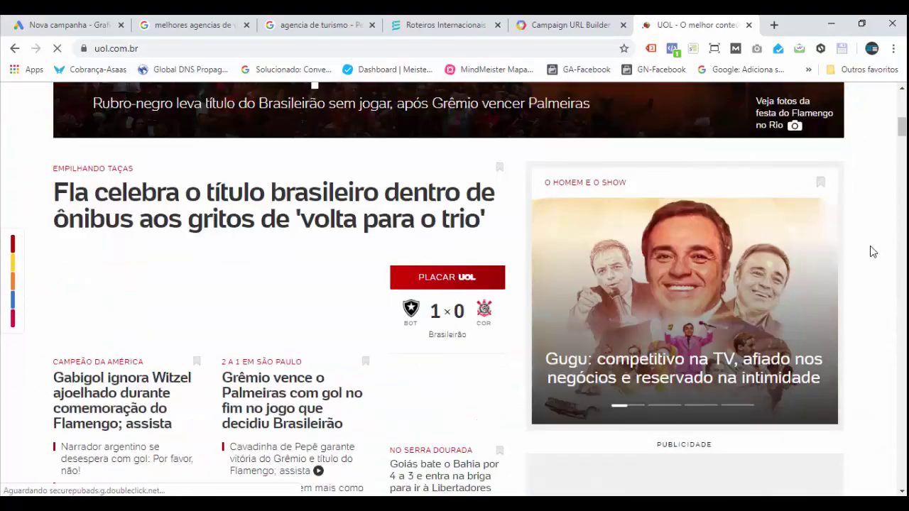
scroll(876, 246, "down", 1)
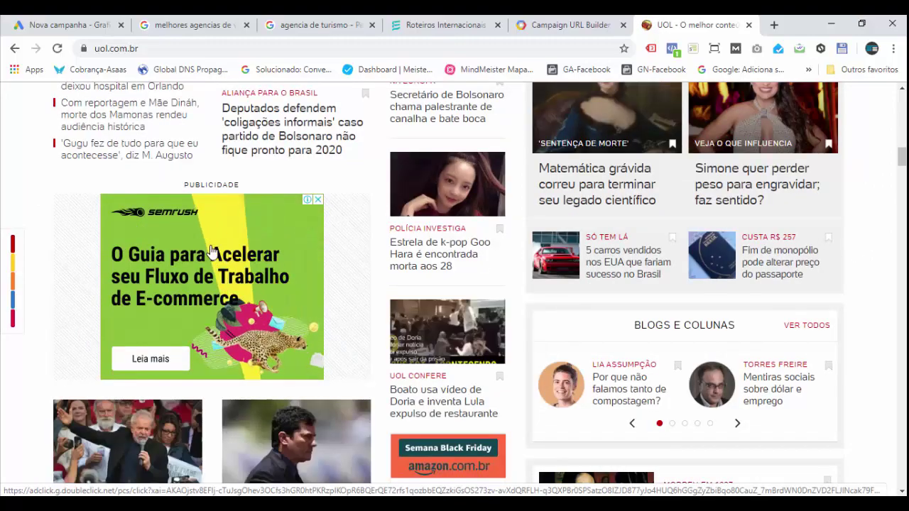
scroll(870, 319, "down", 10)
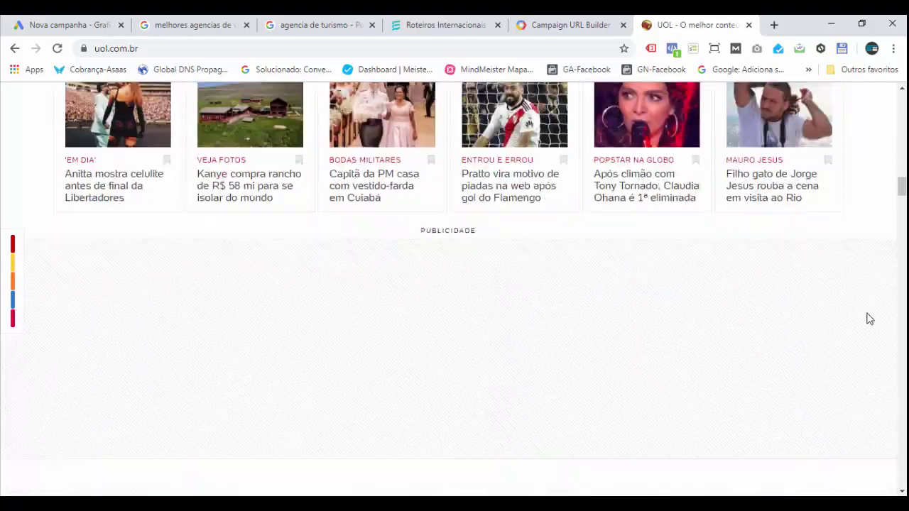
scroll(870, 318, "down", 15)
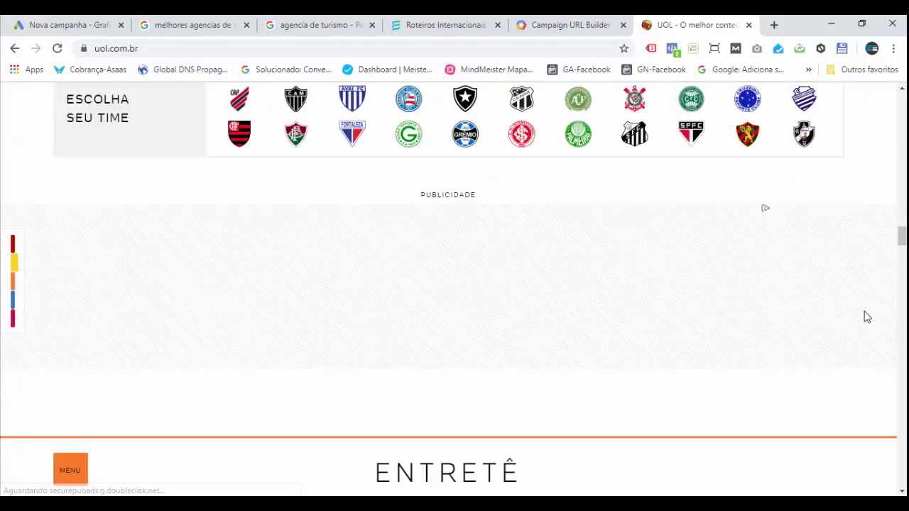
scroll(867, 317, "down", 9)
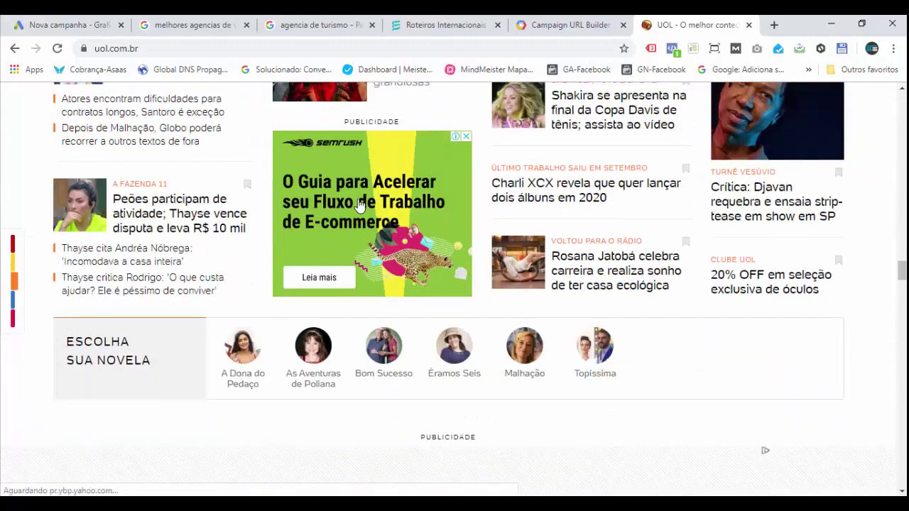
scroll(842, 319, "down", 4)
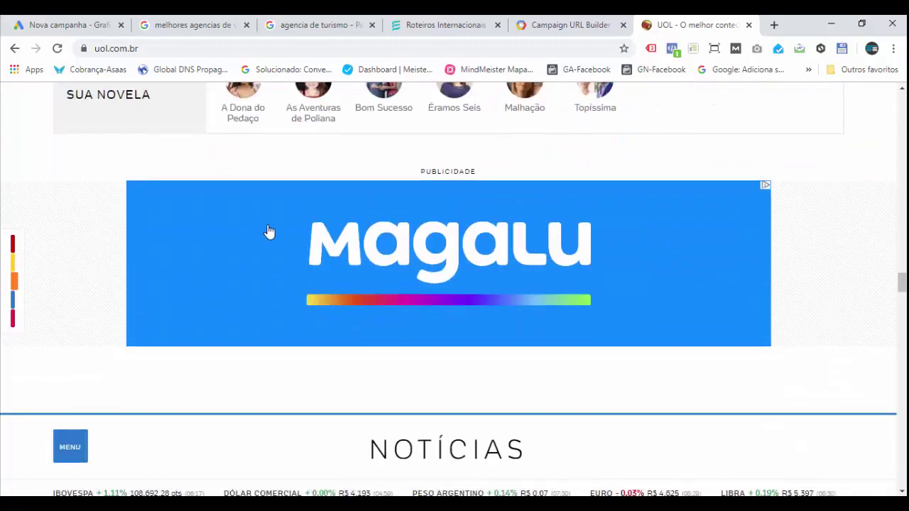
scroll(431, 244, "down", 3)
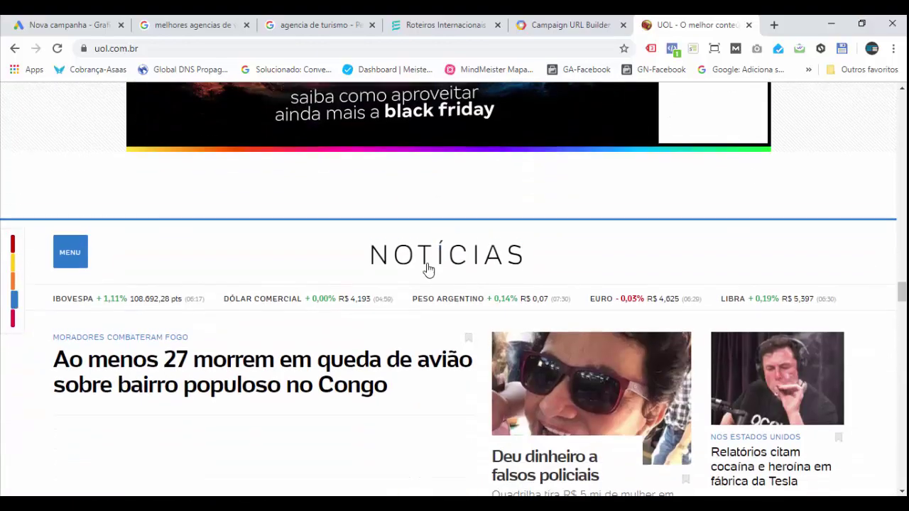
scroll(429, 268, "down", 3)
scroll(446, 263, "up", 10)
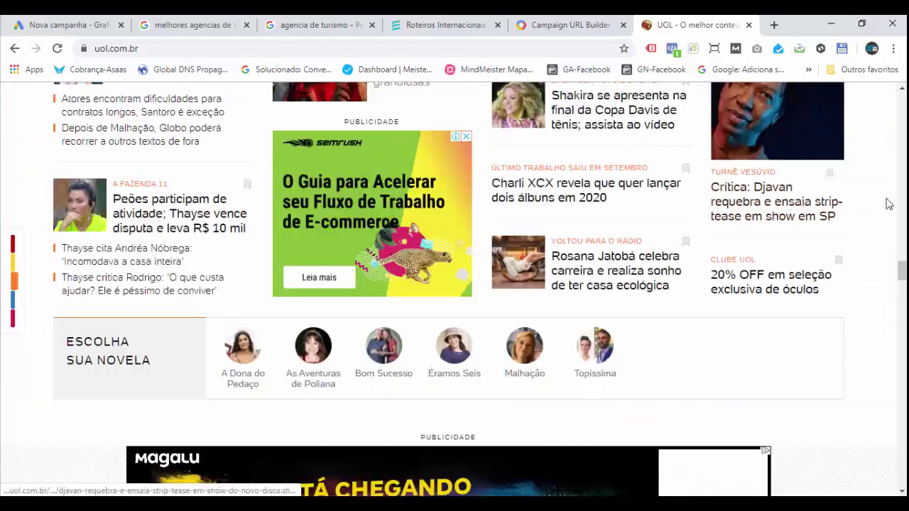
Look over the display ads back up to the UOL sports section and close the UOL page
scroll(889, 204, "up", 3)
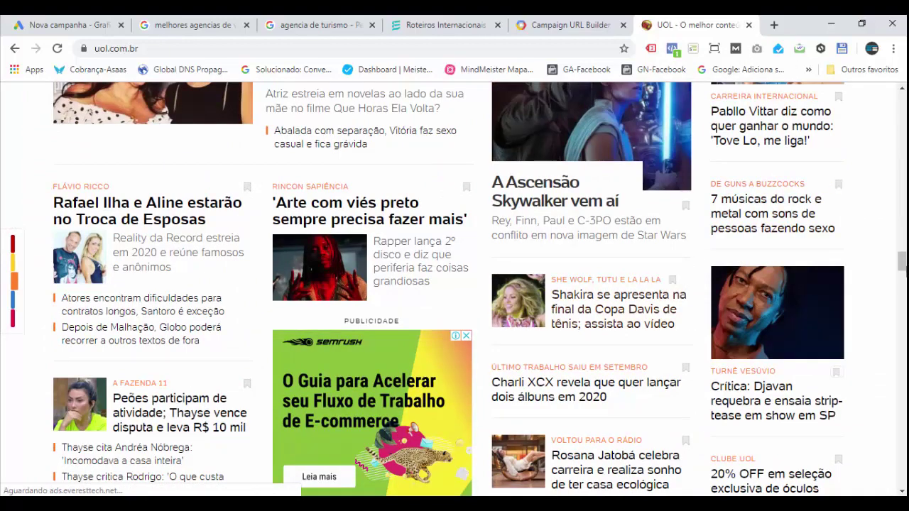
scroll(869, 206, "up", 9)
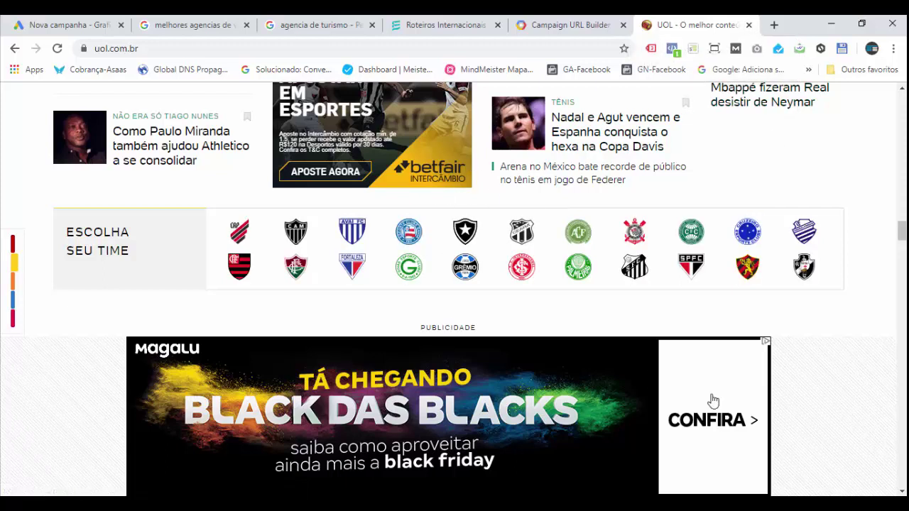
left_click(748, 25)
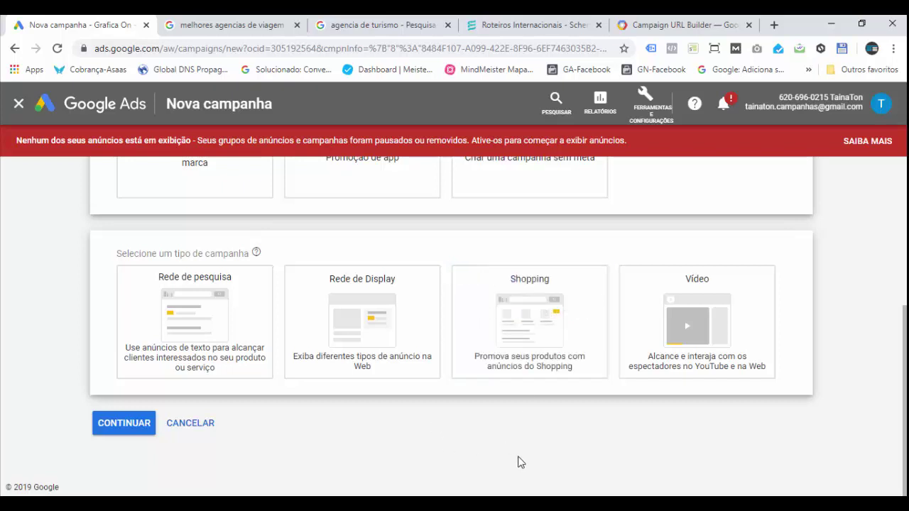
Search Google for celular samsung in a new browser tab, view the sponsored product ads, and close the tab
left_click(774, 25)
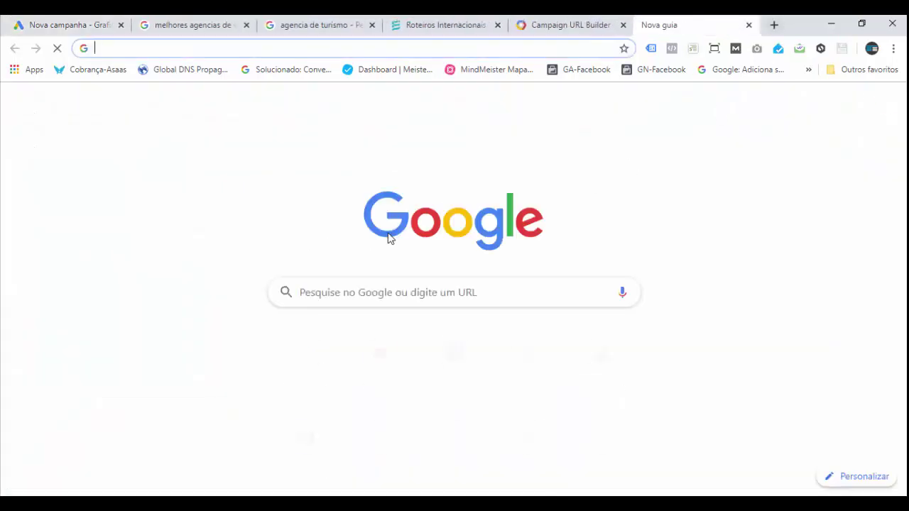
left_click(414, 293)
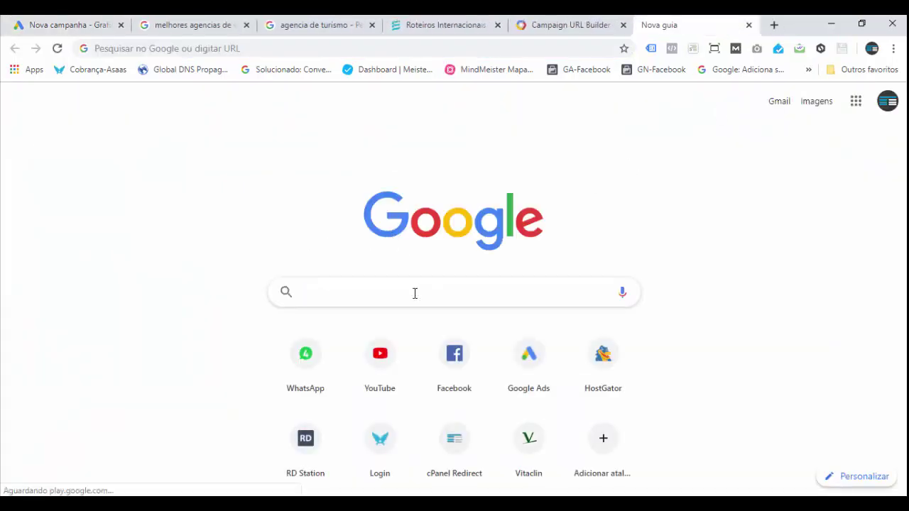
type("celular ")
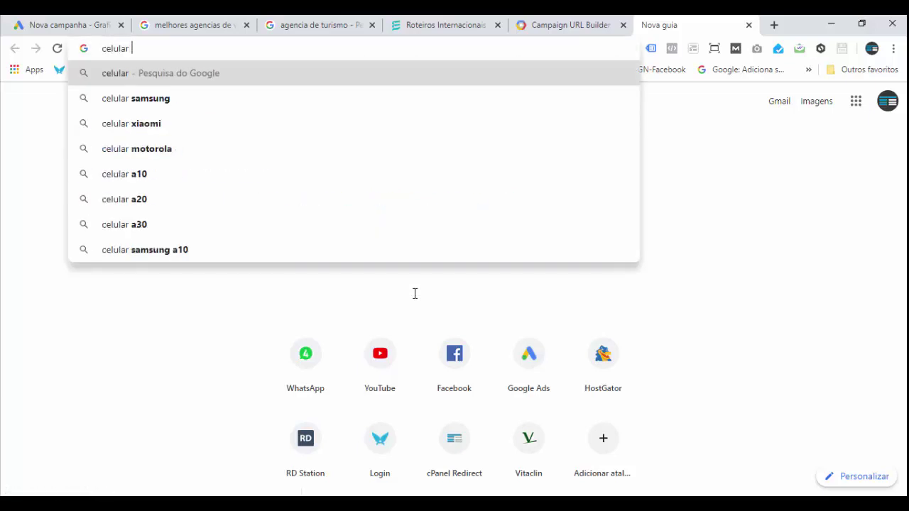
type("sam")
key("Down")
key("Return")
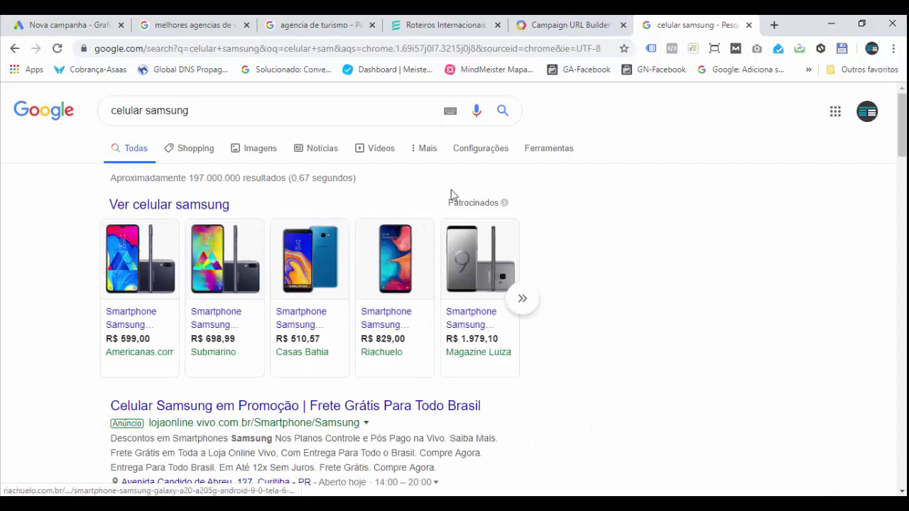
left_click(748, 25)
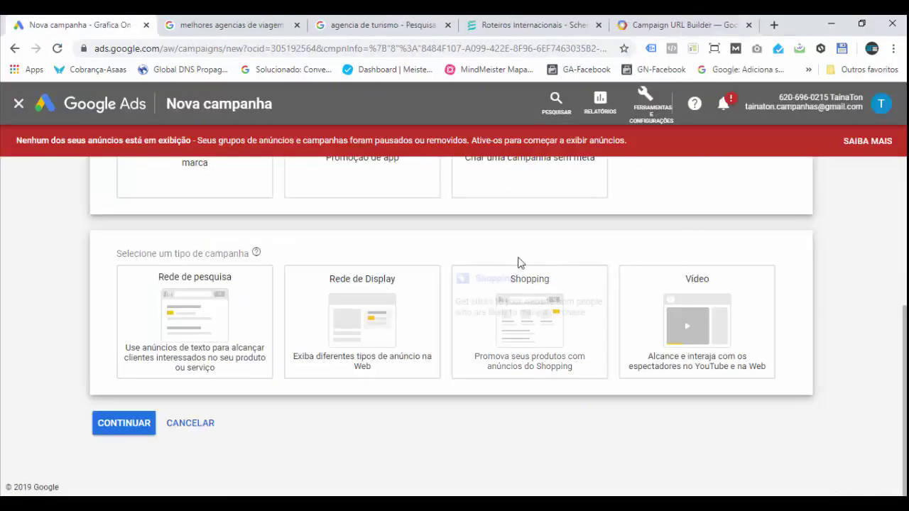
Choose Rede de pesquisa as the campaign type for the new campaign
left_click(689, 328)
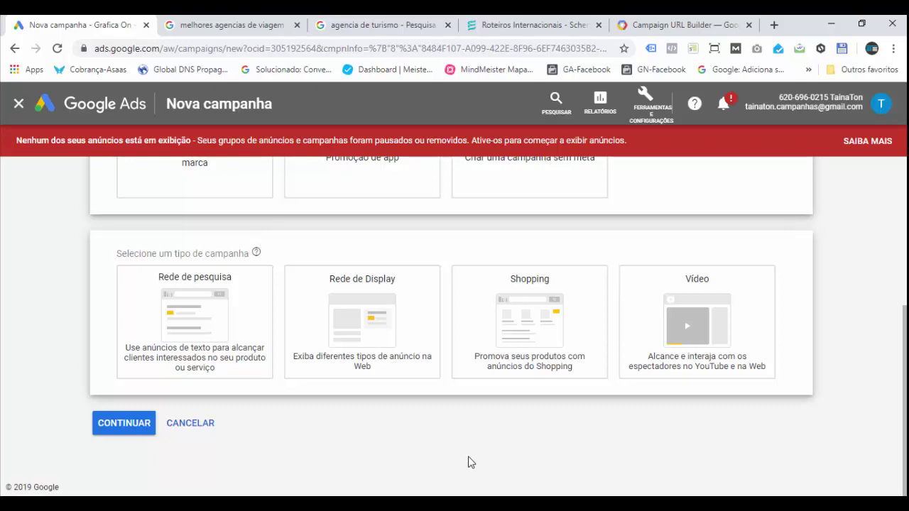
scroll(540, 479, "up", 1)
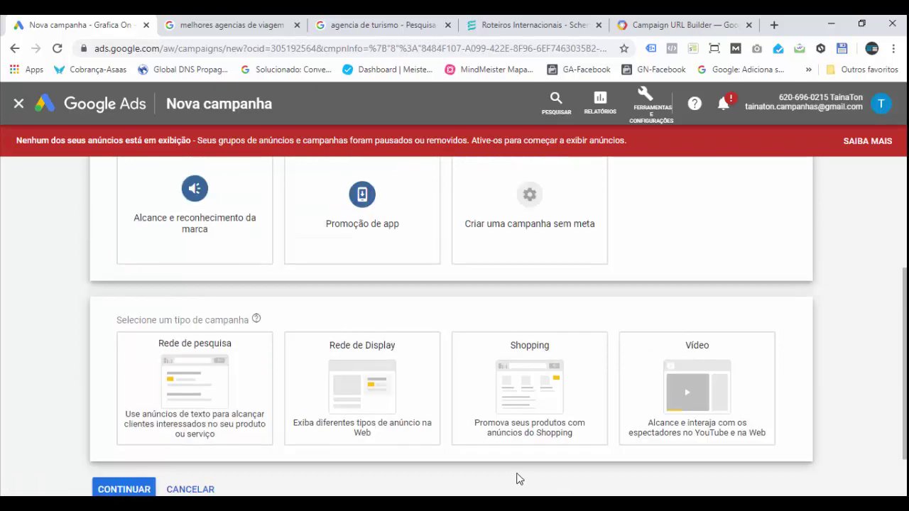
scroll(519, 479, "down", 1)
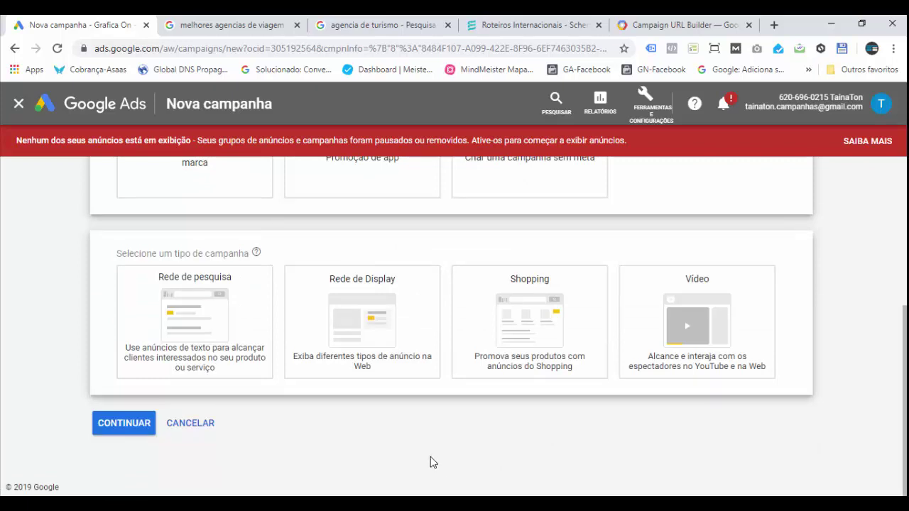
left_click(123, 426)
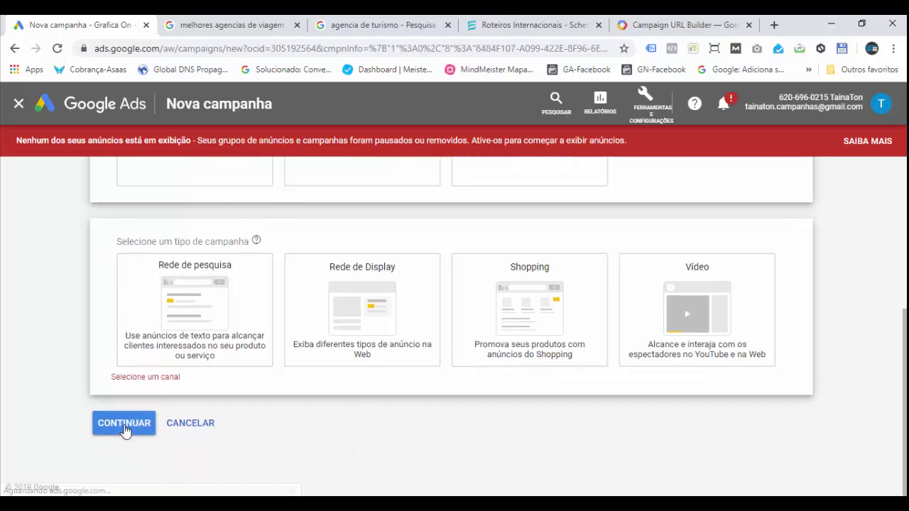
left_click(159, 323)
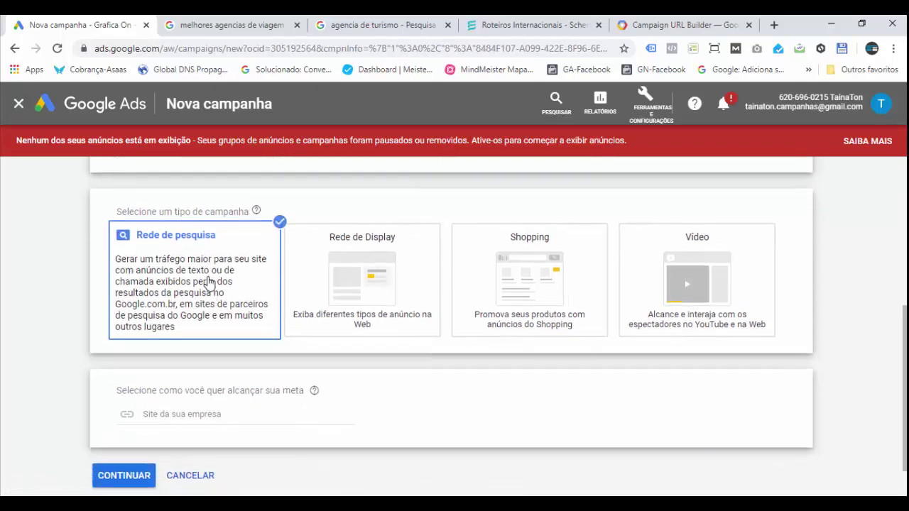
left_click(193, 415)
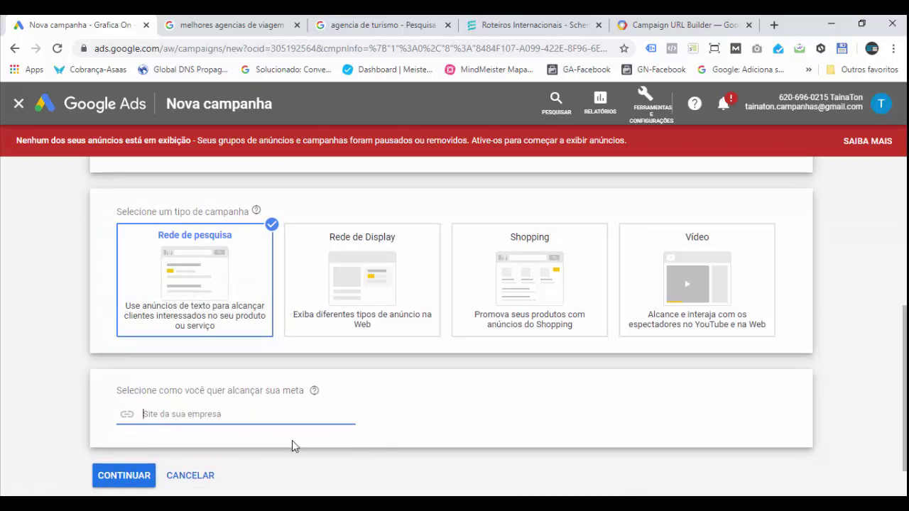
left_click(502, 27)
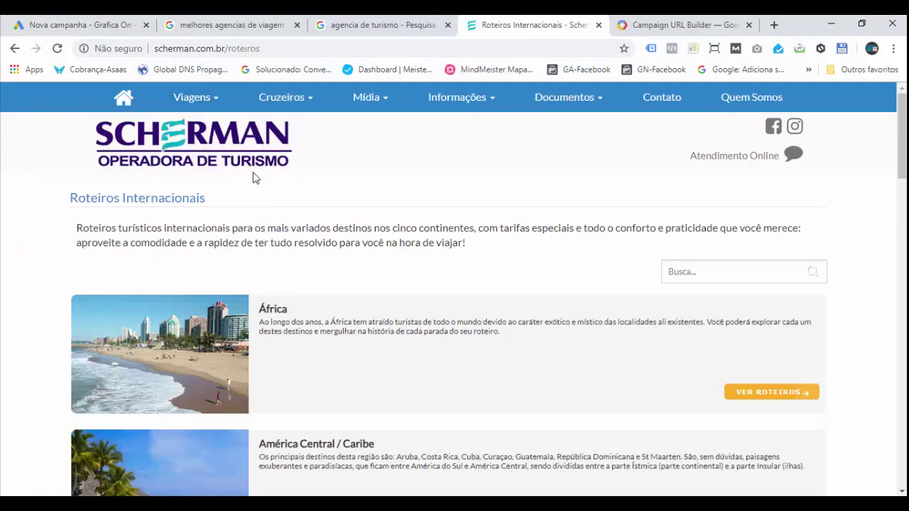
left_click(272, 48)
left_click(300, 48)
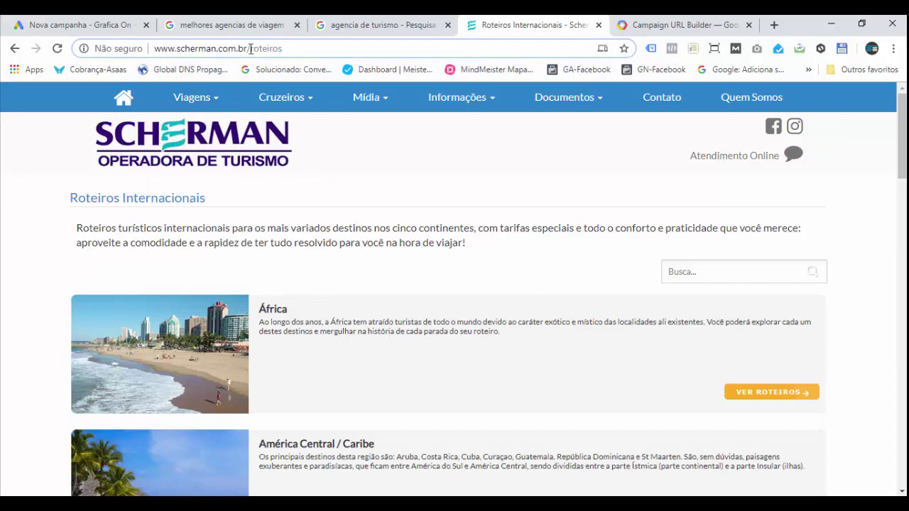
left_click_drag(247, 48, 154, 48)
key("ctrl+c")
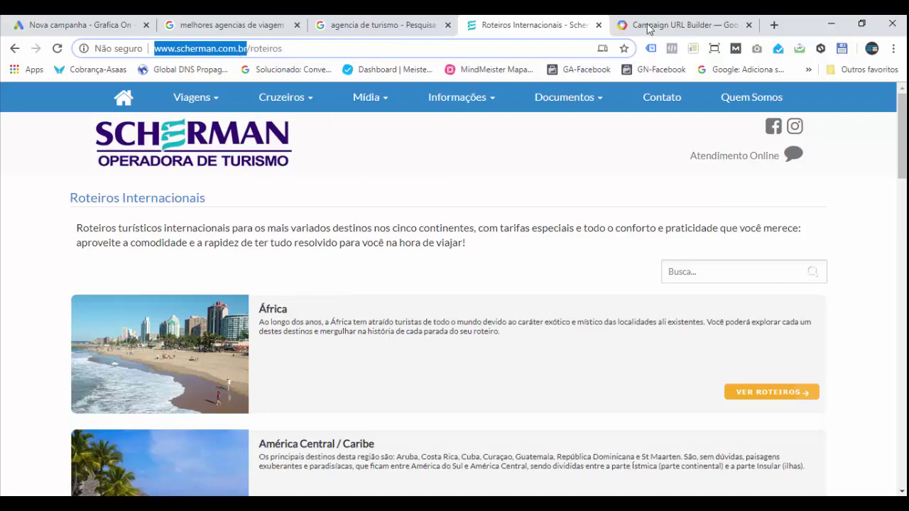
left_click(362, 26)
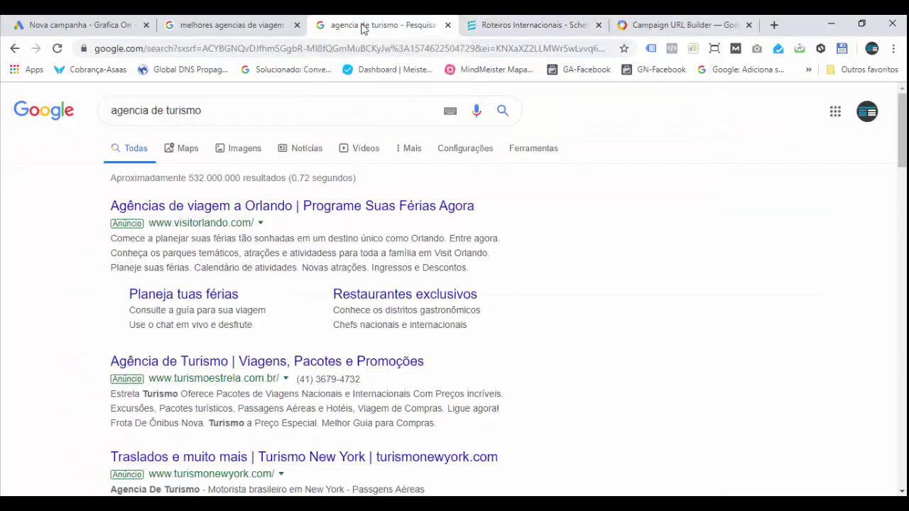
left_click(219, 25)
left_click(78, 25)
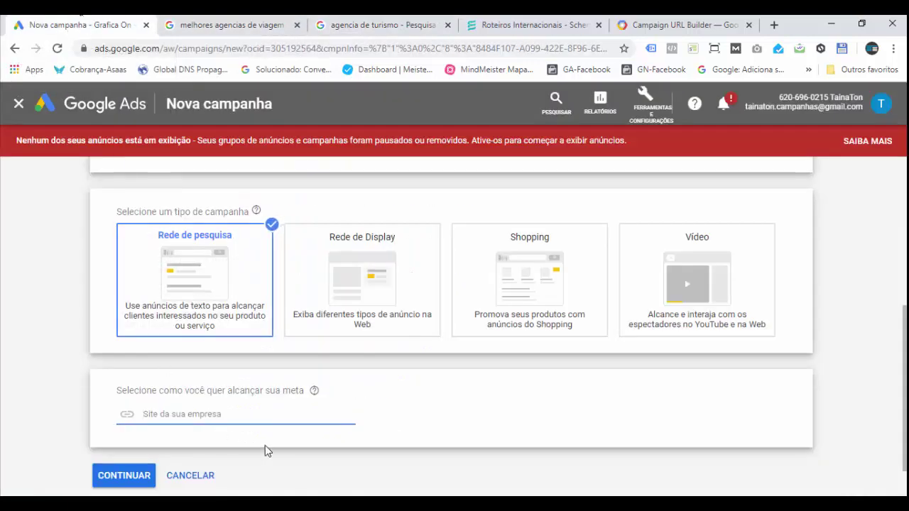
key("ctrl+v")
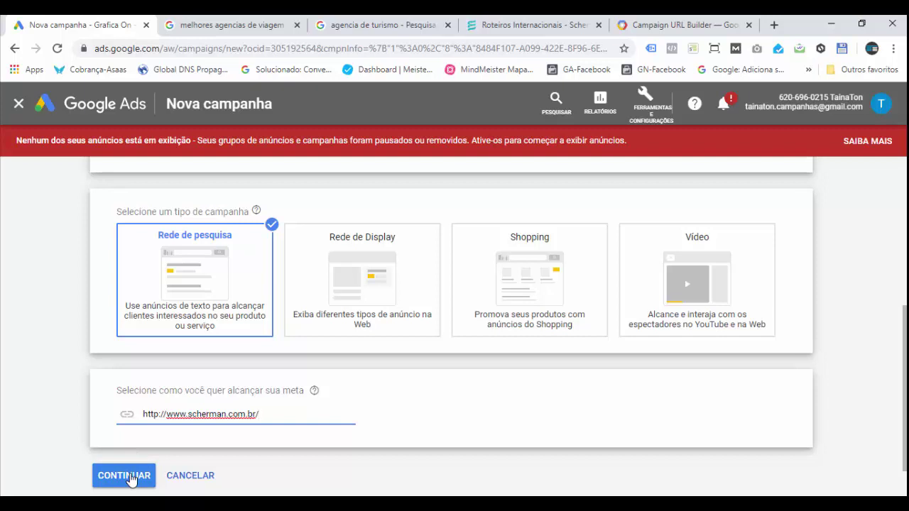
mouse_move(188, 259)
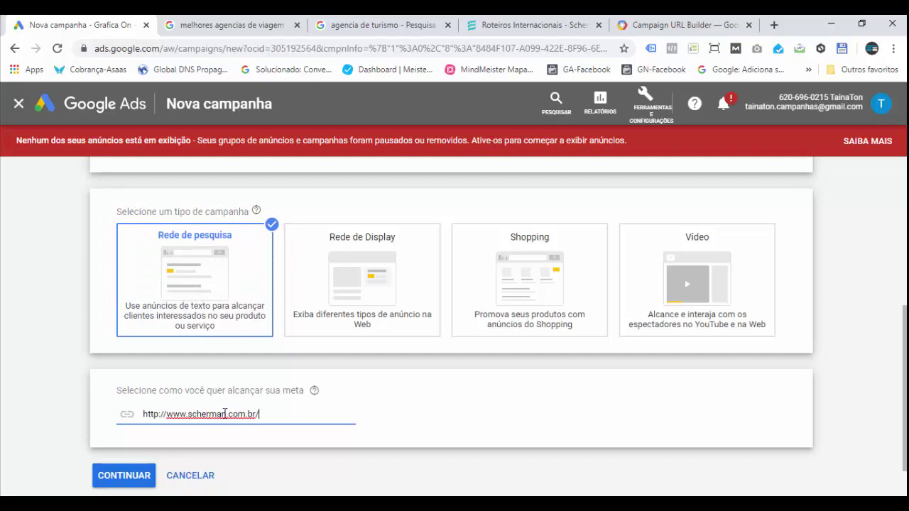
left_click(125, 474)
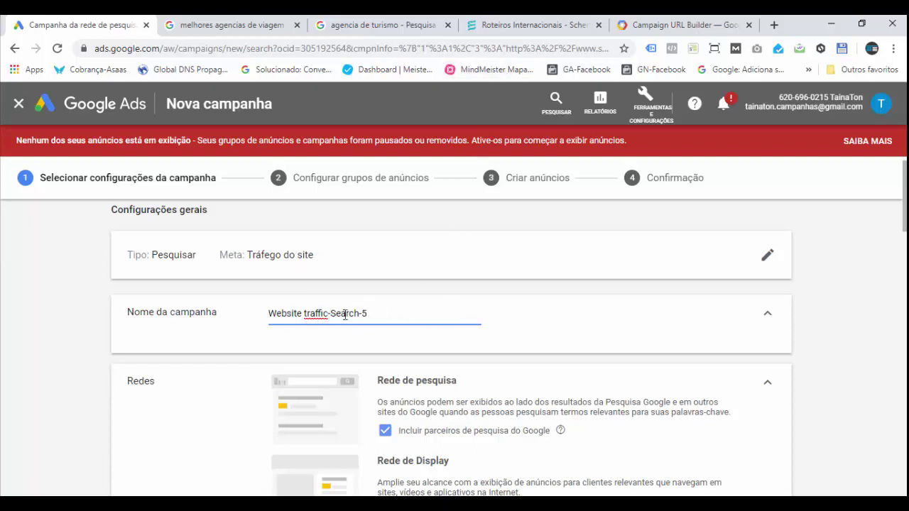
Select the default campaign name for replacement and switch to the Pasta1 workbook in Excel
left_click_drag(368, 313, 273, 313)
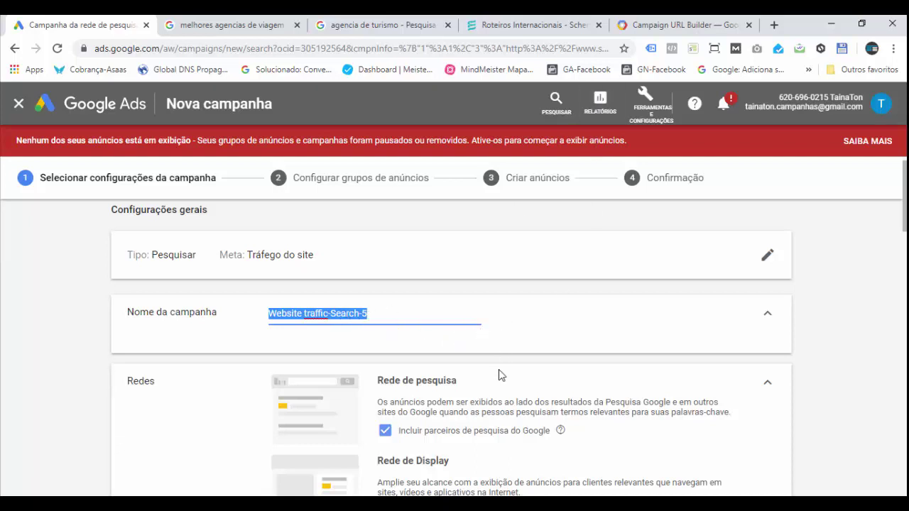
left_click(537, 504)
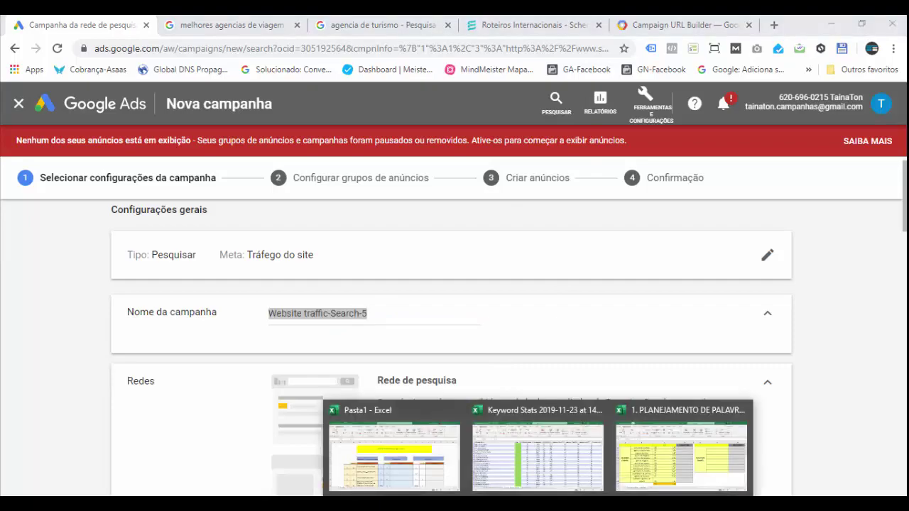
left_click(678, 458)
left_click(584, 417)
scroll(556, 338, "up", 2)
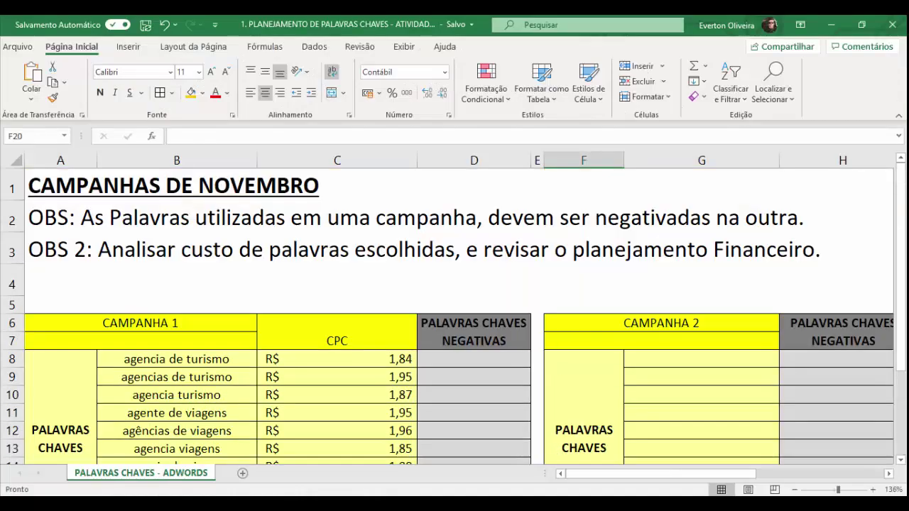
left_click(537, 504)
left_click(394, 447)
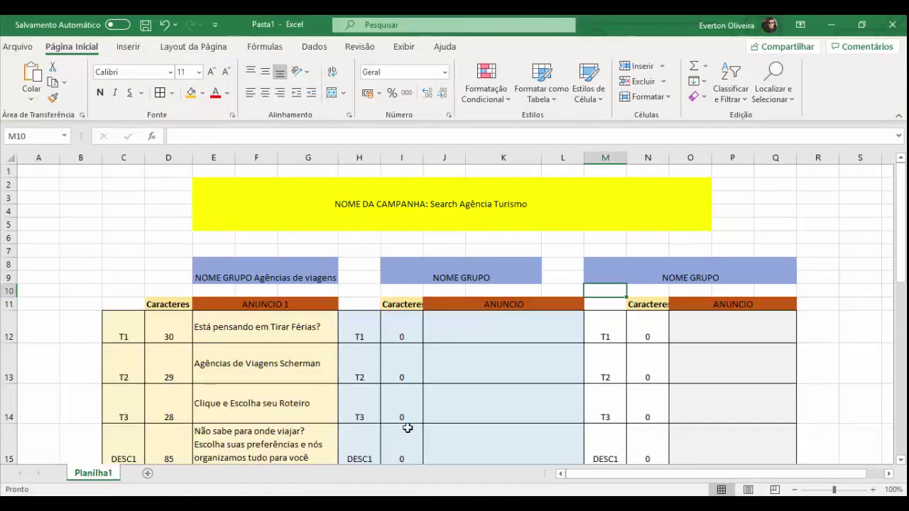
Copy the text Search Agência Turismo from the yellow campaign name cell E2
left_click(448, 206)
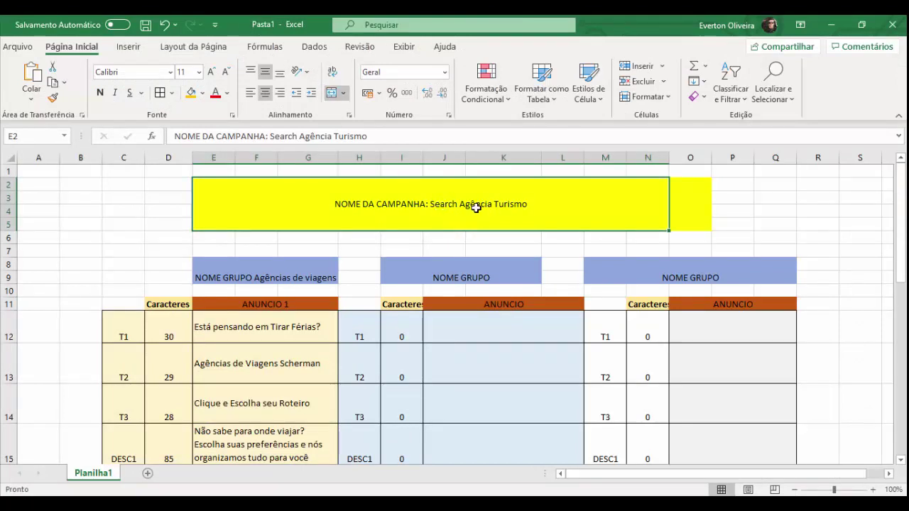
double_click(522, 204)
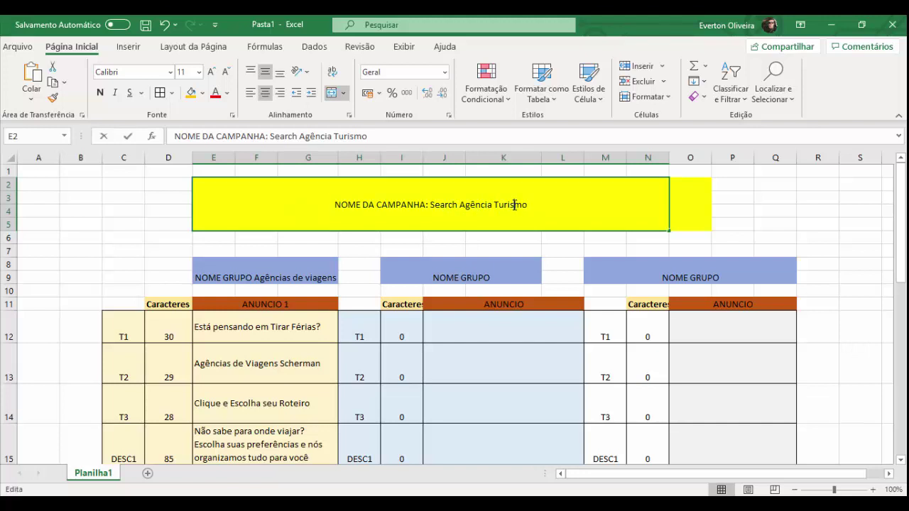
left_click_drag(526, 205, 430, 205)
key("ctrl+c")
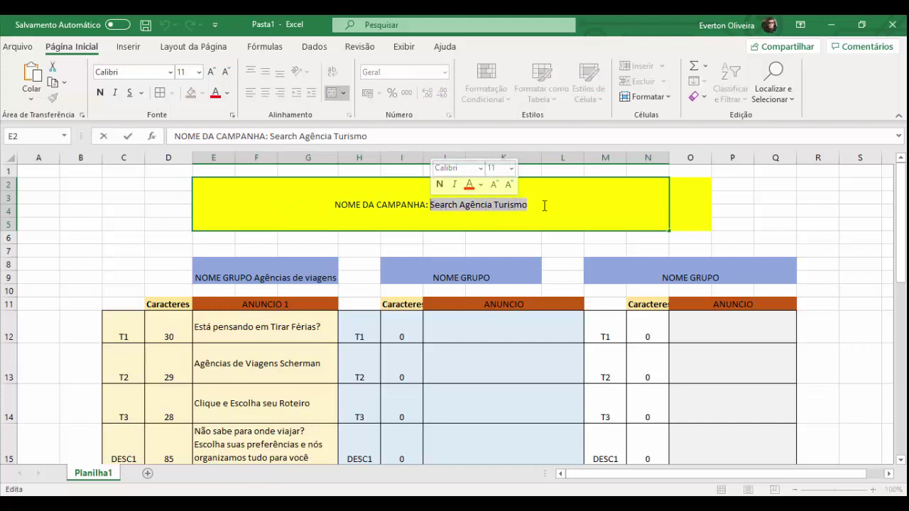
key("Return")
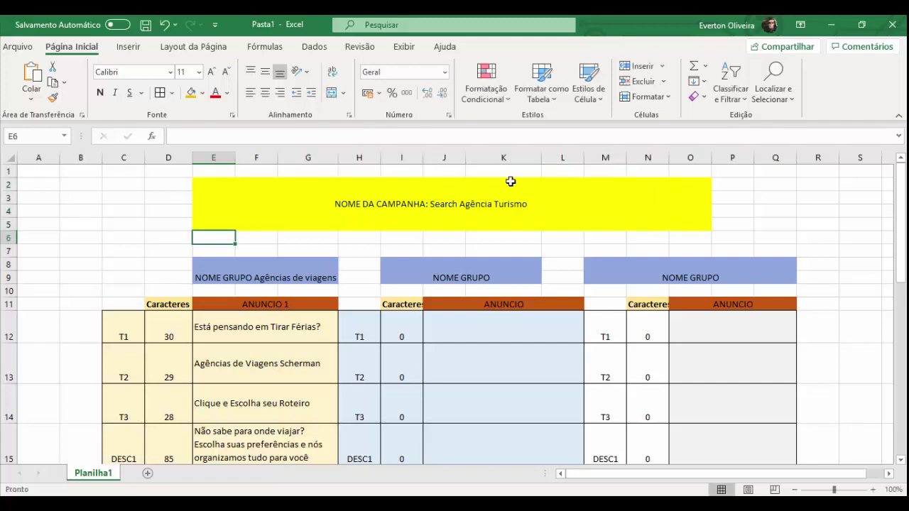
Switch back to Google Ads and name the campaign Pesquisa Agência Turismo, replacing Search in the pasted name with Pesquisa
left_click(830, 27)
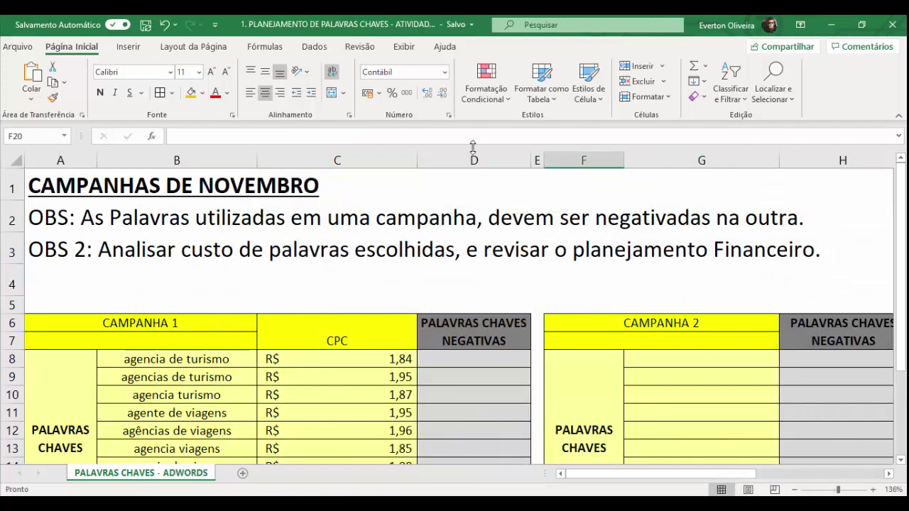
left_click(832, 26)
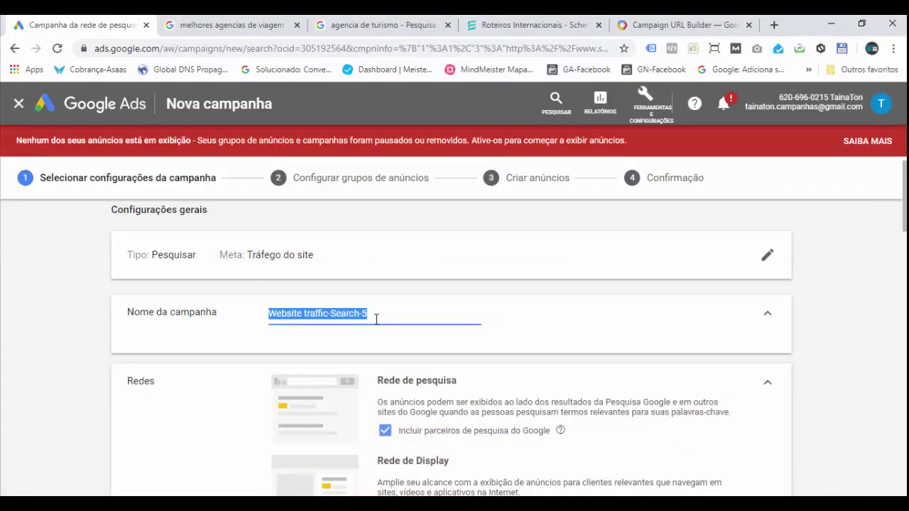
key("ctrl+v")
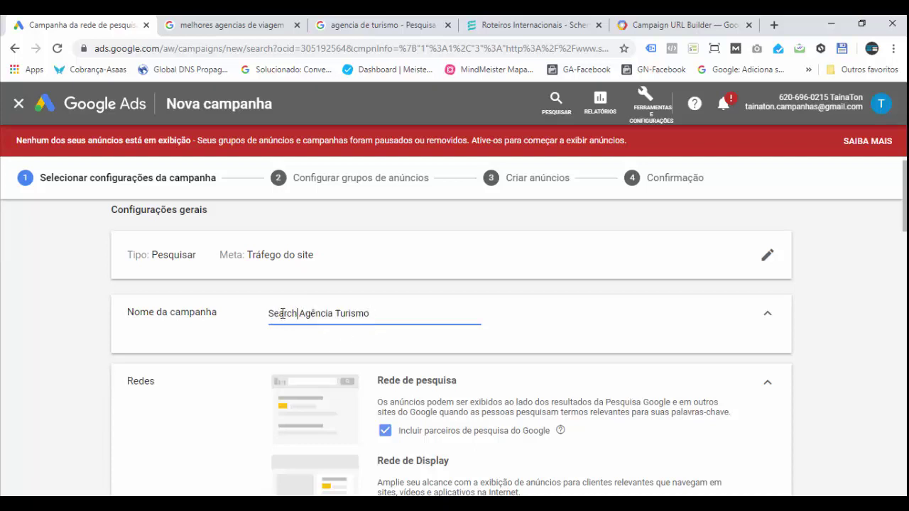
double_click(282, 313)
type("Pesquisa")
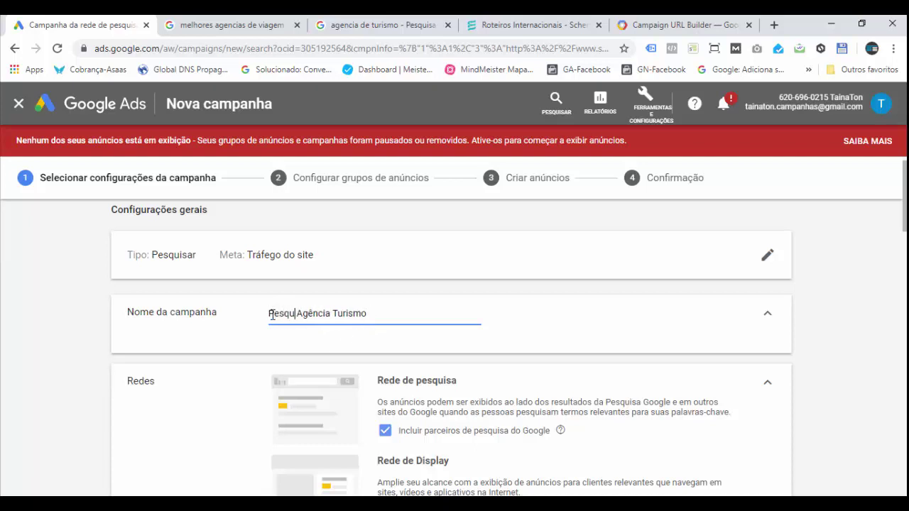
left_click_drag(272, 315, 272, 315)
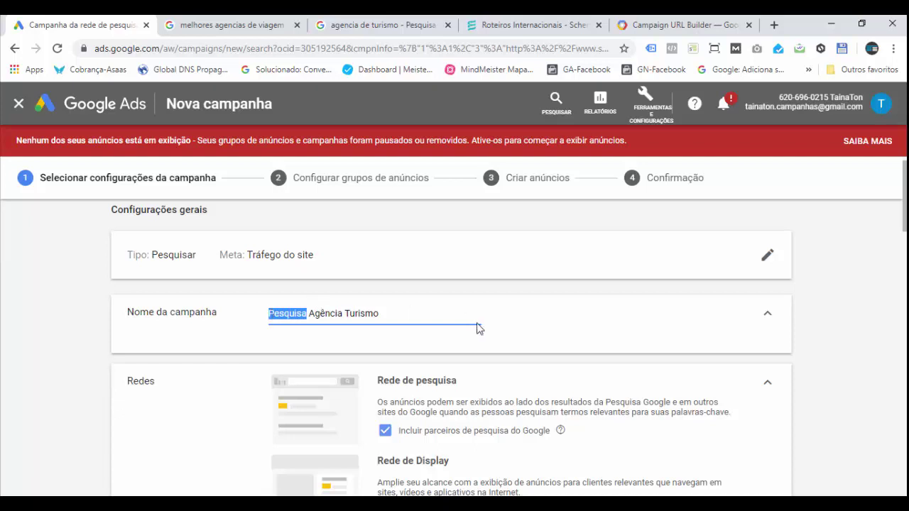
Change the first word of the campaign name to Search so it reads Search Agência Turismo
type("Search")
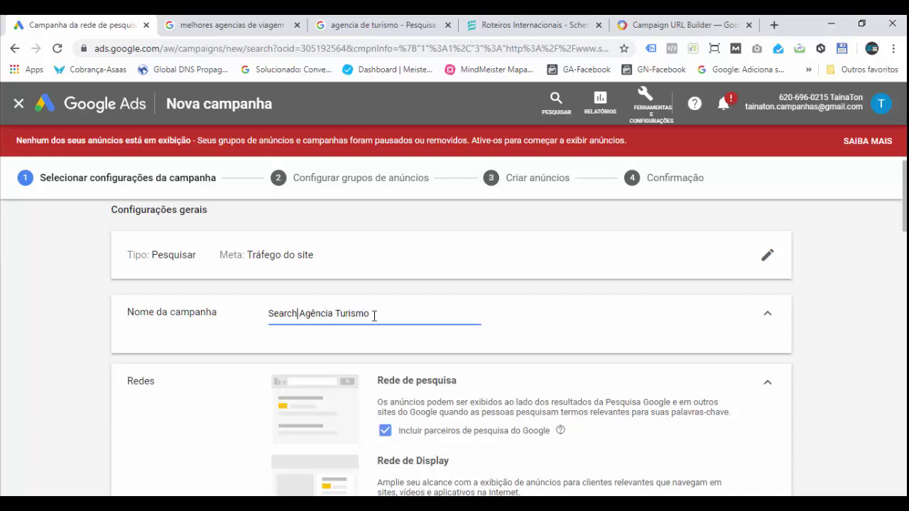
Exclude both the Google Display Network and the Google search partners from the campaign's networks
scroll(525, 326, "down", 2)
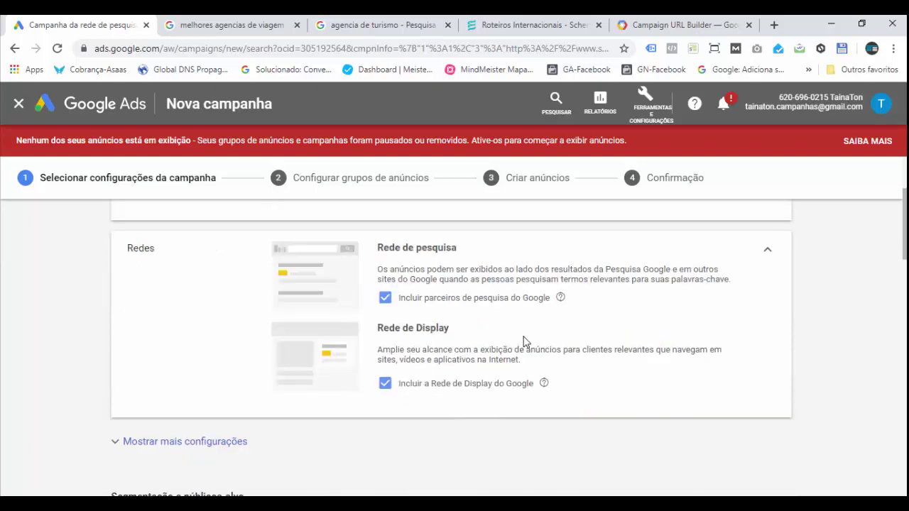
scroll(524, 341, "up", 1)
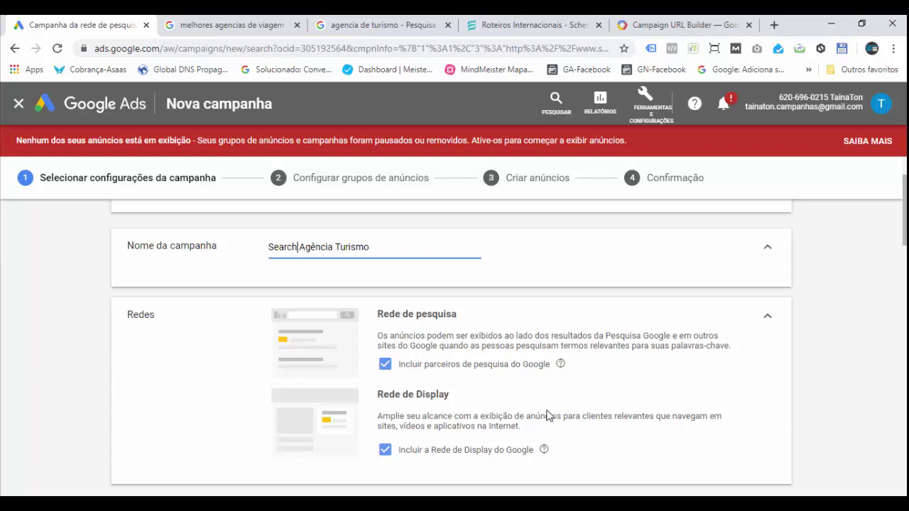
left_click_drag(379, 400, 459, 404)
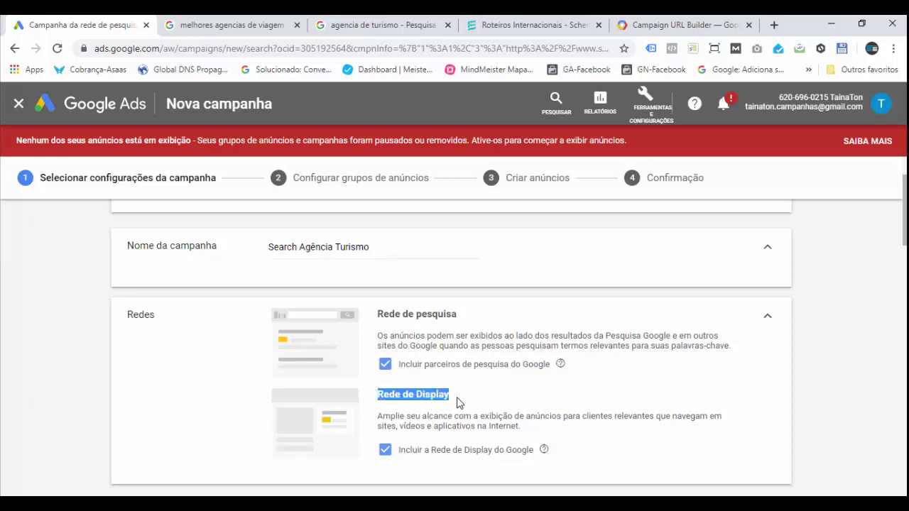
left_click(435, 396)
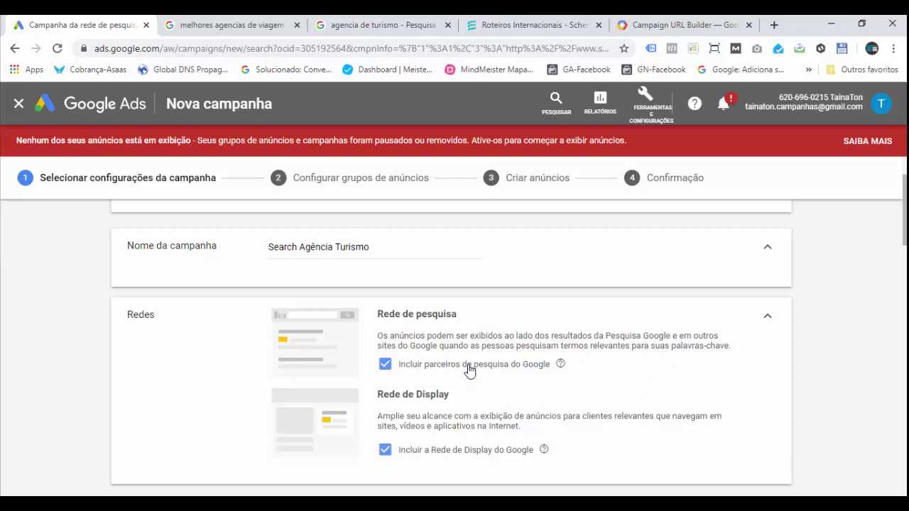
left_click_drag(382, 417, 538, 429)
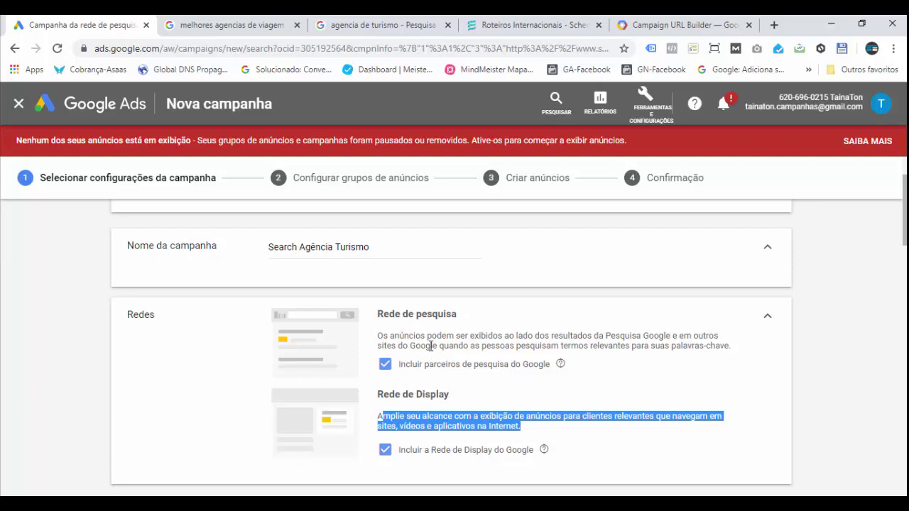
scroll(477, 405, "down", 1)
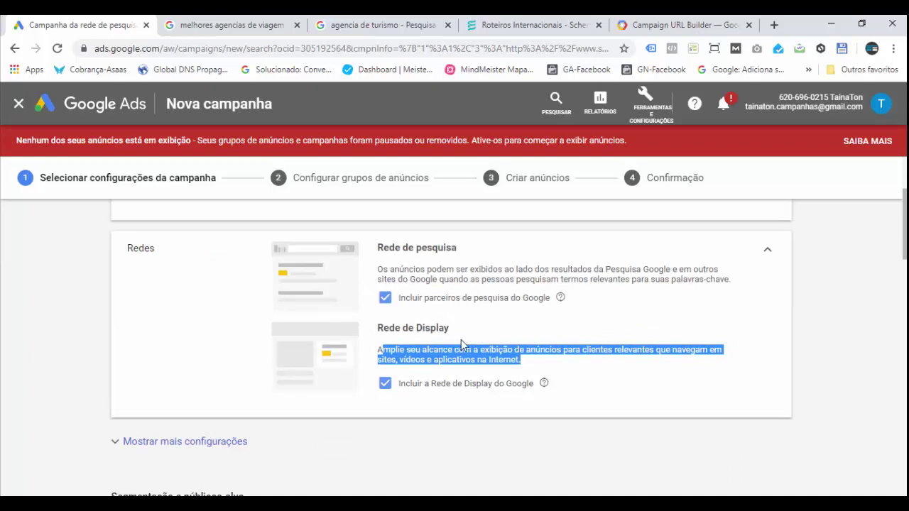
left_click(385, 385)
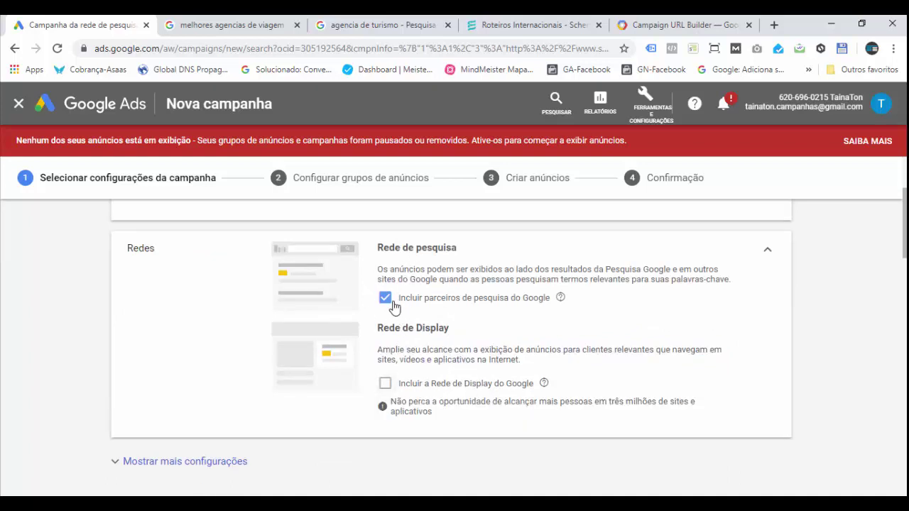
left_click(385, 297)
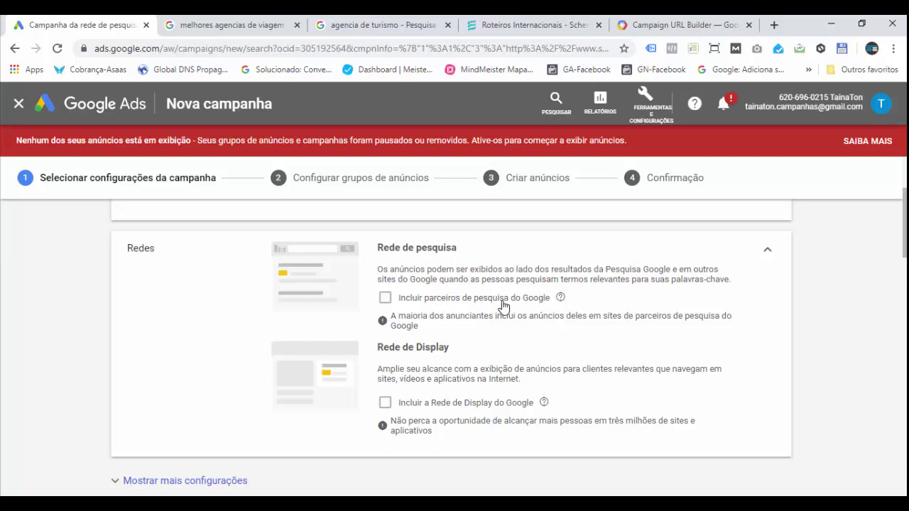
Search Google for agencia de turismo in a separate tab, look over the ads among the results, and close that tab
key("ctrl+t")
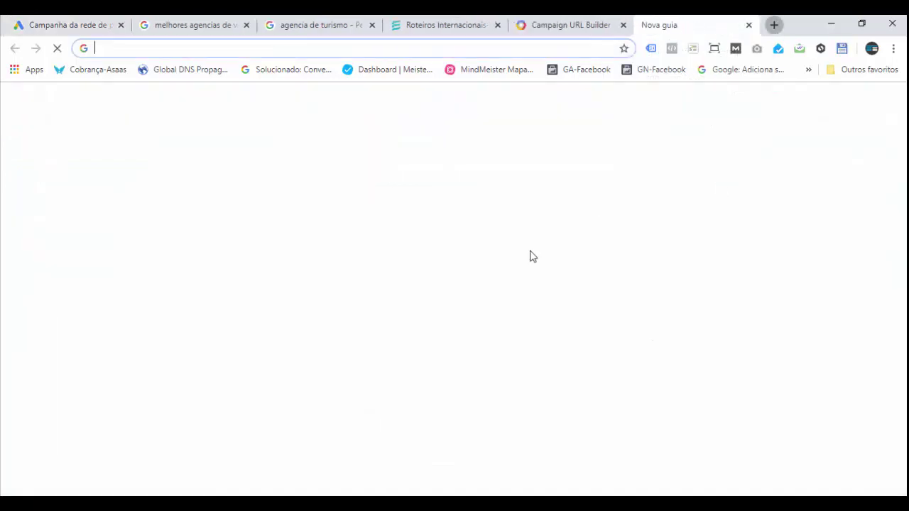
type("age")
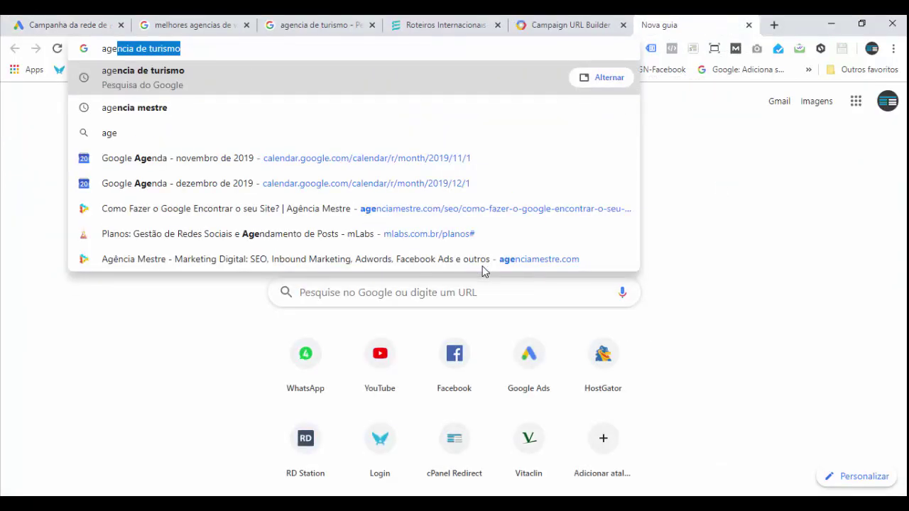
key("BackSpace")
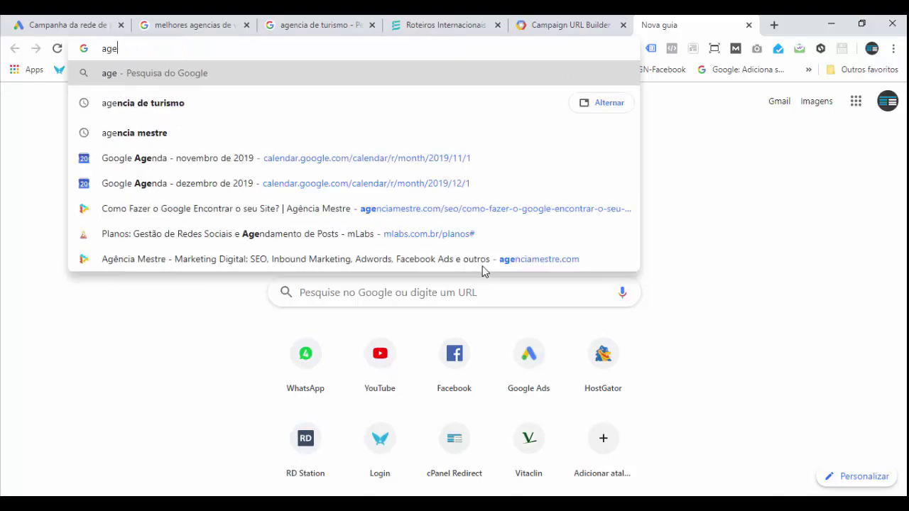
type("ncia de turismo")
key("Return")
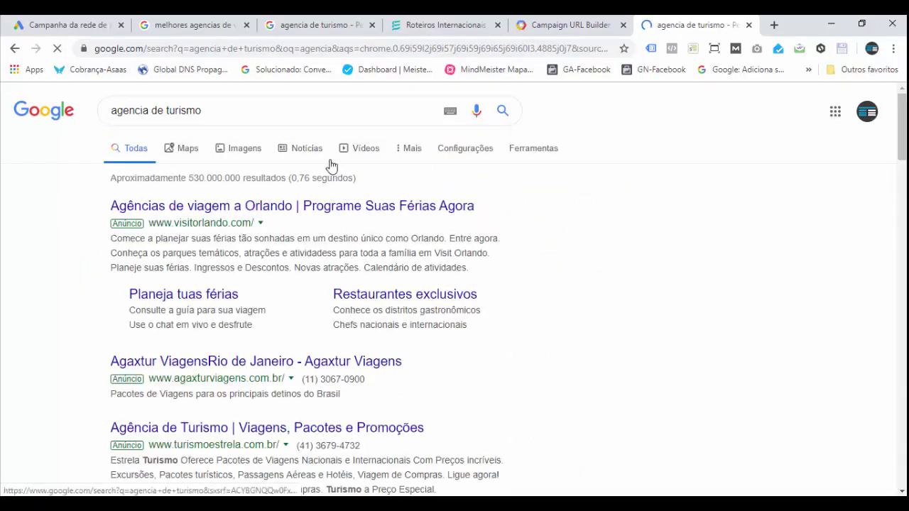
scroll(647, 323, "down", 1)
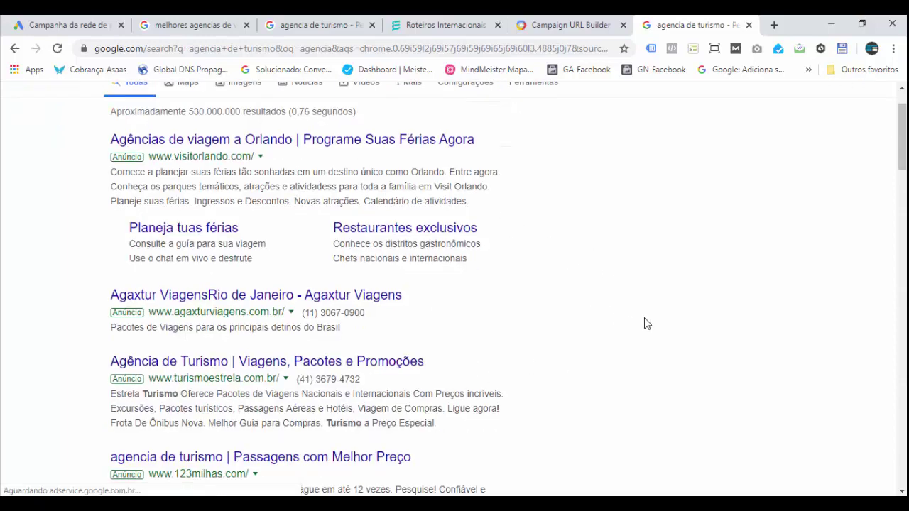
scroll(647, 323, "down", 1)
scroll(647, 317, "up", 2)
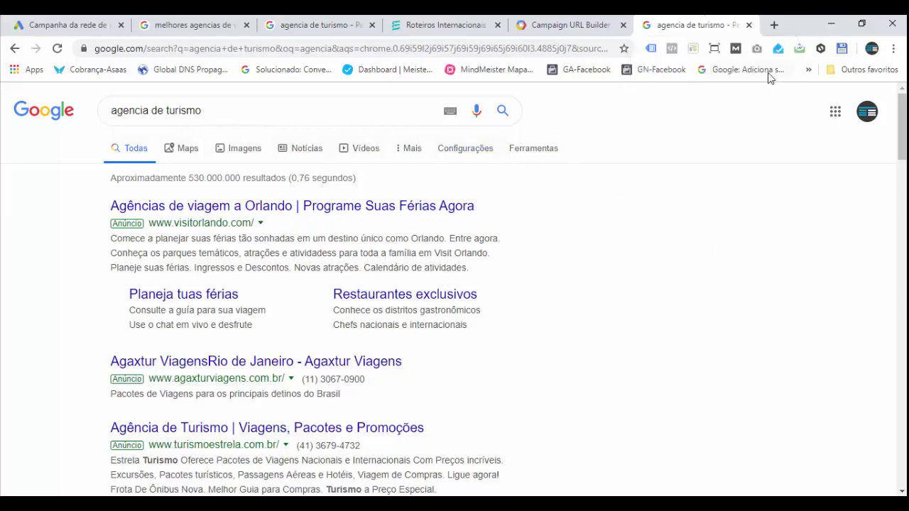
left_click(749, 26)
Show the campaign's additional settings and open the start and end dates for editing
scroll(853, 330, "down", 1)
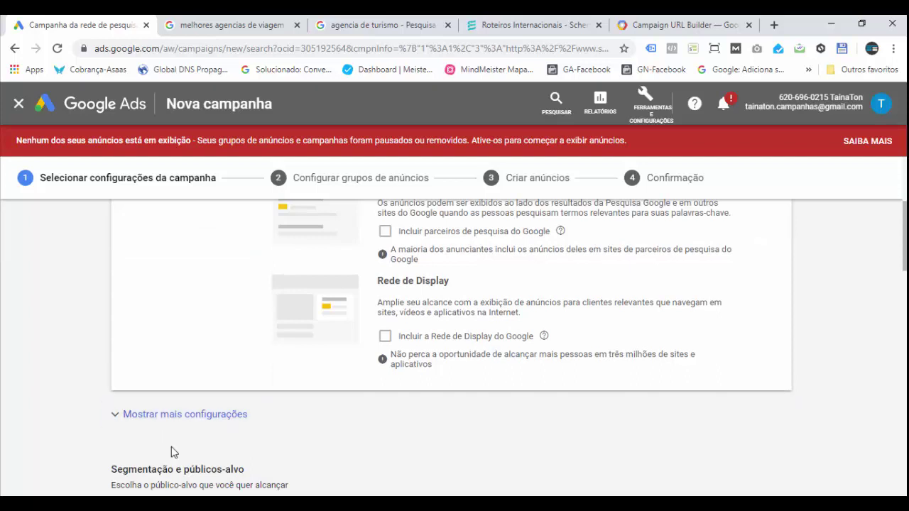
left_click(118, 418)
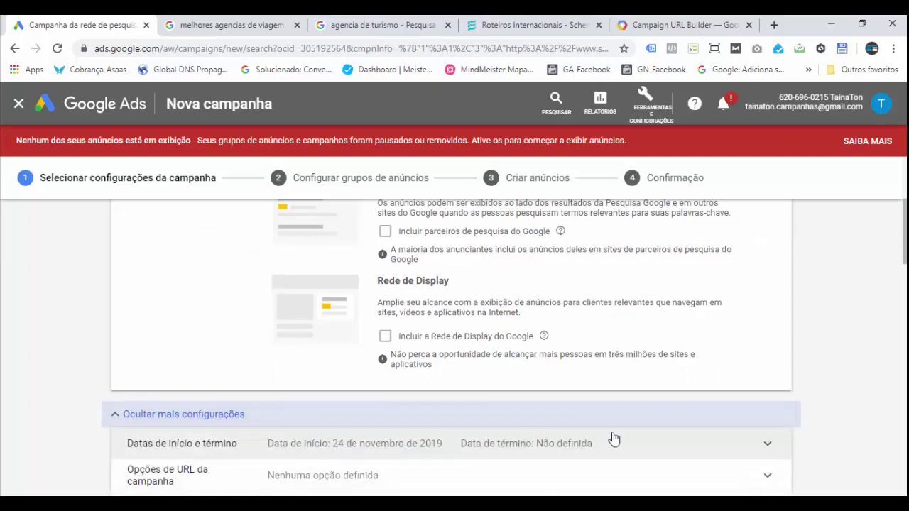
scroll(855, 413, "down", 1)
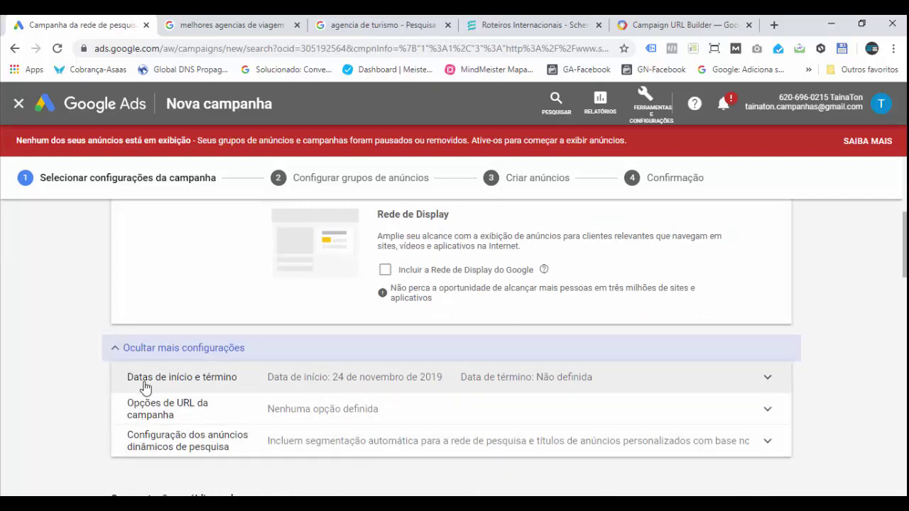
left_click(566, 381)
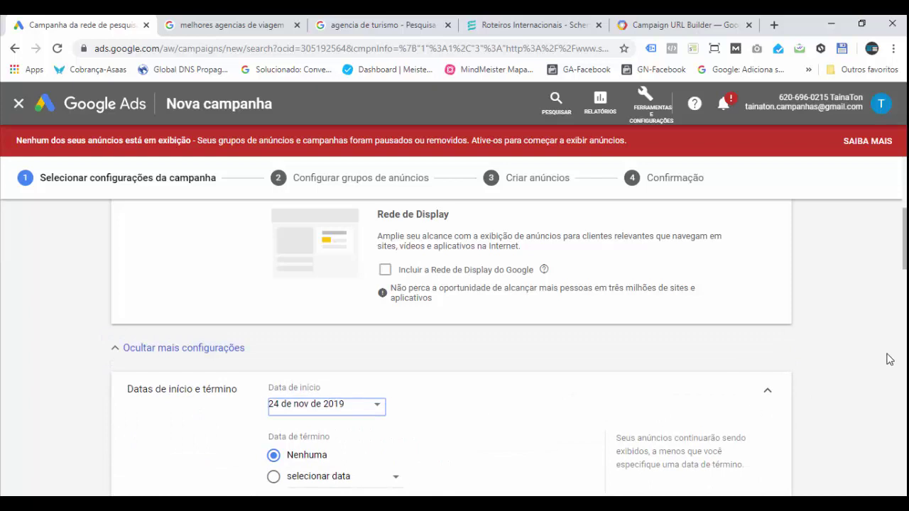
Set the campaign's start date to 1 January 2020
scroll(885, 356, "down", 1)
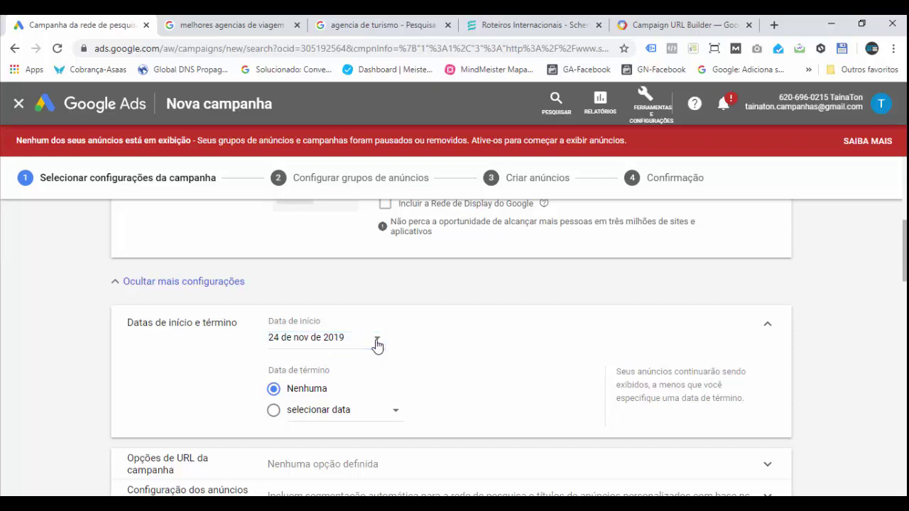
left_click(377, 345)
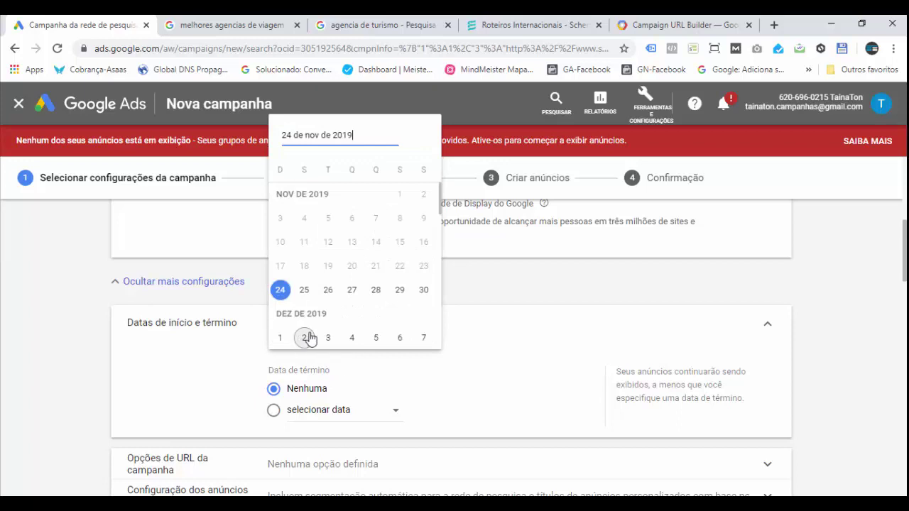
scroll(298, 319, "down", 3)
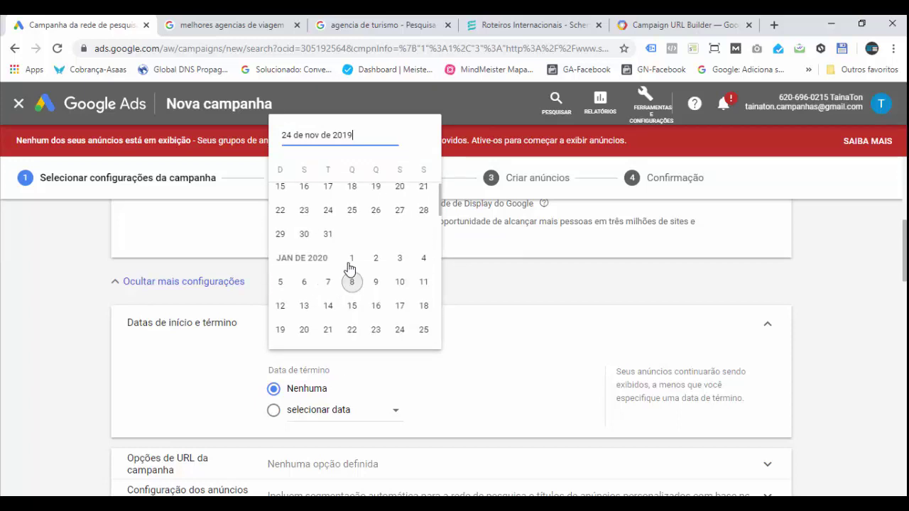
left_click(351, 259)
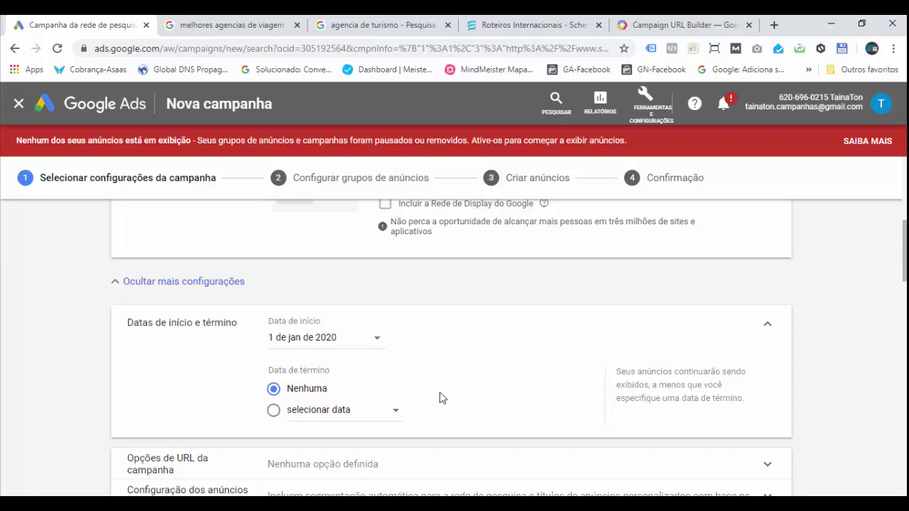
Give the campaign a specific end date of 25 January 2020
scroll(440, 398, "down", 1)
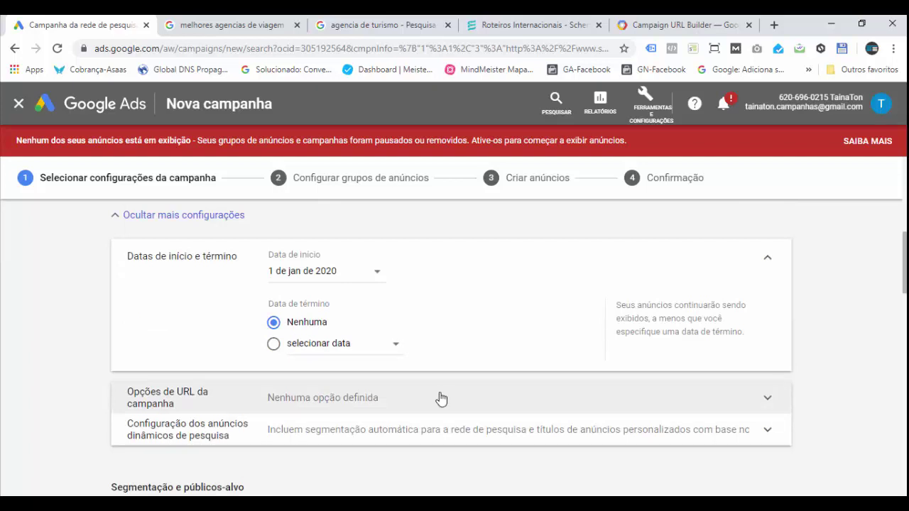
scroll(444, 412, "up", 1)
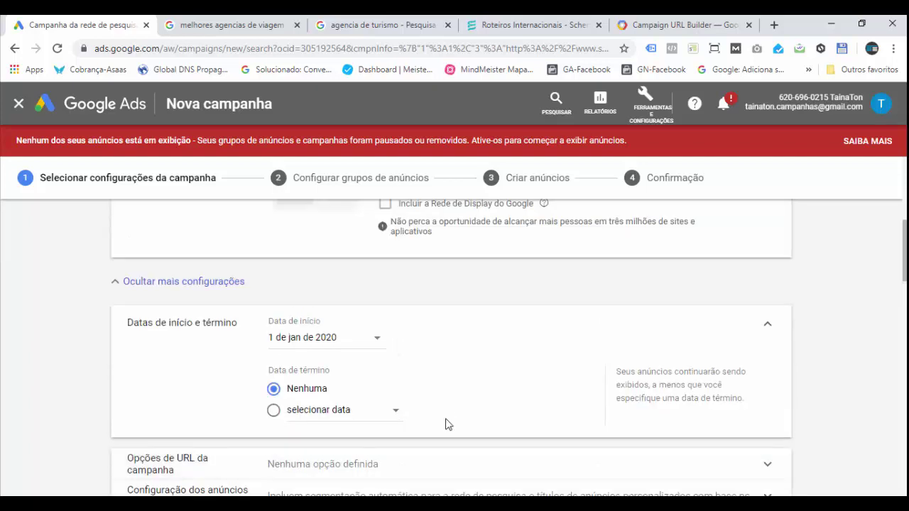
left_click(273, 412)
scroll(480, 399, "down", 1)
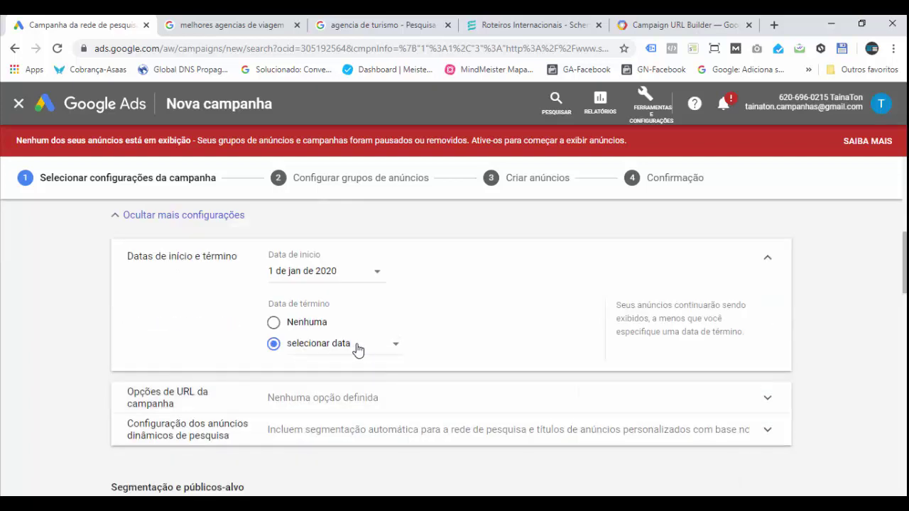
left_click(357, 347)
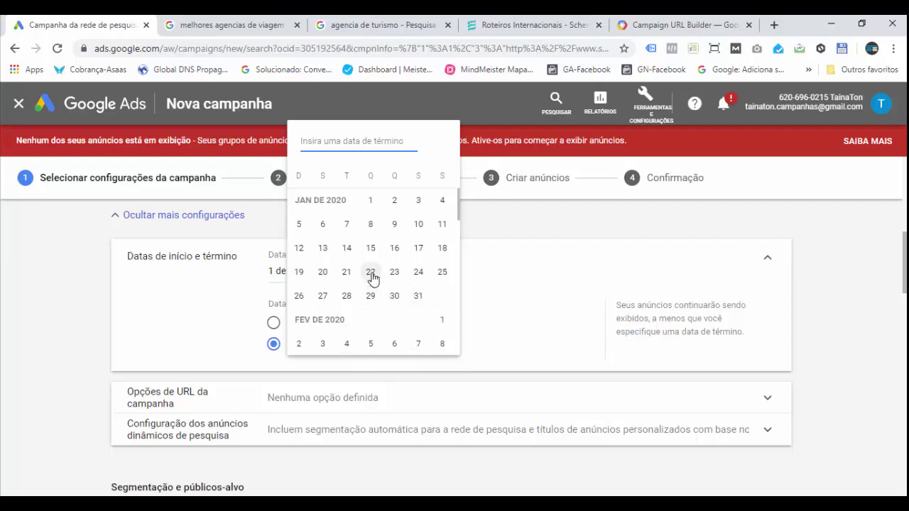
left_click(441, 272)
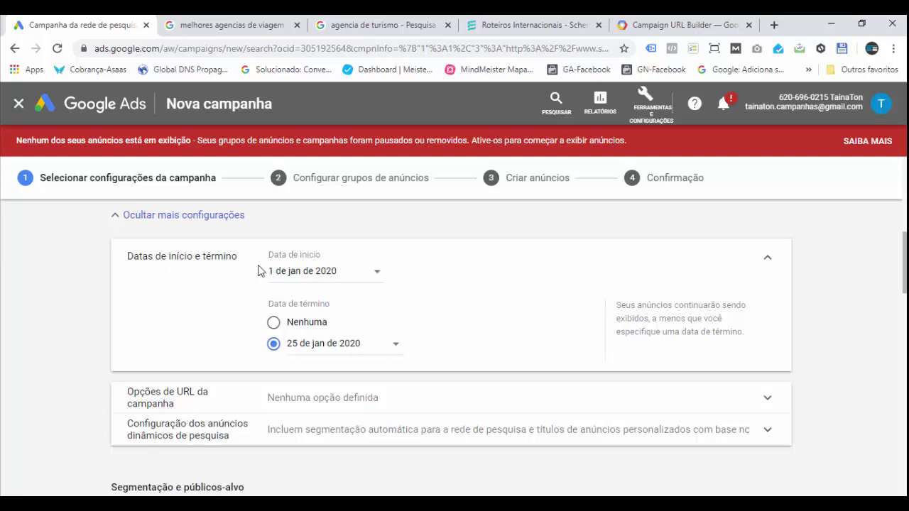
Reset the campaign's start date to 24 November 2019 and its end date to none
left_click(342, 278)
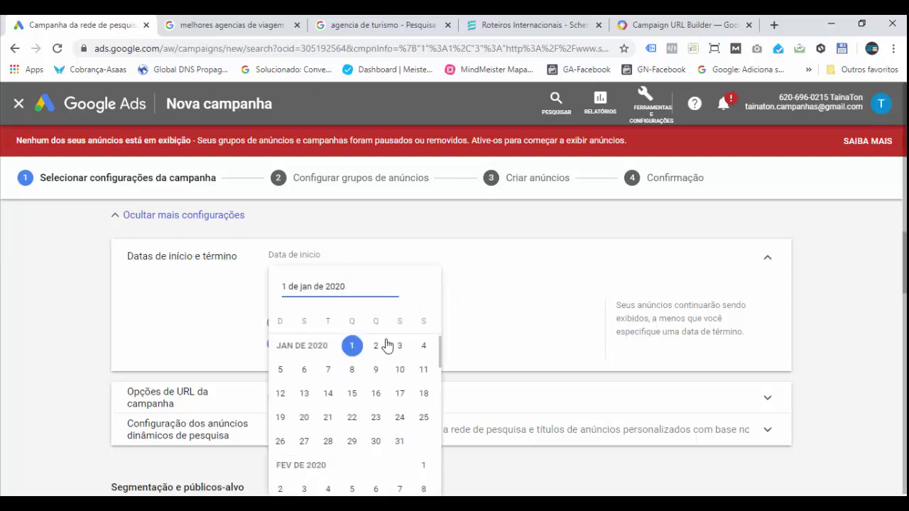
scroll(440, 348, "up", 5)
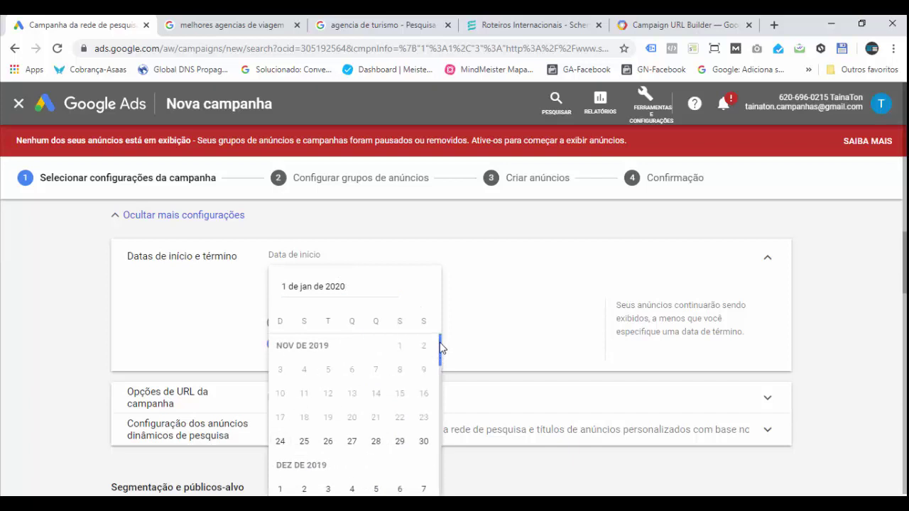
scroll(441, 348, "down", 3)
scroll(439, 344, "up", 3)
left_click(279, 442)
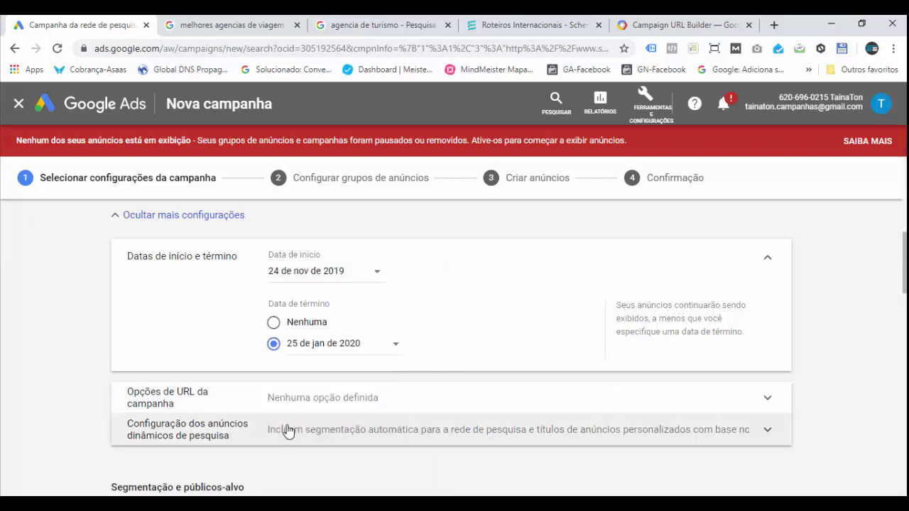
left_click(273, 323)
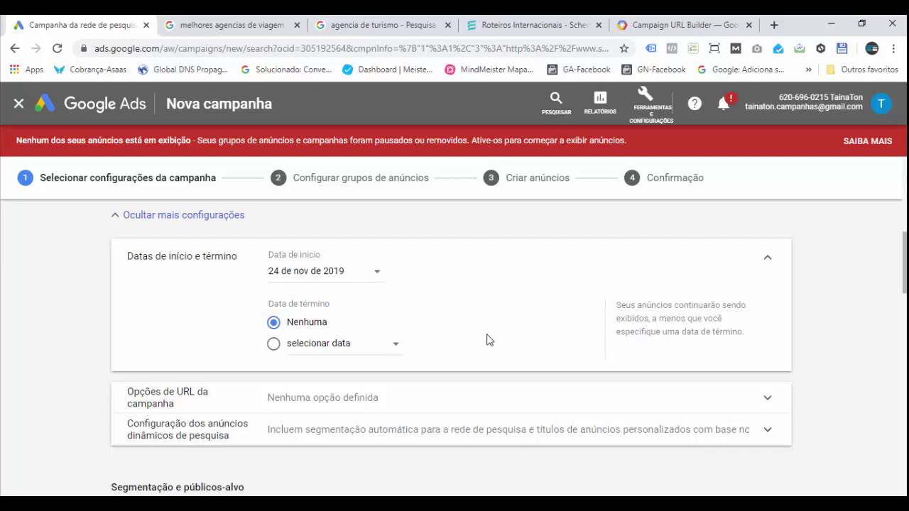
Set the campaign's end date to 31 December 2019
left_click(324, 348)
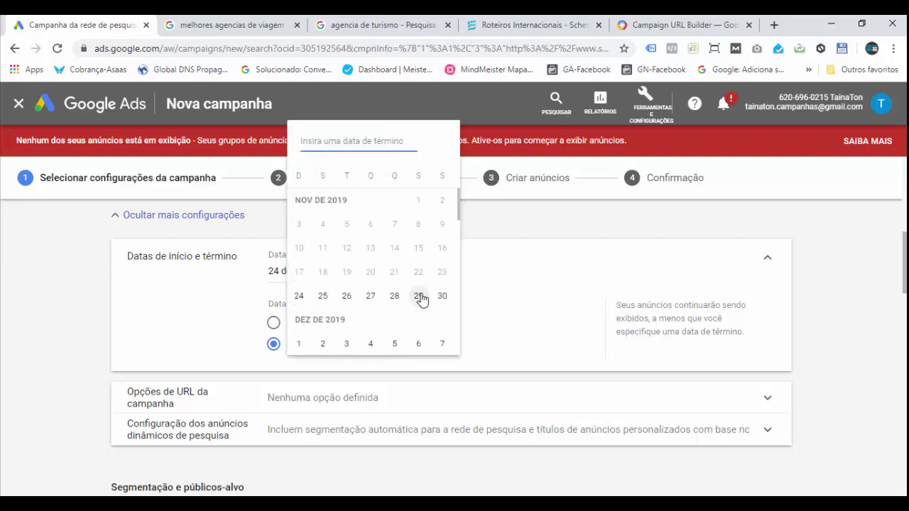
scroll(420, 300, "down", 2)
scroll(419, 300, "down", 1)
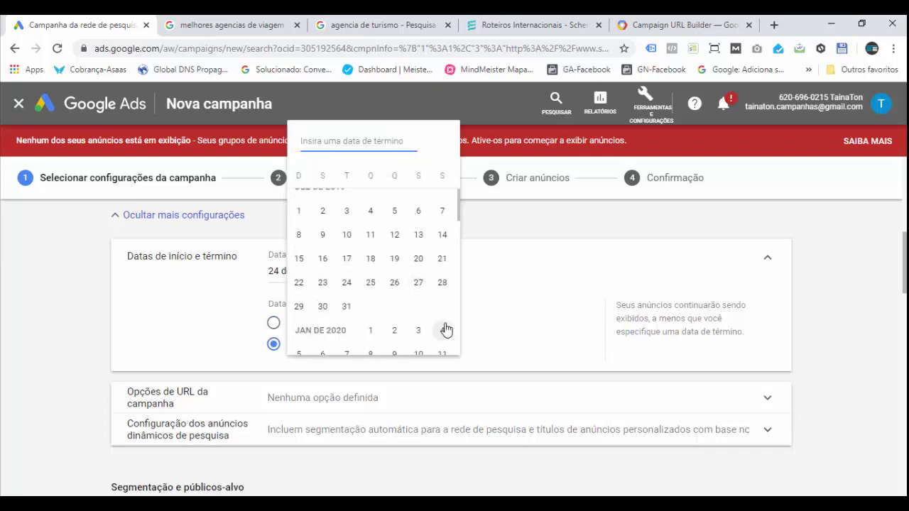
left_click(347, 311)
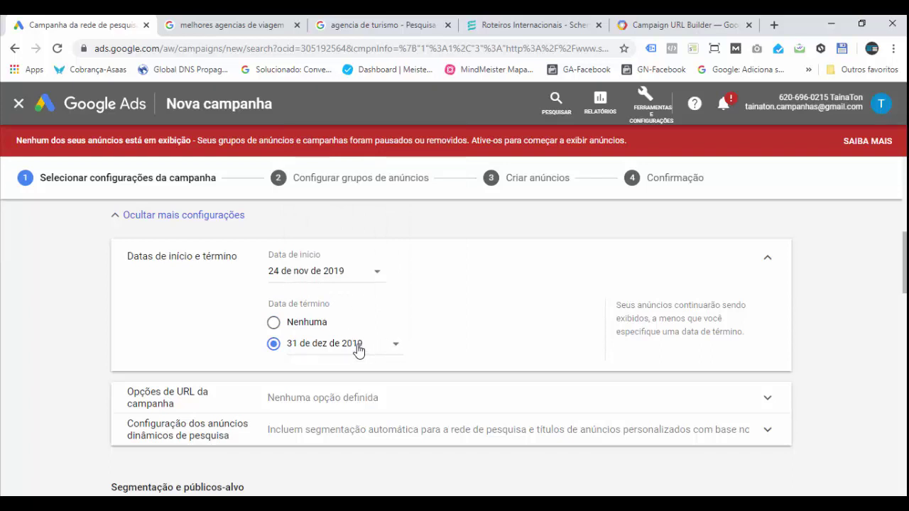
Remove the campaign's specific end date by setting it to Nenhuma
left_click(359, 349)
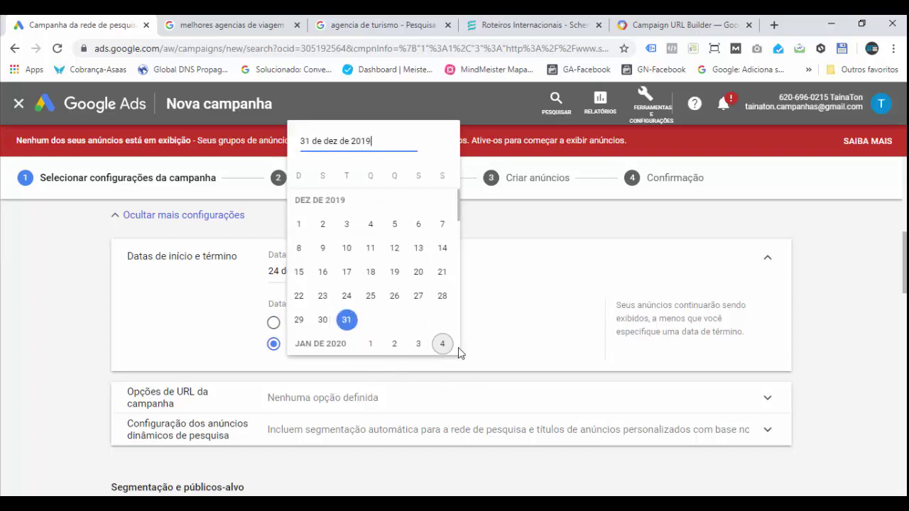
scroll(372, 306, "up", 1)
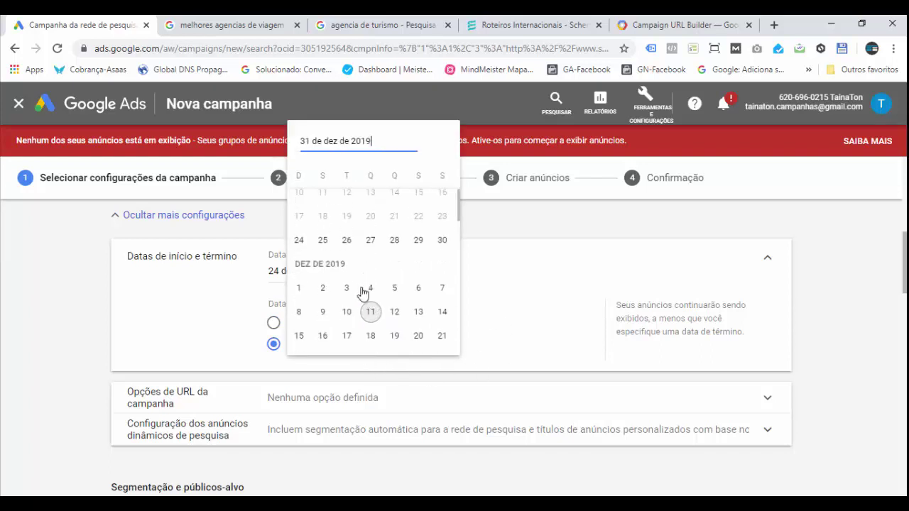
left_click(275, 324)
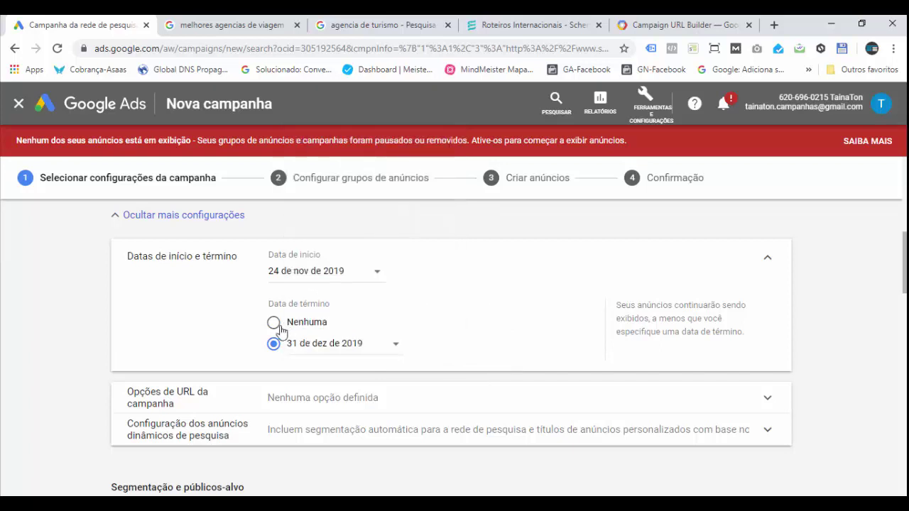
left_click(275, 323)
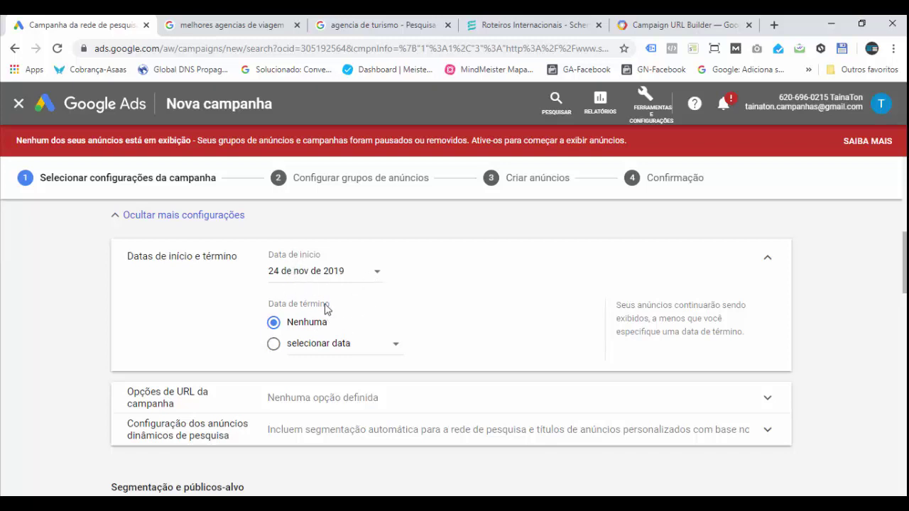
Examine the campaign's URL options, including the tracking template and its example URL parameters, and collapse the section
scroll(503, 381, "down", 1)
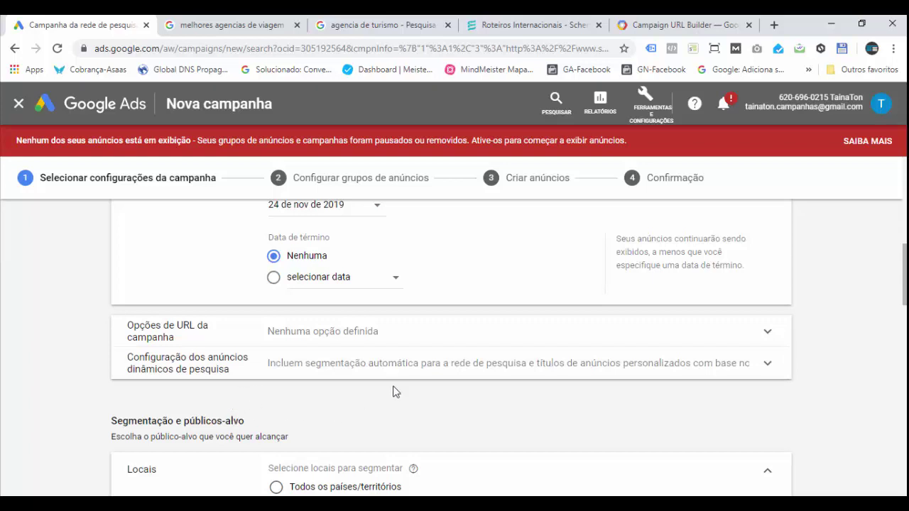
left_click(448, 340)
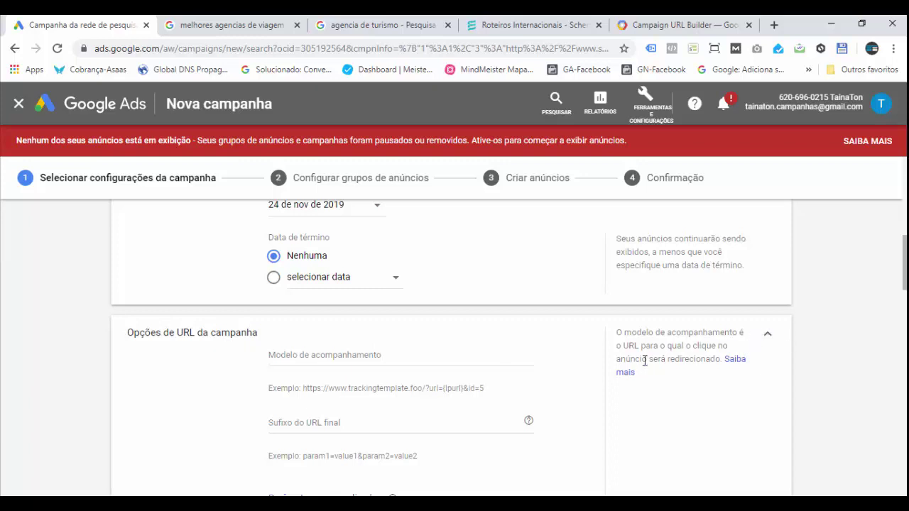
left_click_drag(447, 389, 486, 389)
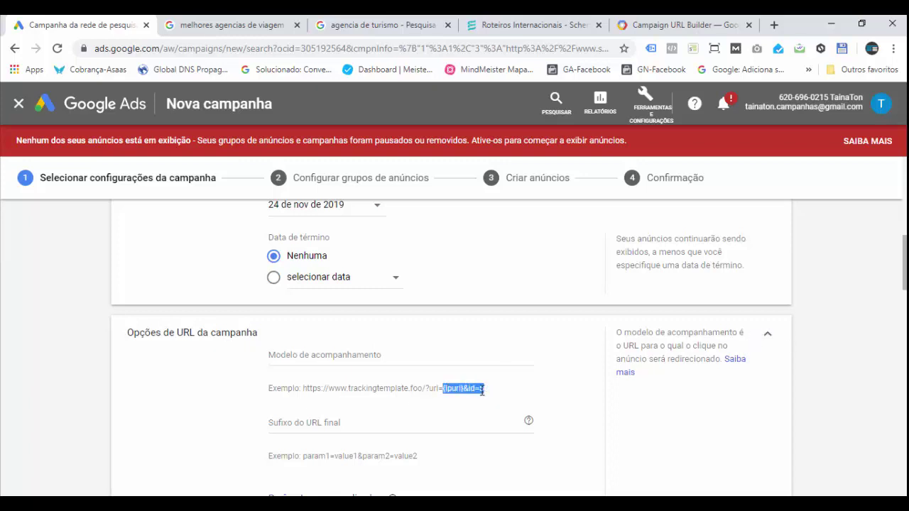
left_click(321, 357)
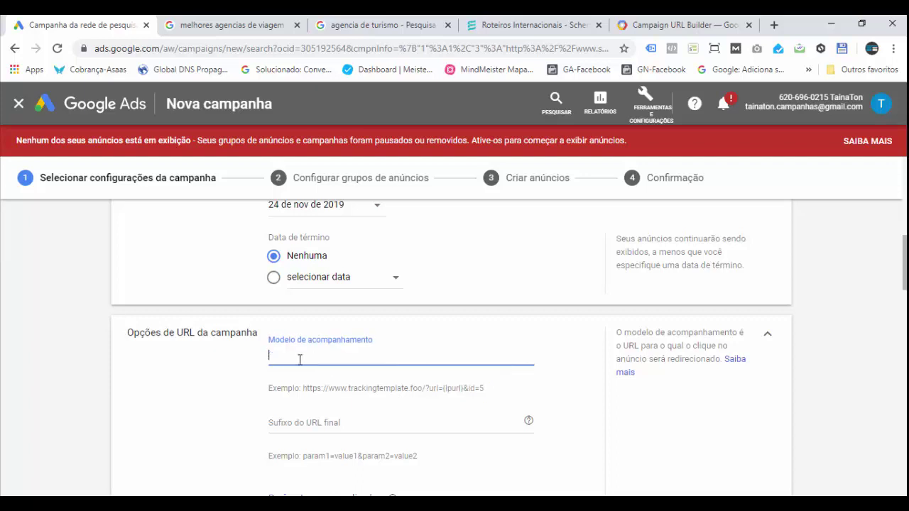
left_click(284, 390)
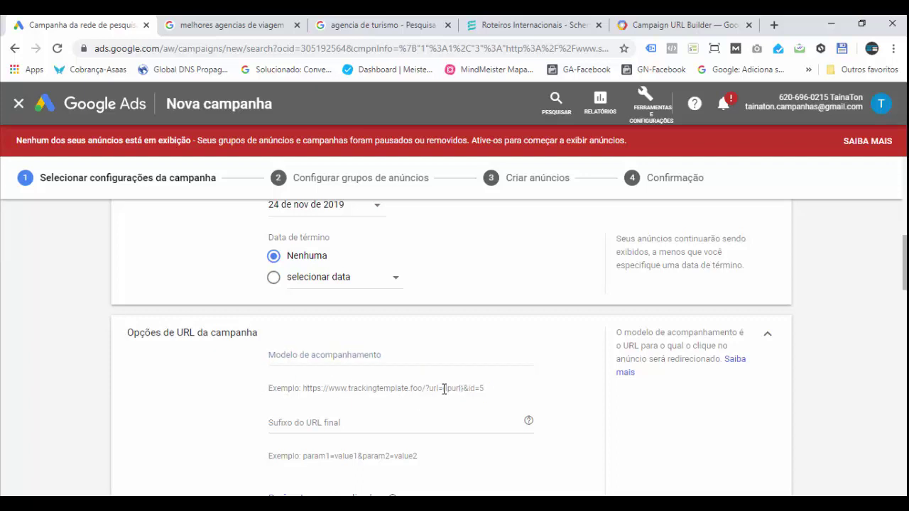
left_click_drag(444, 388, 485, 391)
left_click(474, 390)
left_click(470, 390)
left_click(484, 391)
left_click(768, 338)
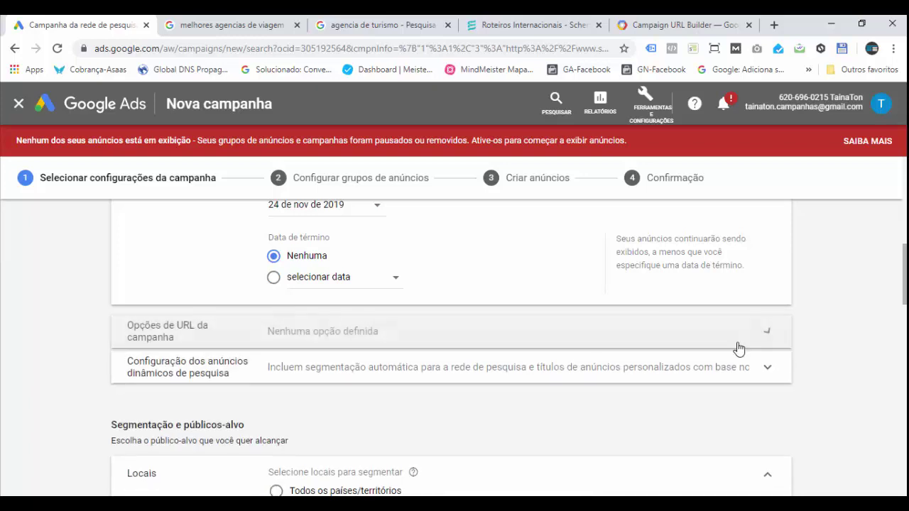
Review the campaign URL and form in Campaign URL Builder, check the Scherman itineraries page, and return to Google Ads
left_click(678, 23)
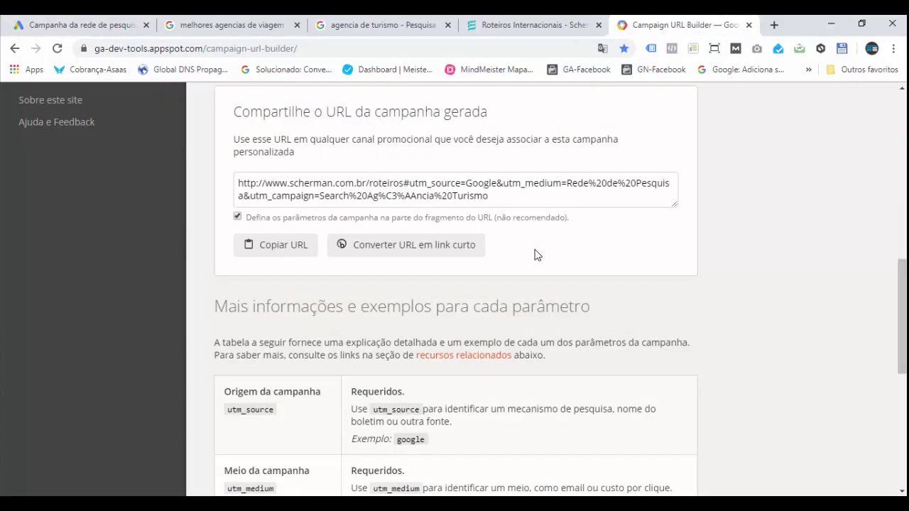
scroll(527, 290, "up", 5)
scroll(716, 307, "up", 3)
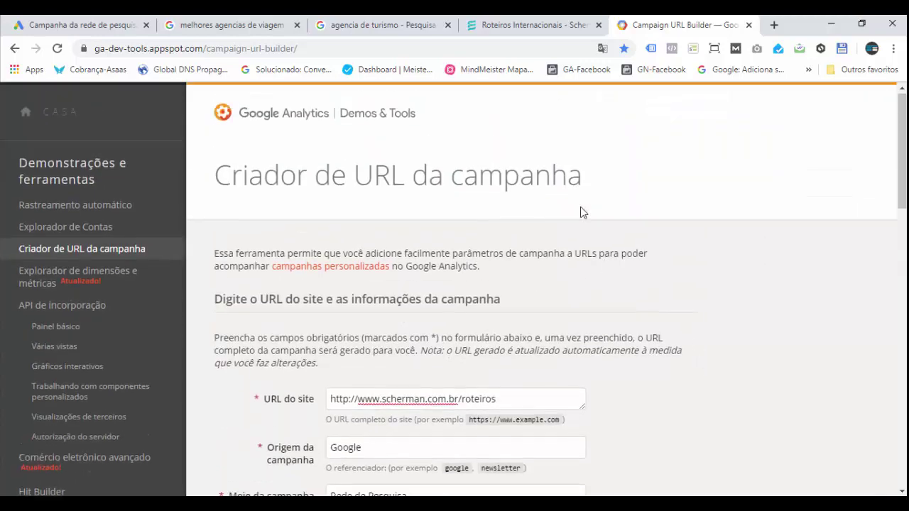
left_click(526, 25)
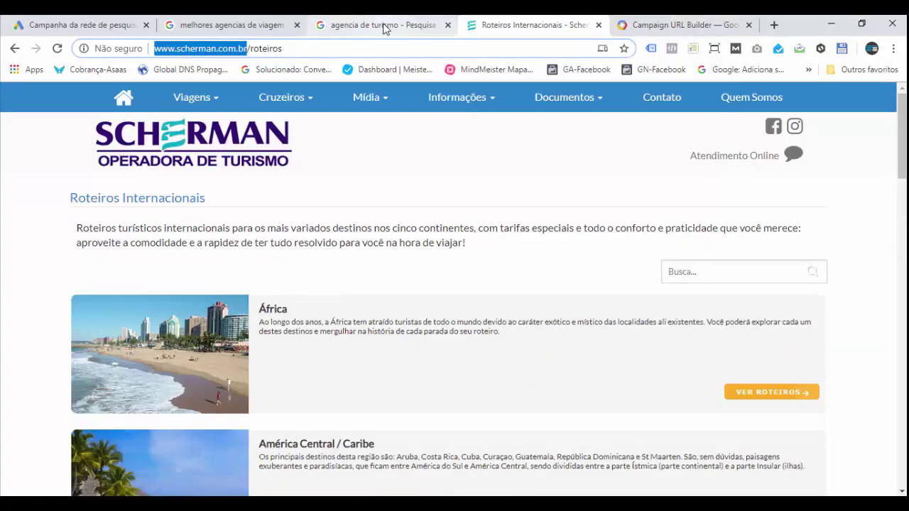
left_click(398, 25)
left_click(79, 25)
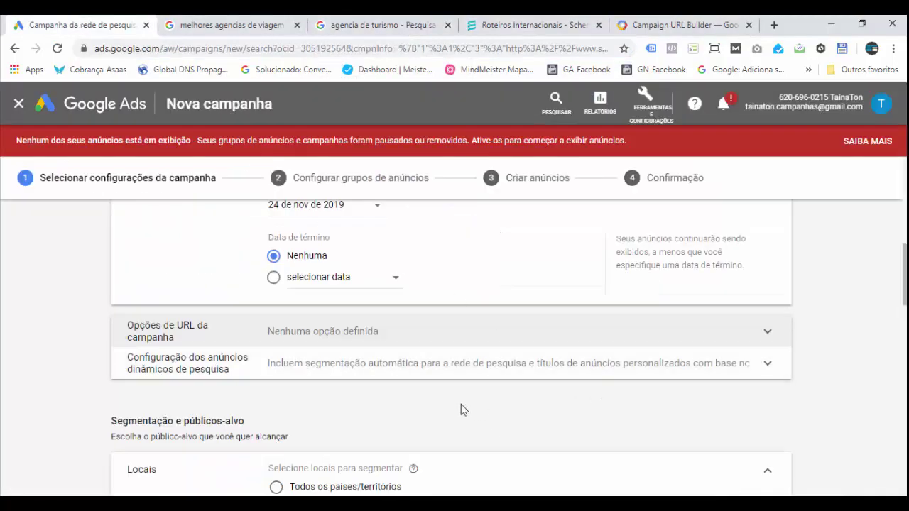
Examine the dynamic search ads settings for domain, language and targeting source, and collapse the section
left_click(370, 372)
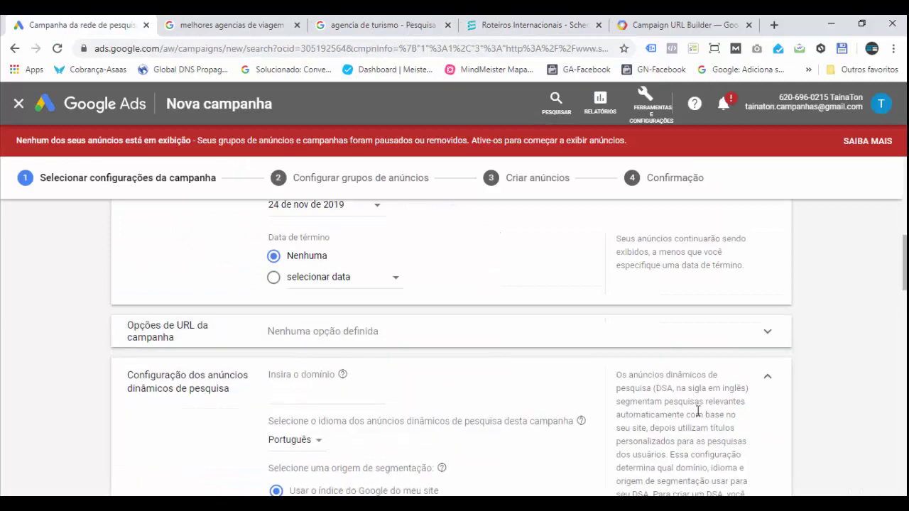
scroll(711, 405, "down", 1)
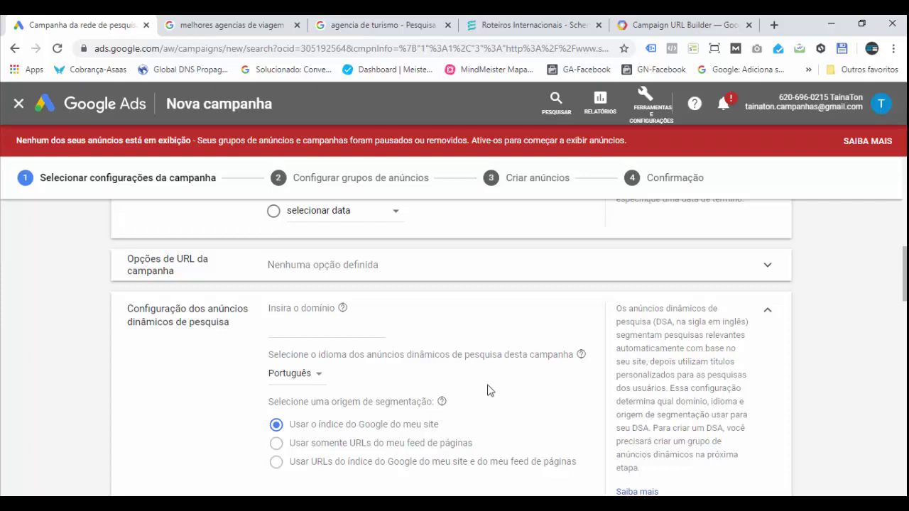
left_click(768, 311)
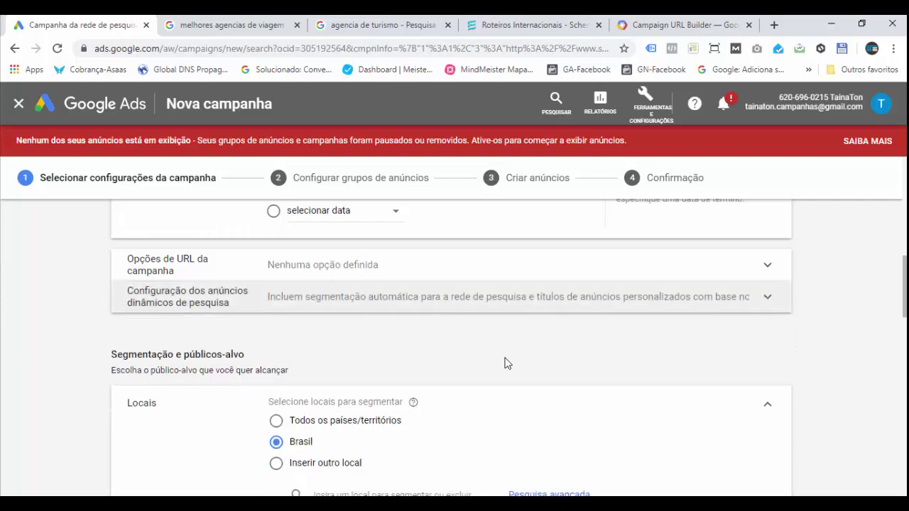
Choose to target another location instead of Brasil and open the advanced location search
scroll(821, 362, "down", 1)
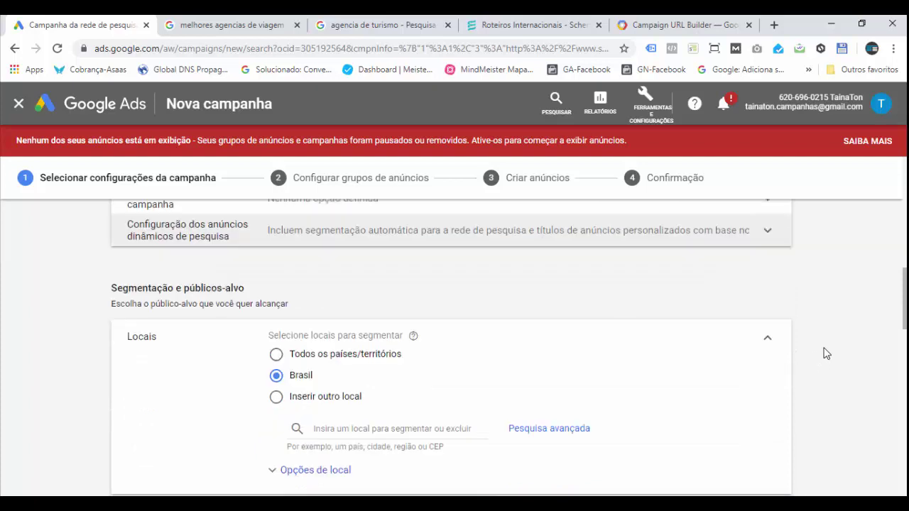
scroll(824, 353, "down", 1)
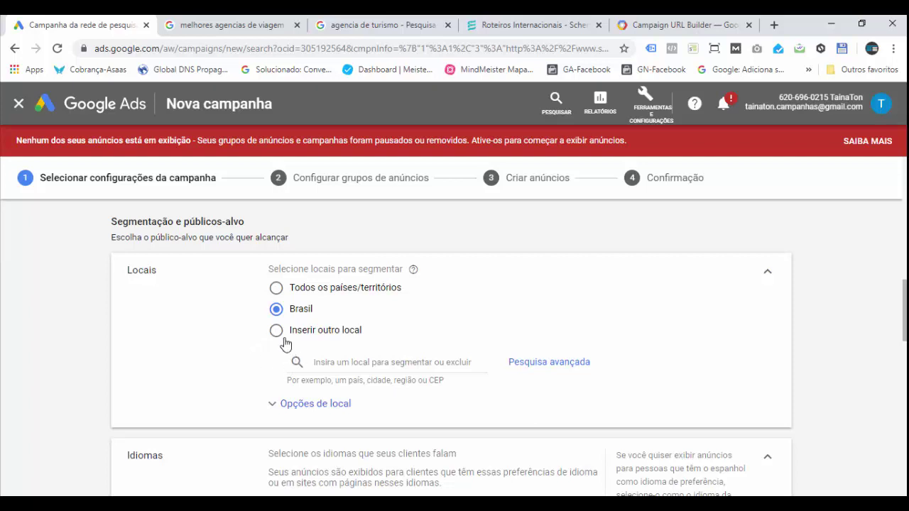
left_click(277, 331)
left_click(347, 360)
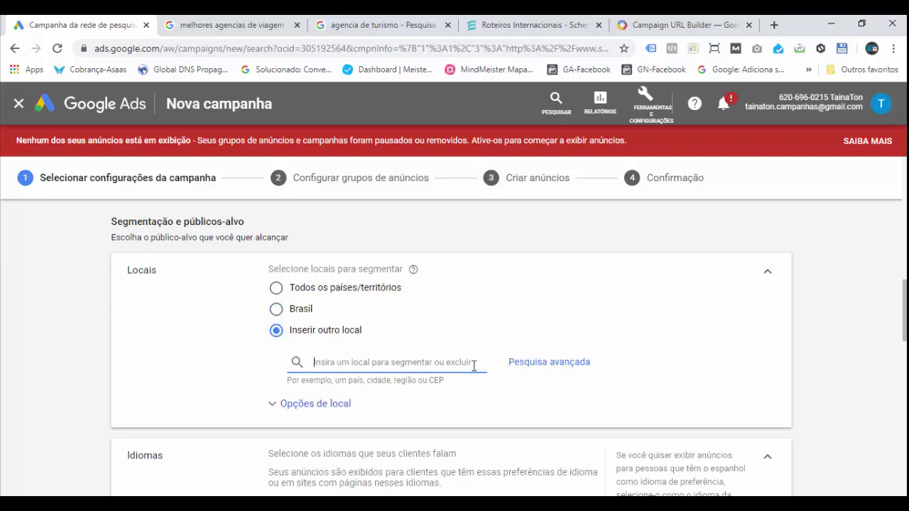
left_click(534, 370)
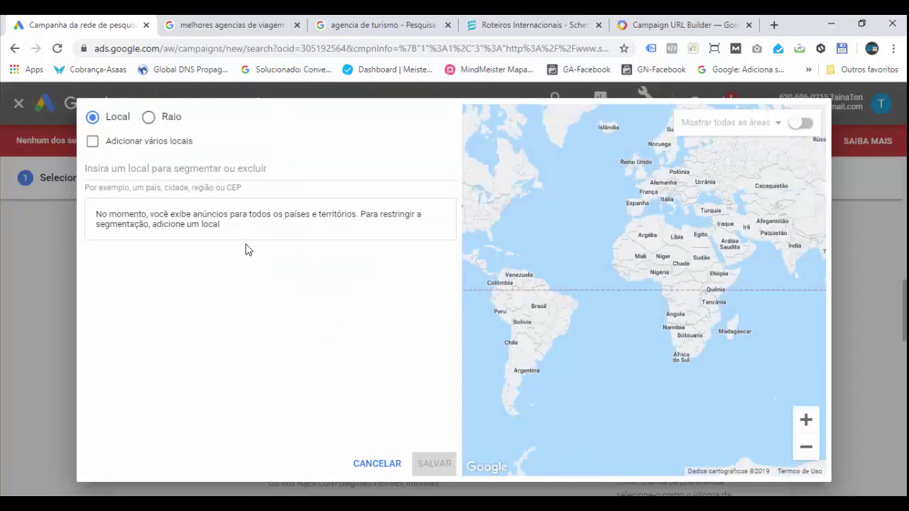
Search for Paraná and include the state of Paraná, Brasil, in the targeted locations
left_click(185, 184)
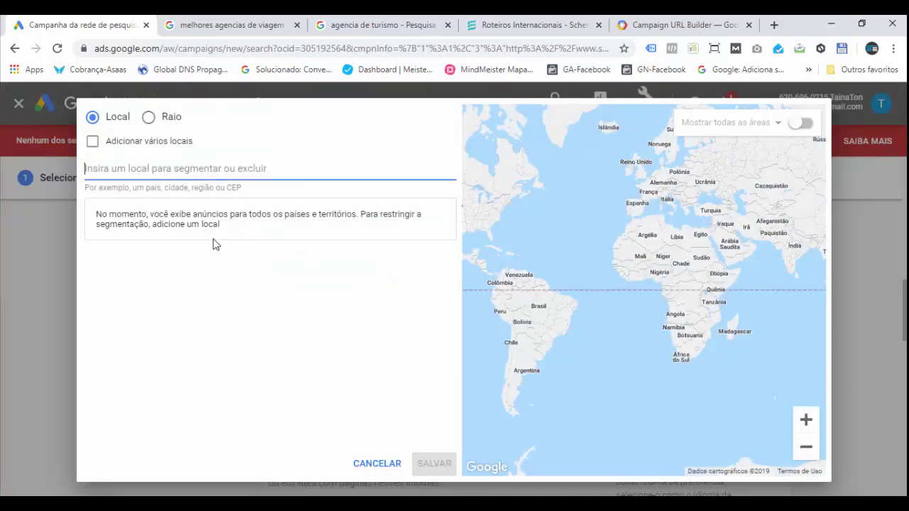
type("Cur")
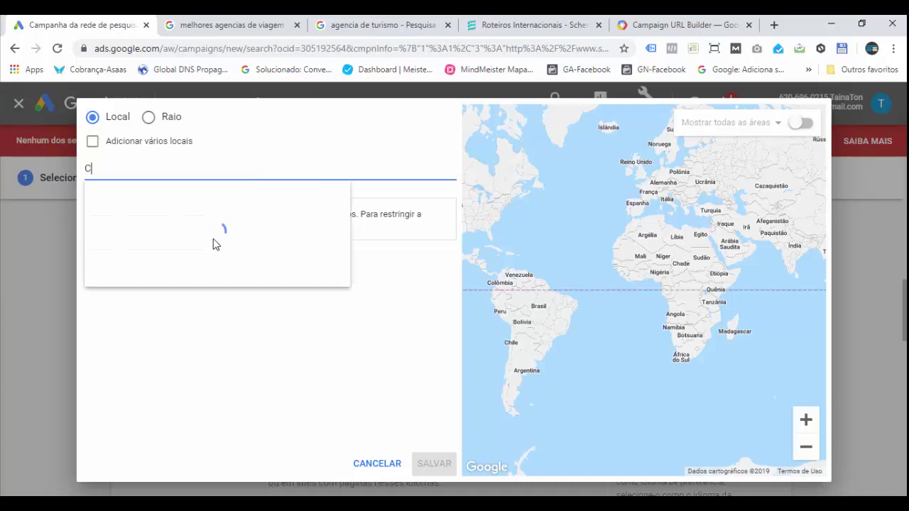
key("BackSpace")
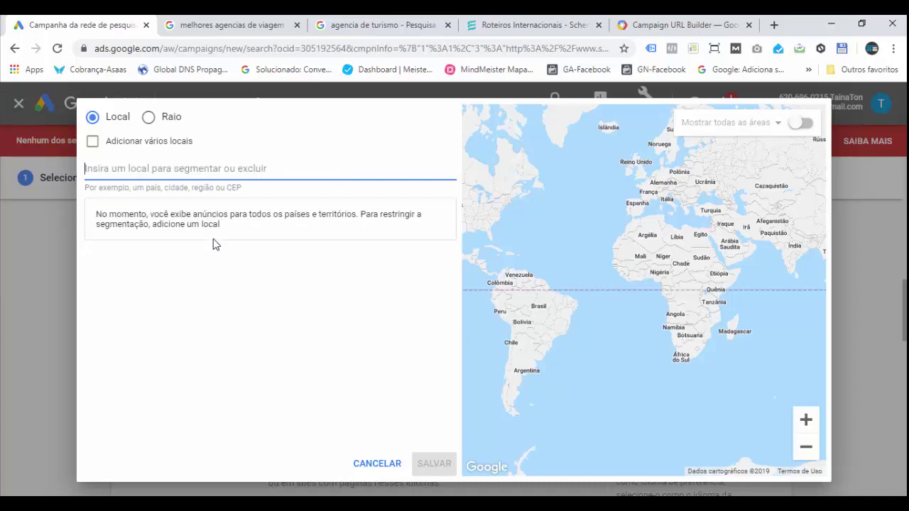
type("Paran")
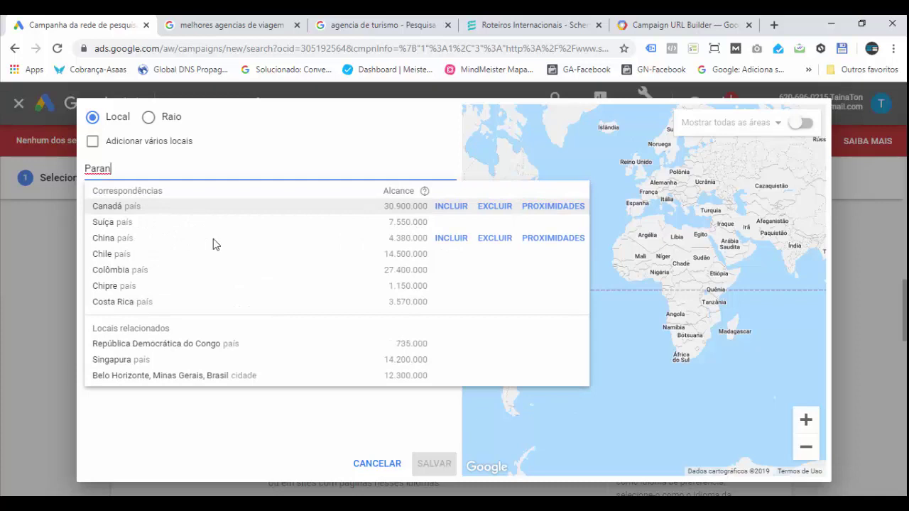
type("á")
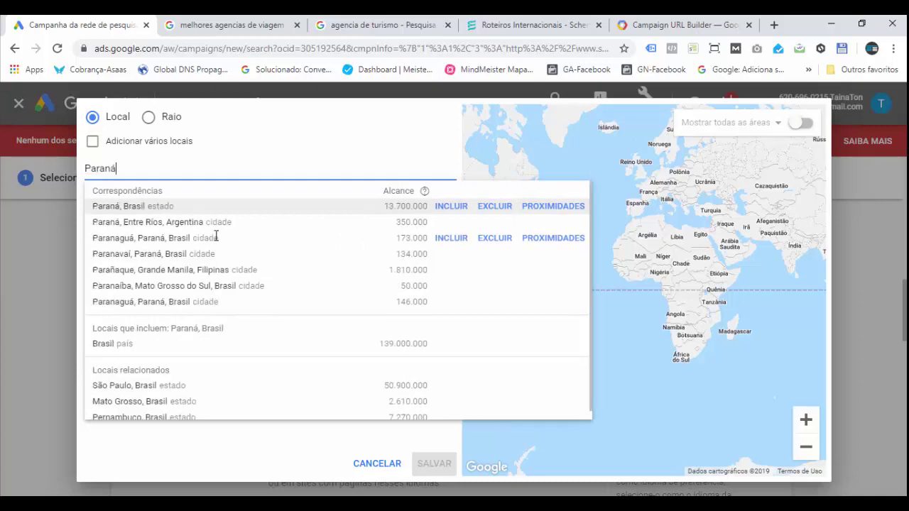
left_click(458, 211)
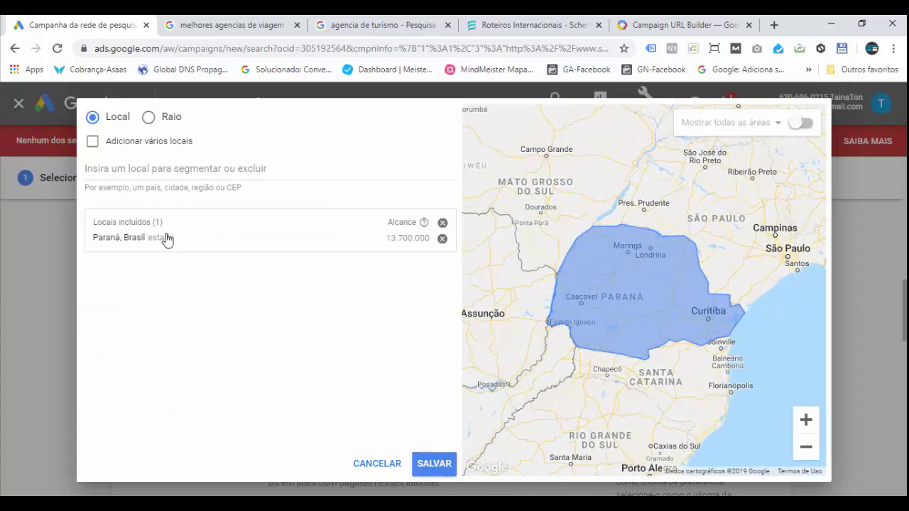
Search for Rio Grande and include the state of Rio Grande do Sul, Brasil, in the targeted locations
left_click(176, 170)
type("R")
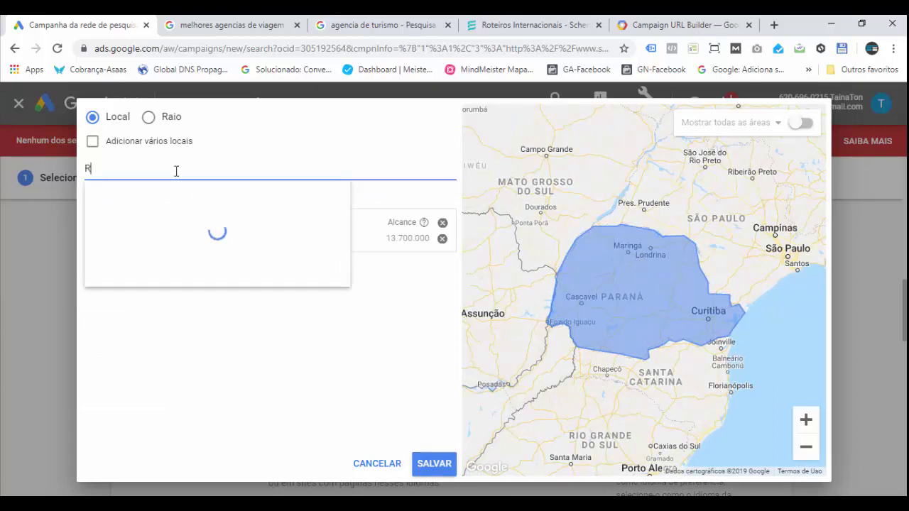
type("io G")
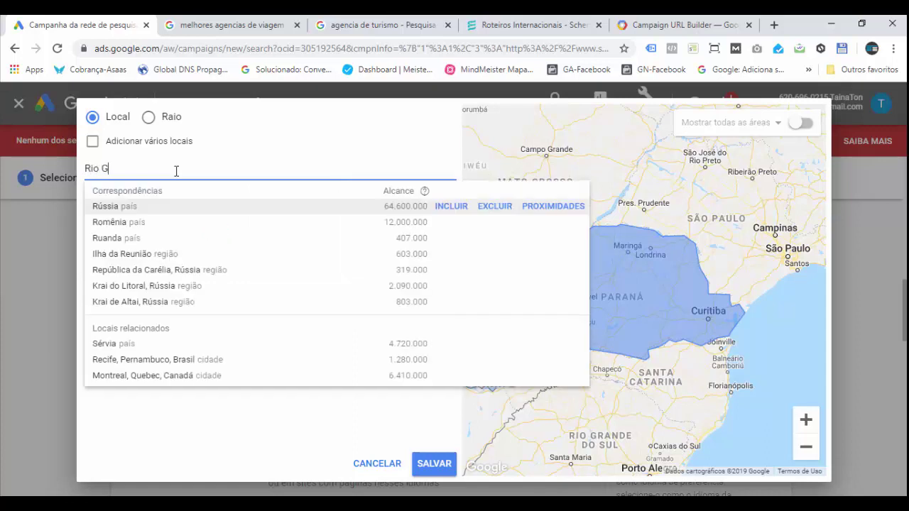
type("rande")
key("Down")
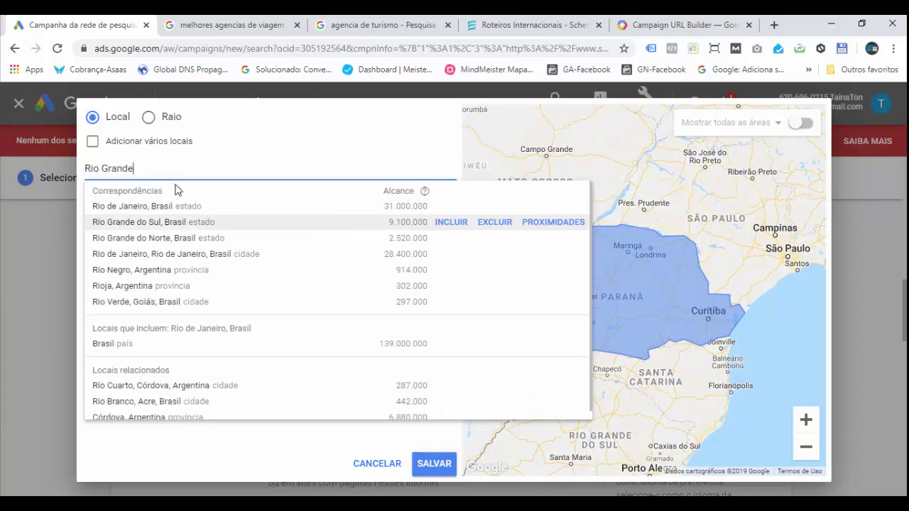
left_click(443, 225)
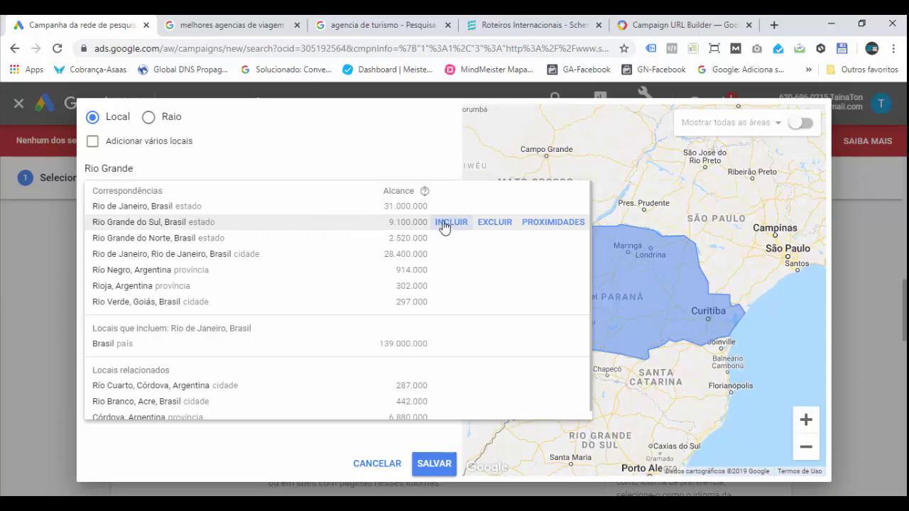
Search for Santa Catarina and include the Brazilian state in the targeted locations
left_click(144, 166)
type("S")
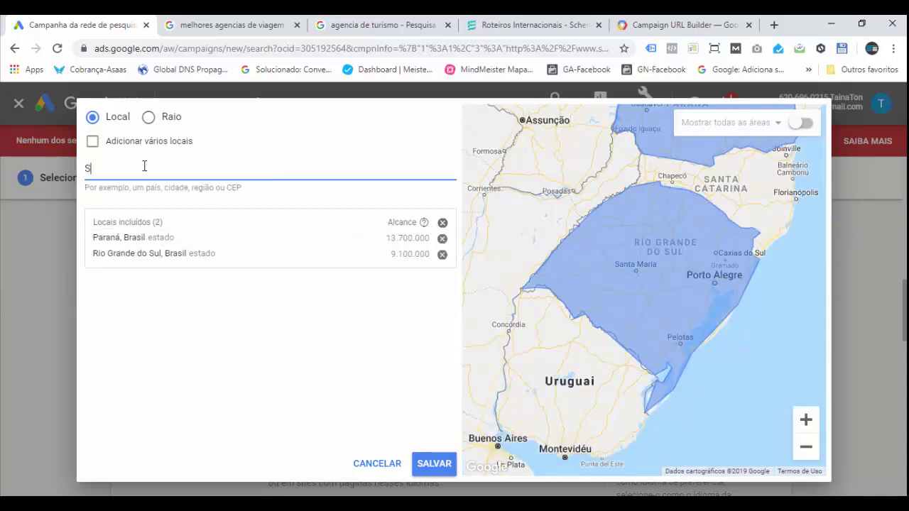
type("anta c")
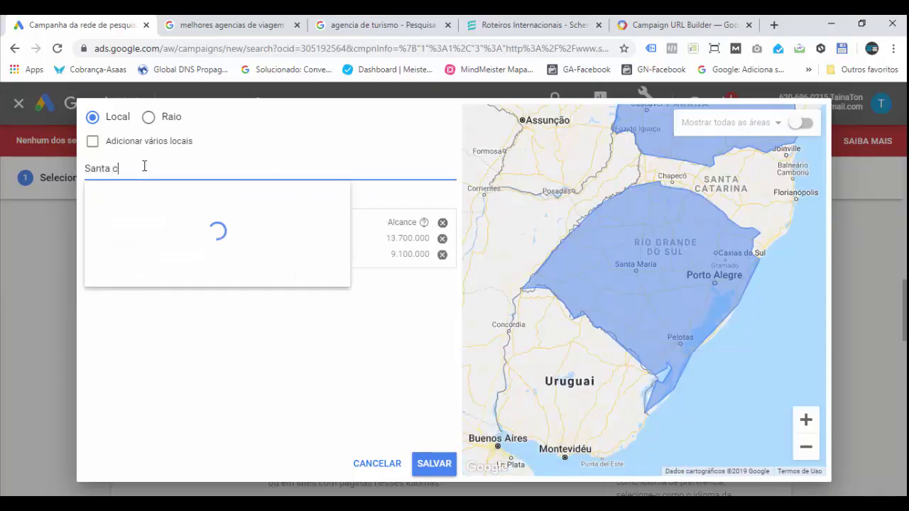
type("atari")
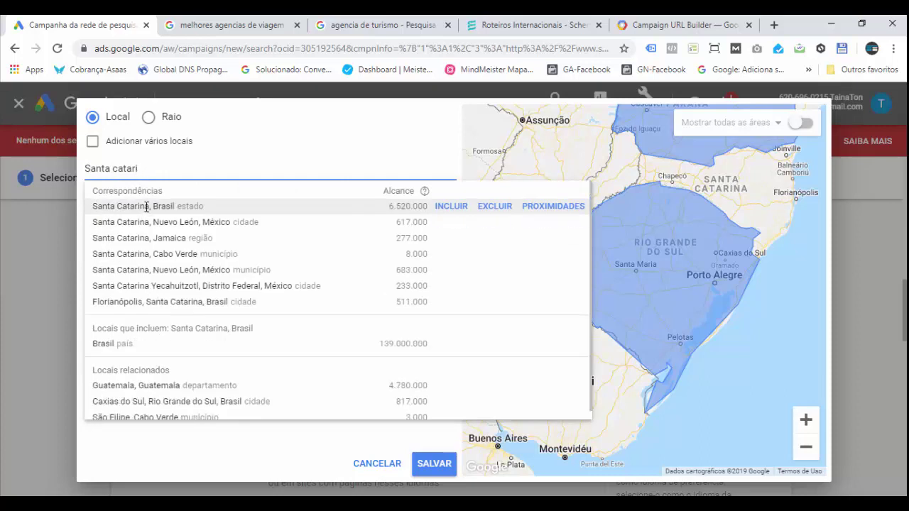
left_click(146, 207)
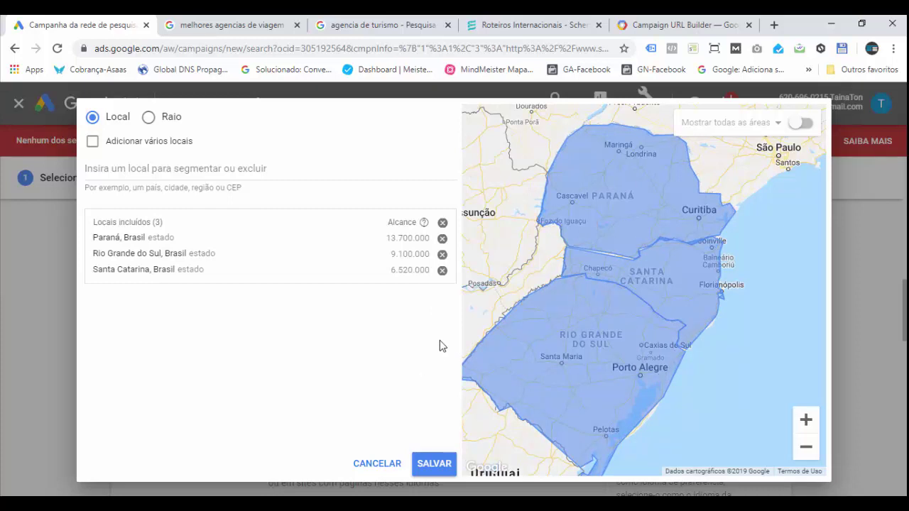
Remove Santa Catarina, Rio Grande do Sul and Paraná from the included locations
left_click(442, 271)
left_click(442, 255)
left_click(442, 240)
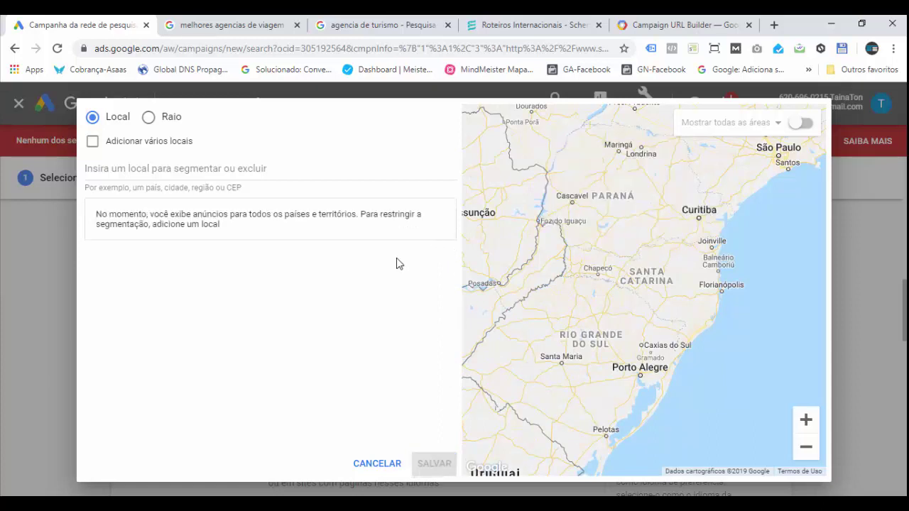
Search for Curitiba, include the city of Curitiba, Paraná, Brasil, and save the location targeting
left_click(230, 170)
type("C")
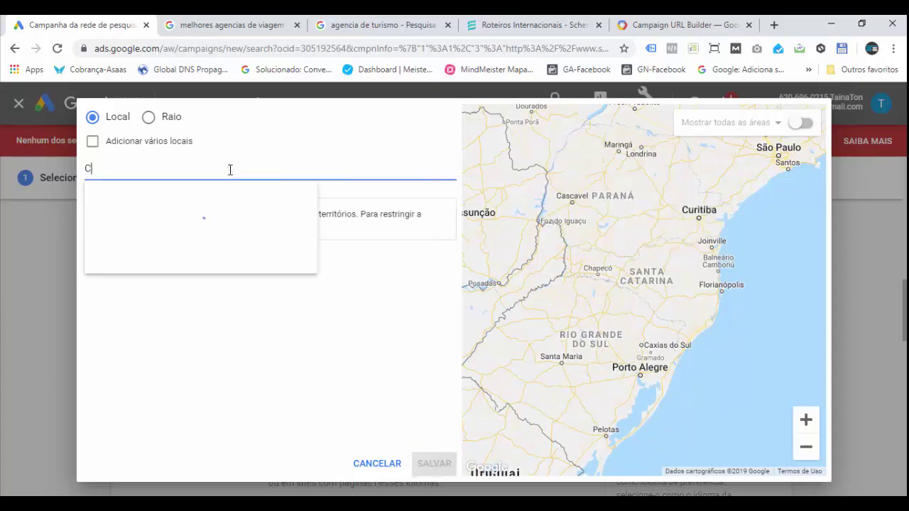
type("uriti")
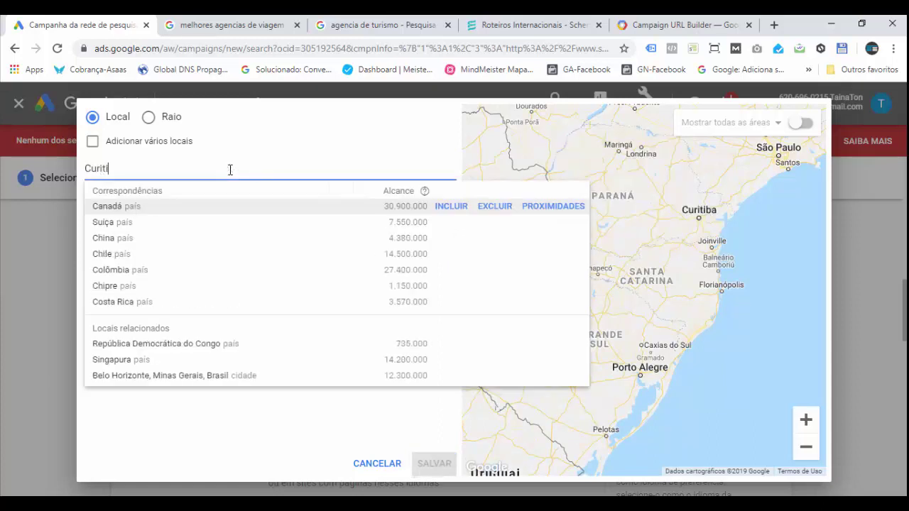
type("ca")
key("BackSpace")
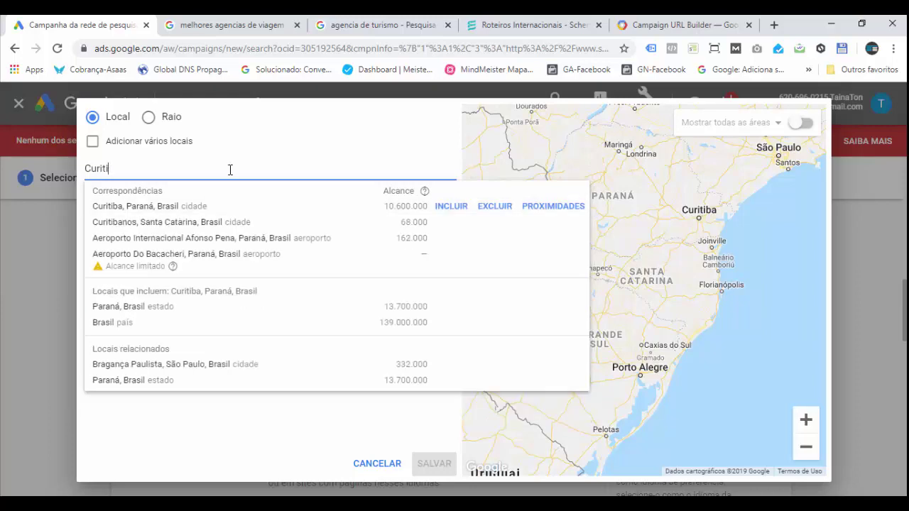
type("ba")
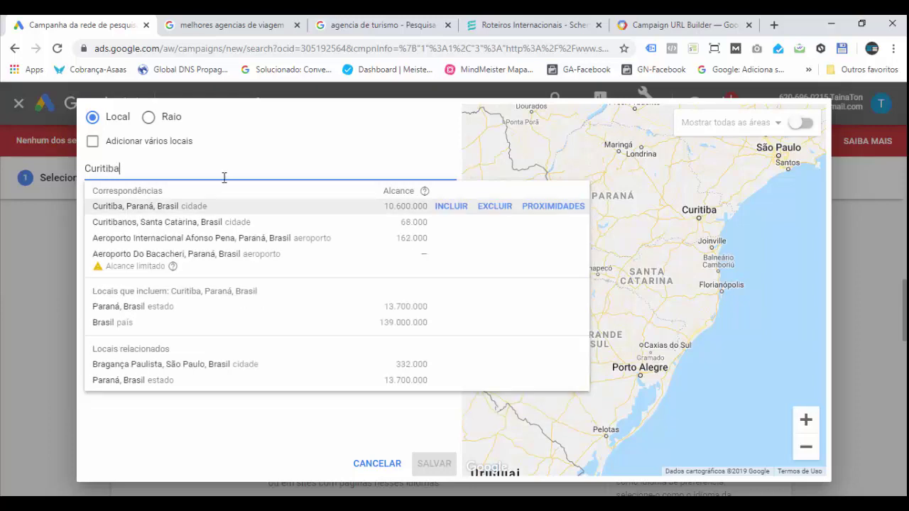
left_click(456, 206)
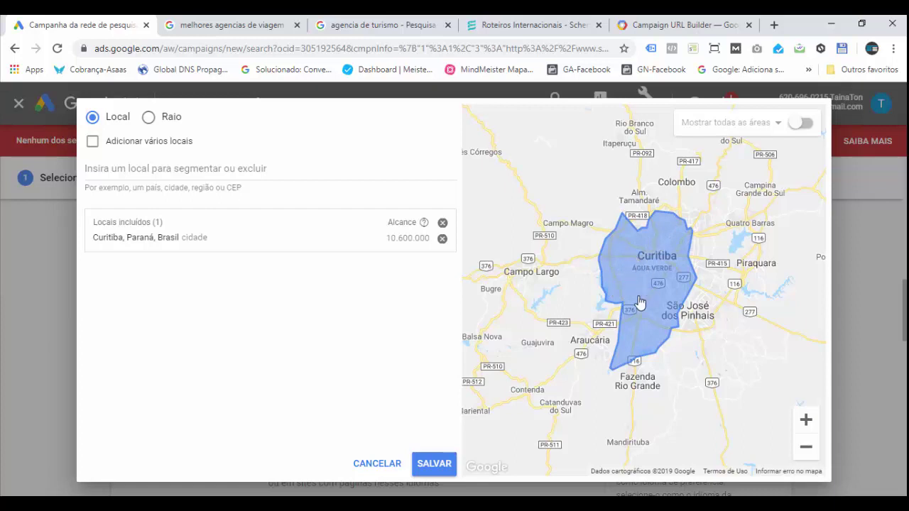
left_click(434, 465)
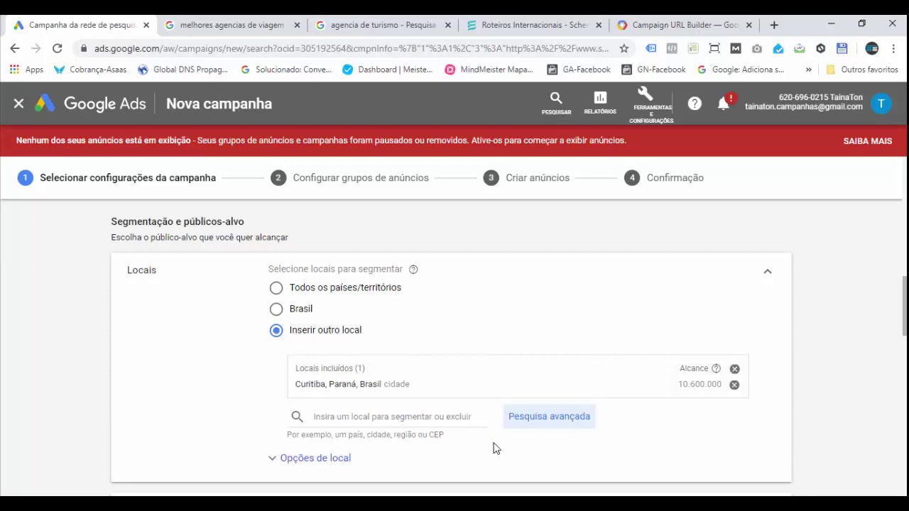
Switch to the Keyword Stats workbook in Excel and compare the tourism keywords with their search volumes, then return to the campaign
mouse_move(538, 504)
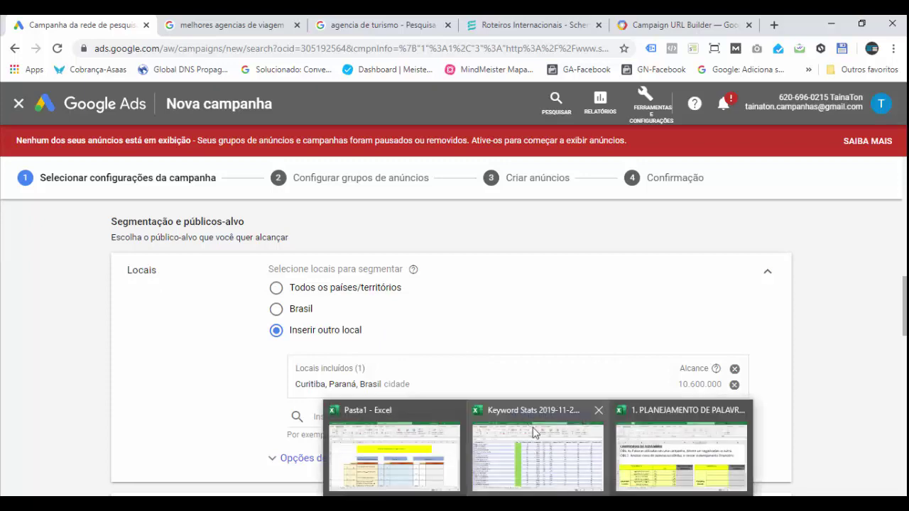
left_click(540, 444)
scroll(361, 290, "up", 5)
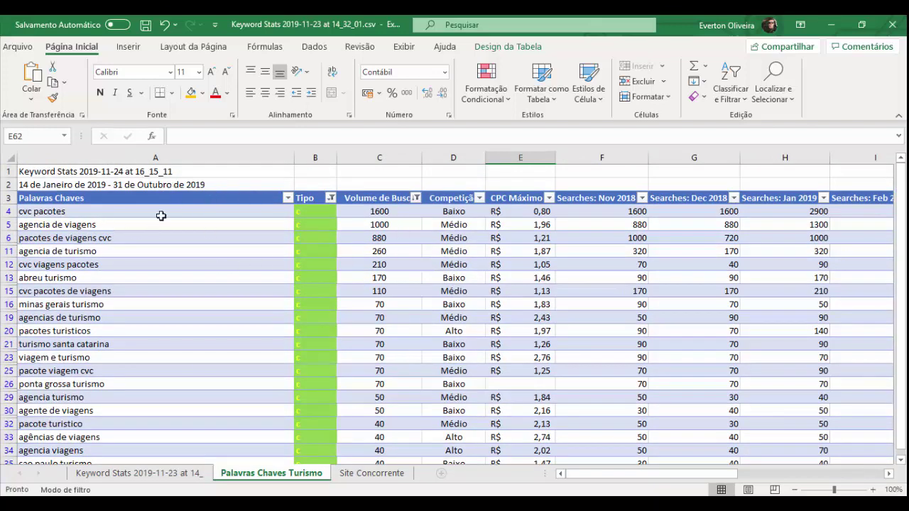
left_click(198, 253)
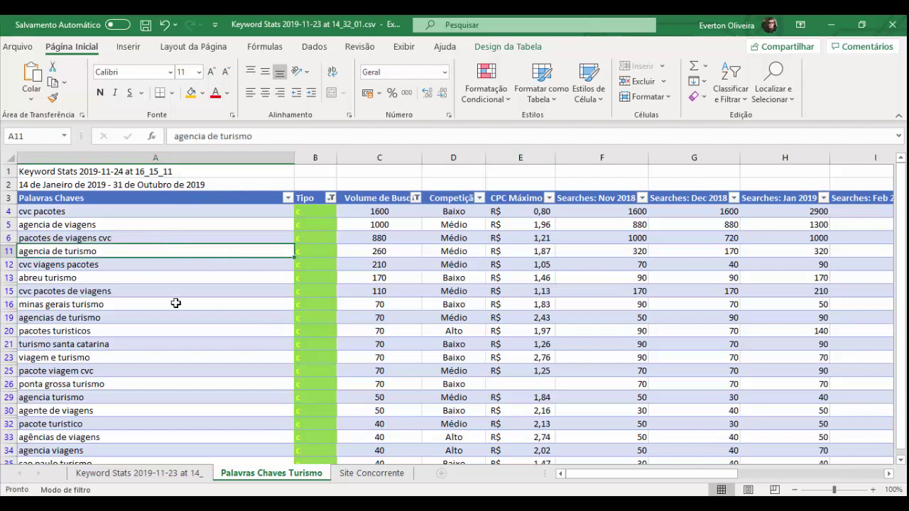
left_click(134, 304)
left_click(128, 279)
left_click_drag(374, 213, 376, 371)
left_click(384, 278)
left_click(210, 263)
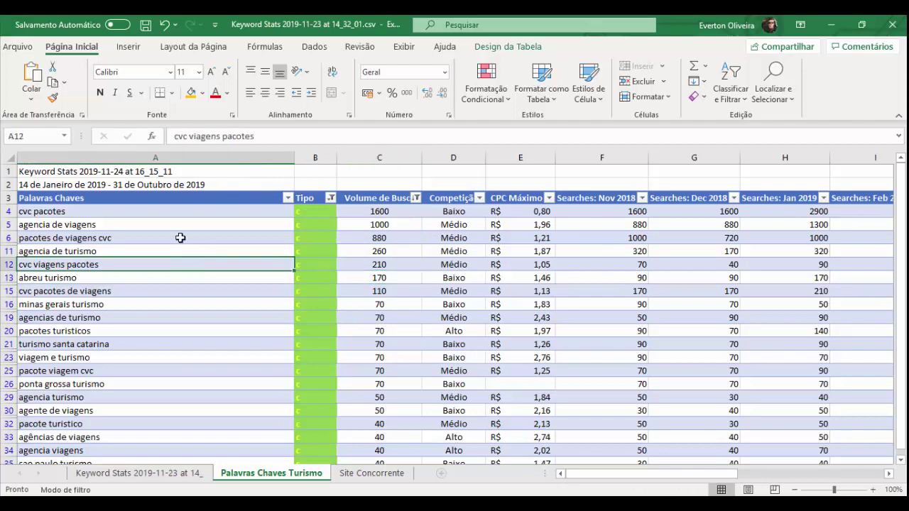
left_click(182, 238)
left_click(180, 211)
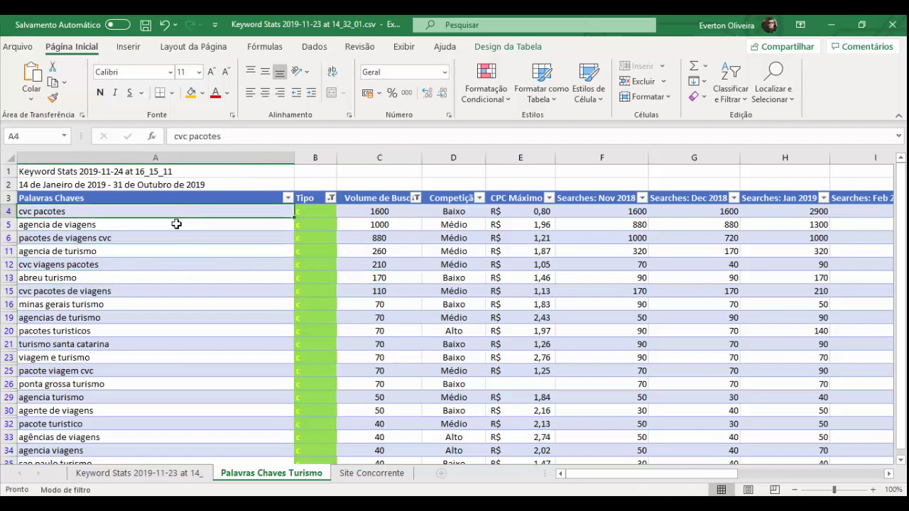
left_click(386, 211)
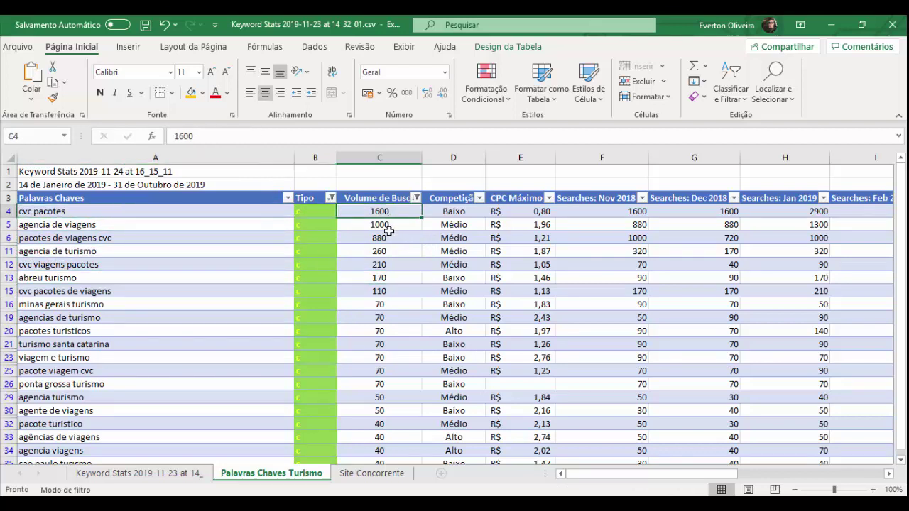
left_click(382, 249)
left_click(383, 267)
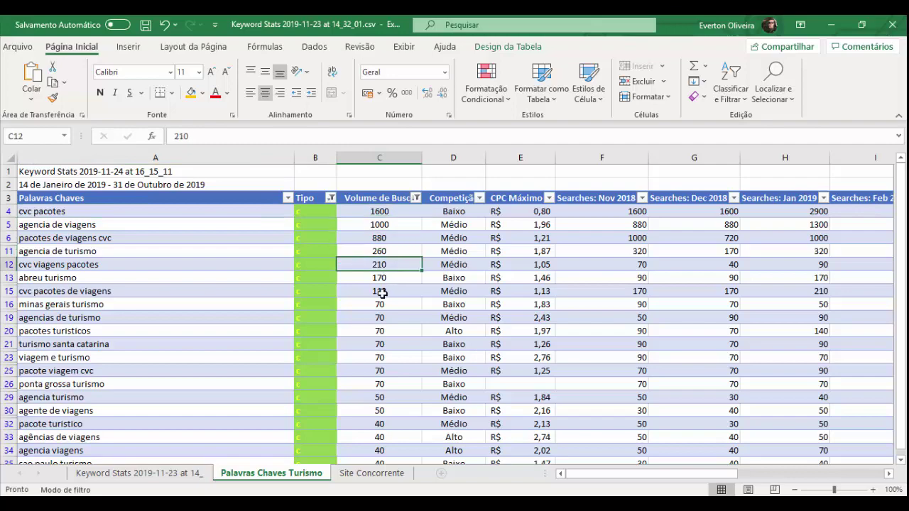
left_click(380, 291)
left_click(831, 24)
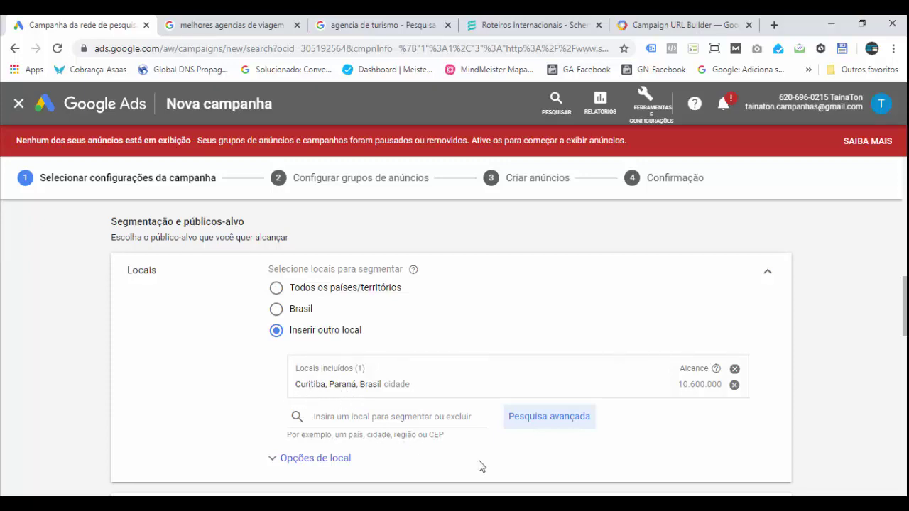
Reopen the Keyword Stats workbook in Excel, examine the search volumes of the top four keywords, and return to Google Ads
mouse_move(538, 504)
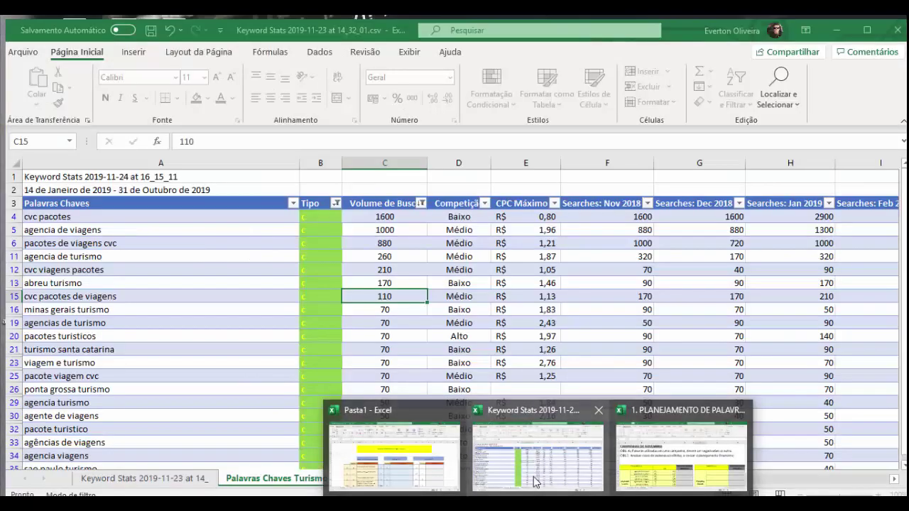
left_click(535, 480)
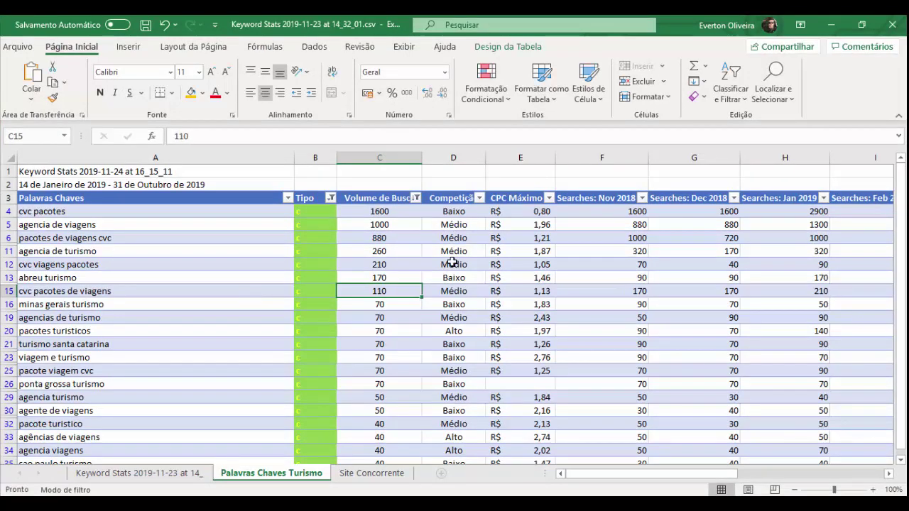
scroll(381, 337, "down", 1)
scroll(404, 277, "up", 1)
left_click(379, 211)
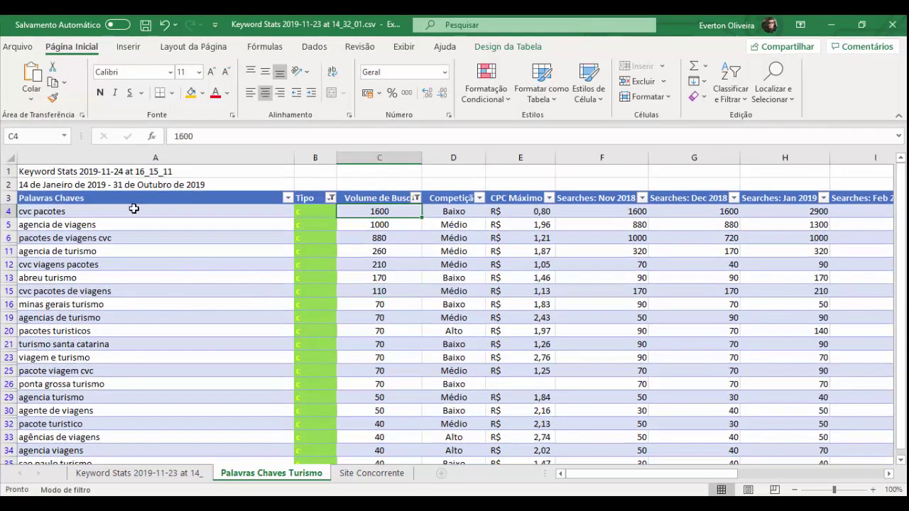
left_click(387, 224)
left_click(389, 238)
left_click(392, 252)
left_click(389, 238)
left_click(388, 225)
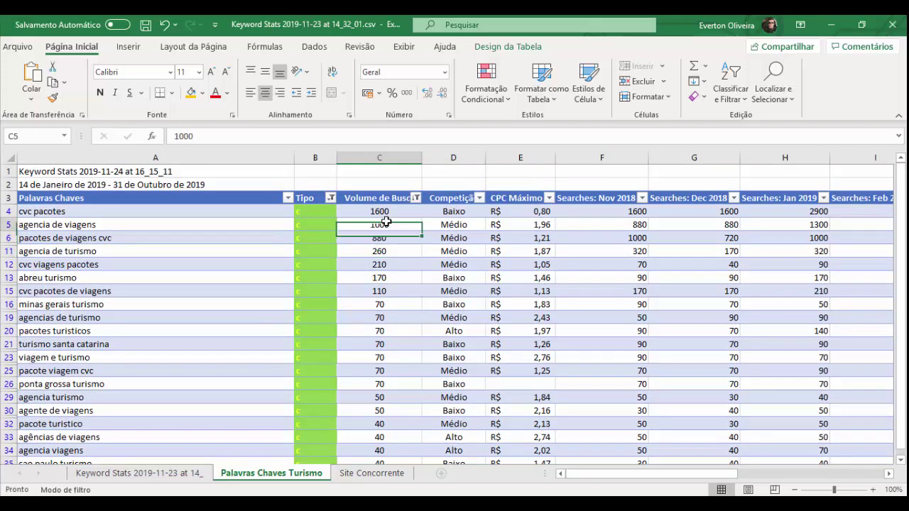
left_click(387, 212)
left_click(830, 25)
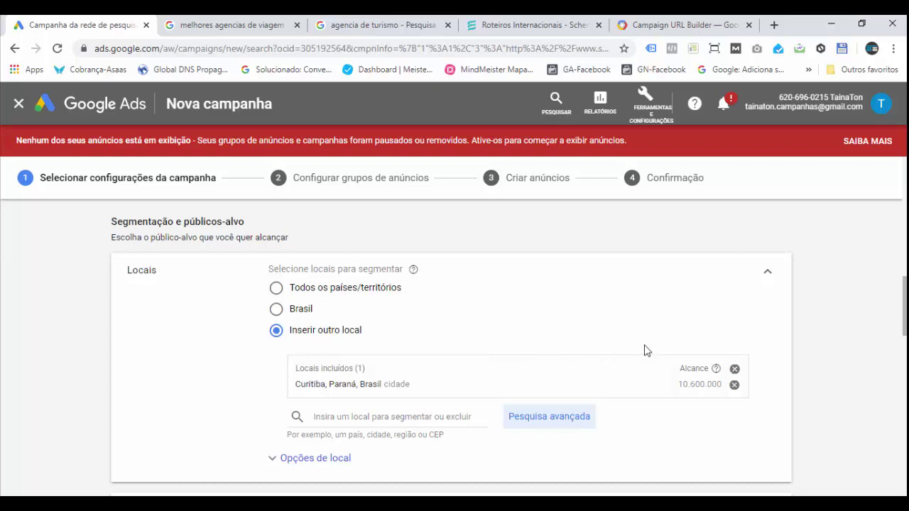
Expand the location options and review the target audience and exclusion choices for the Curitiba targeting
scroll(778, 345, "down", 1)
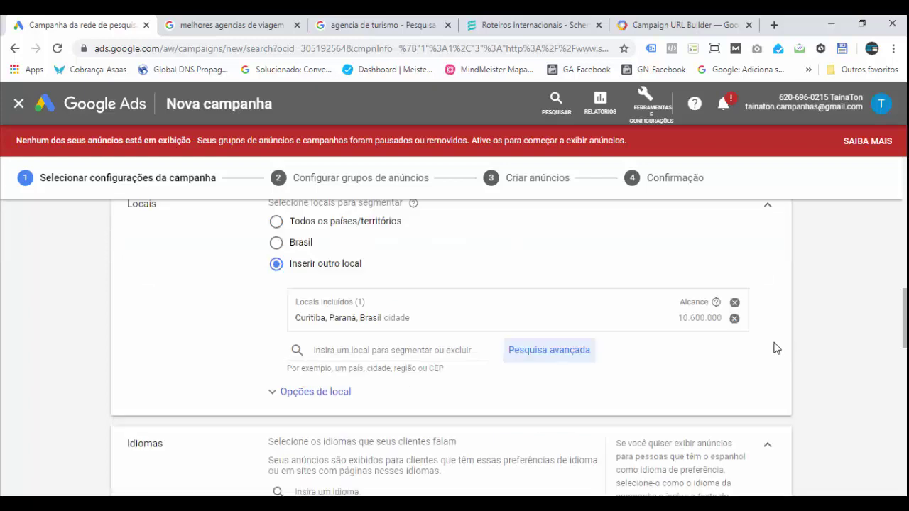
scroll(419, 415, "down", 1)
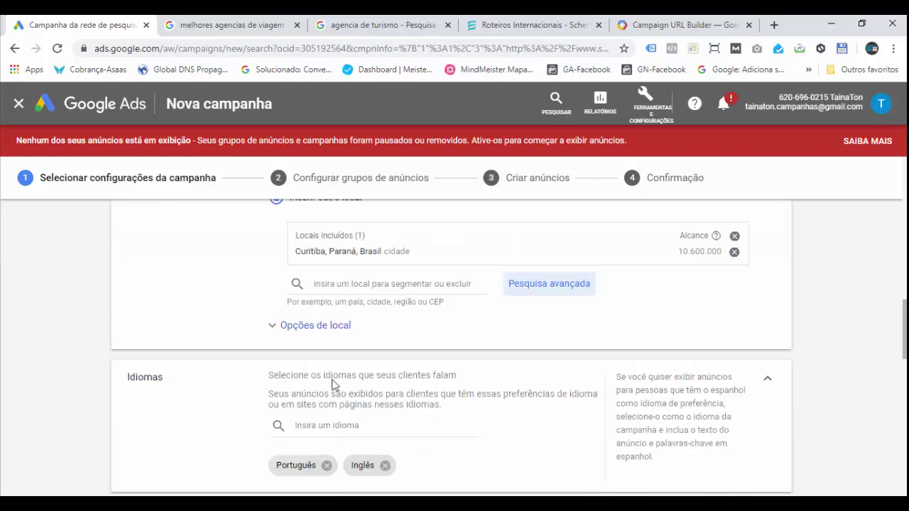
left_click(275, 327)
scroll(815, 402, "down", 1)
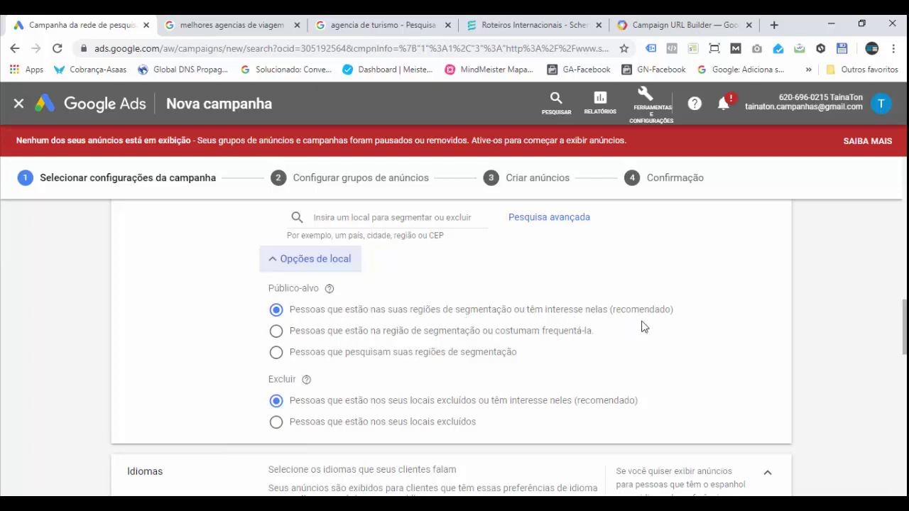
scroll(659, 333, "up", 1)
scroll(658, 334, "down", 1)
scroll(658, 335, "up", 1)
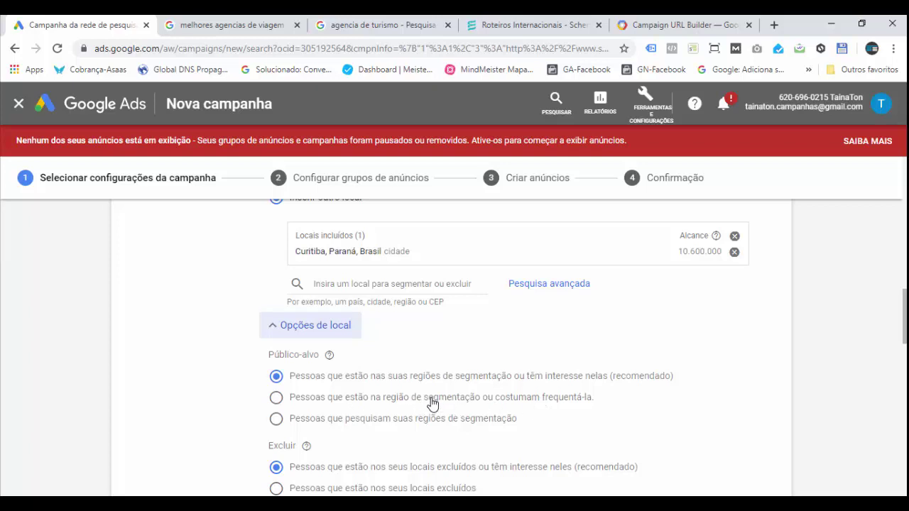
Add Espanhol to the campaign languages and clear the language search
scroll(477, 429, "down", 3)
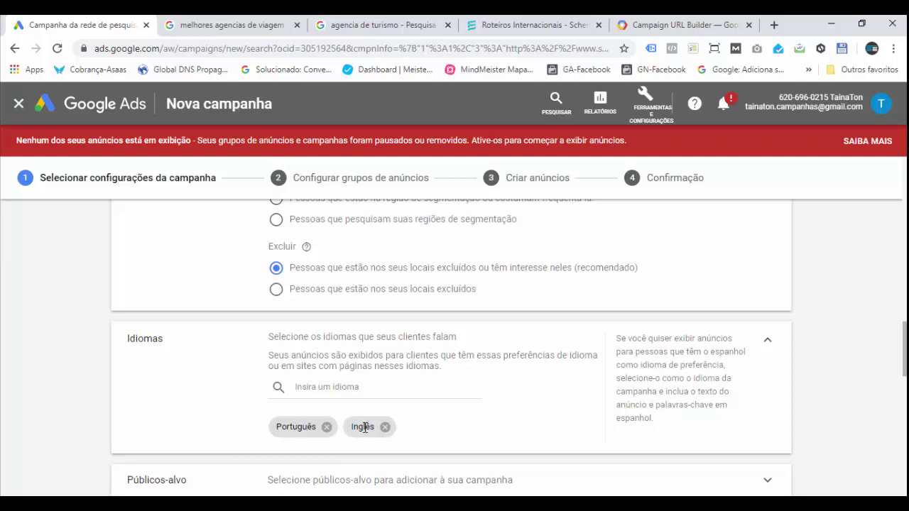
left_click(316, 389)
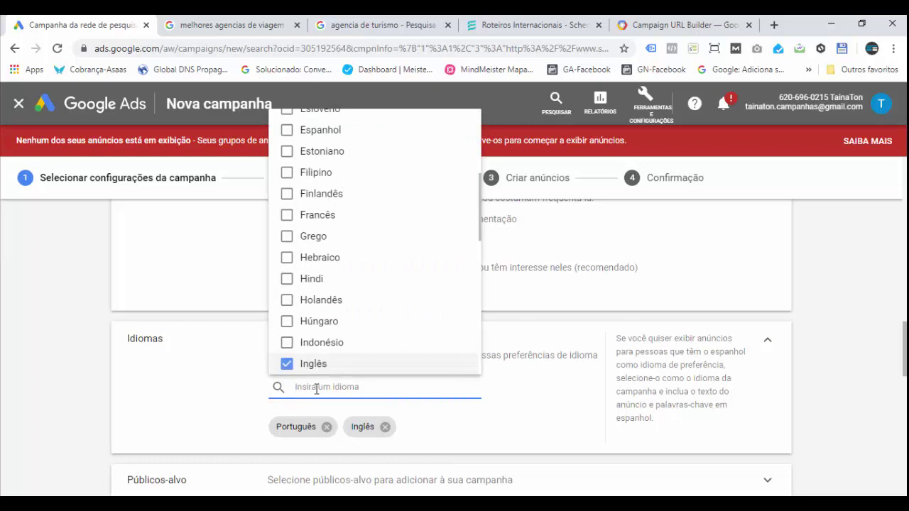
type("Espe")
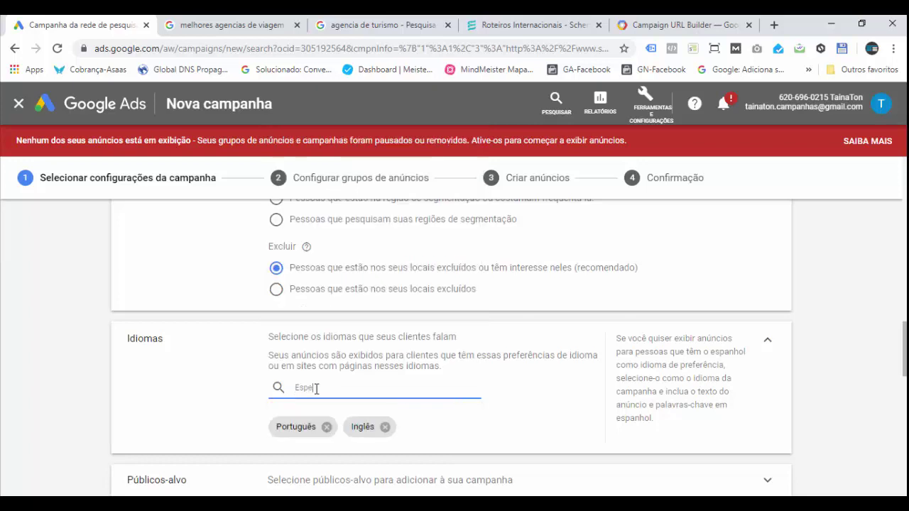
key("BackSpace")
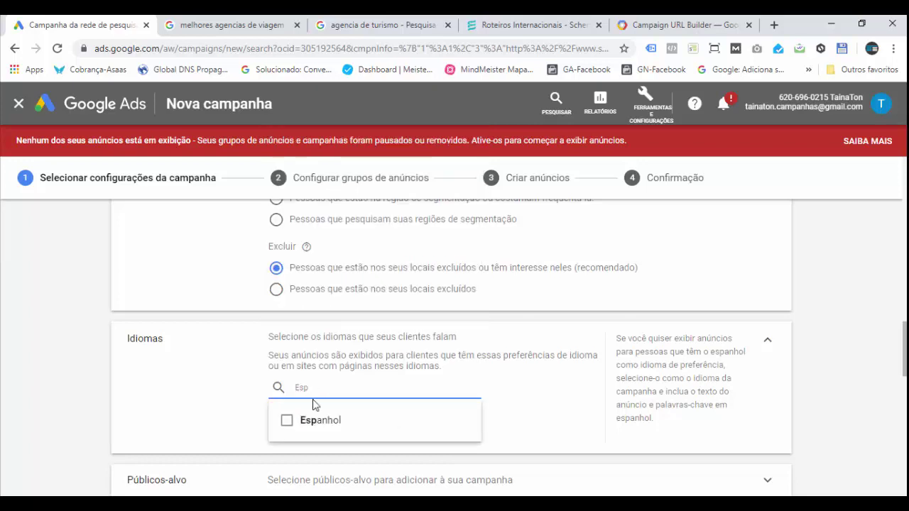
left_click(288, 422)
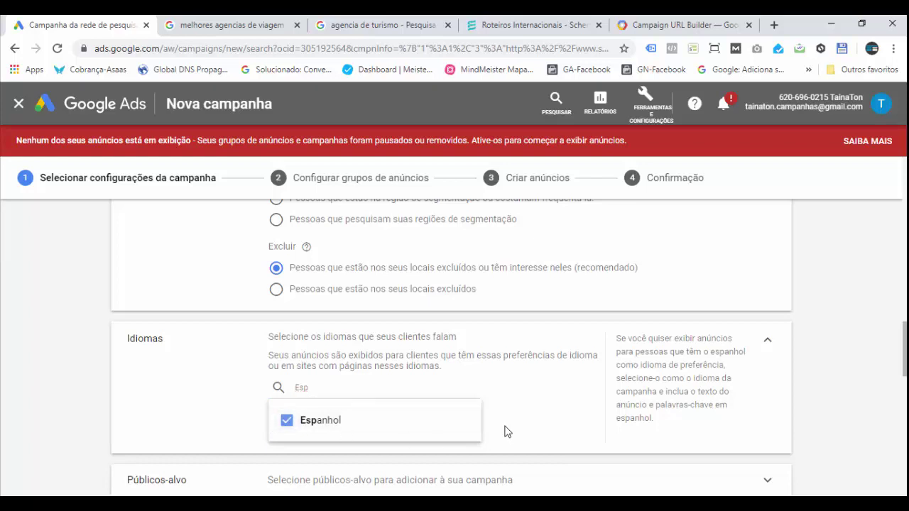
left_click(396, 424)
left_click(391, 424)
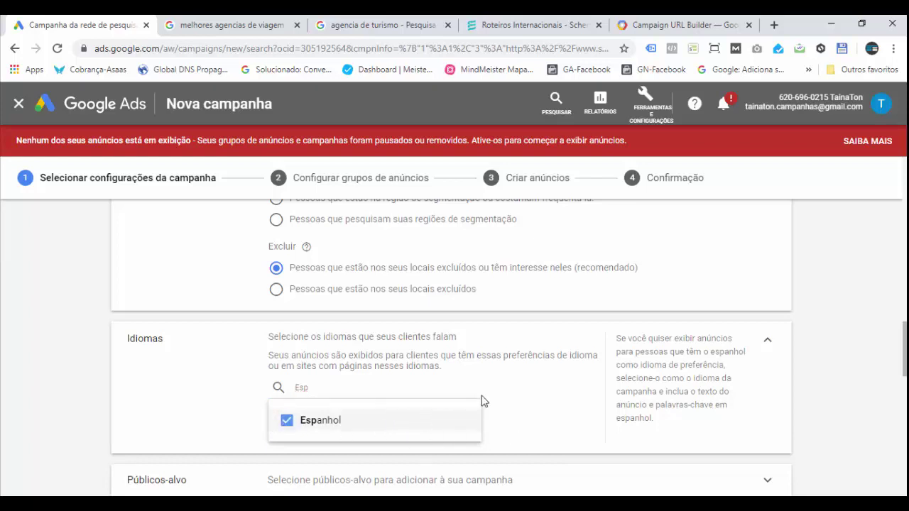
left_click(485, 402)
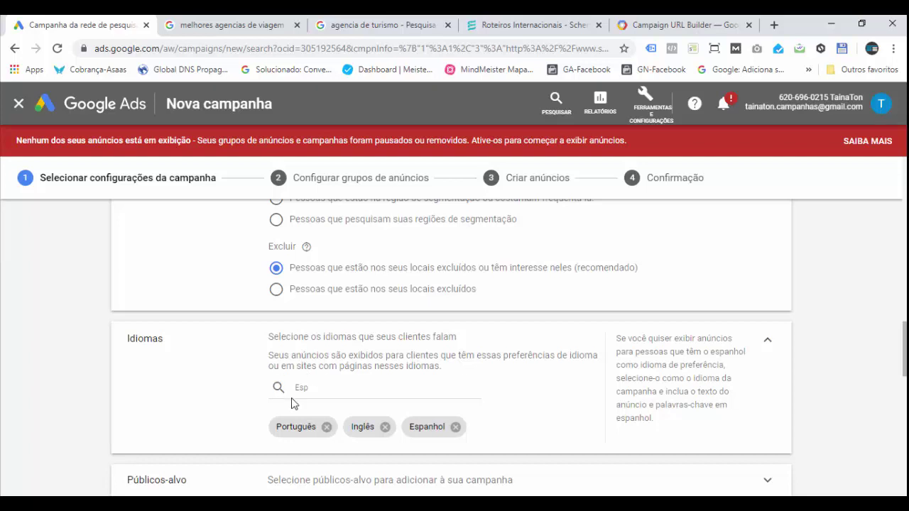
key("BackSpace")
key("BackSpace")
key("BackSpace")
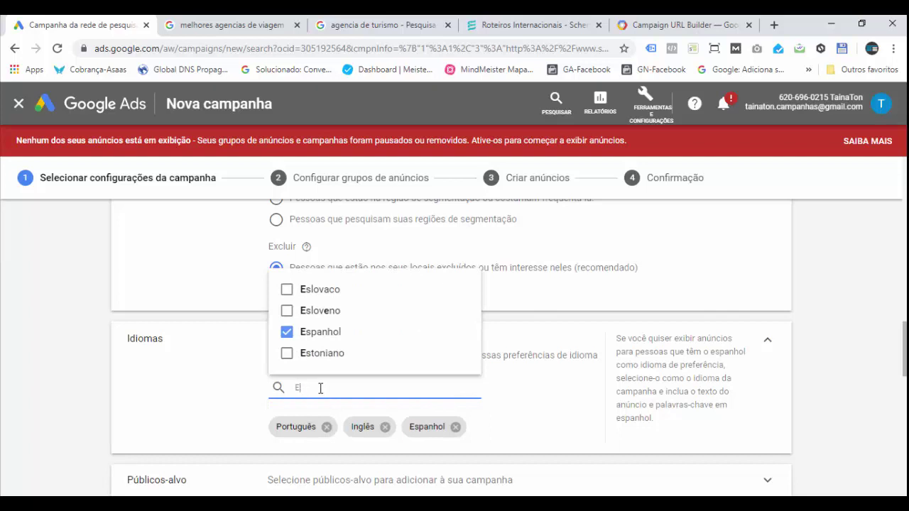
left_click(198, 389)
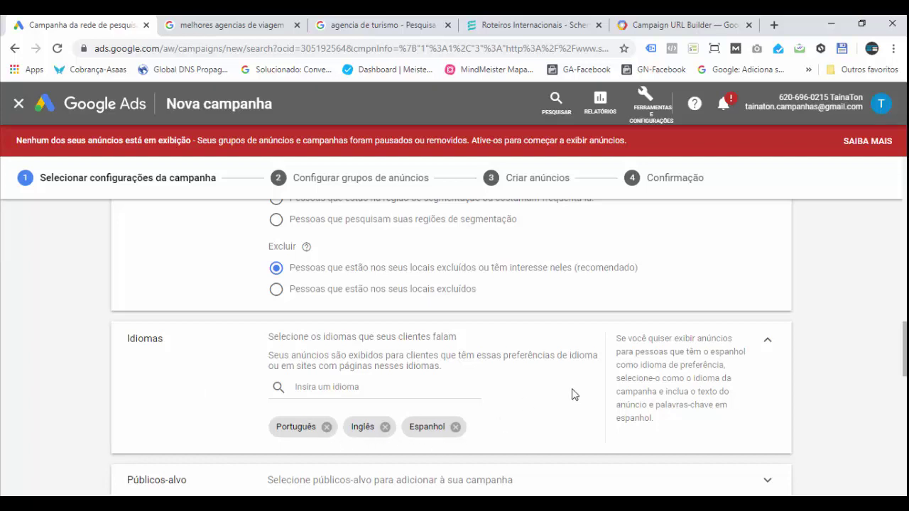
Expand the Públicos-alvo settings and review the audience choices, leaving them unselected, before continuing to Orçamento e lances
scroll(561, 394, "down", 1)
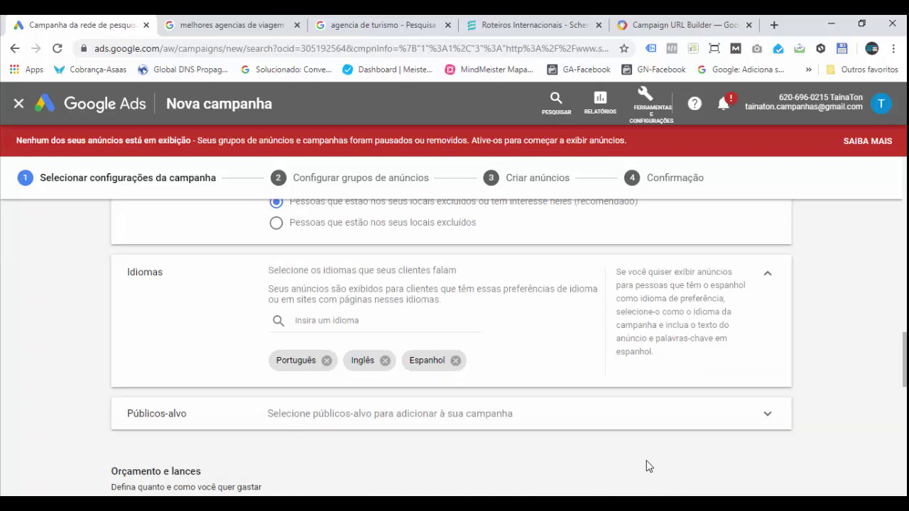
left_click(739, 419)
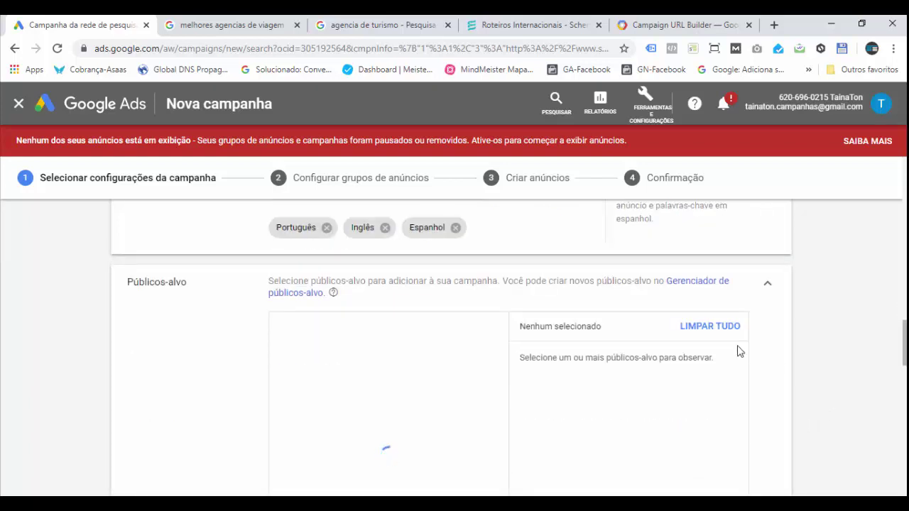
scroll(739, 348, "down", 1)
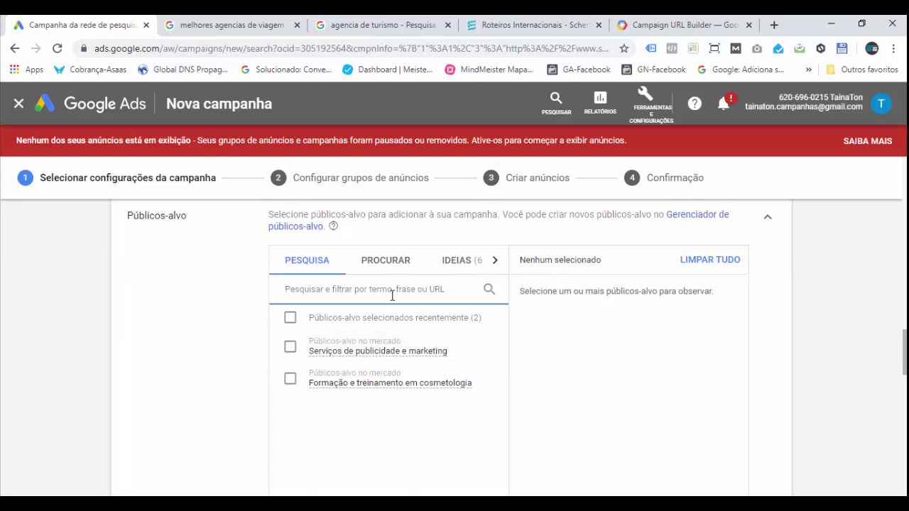
scroll(426, 401, "down", 1)
scroll(408, 399, "up", 1)
scroll(542, 415, "down", 2)
scroll(628, 383, "down", 5)
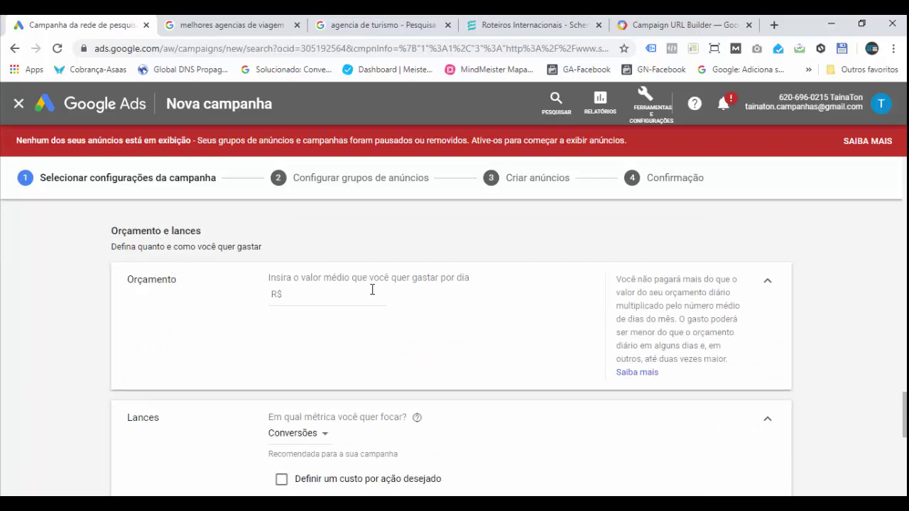
Examine the Orçamento instruction about the average amount to spend per day
left_click_drag(469, 278, 268, 283)
left_click(342, 279)
left_click_drag(269, 280, 472, 288)
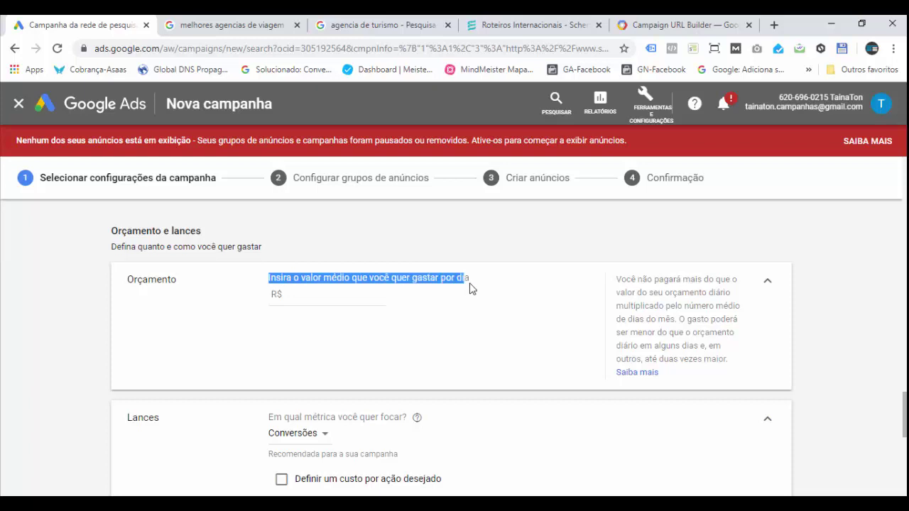
left_click(430, 282)
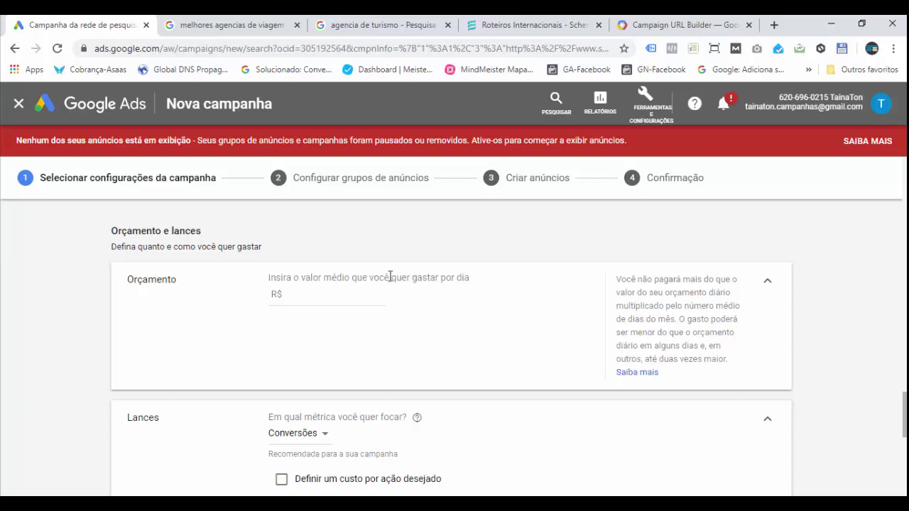
left_click_drag(377, 281, 441, 283)
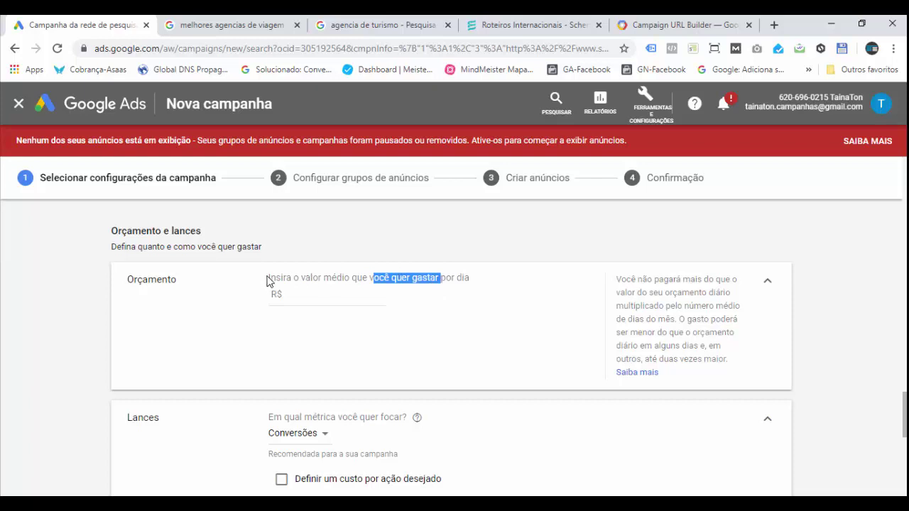
left_click_drag(270, 278, 319, 278)
left_click(342, 279)
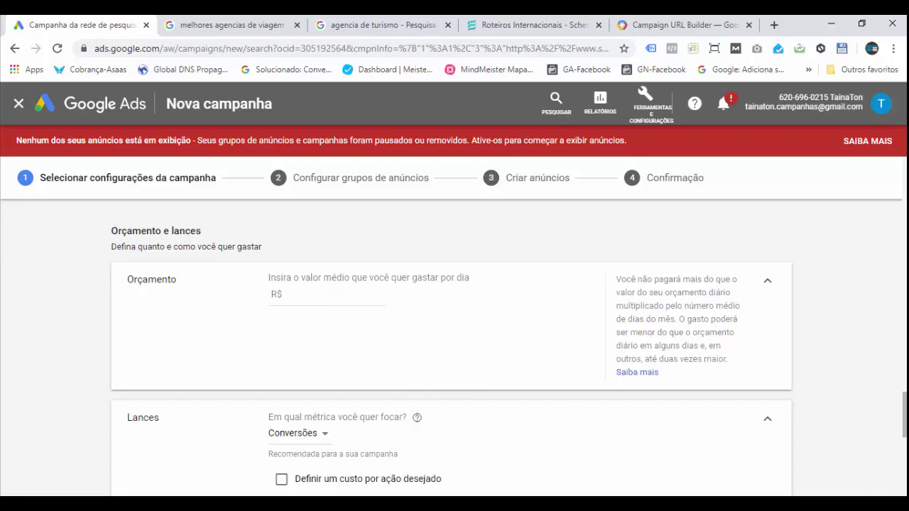
Switch to the PLANEJAMENTO DE PALAVRAS CHAVES workbook in Excel and examine the tourism keywords, their CPC values and the average CPC
left_click(681, 451)
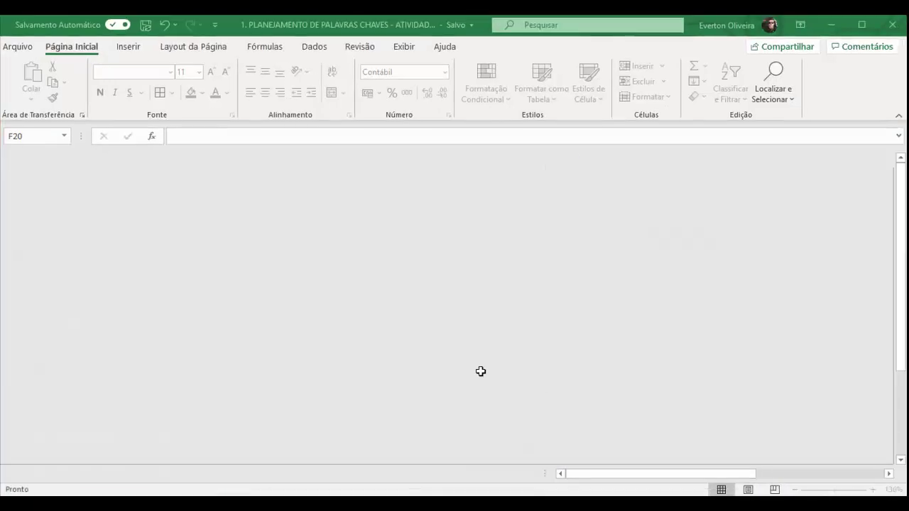
scroll(474, 372, "down", 1)
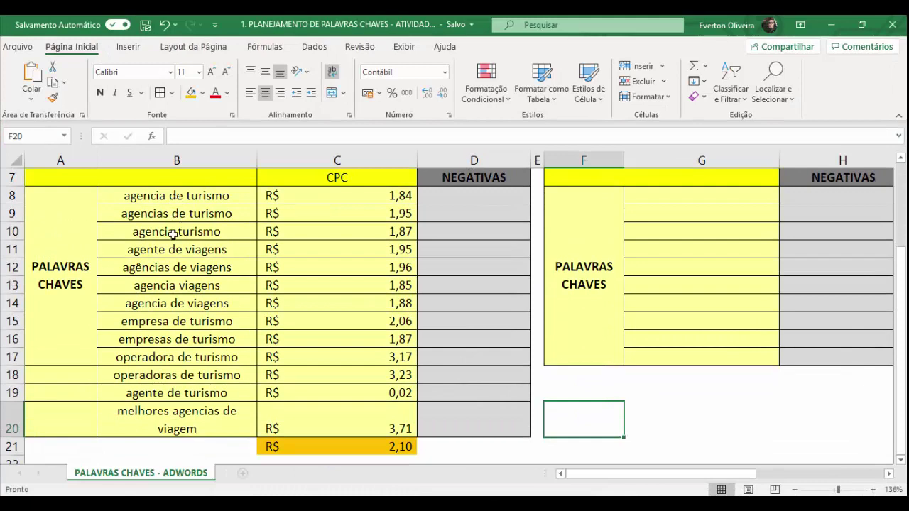
left_click_drag(174, 196, 180, 412)
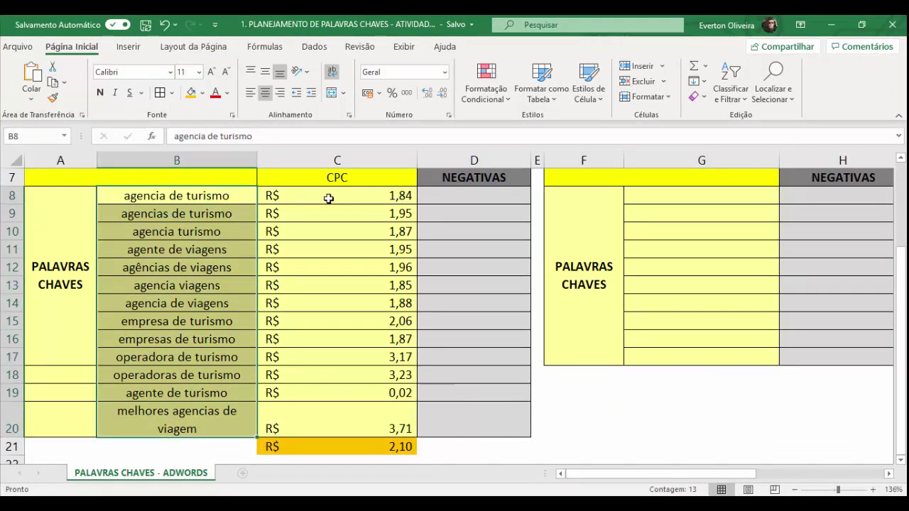
left_click_drag(329, 199, 334, 422)
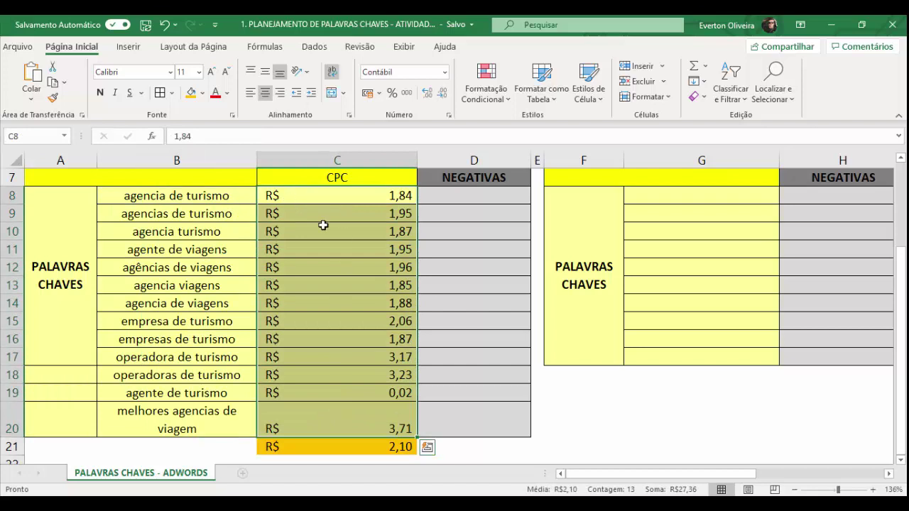
left_click(339, 453)
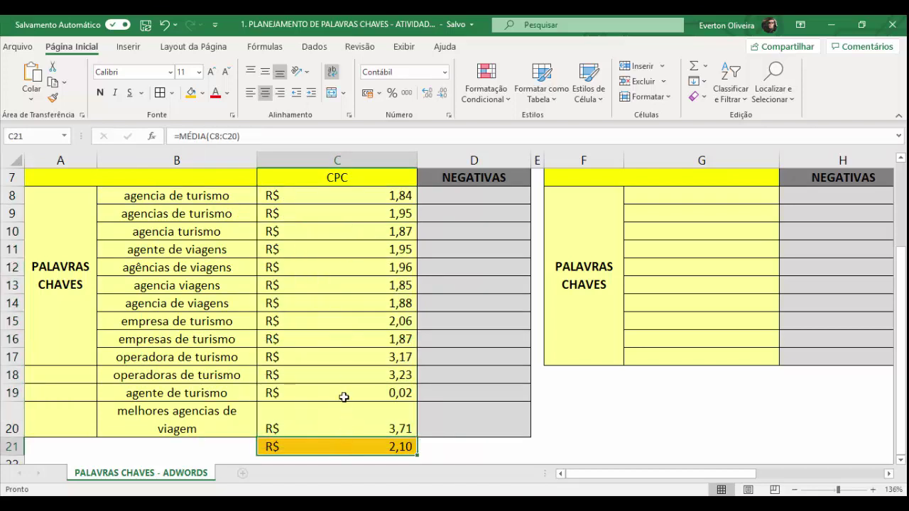
left_click_drag(337, 196, 330, 409)
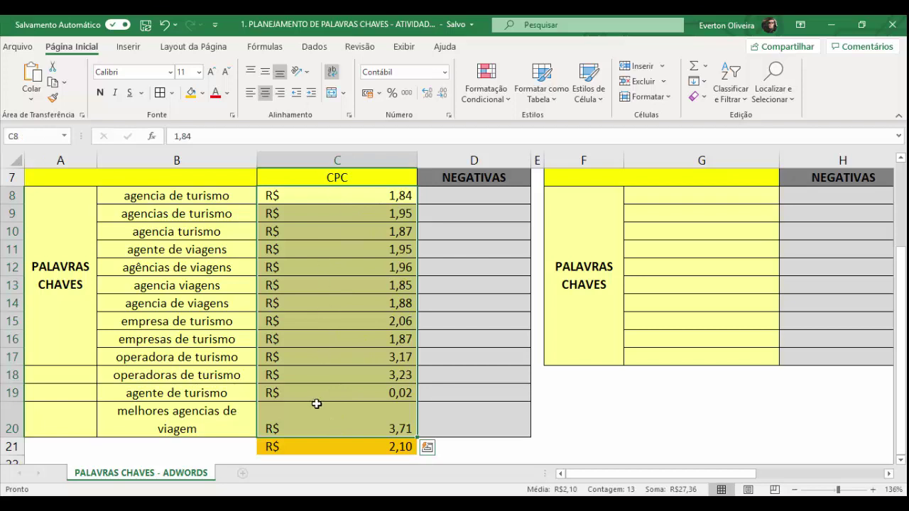
left_click(345, 446)
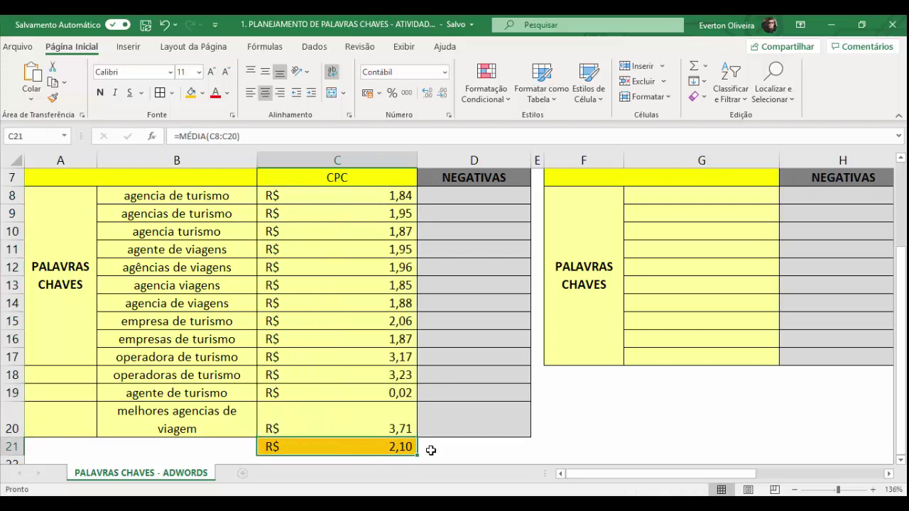
scroll(419, 426, "down", 1)
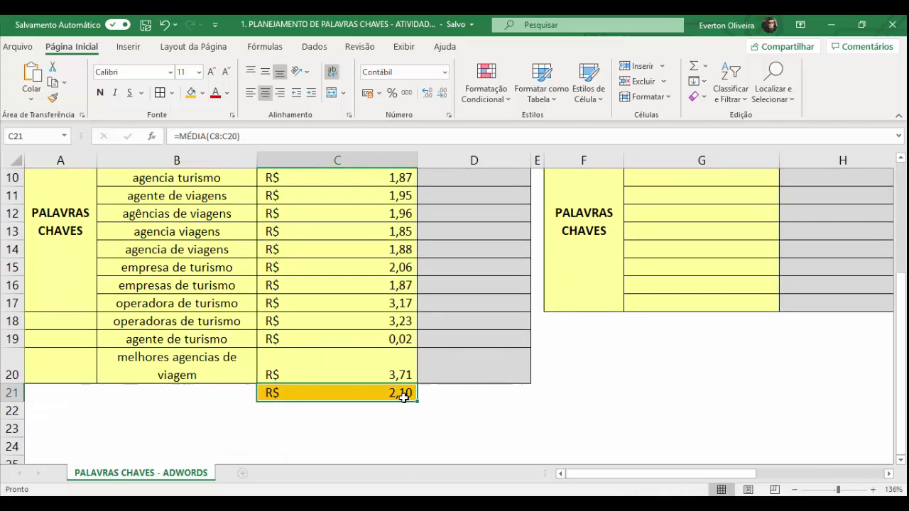
Calculate the daily cost of 50 clicks in cell C23 with the formula =SOMA(C21*50)
left_click(362, 416)
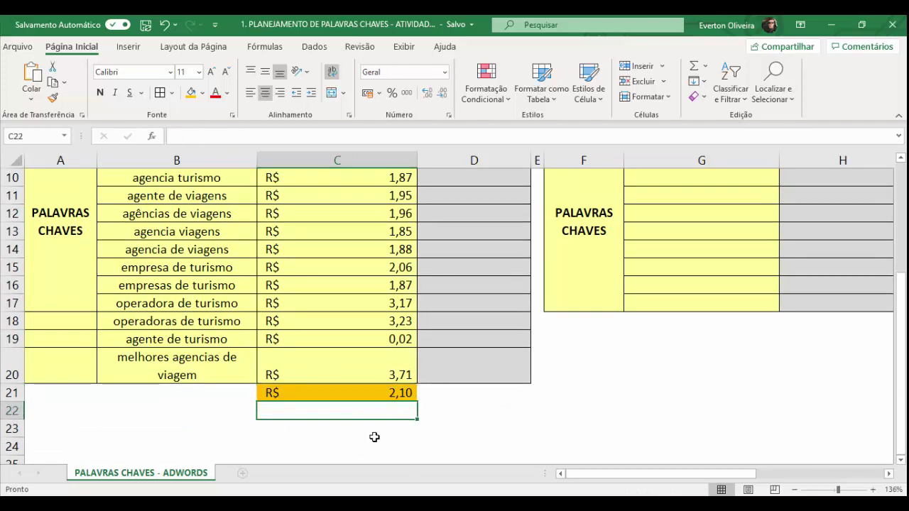
left_click(373, 435)
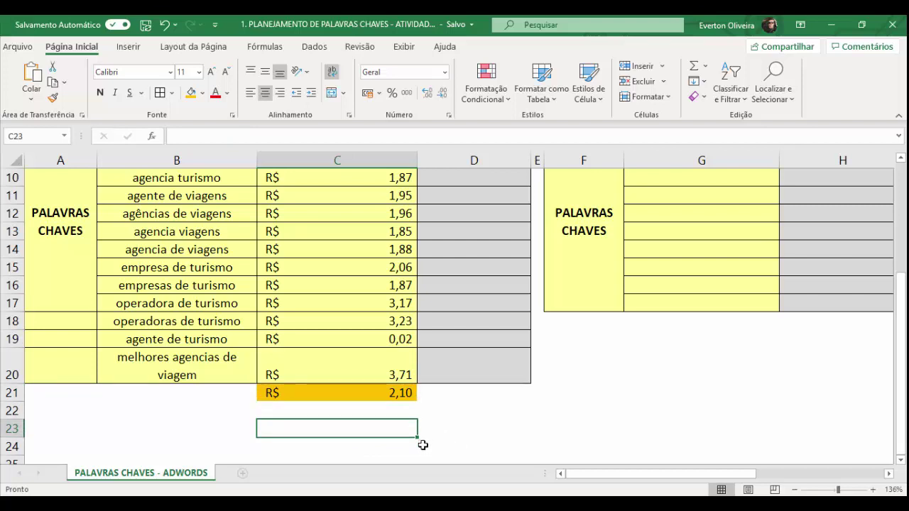
left_click(369, 393)
left_click(362, 429)
type("=soma(")
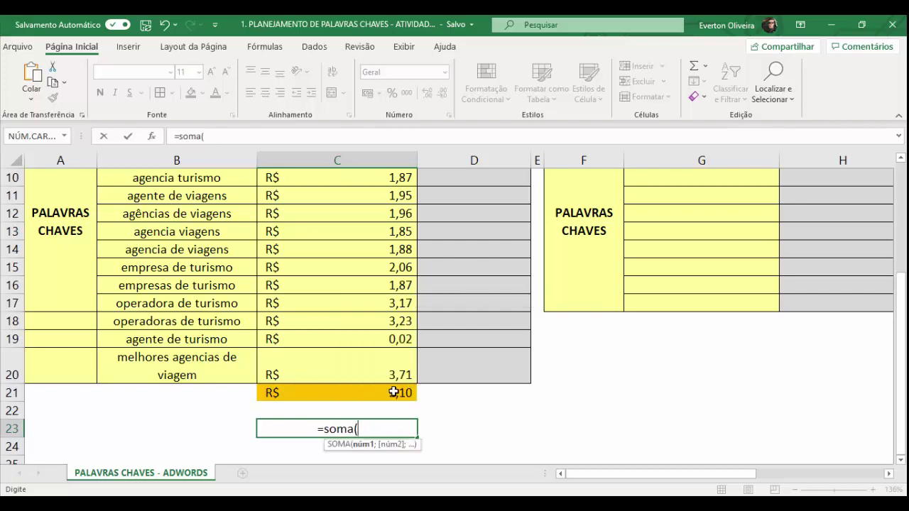
left_click(376, 397)
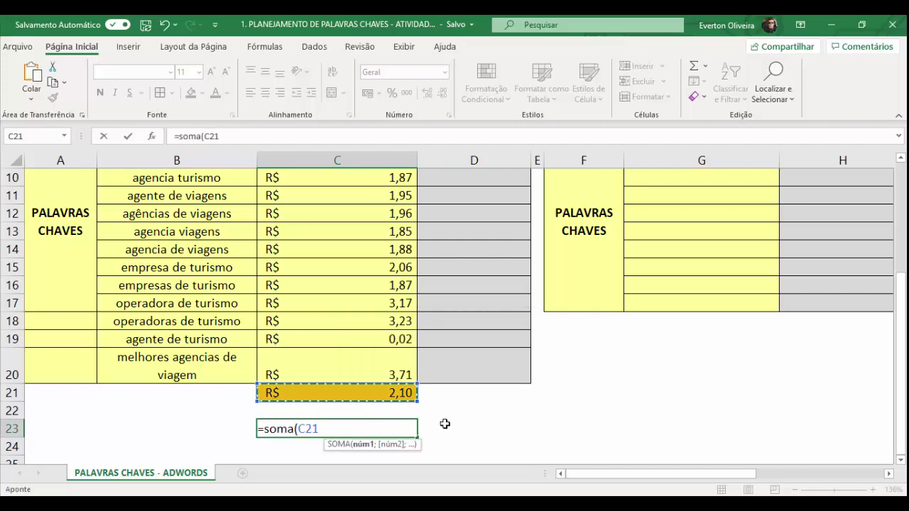
type("*")
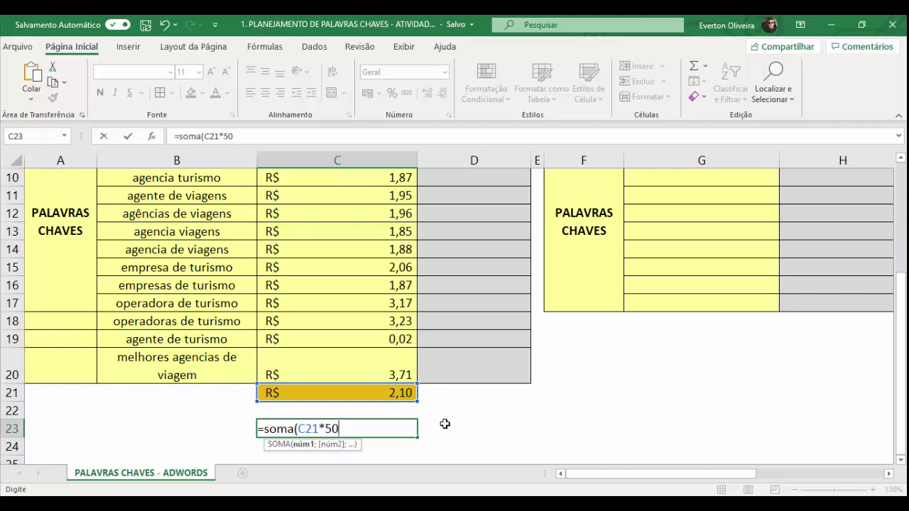
type(")")
key("Return")
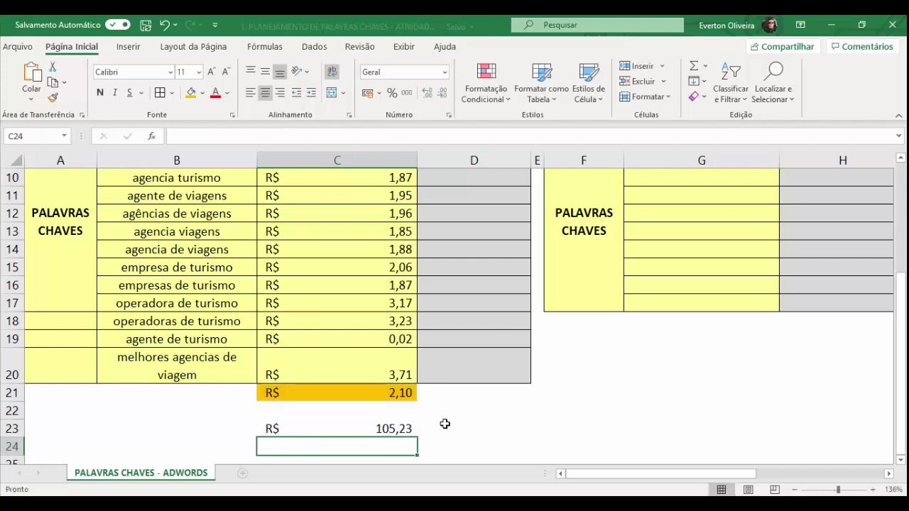
Calculate the 30-day cost in cell C24 with the formula =SOMA(C23*30) and compare it with the daily cost in C23
key("Up")
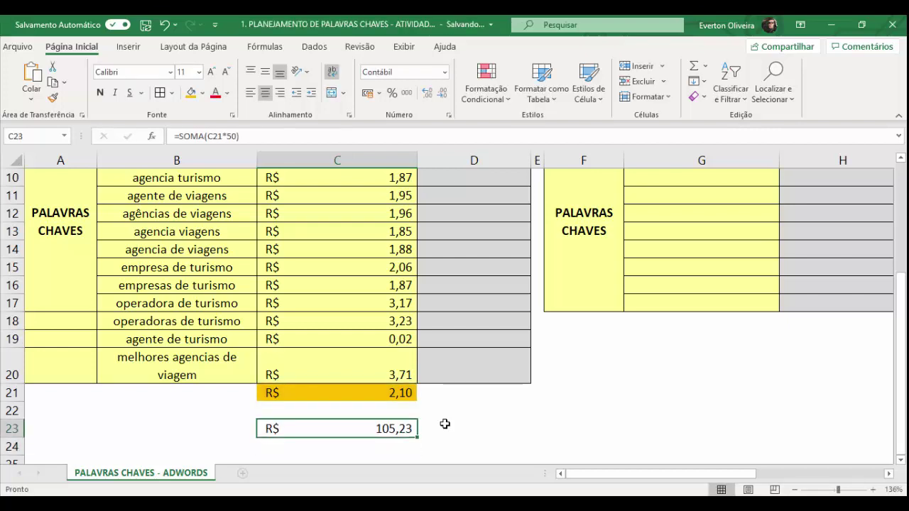
key("Down")
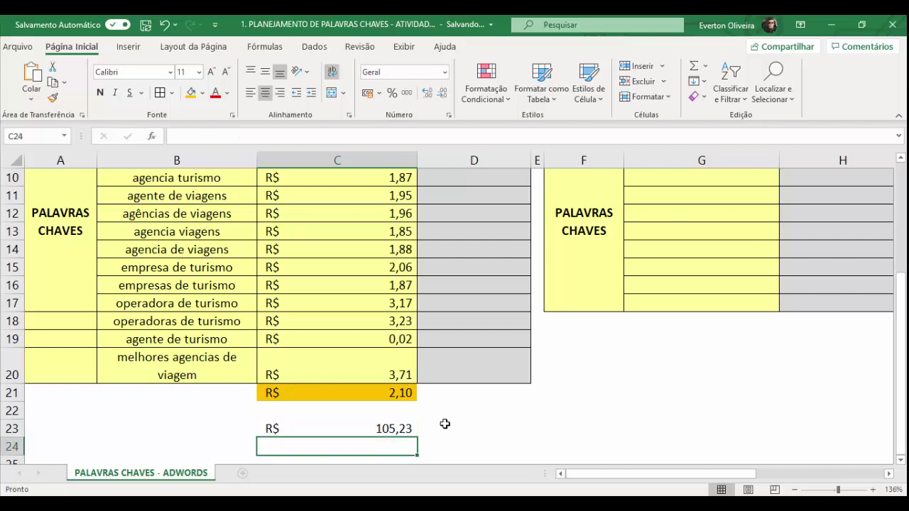
type("=soma(")
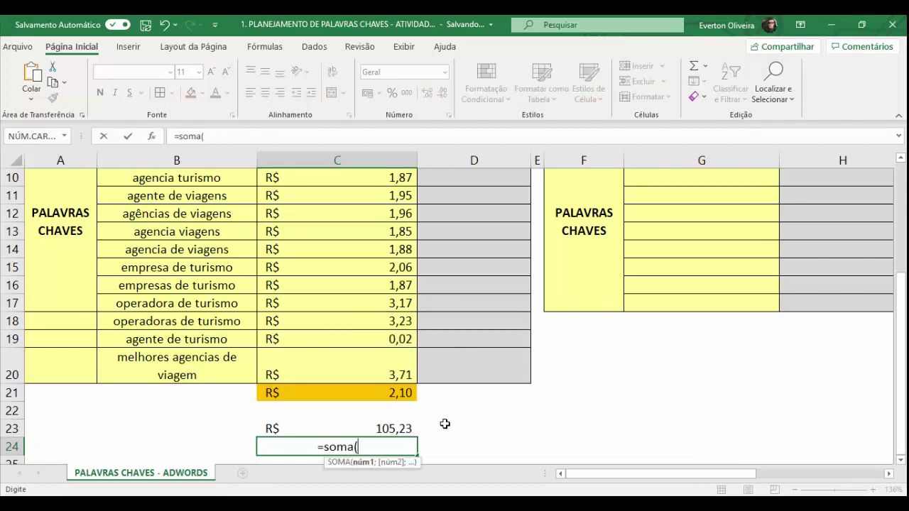
left_click(368, 429)
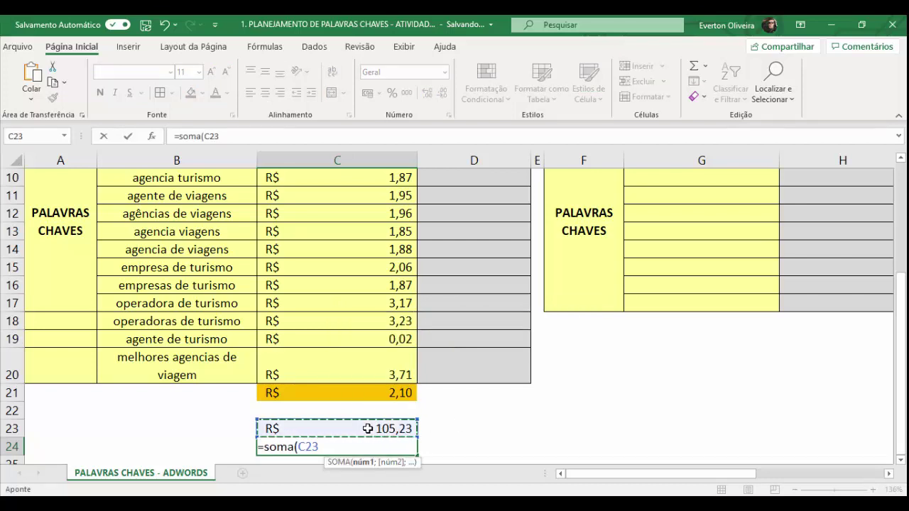
type("*30")
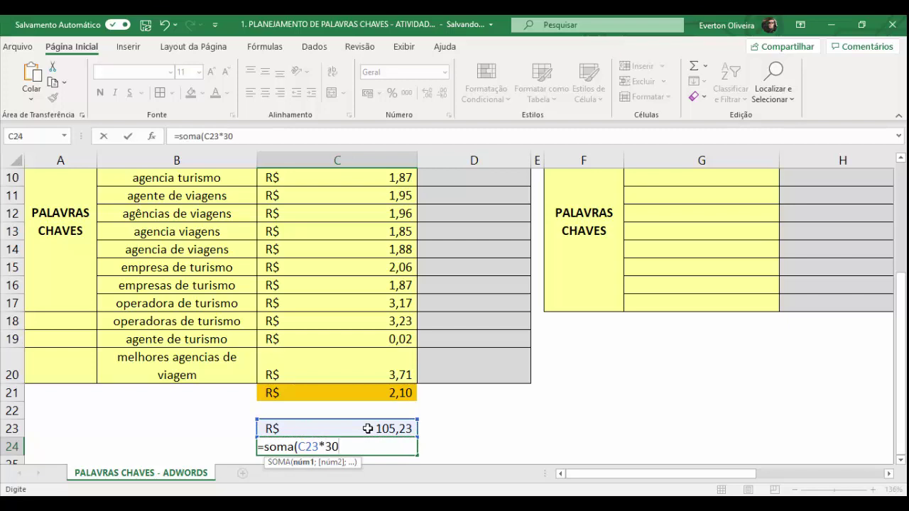
type(")")
key("Return")
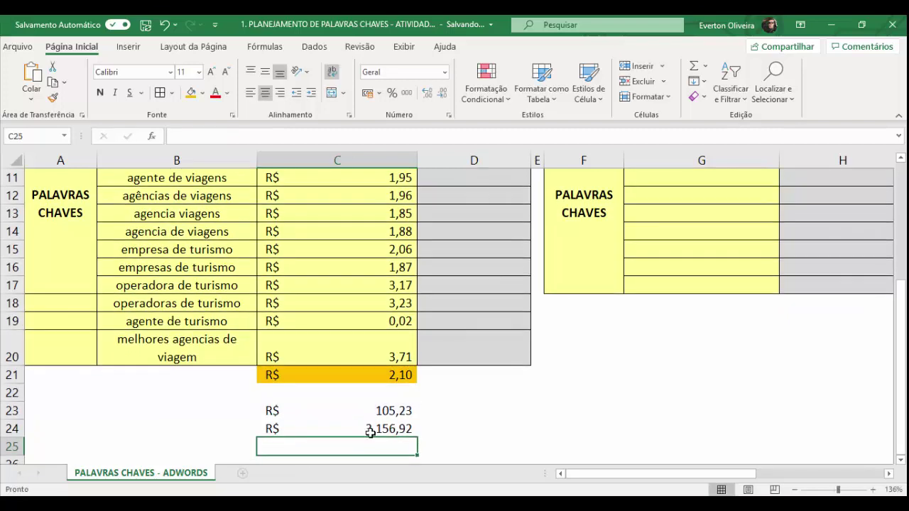
left_click(449, 440)
left_click(353, 429)
left_click(356, 413)
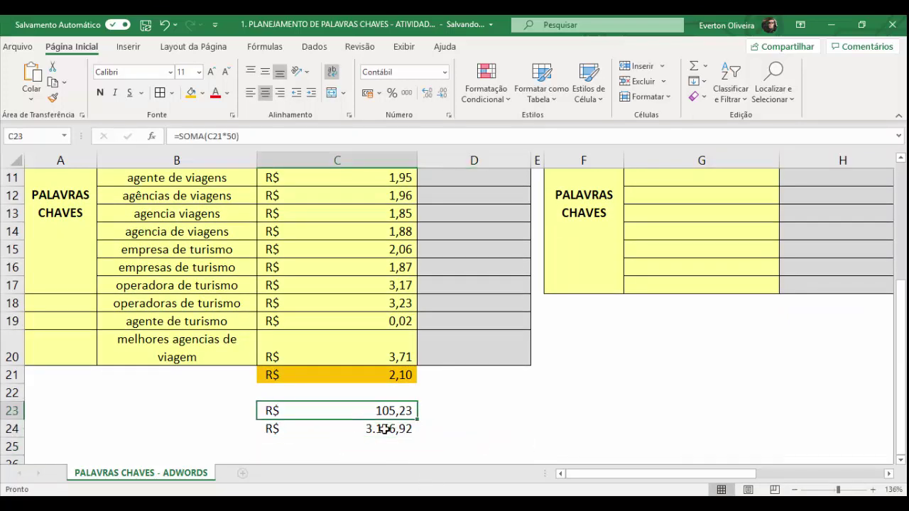
left_click(375, 426)
left_click(365, 410)
double_click(231, 136)
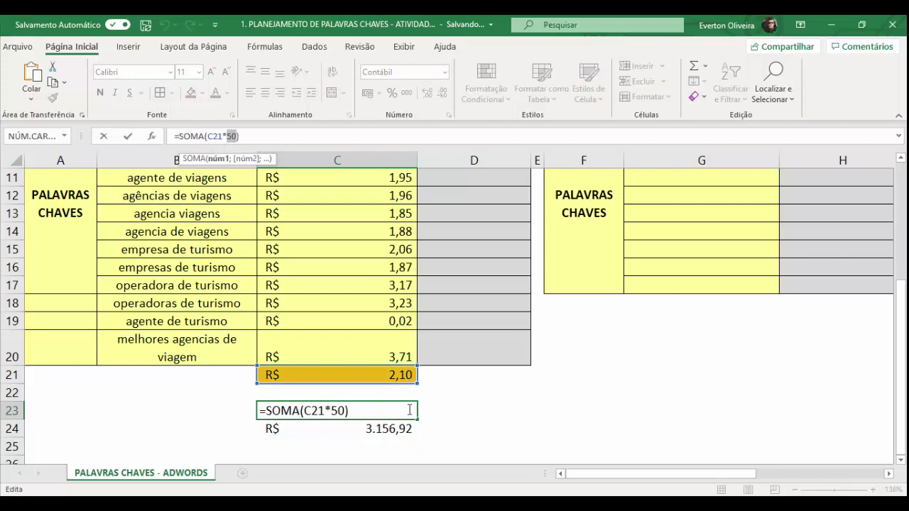
left_click(442, 392)
left_click(382, 393)
key("Escape")
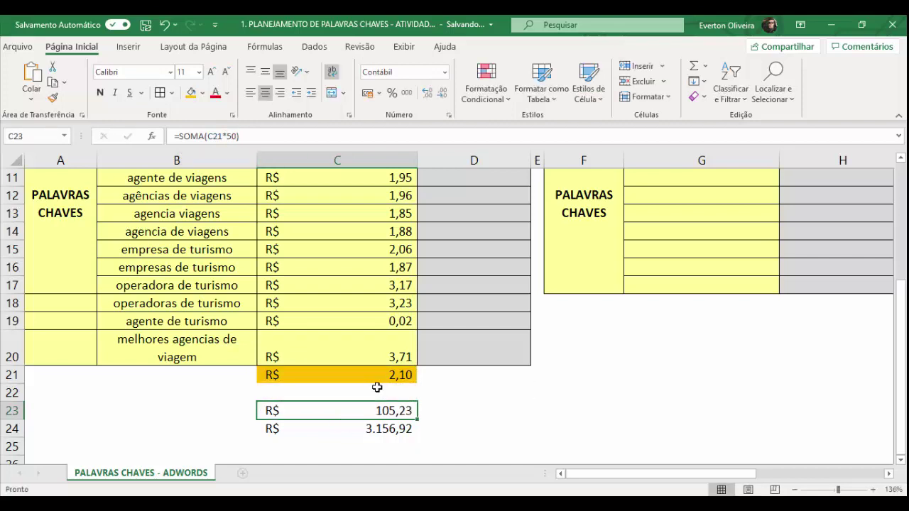
Change the click multiplier in the C23 formula to 25 and compare the daily cost with the monthly cost in C24
double_click(232, 136)
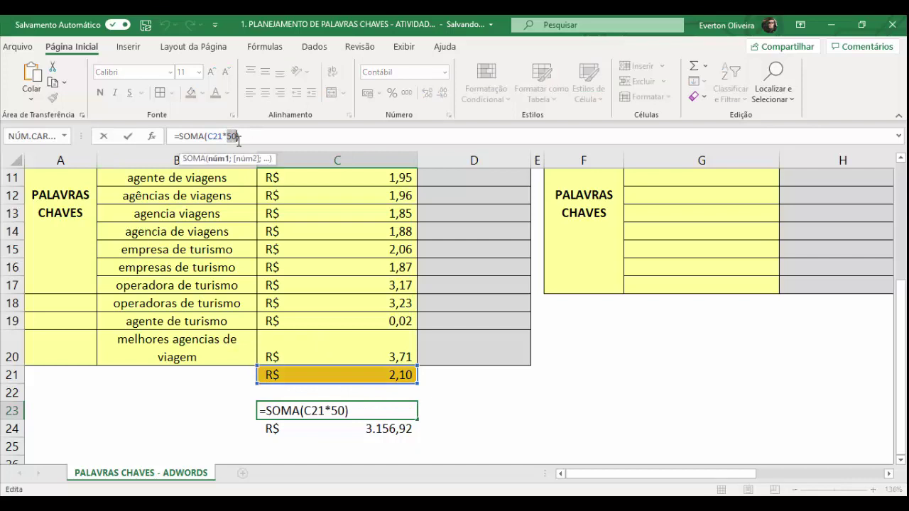
type("25")
key("Return")
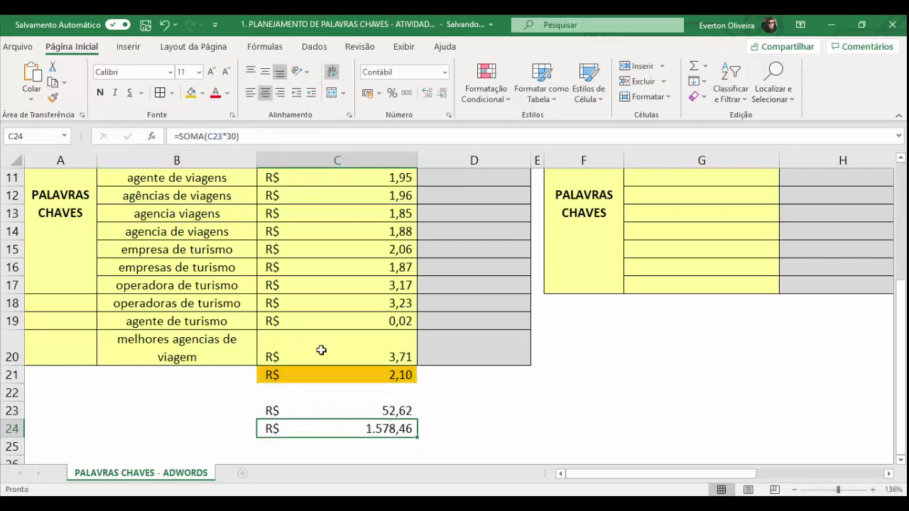
left_click(367, 410)
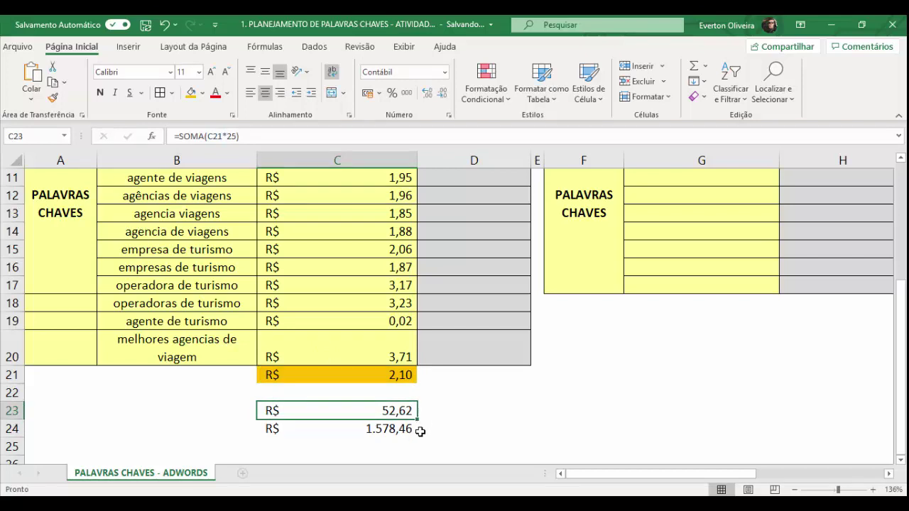
left_click(352, 429)
left_click(347, 414)
left_click(343, 431)
left_click(349, 415)
left_click(348, 429)
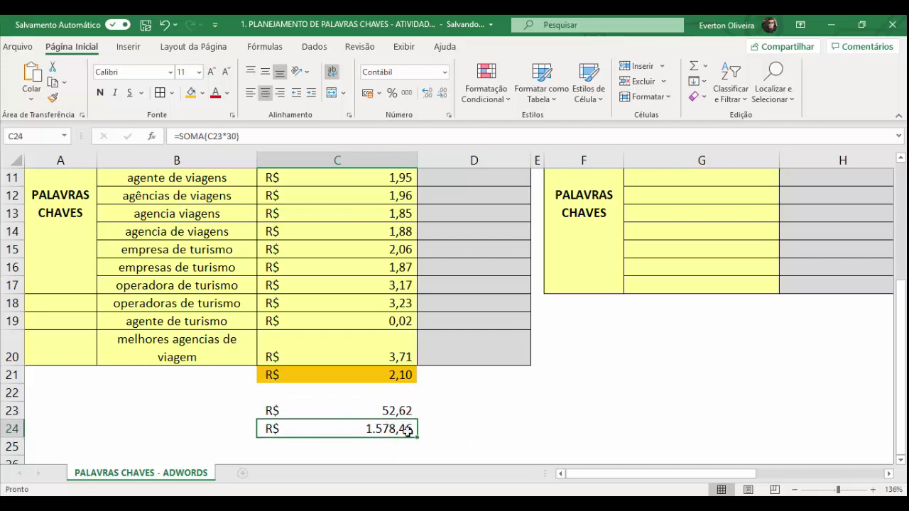
Check the daily cost in C23, switch back to Google Ads and set the campaign's average daily budget to R$ 50,00
left_click(379, 411)
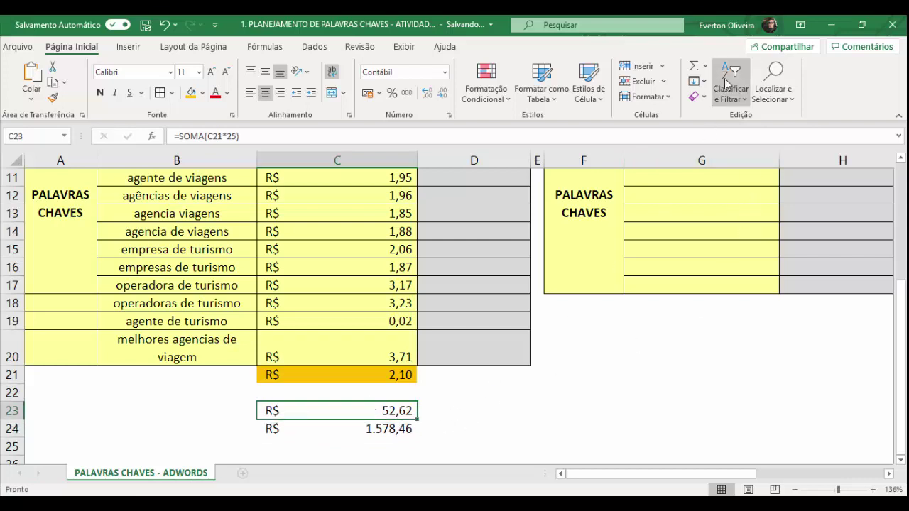
left_click(831, 30)
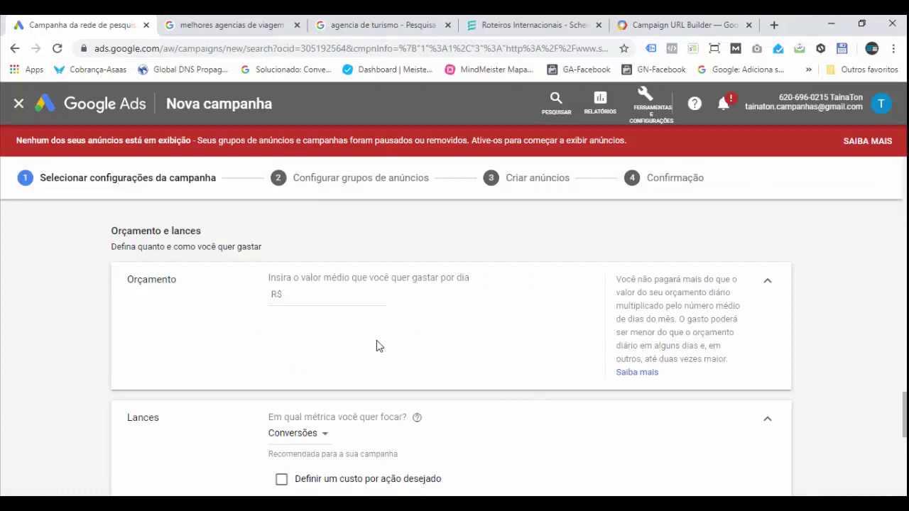
left_click(333, 294)
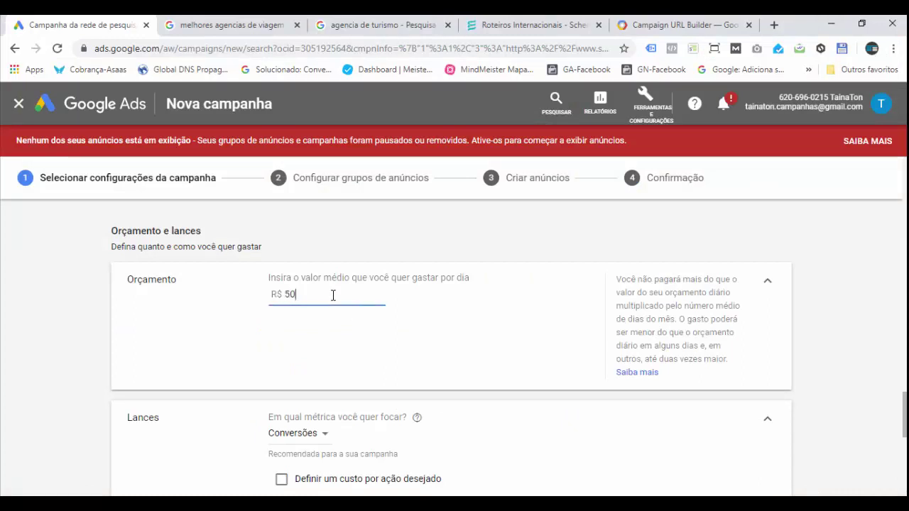
left_click(409, 331)
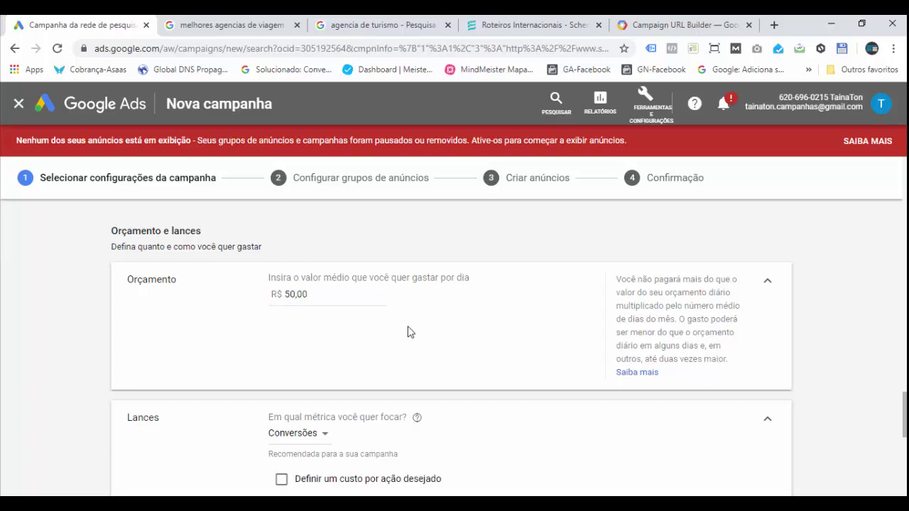
Set the campaign's bidding focus metric to Cliques and review it against the daily budget
scroll(436, 338, "down", 1)
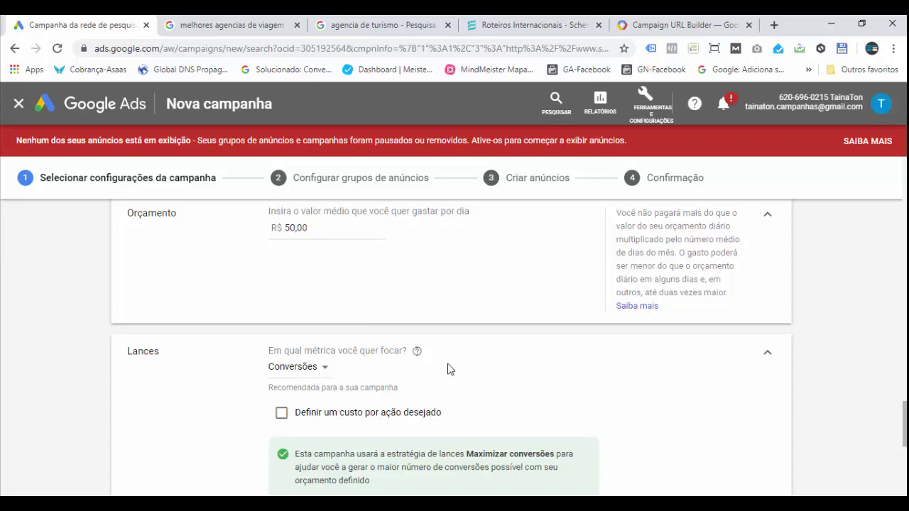
scroll(448, 369, "down", 1)
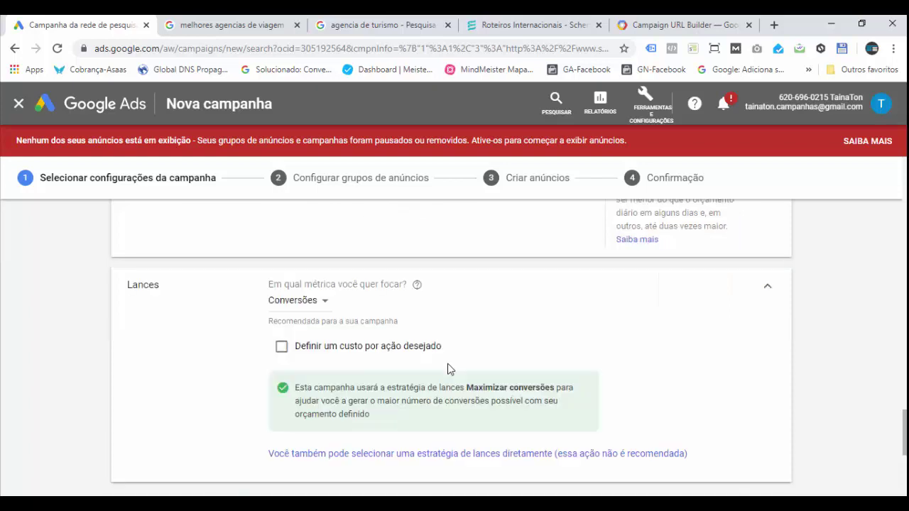
left_click(328, 306)
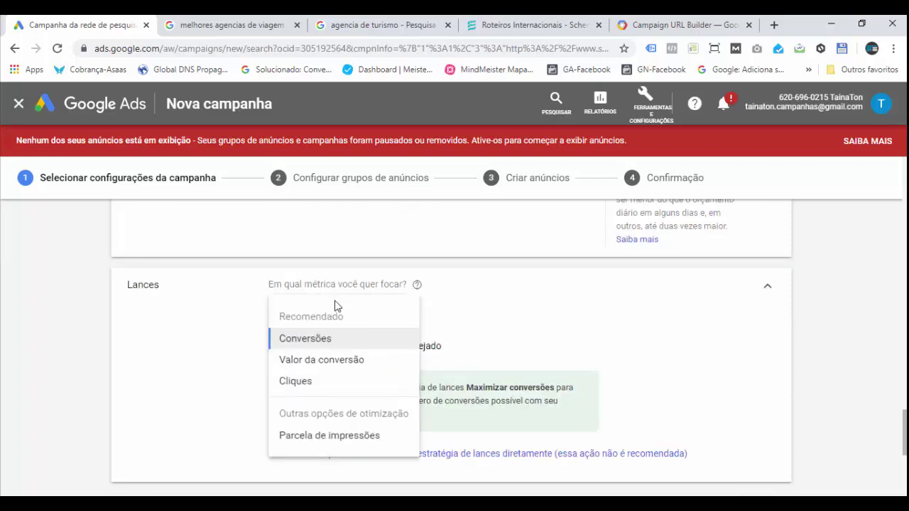
left_click(331, 387)
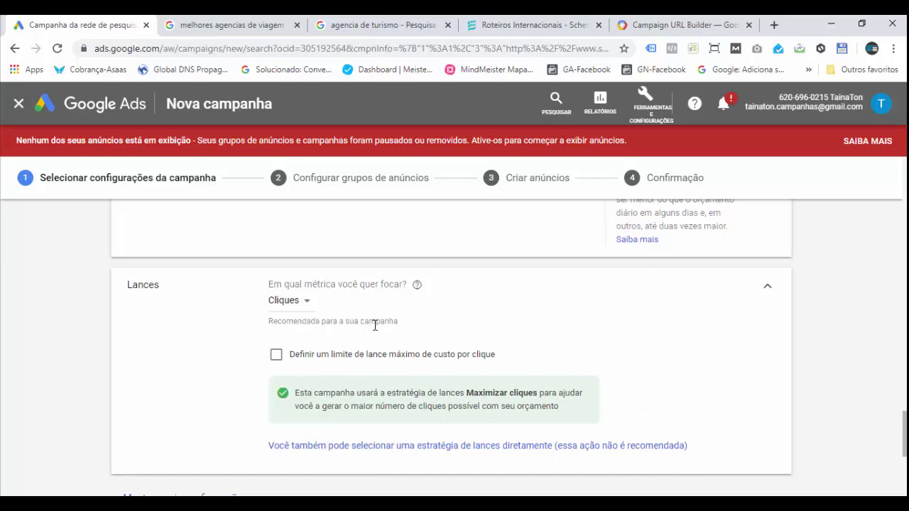
scroll(363, 324, "up", 2)
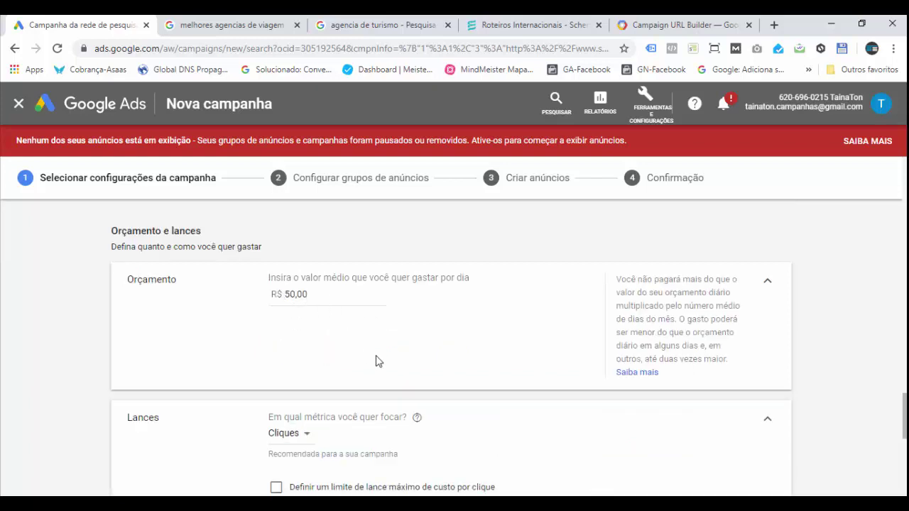
scroll(375, 361, "down", 2)
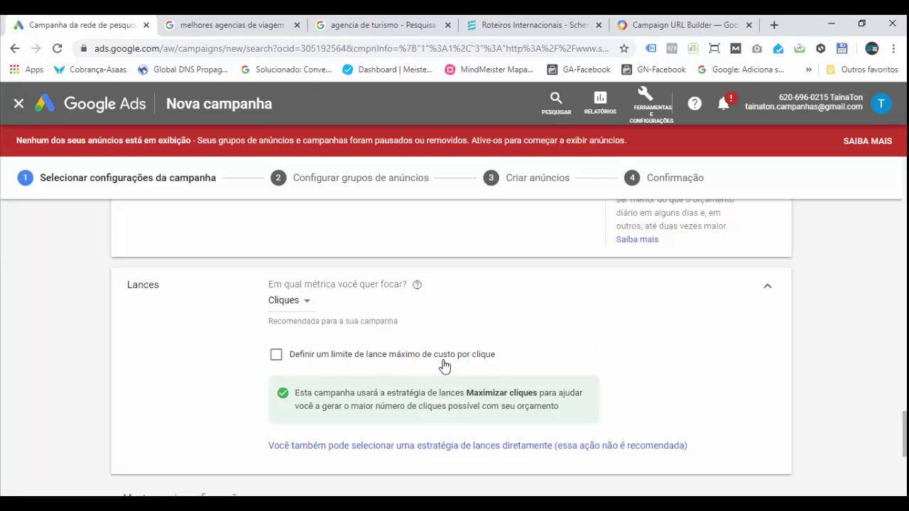
Try enabling the maximum cost-per-click bid limit, review the daily budget and turn the limit back off
left_click(275, 356)
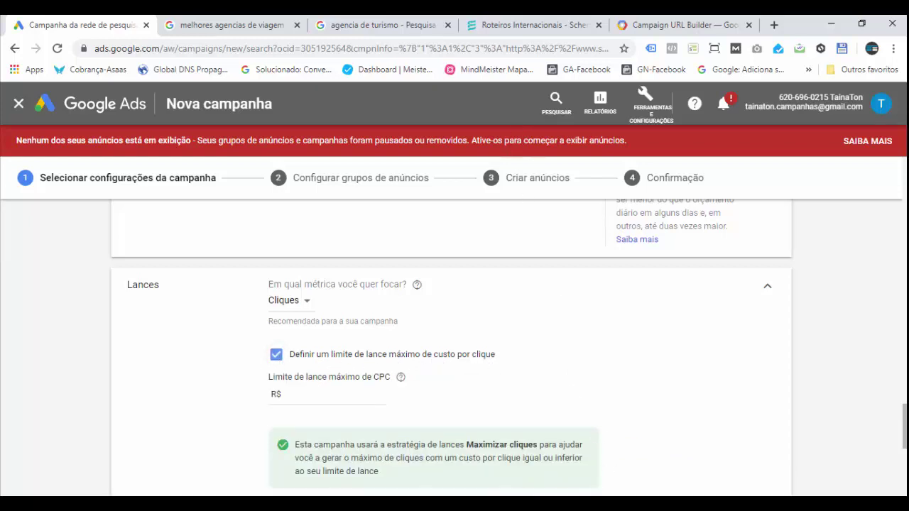
scroll(330, 293, "up", 2)
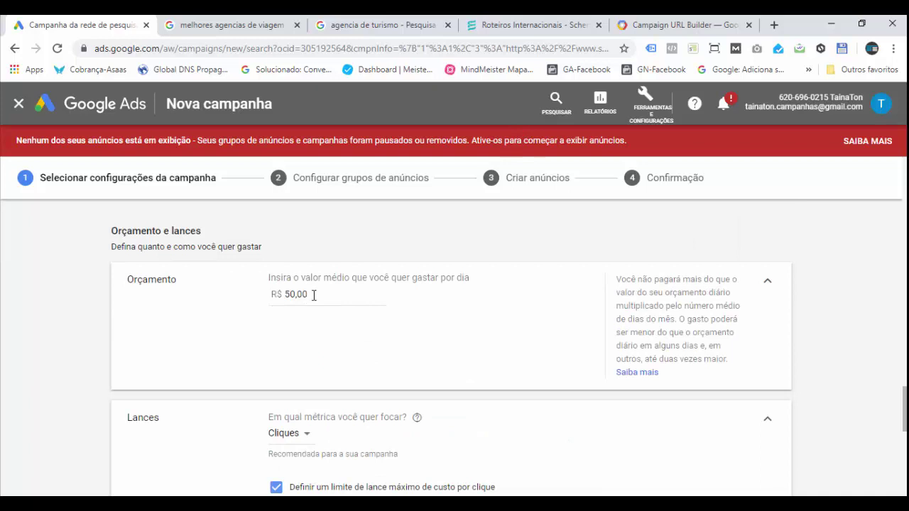
left_click_drag(314, 296, 284, 296)
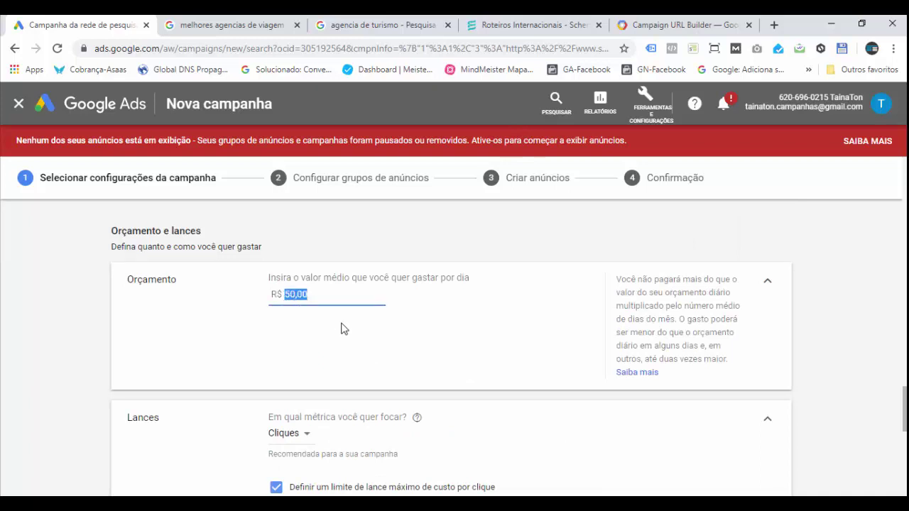
scroll(343, 328, "down", 1)
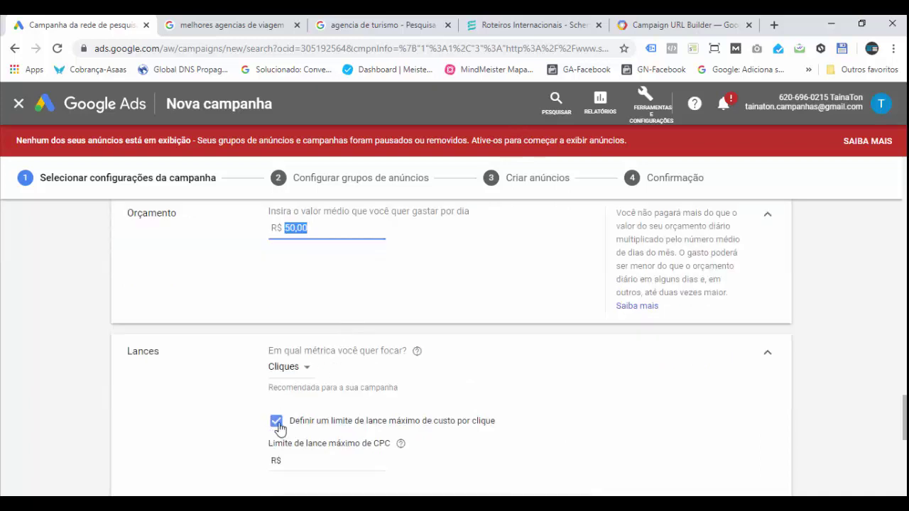
left_click(276, 422)
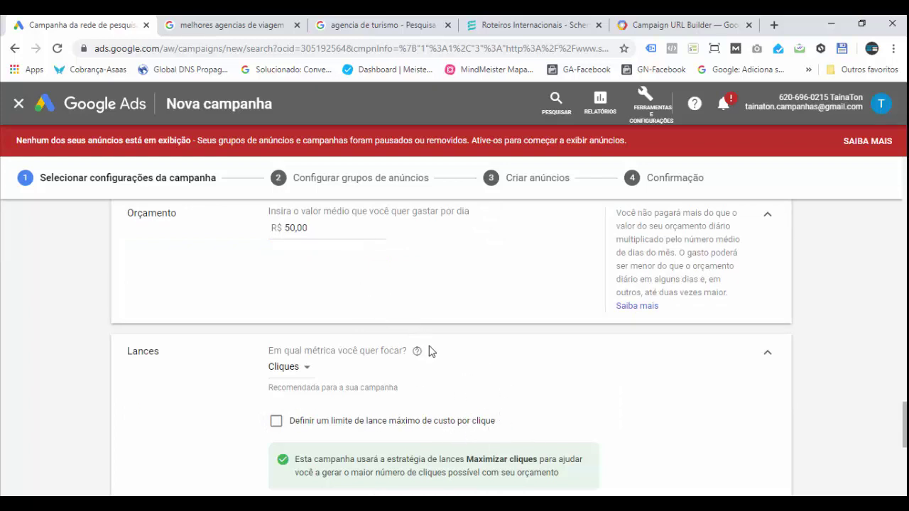
scroll(334, 333, "up", 1)
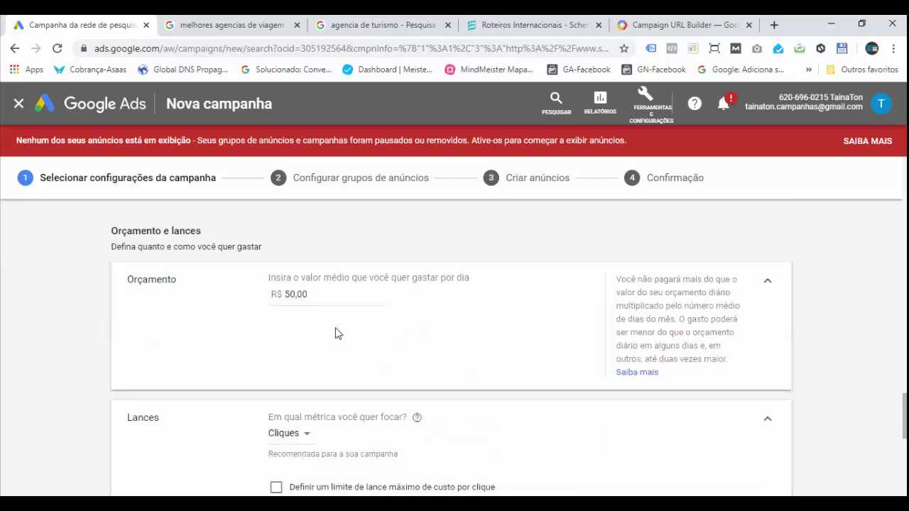
scroll(331, 329, "down", 1)
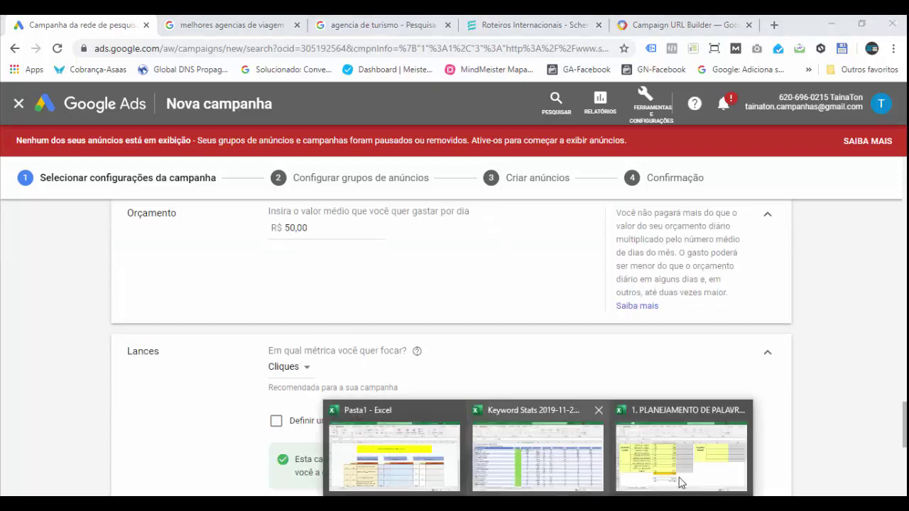
Switch to the keyword planning workbook in Excel and compare the individual keyword CPCs with the average in C21
left_click(681, 447)
scroll(426, 412, "up", 1)
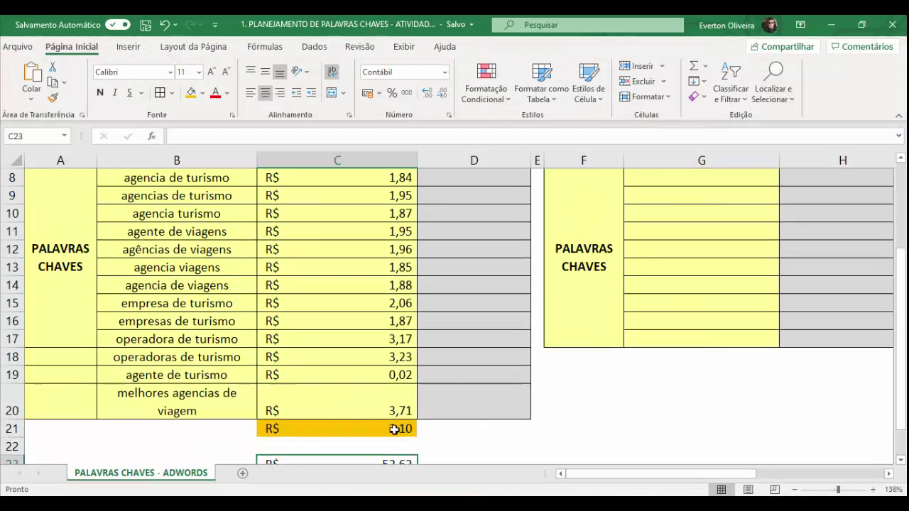
scroll(376, 305, "up", 1)
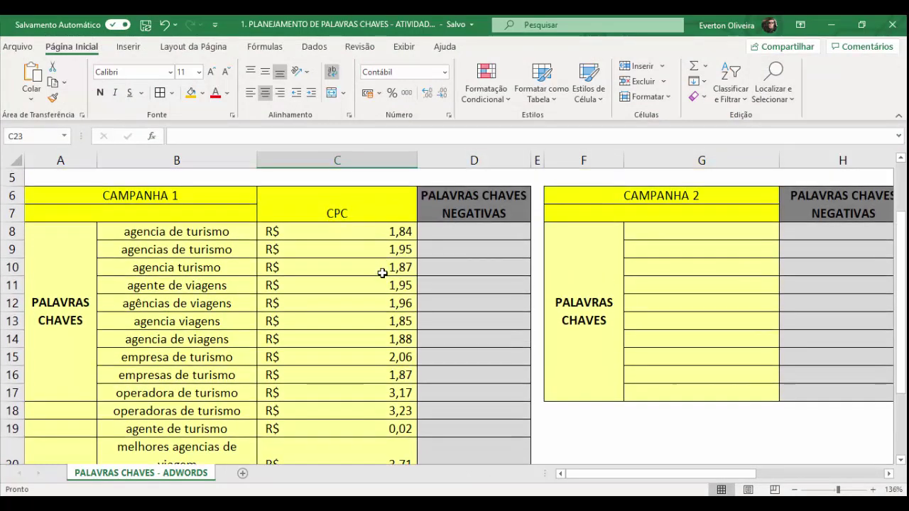
left_click(377, 267)
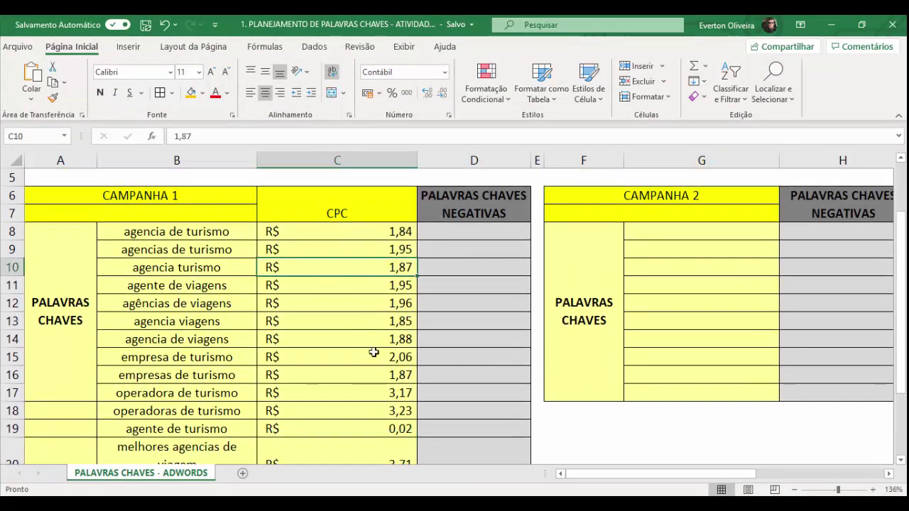
left_click(383, 412)
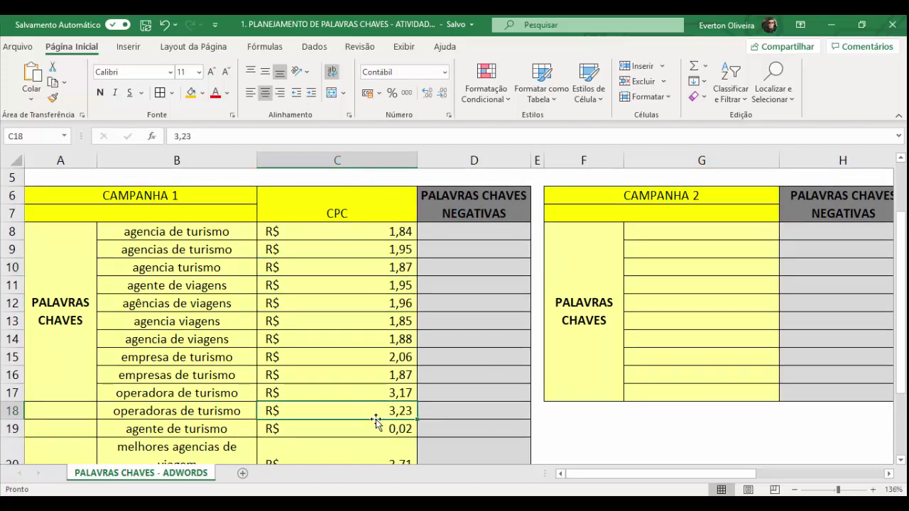
left_click(370, 395)
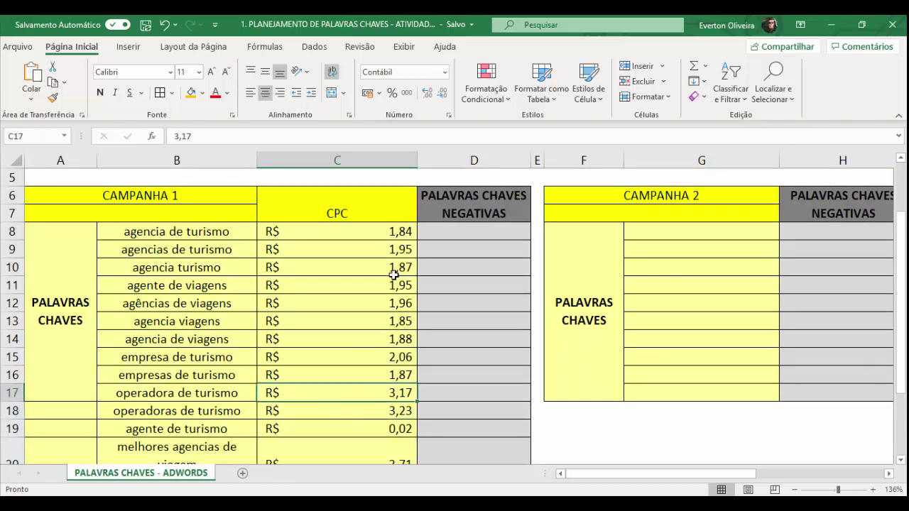
scroll(418, 355, "down", 2)
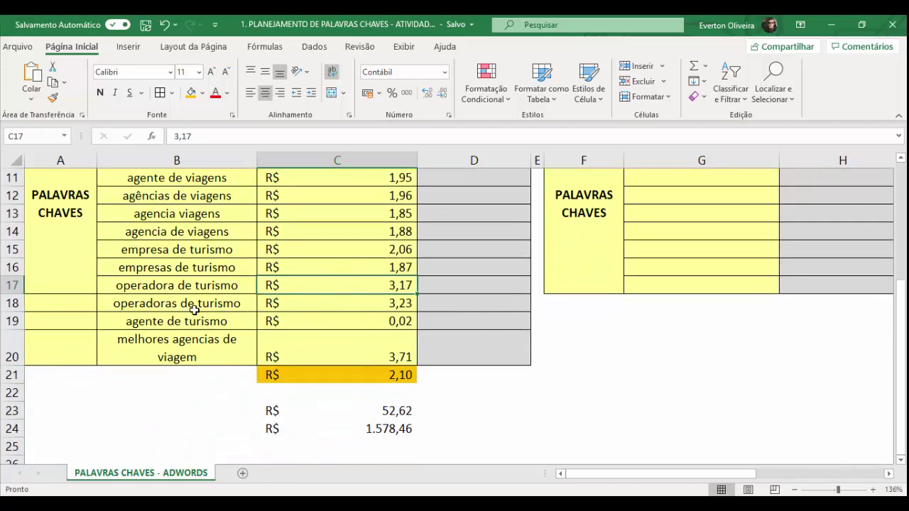
left_click(358, 372)
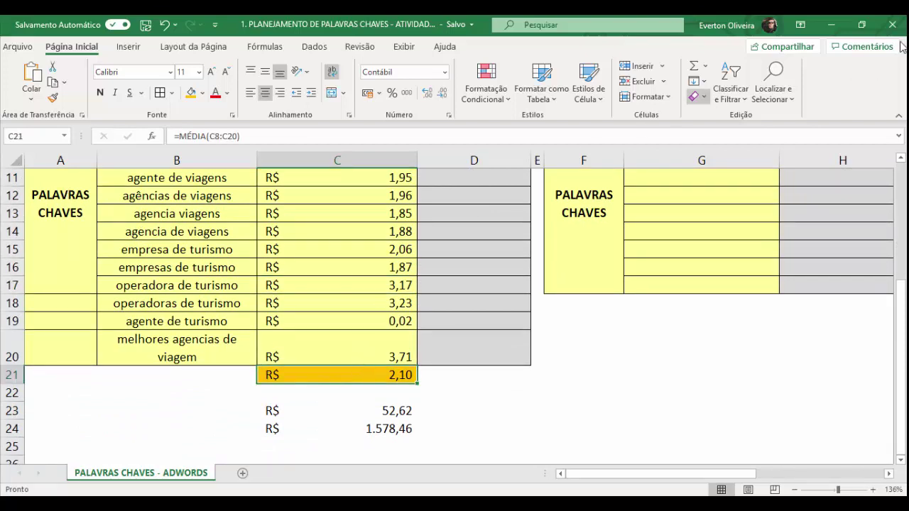
left_click(831, 24)
Try a maximum CPC bid limit of R$ 2,10 in Google Ads, remove the limit and recheck the daily budget
scroll(288, 375, "down", 1)
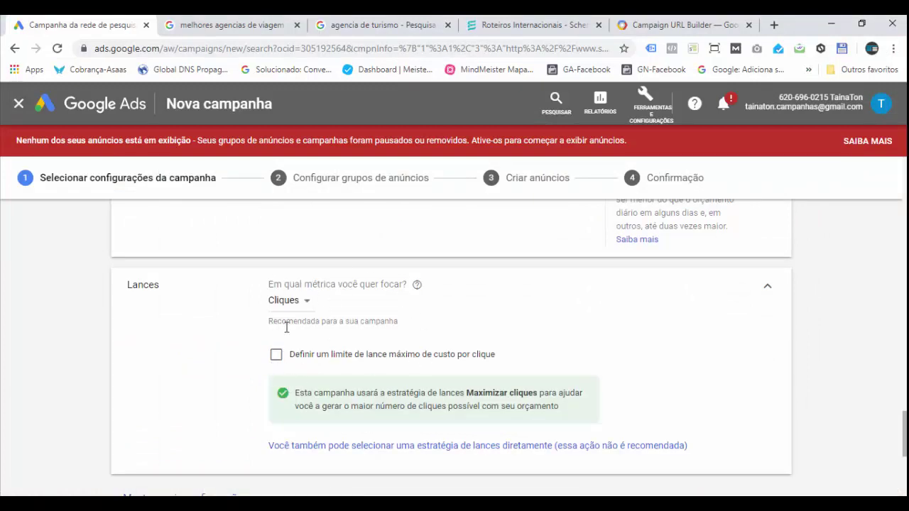
scroll(323, 277, "up", 1)
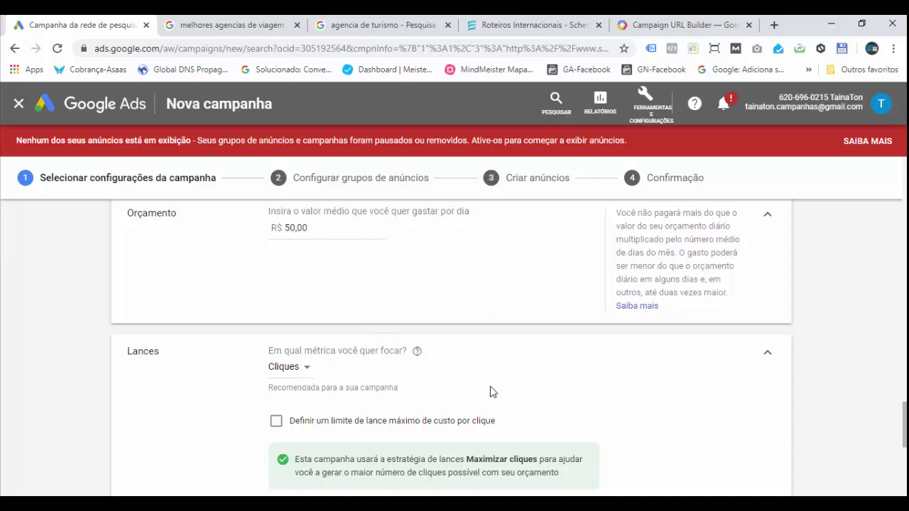
scroll(537, 390, "down", 1)
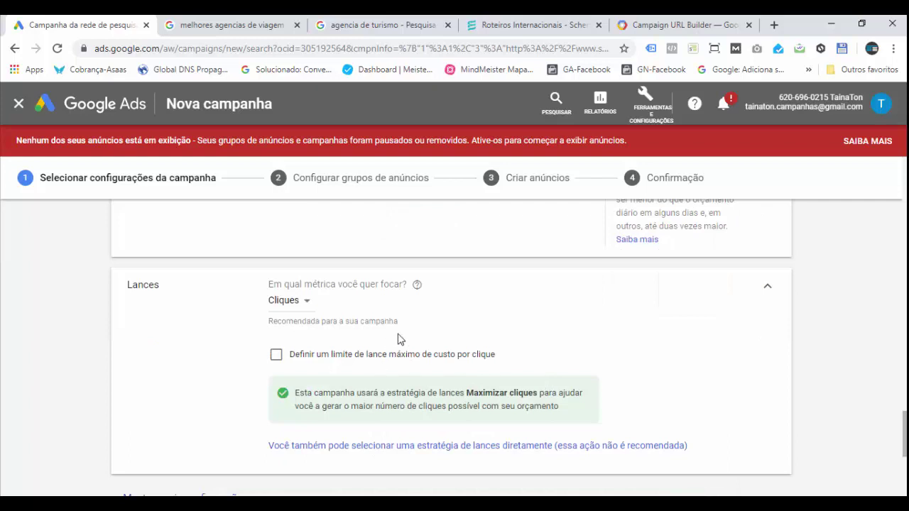
left_click(276, 354)
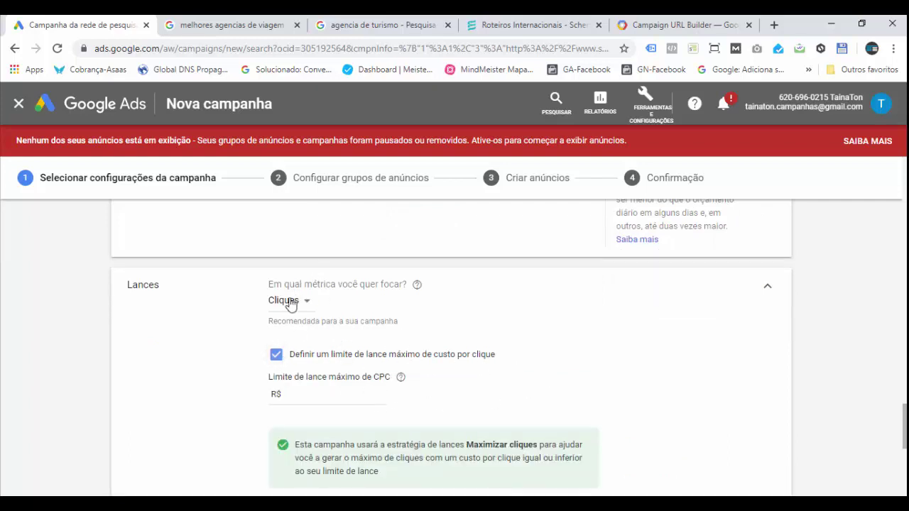
left_click(325, 397)
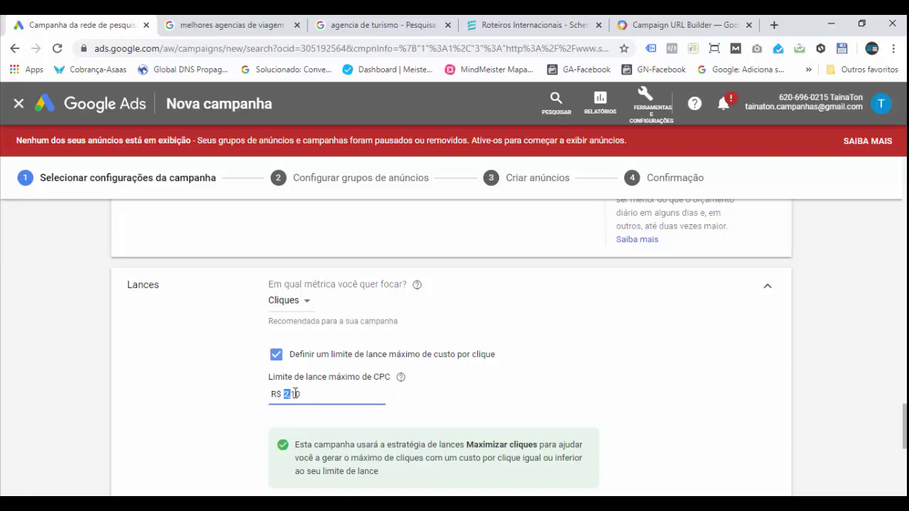
left_click(321, 395)
left_click(276, 355)
scroll(330, 306, "up", 3)
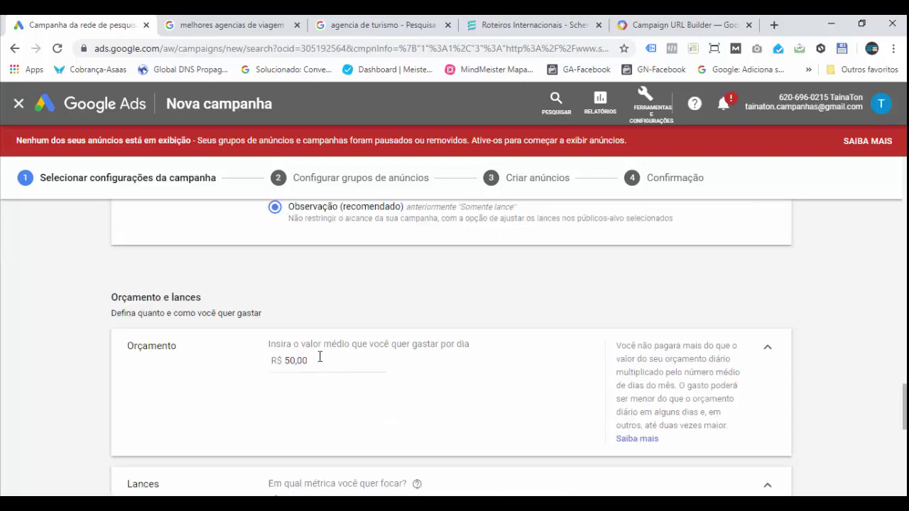
left_click_drag(320, 357, 290, 360)
scroll(340, 364, "down", 3)
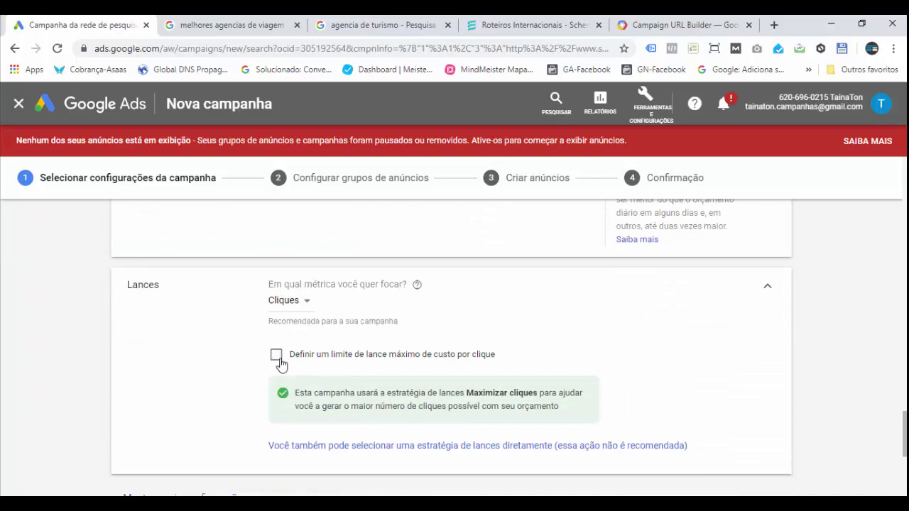
Review the campaign's ad extensions section and examine the sitelinks of the ads in the "melhores agencias de viagem" Google results
scroll(723, 396, "down", 1)
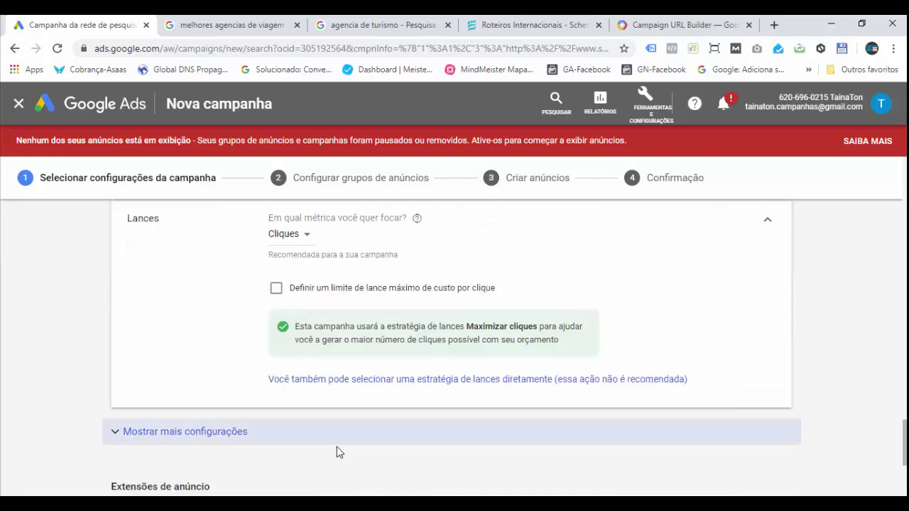
scroll(435, 469, "down", 1)
scroll(432, 407, "down", 2)
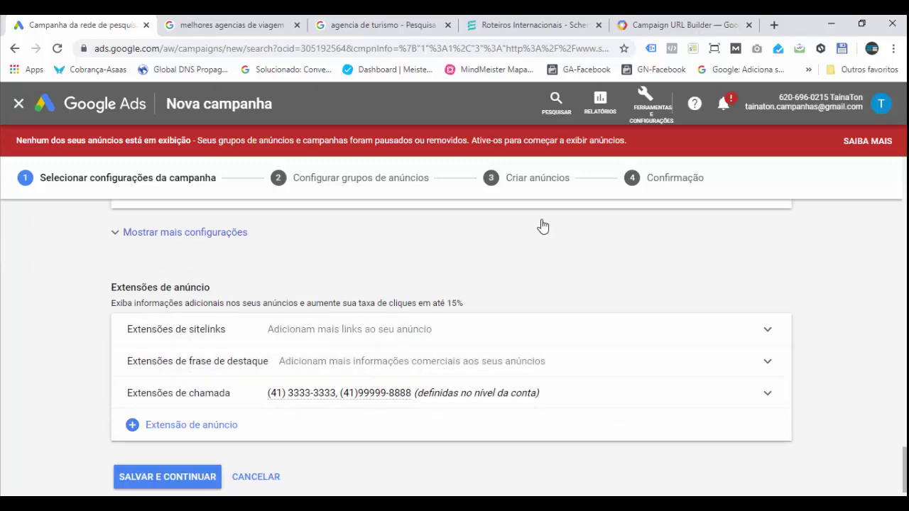
left_click(220, 25)
scroll(727, 319, "up", 1)
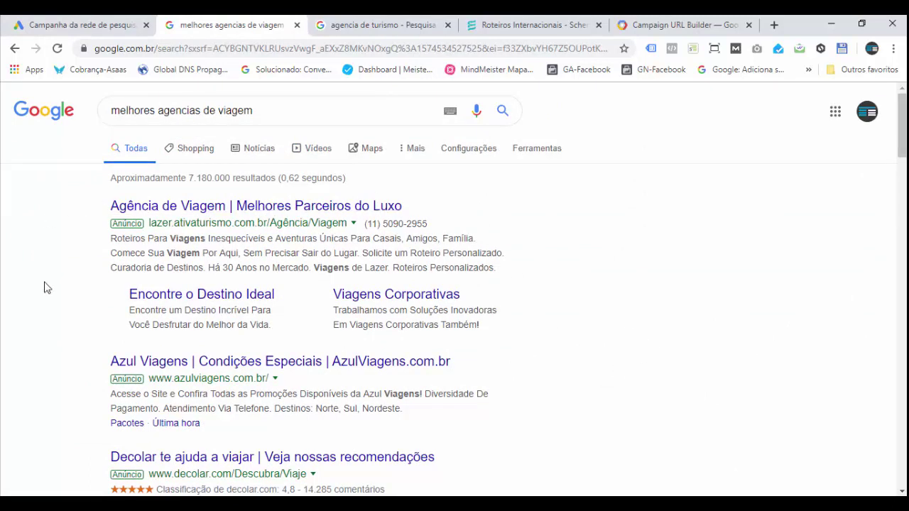
scroll(71, 331, "down", 1)
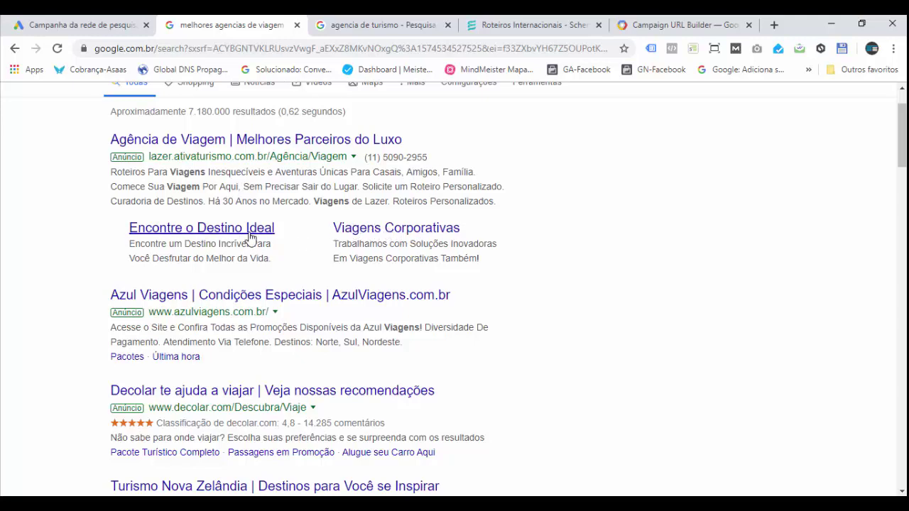
Examine the phone number shown in the Agência de Viagem ad and check it against the campaign's call extensions in Google Ads
scroll(632, 297, "down", 2)
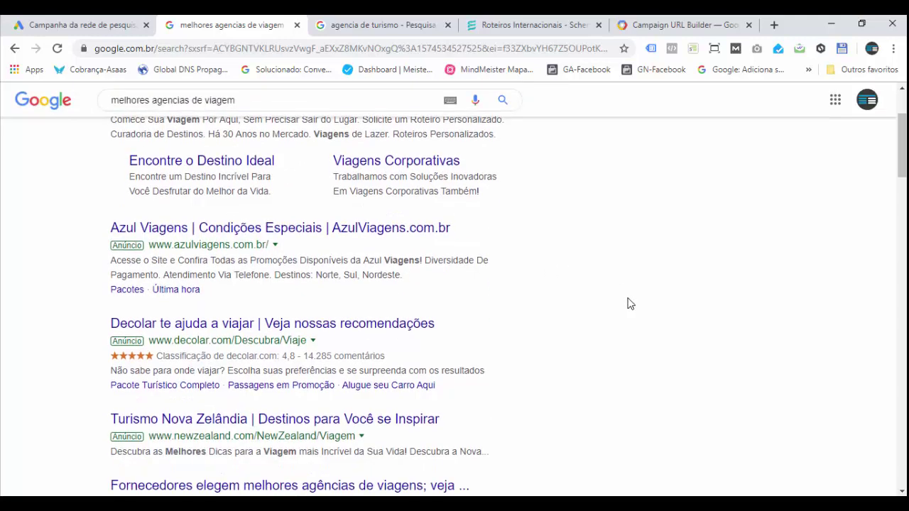
scroll(618, 302, "up", 1)
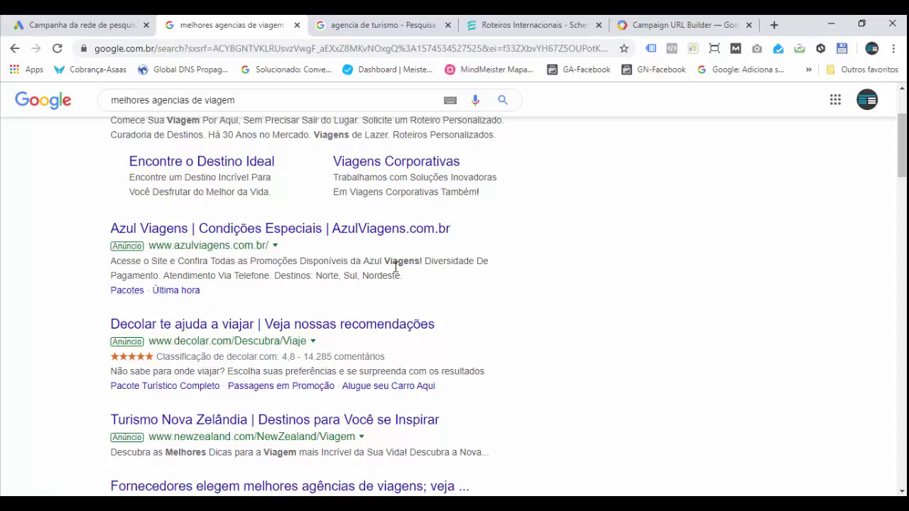
scroll(396, 267, "up", 1)
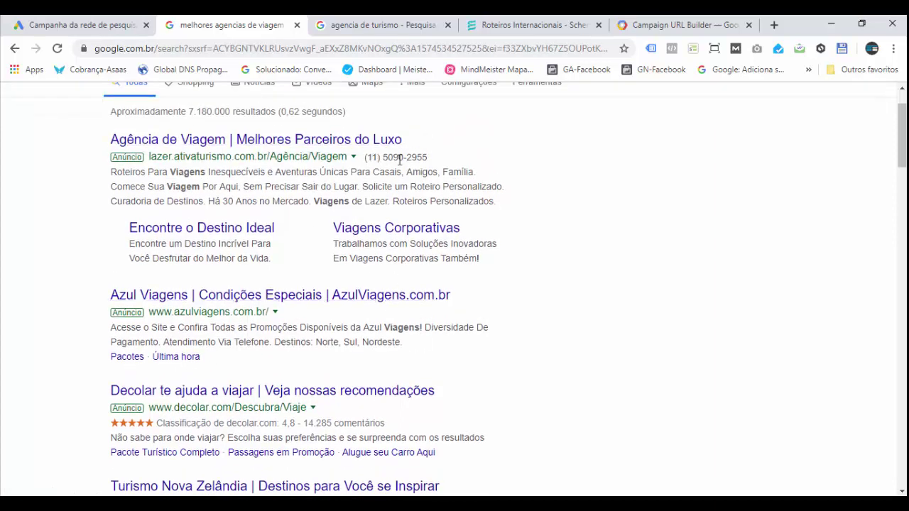
left_click_drag(366, 157, 427, 158)
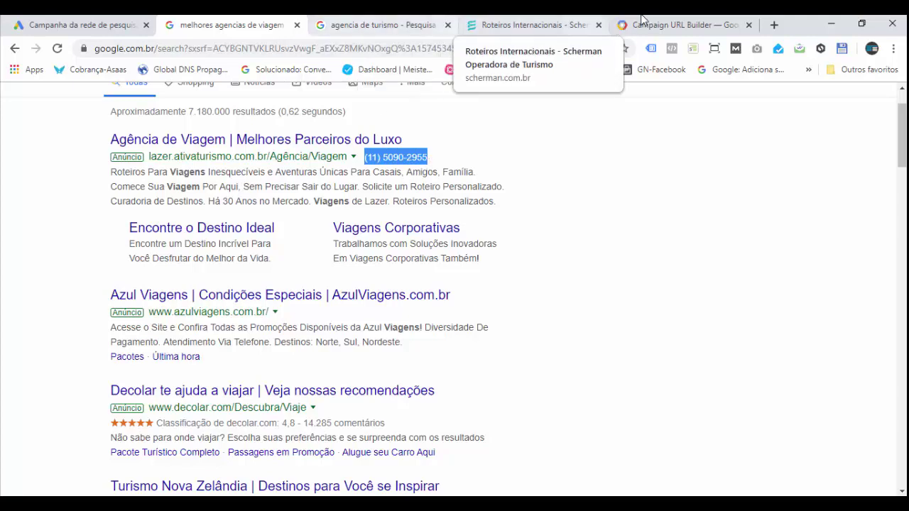
left_click(93, 25)
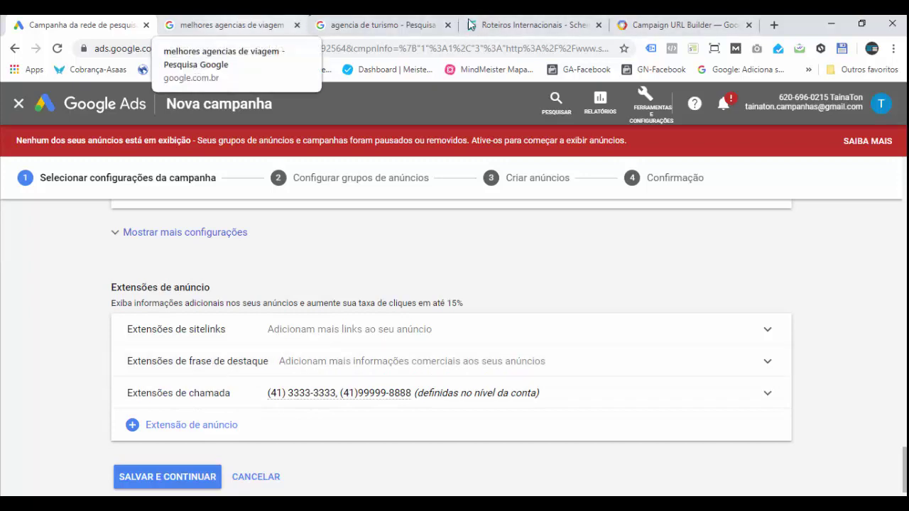
Return to the "melhores agencias de viagem" results and examine the callout phrases in the last description line of the Agência de Viagem ad
left_click(234, 25)
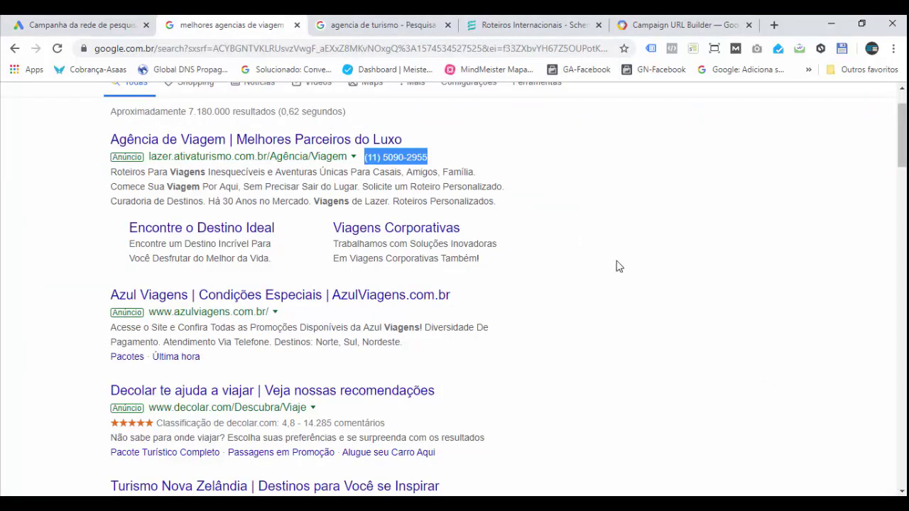
left_click_drag(114, 201, 491, 201)
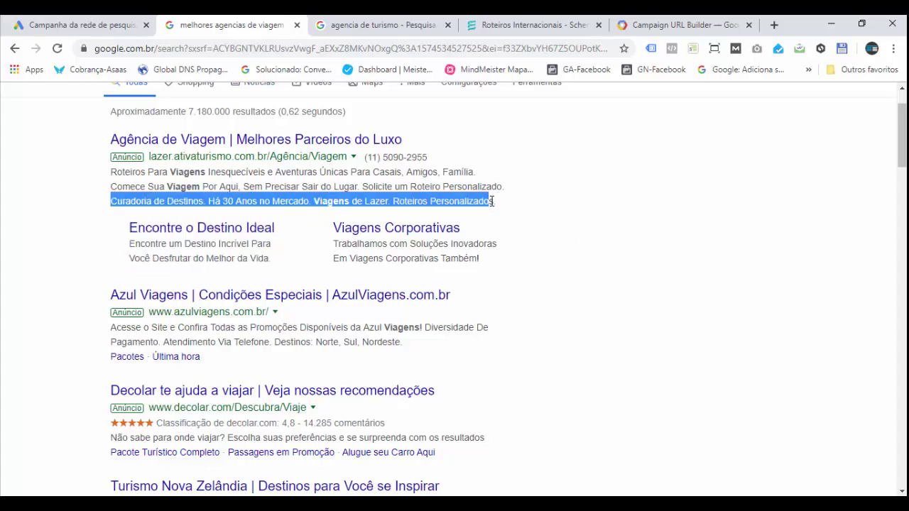
left_click(216, 204)
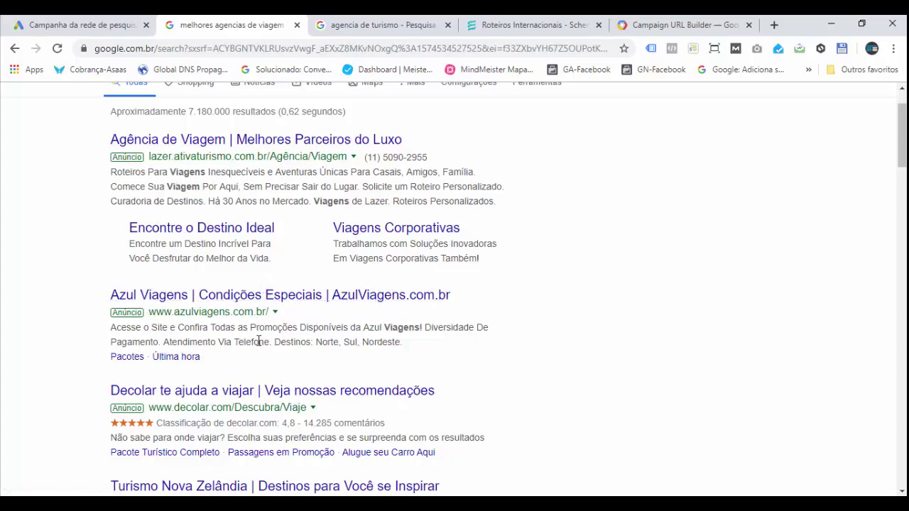
left_click_drag(112, 202, 358, 210)
left_click_drag(369, 209, 397, 213)
left_click_drag(114, 202, 500, 206)
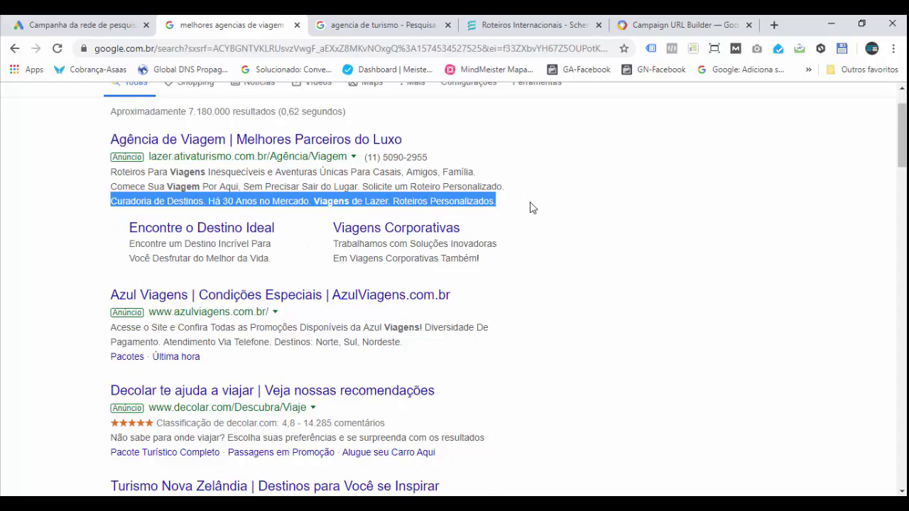
left_click(519, 229)
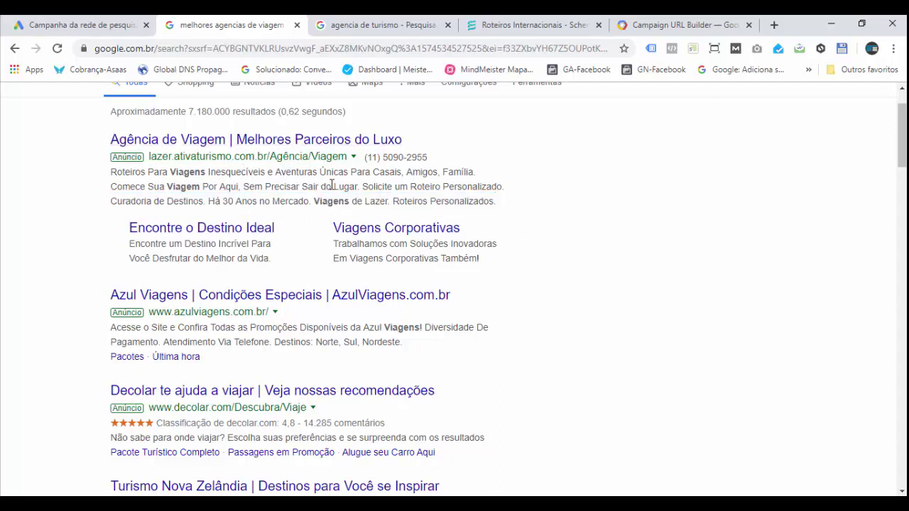
scroll(551, 314, "up", 1)
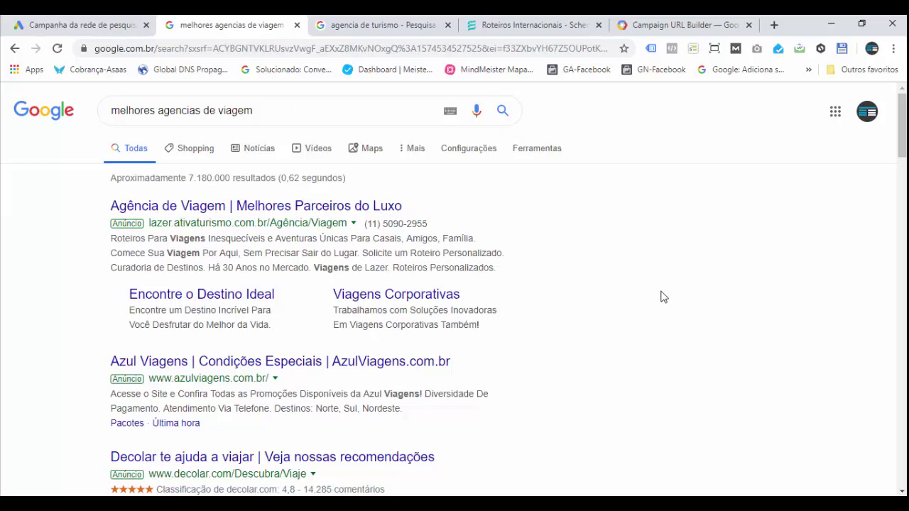
Return to the new campaign in Google Ads, save its settings and continue to the ad group setup
left_click(77, 27)
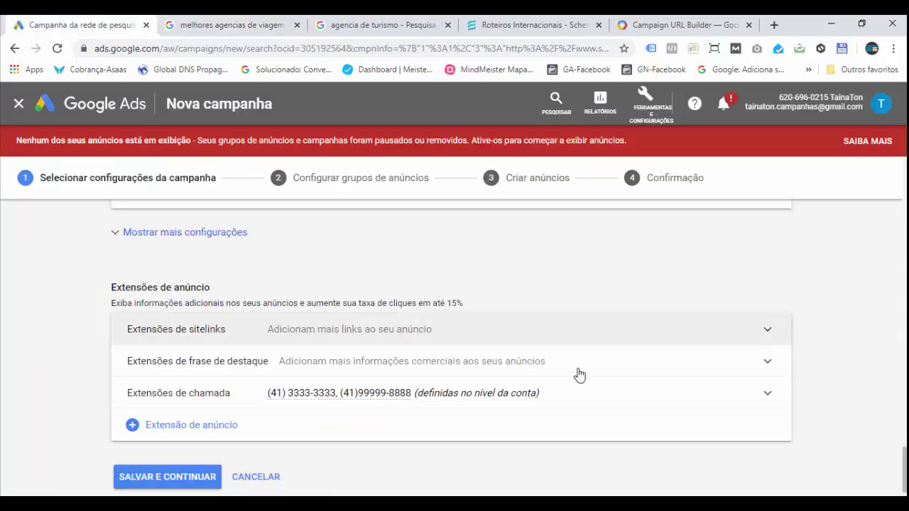
scroll(284, 414, "down", 1)
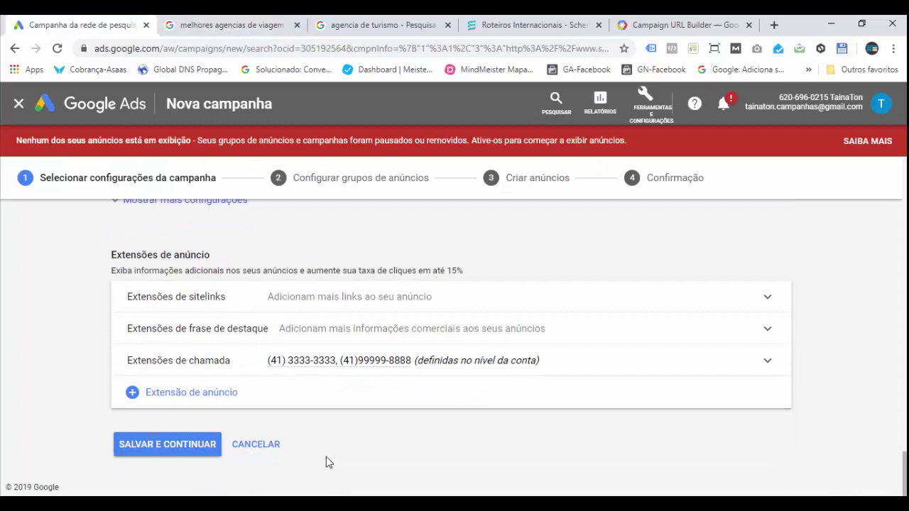
left_click(177, 453)
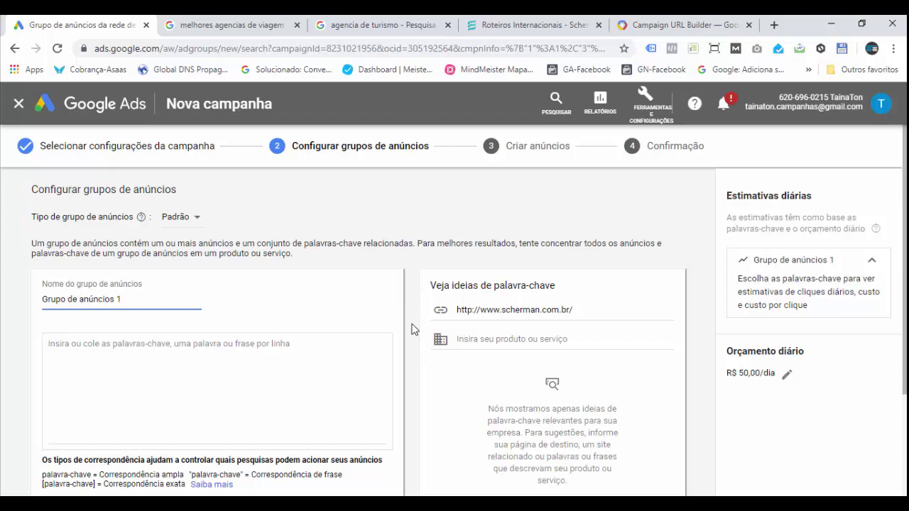
Switch to the Pasta1 workbook in Excel and review the campaign name and the first ad group's name
left_click(537, 505)
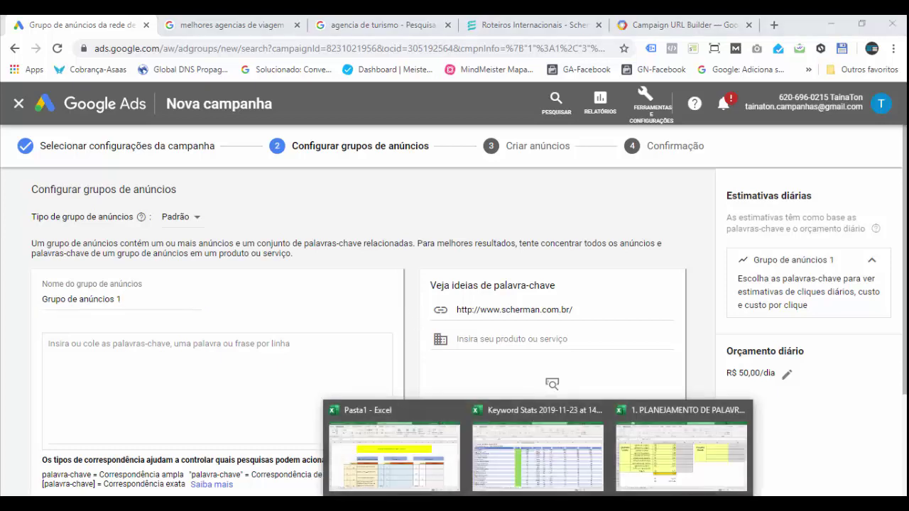
left_click(674, 472)
scroll(548, 367, "up", 3)
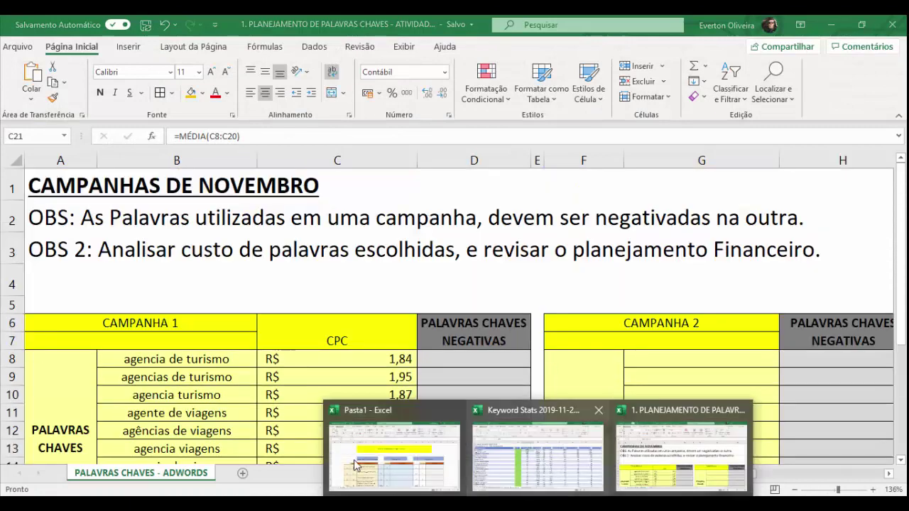
left_click(362, 463)
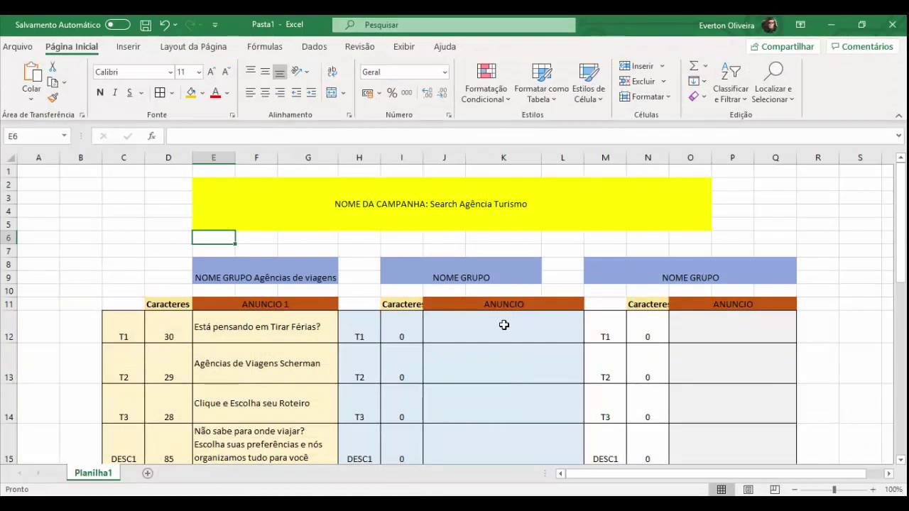
left_click(290, 214)
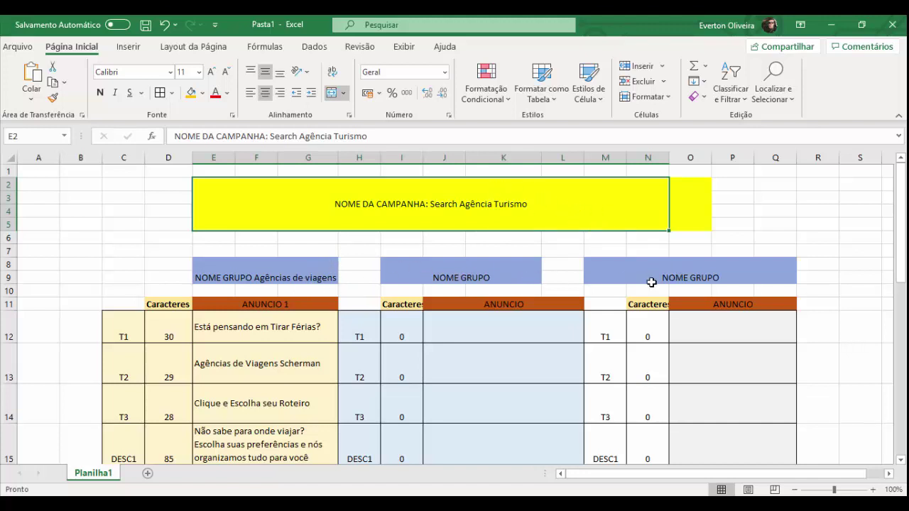
left_click(281, 273)
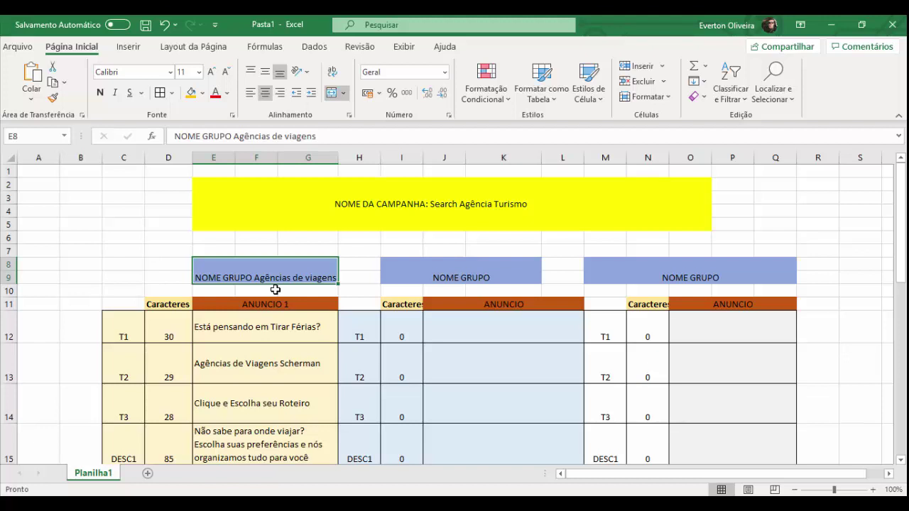
Complete the second group heading in the ad plan as "NOME GRUPO= Pacote de turismo"
left_click(493, 277)
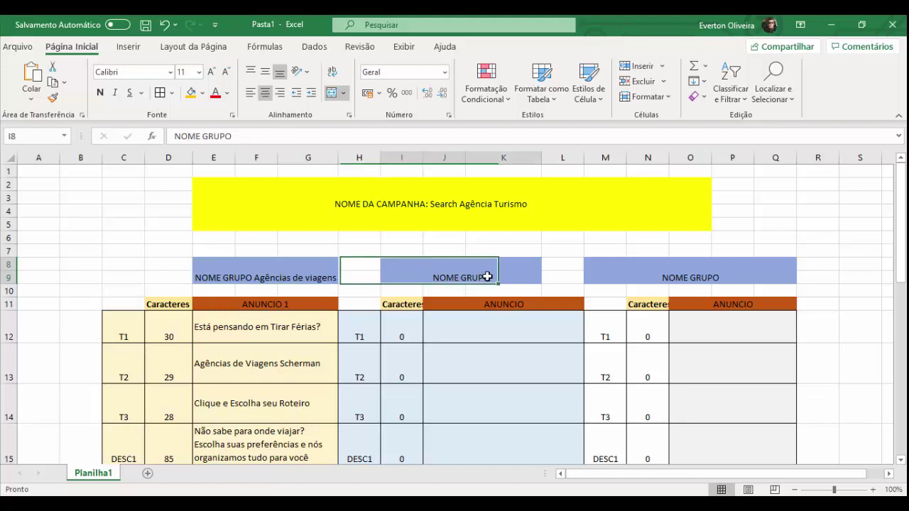
double_click(502, 275)
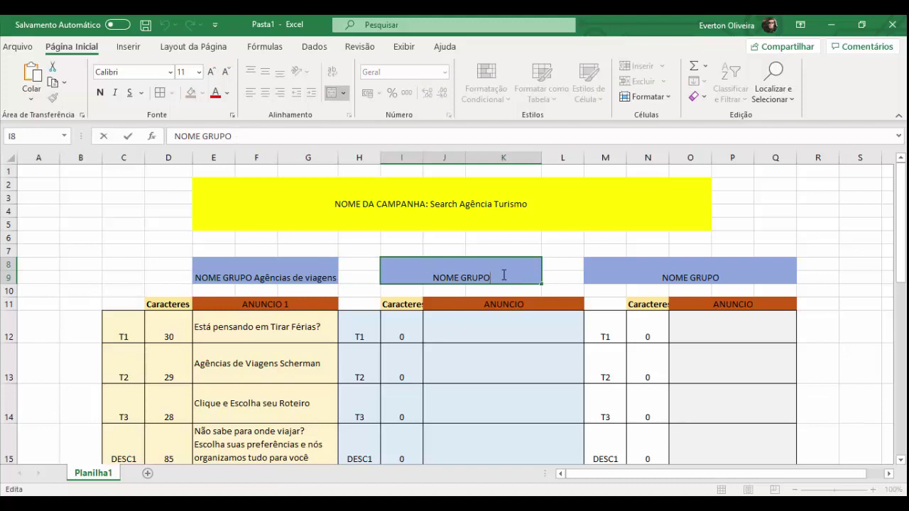
type("= Pat")
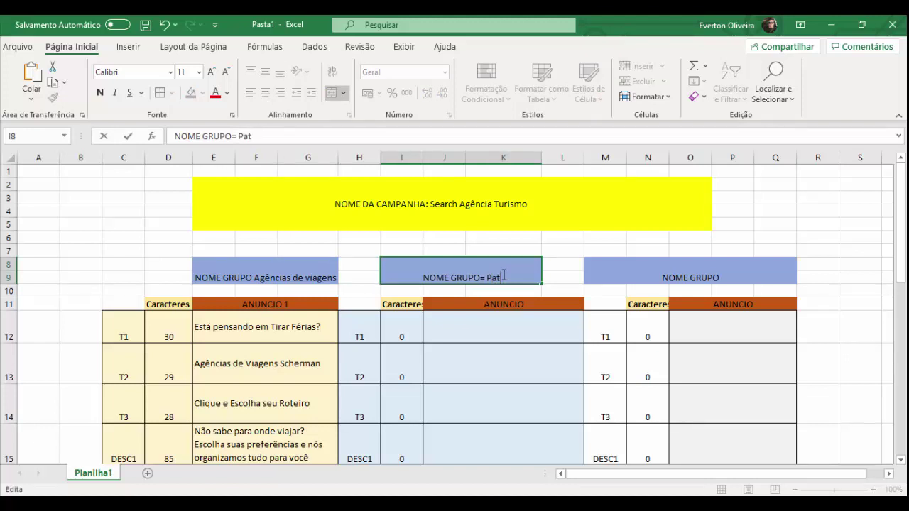
key("BackSpace")
type("cote")
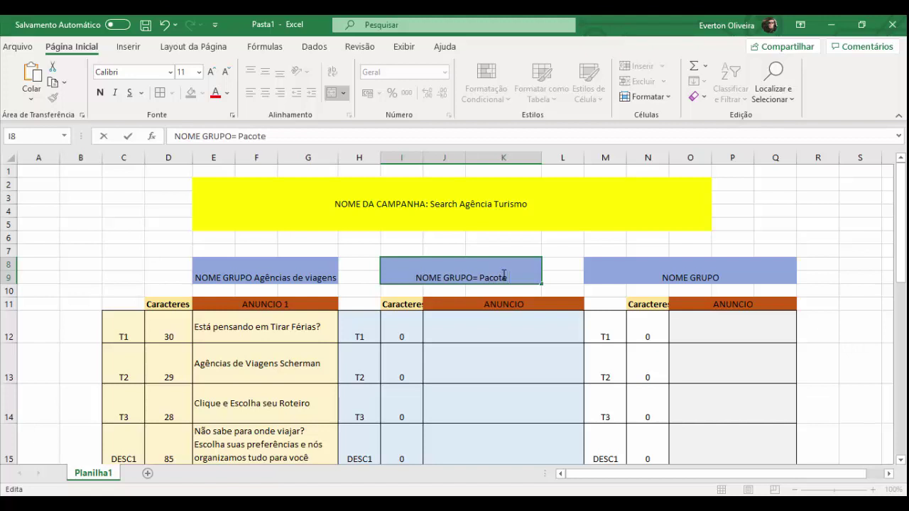
type(" de turi")
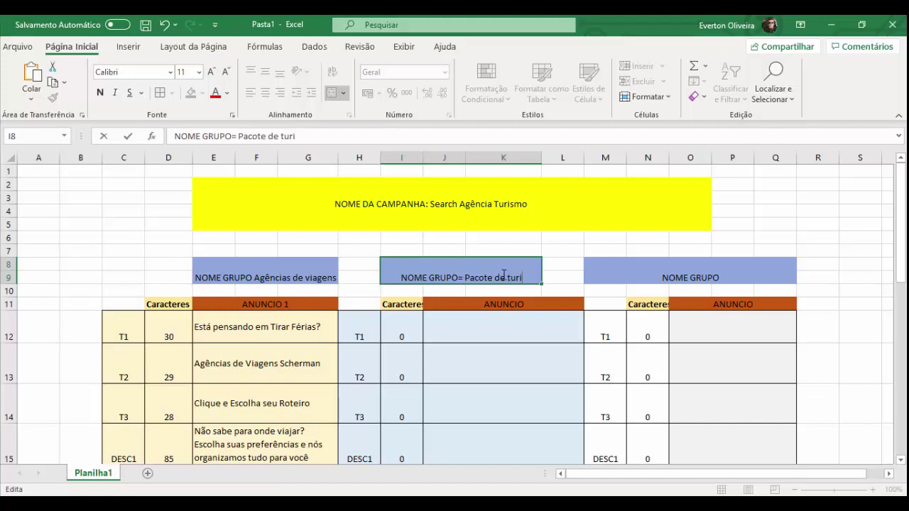
type("smo")
key("Return")
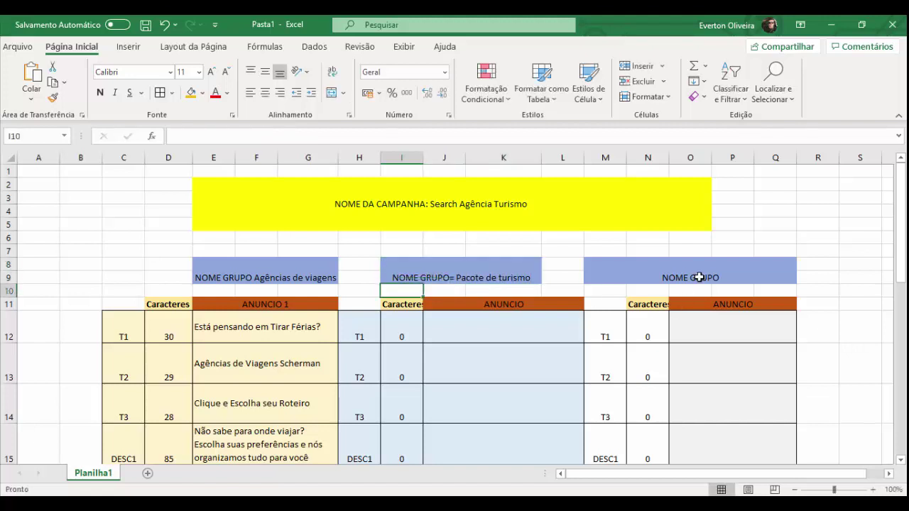
Complete the third group heading in the ad plan as "NOME GRUPO Pacote fim de ano Europa"
double_click(746, 276)
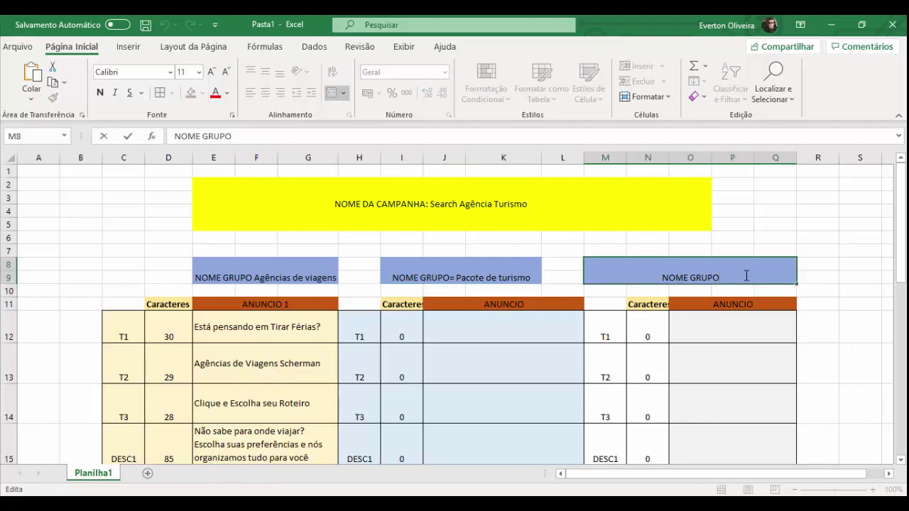
type("P")
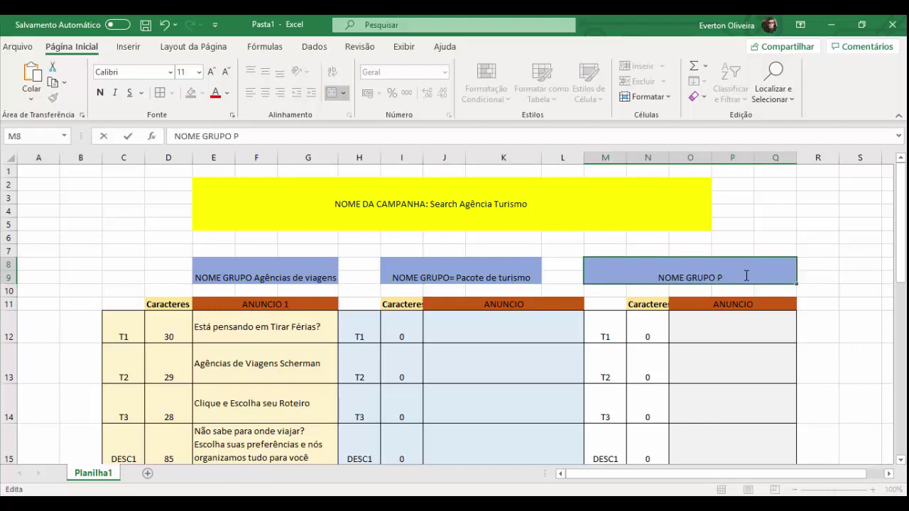
type("acote fim")
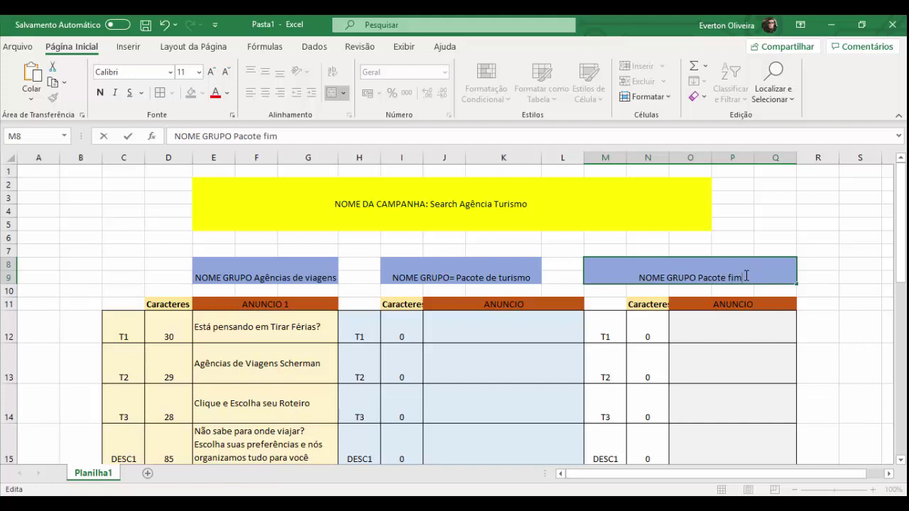
type(" de")
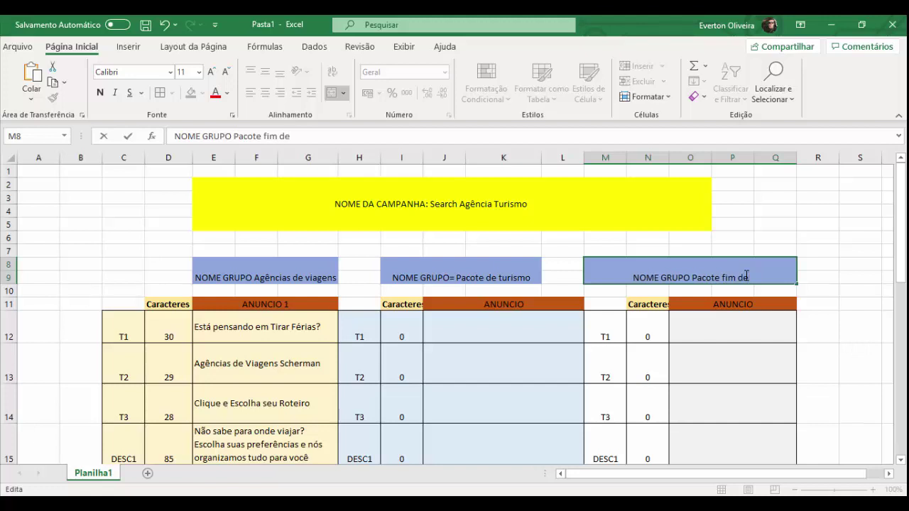
type(" ano")
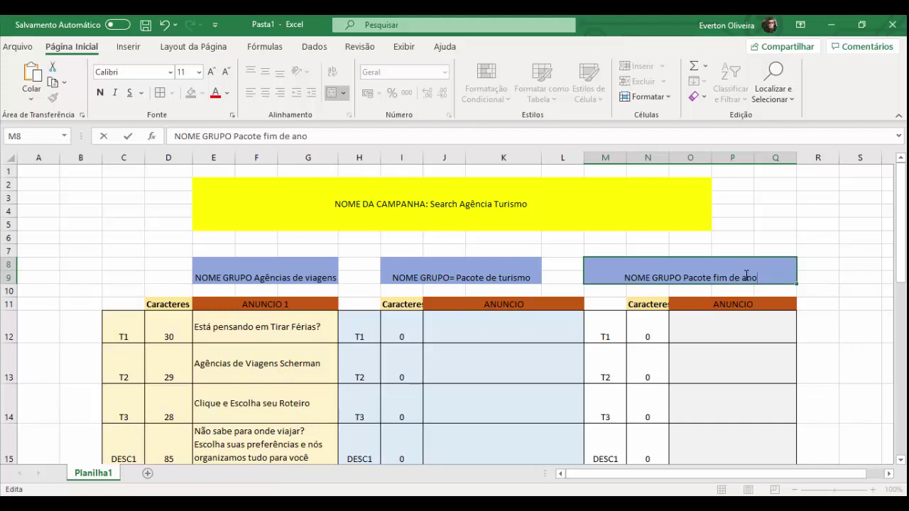
type(" Europa")
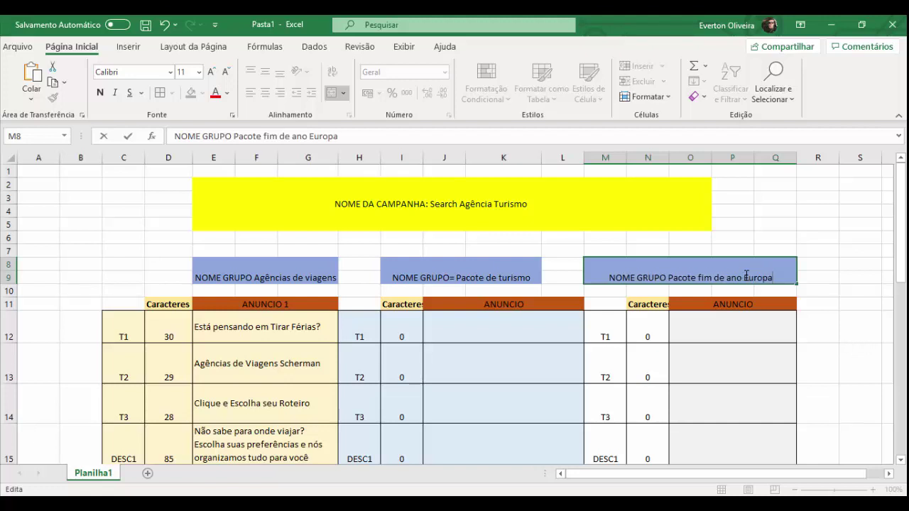
key("Return")
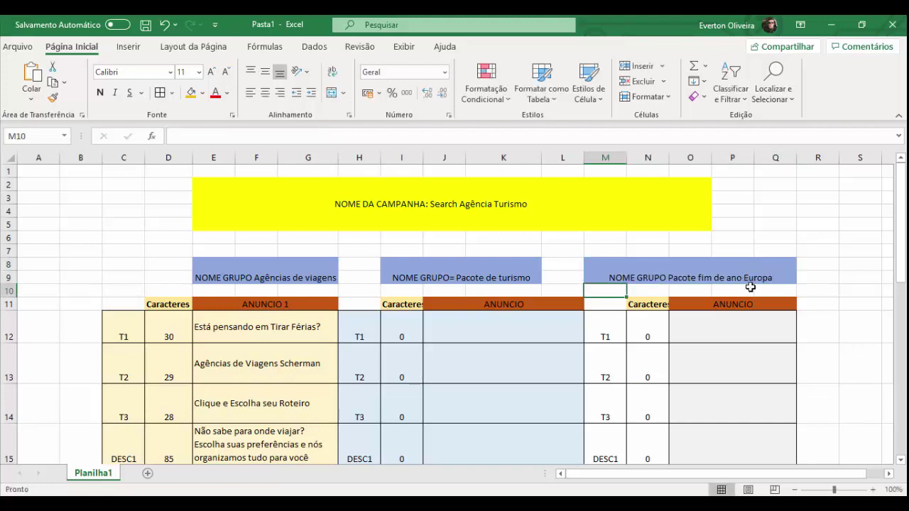
left_click(751, 282)
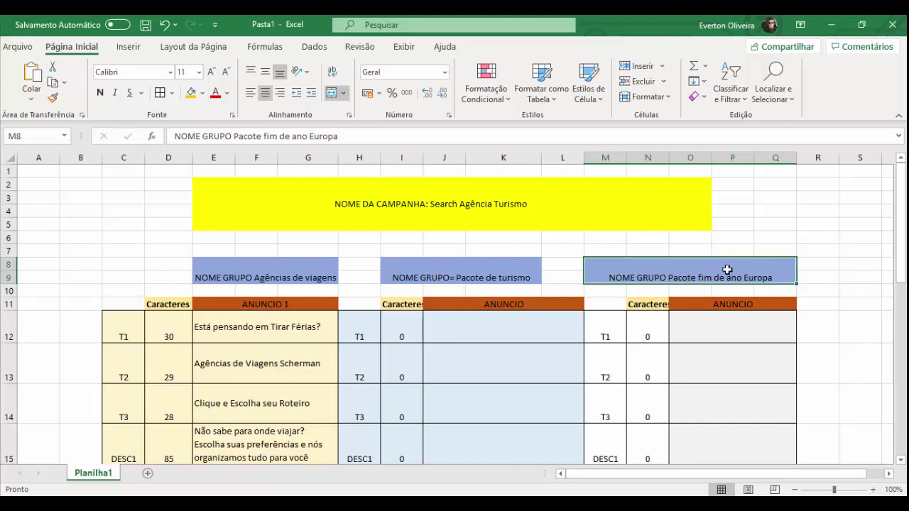
Open the Keyword Stats workbook and look through the keyword list on the Palavras Chaves Turismo sheet
scroll(299, 286, "down", 1)
scroll(306, 284, "up", 1)
left_click(525, 454)
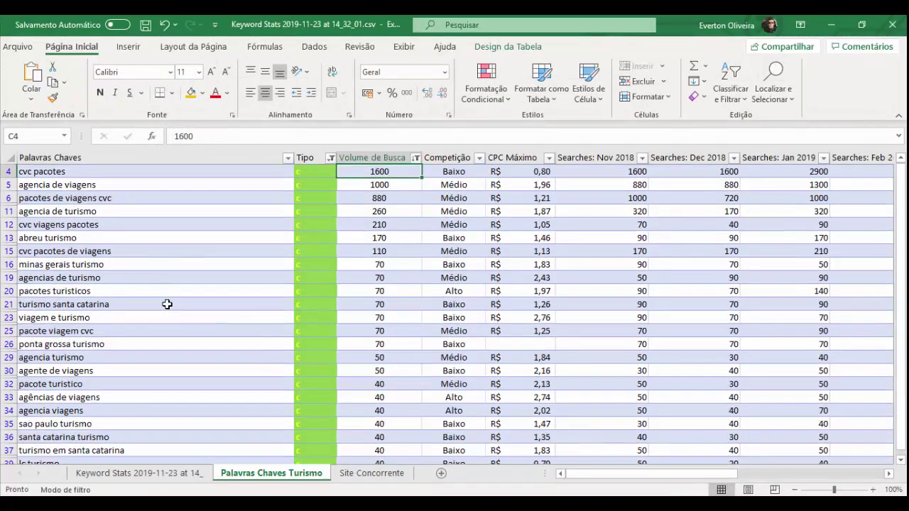
scroll(162, 309, "down", 3)
scroll(71, 404, "up", 5)
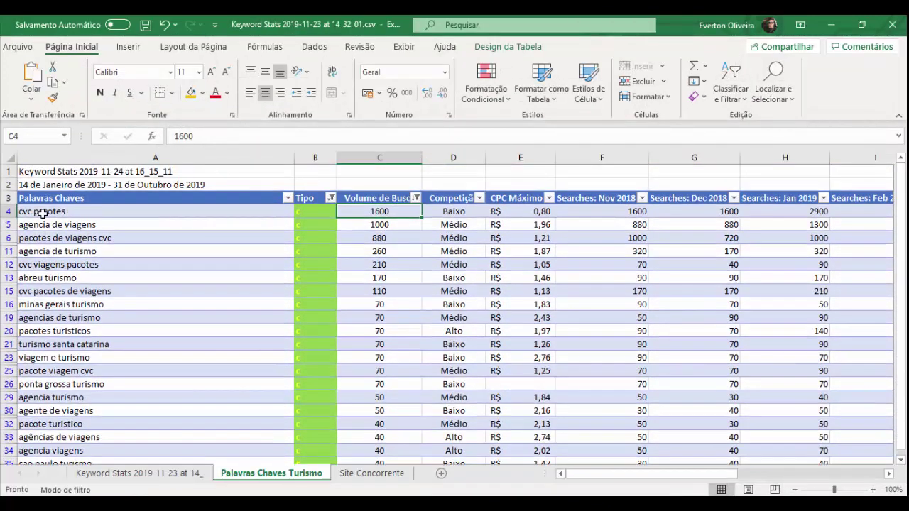
left_click_drag(43, 213, 75, 410)
left_click(140, 354)
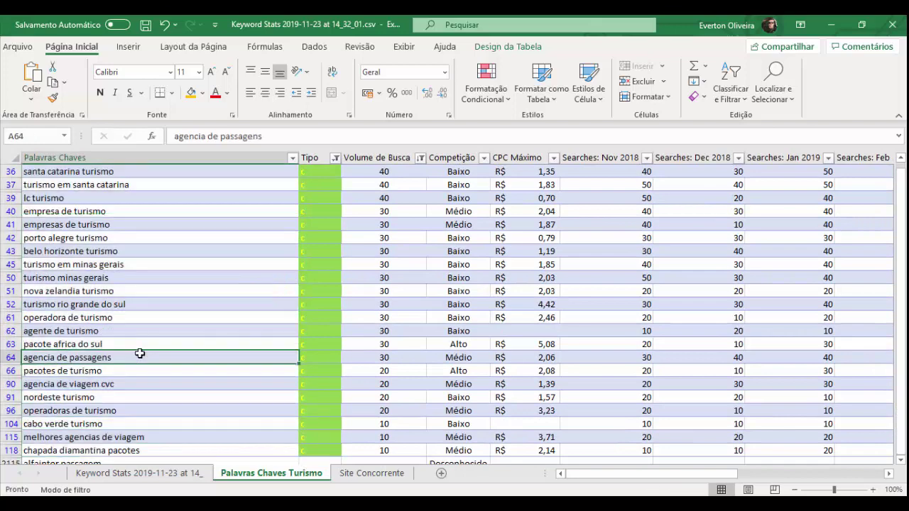
scroll(155, 384, "up", 6)
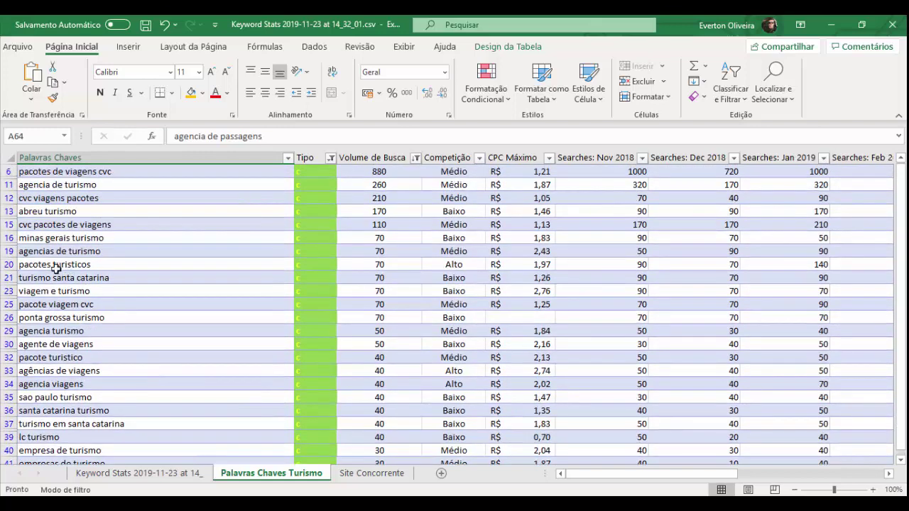
Examine the package and destination keywords, such as pacotes turisticos, sao paulo turismo, santa catarina turismo and belo horizonte turismo, including search volume
left_click(57, 264)
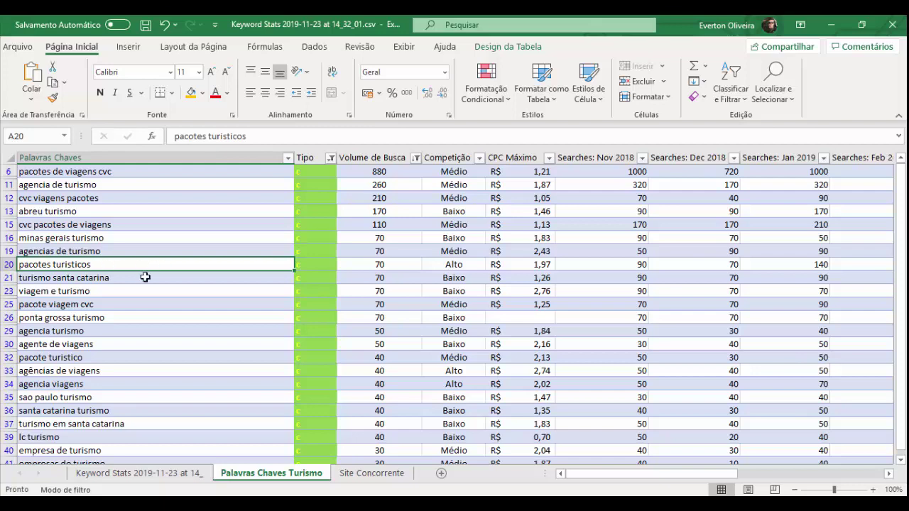
scroll(168, 305, "down", 1)
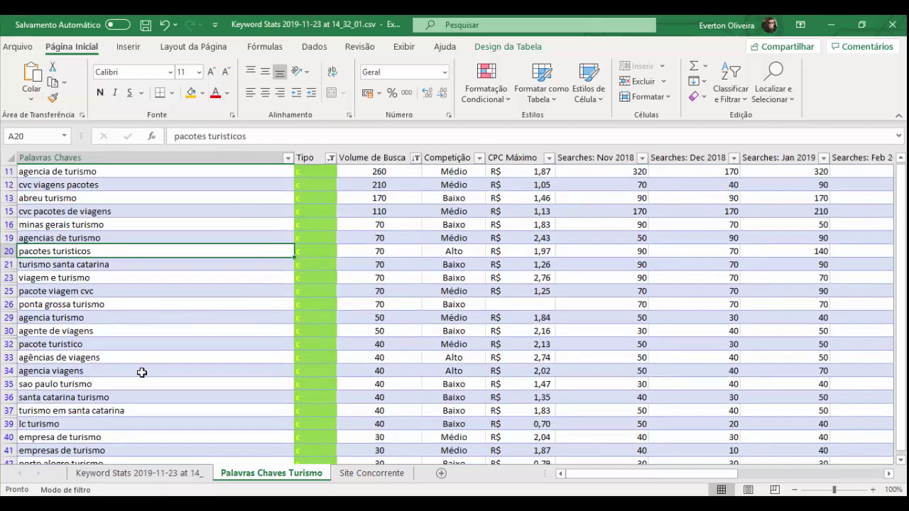
left_click(69, 383)
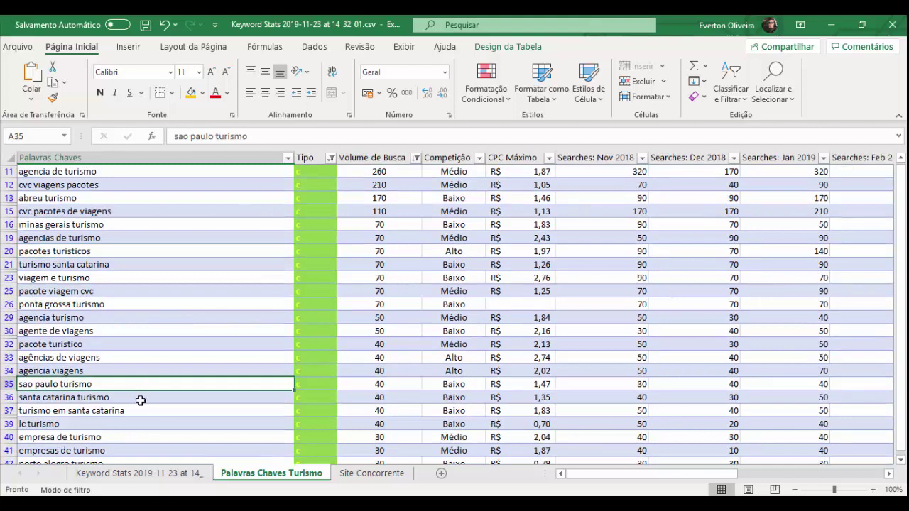
left_click(59, 399)
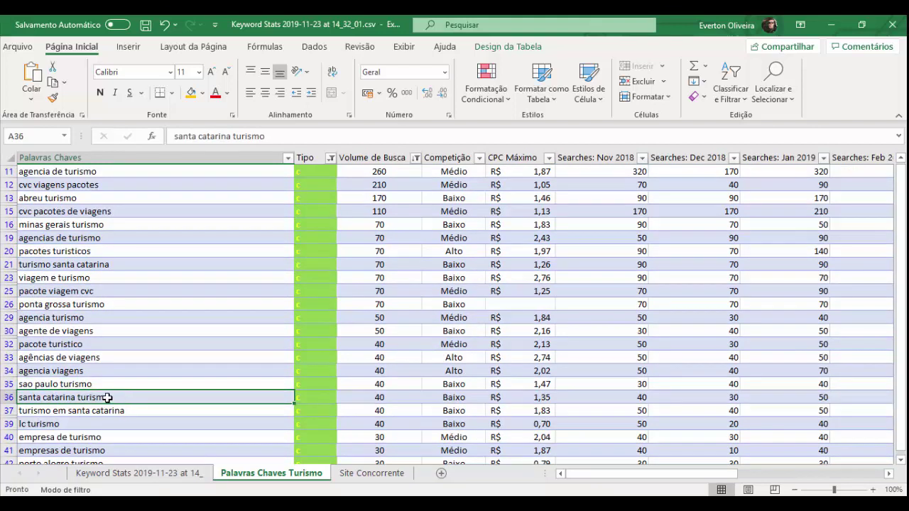
left_click(69, 384)
left_click(68, 397)
left_click(88, 384)
left_click(80, 397)
left_click(365, 399)
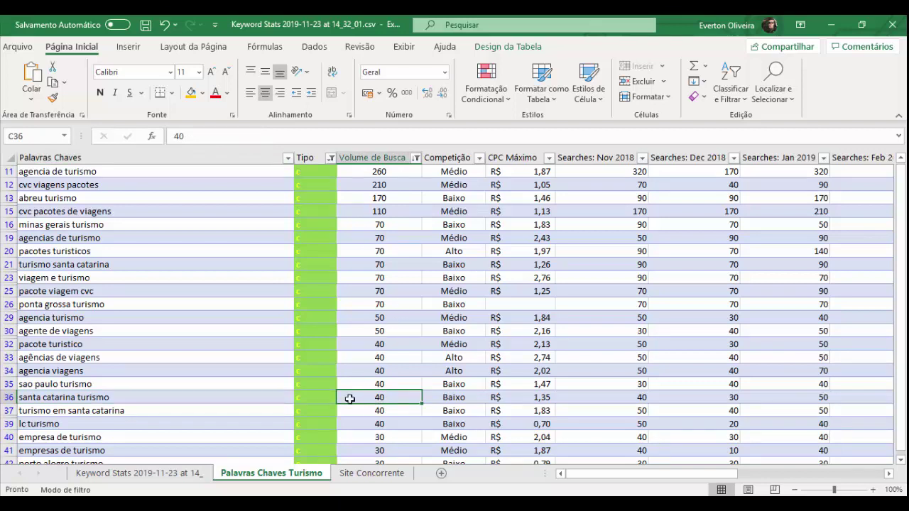
left_click(132, 400)
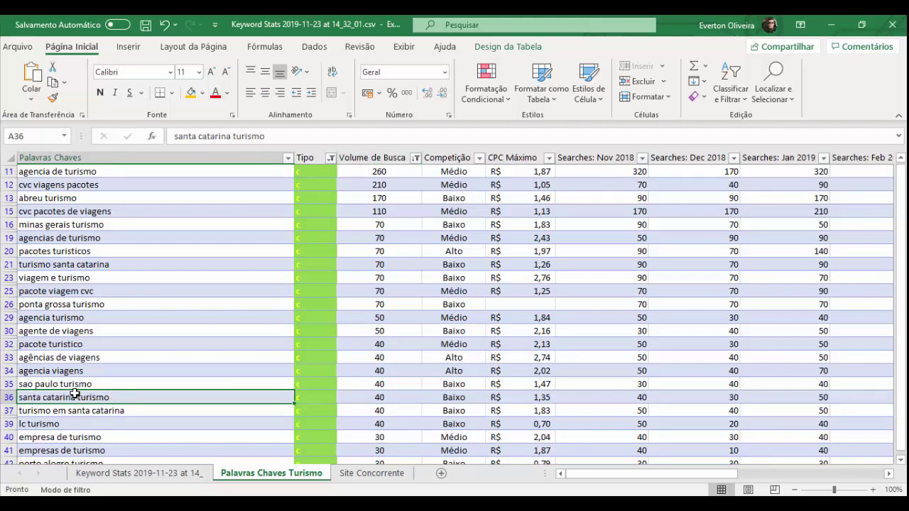
scroll(163, 383, "down", 3)
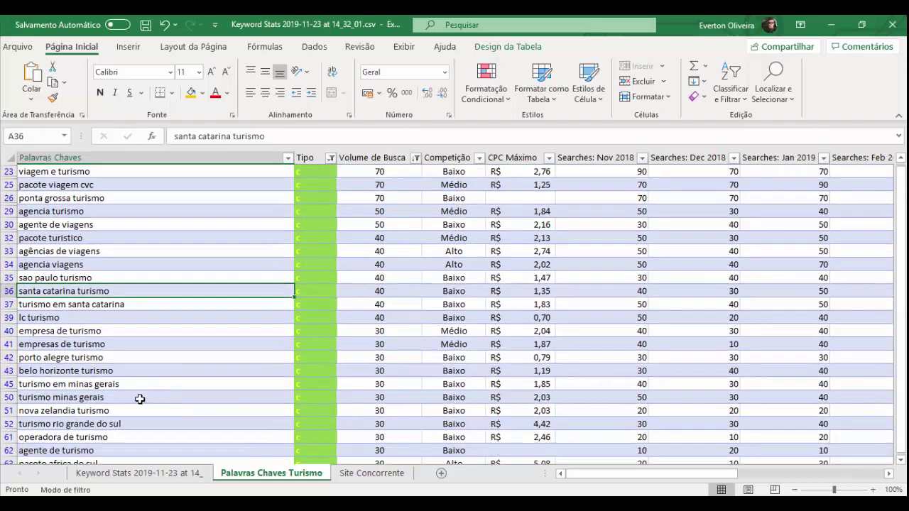
left_click(97, 371)
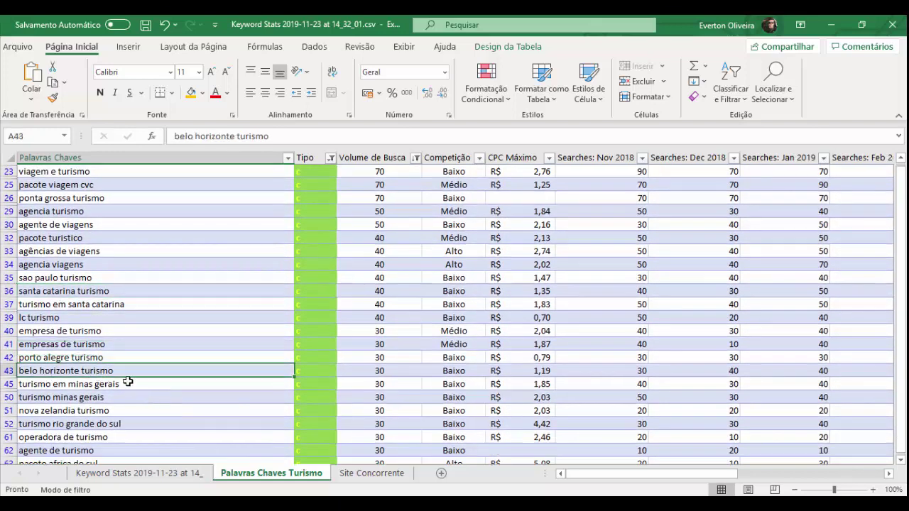
scroll(438, 336, "up", 1)
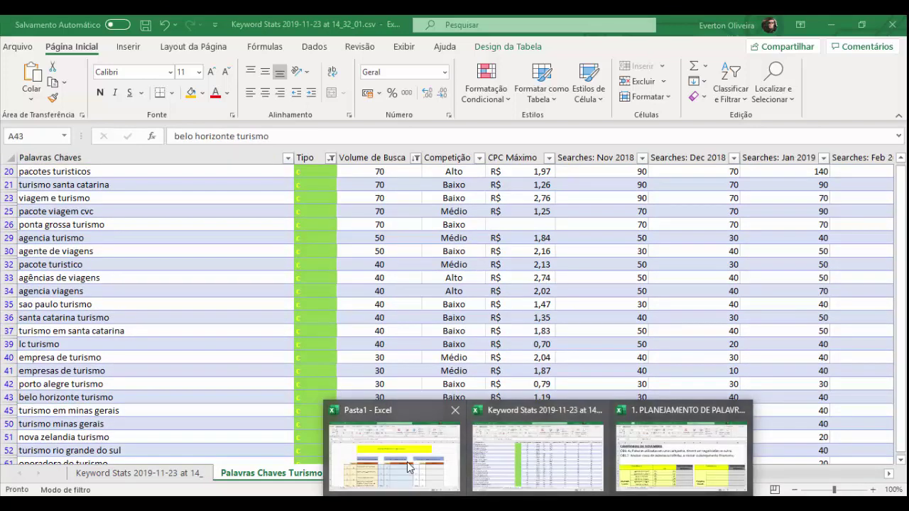
Switch to the Pasta1 ad plan and review the empty ad columns of the second and third groups
left_click(416, 451)
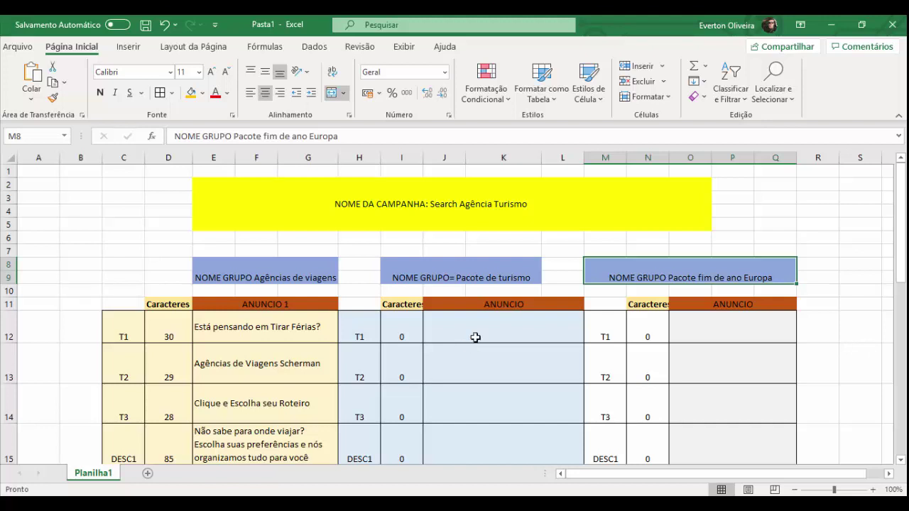
left_click(536, 322)
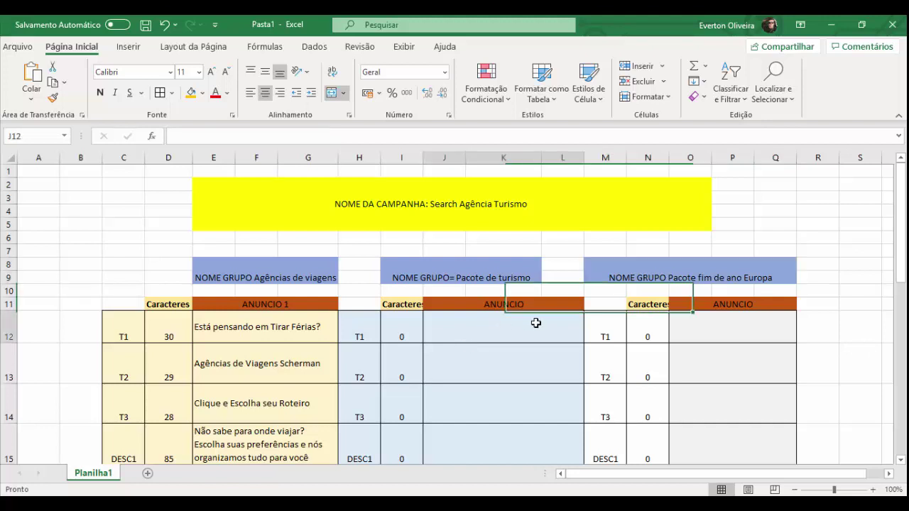
left_click(732, 334)
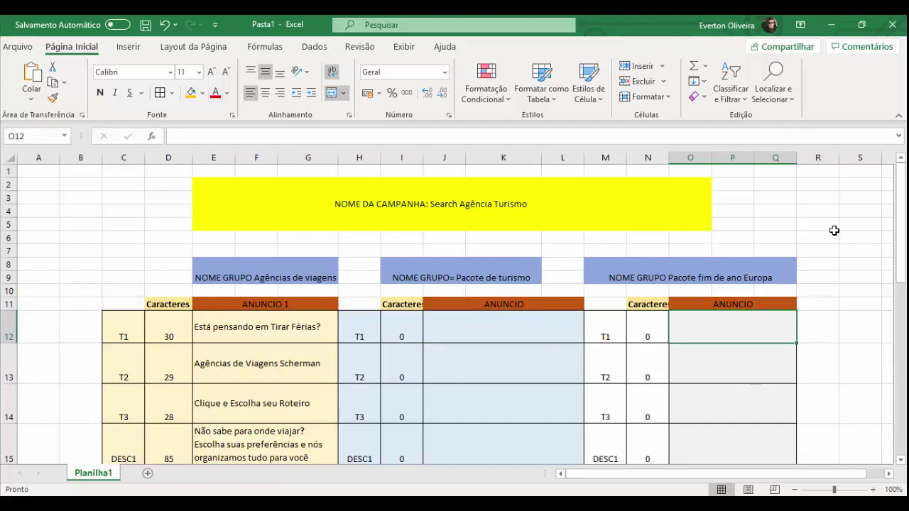
scroll(594, 276, "down", 1)
scroll(561, 289, "up", 1)
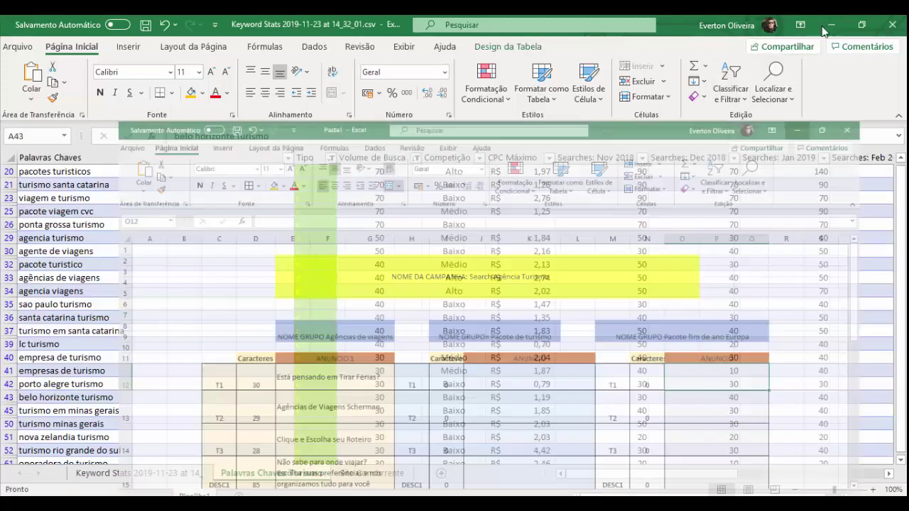
Return to the new campaign in Google Ads and shorten the default ad group name to "Grupo"
left_click(831, 24)
left_click(831, 25)
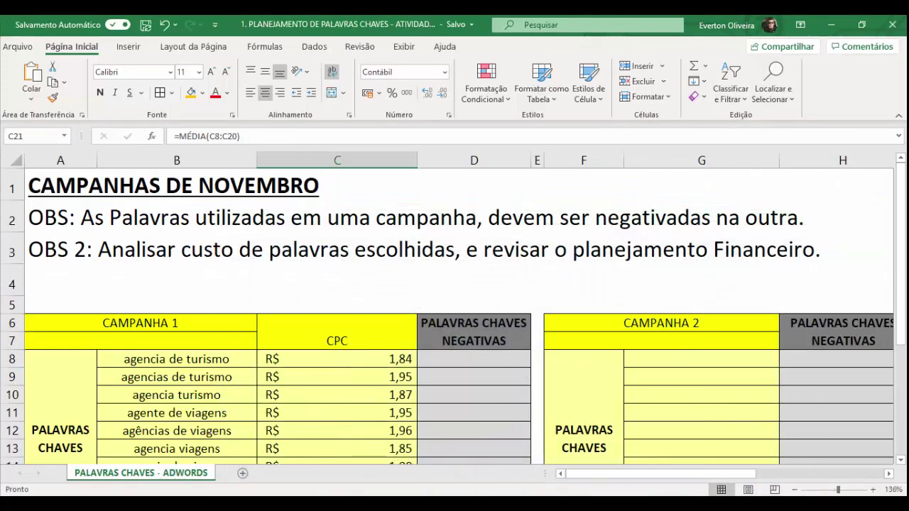
mouse_move(454, 504)
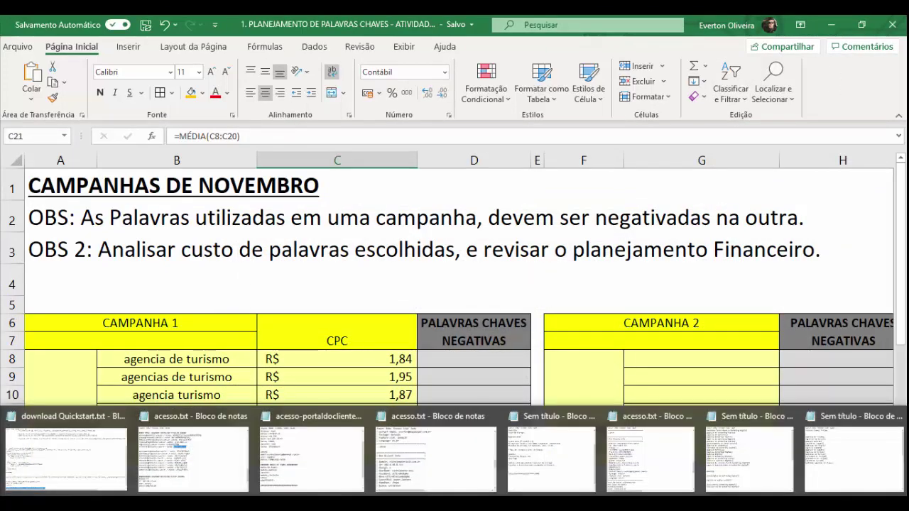
left_click(476, 505)
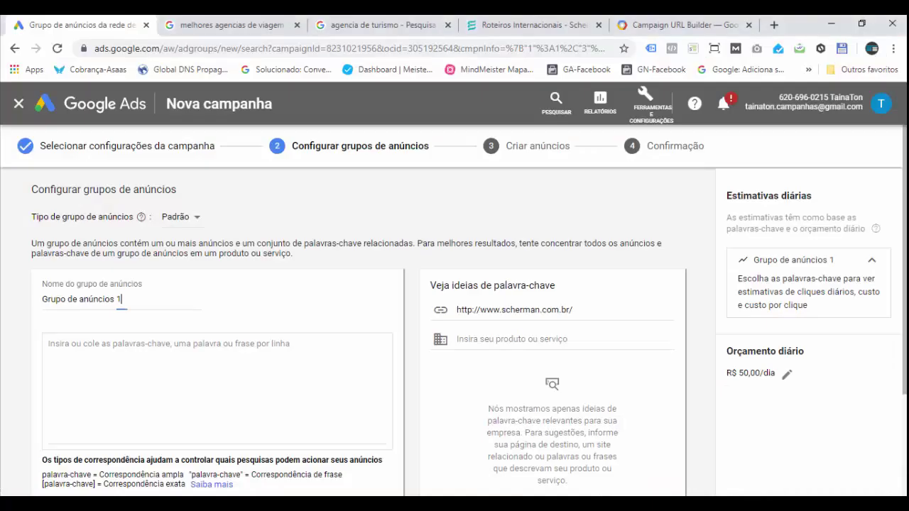
left_click_drag(121, 301, 69, 303)
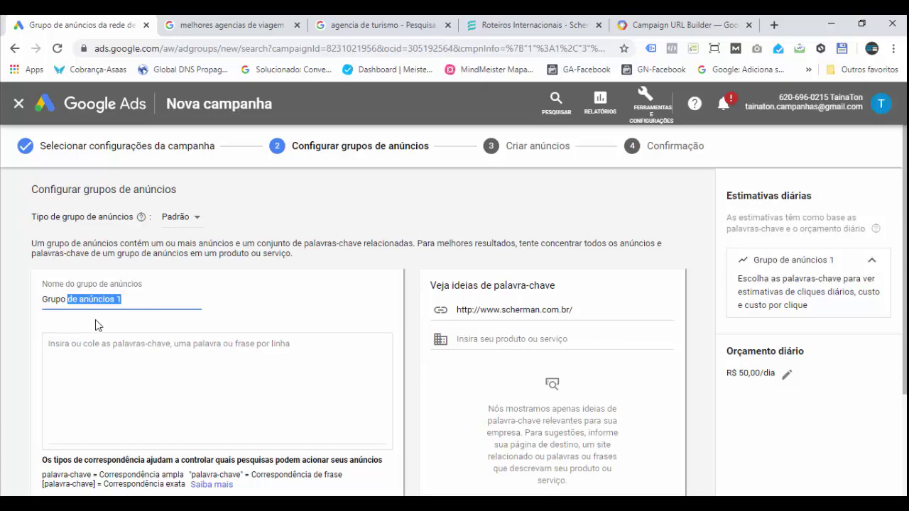
key("BackSpace")
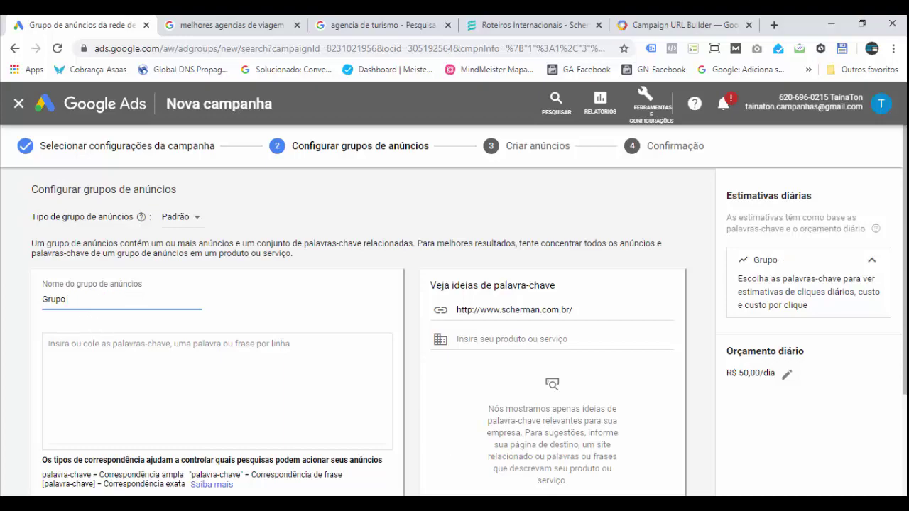
Copy "Agências de viagens" from the first group heading in the Pasta1 ad plan
mouse_move(540, 504)
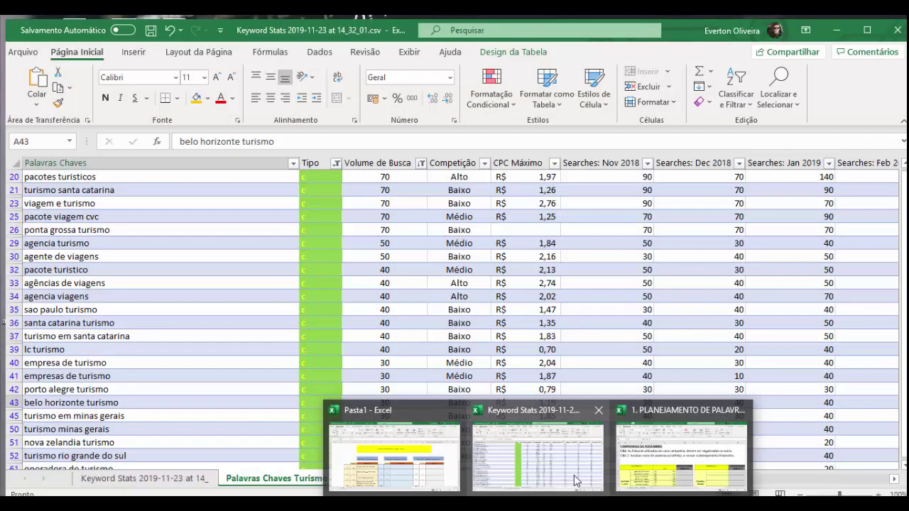
mouse_move(636, 466)
left_click(416, 459)
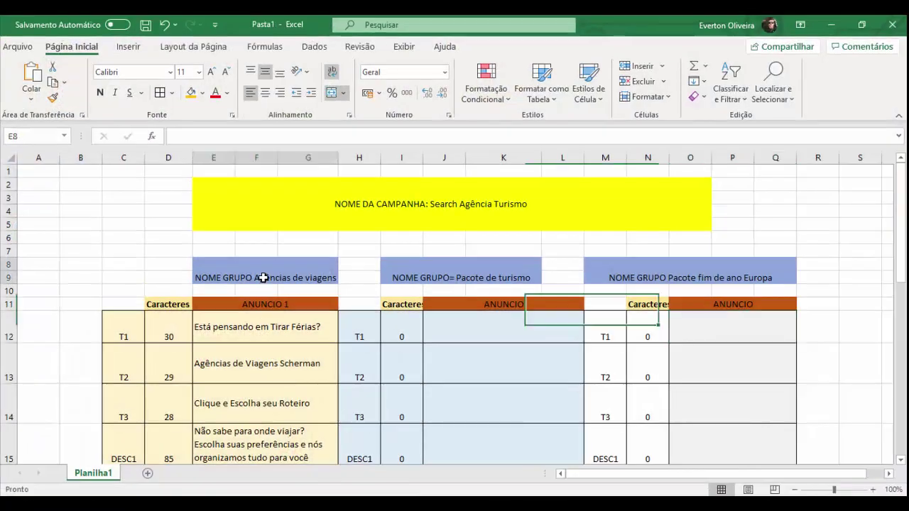
left_click(264, 277)
left_click_drag(233, 137, 319, 138)
key("ctrl+c")
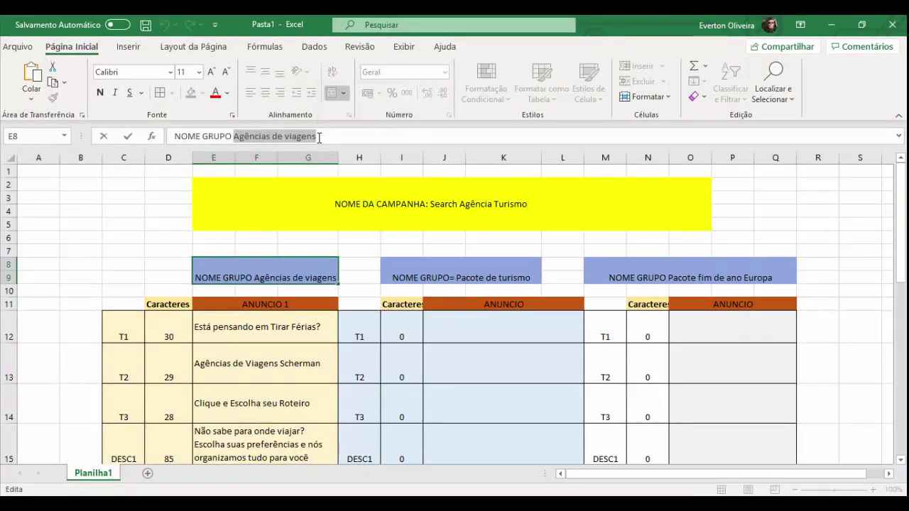
key("Return")
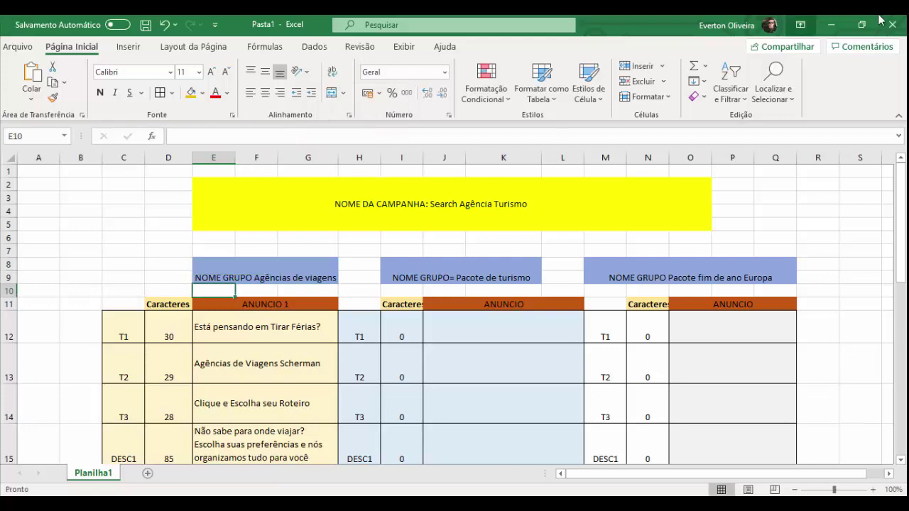
Switch back to Google Ads and complete the ad group name as "Grupo Agências de viagens" with the copied text
key("alt+Tab")
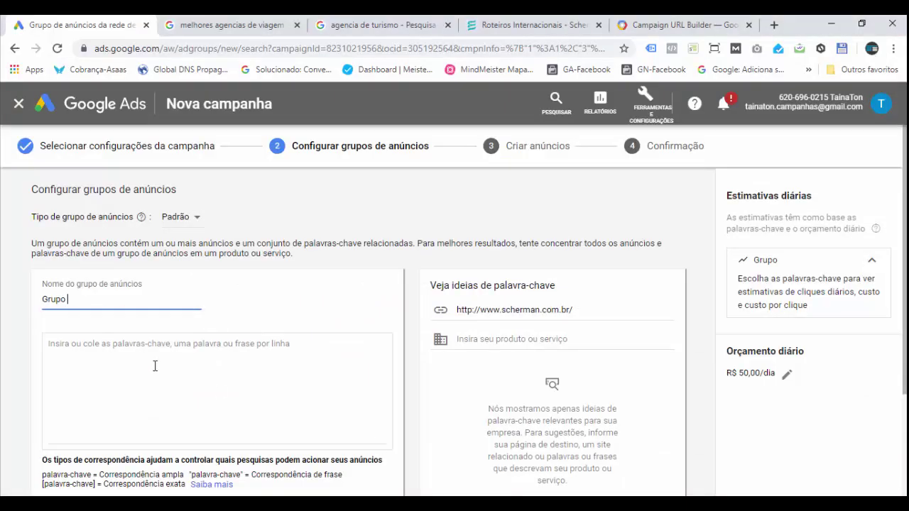
key("ctrl+v")
left_click(176, 343)
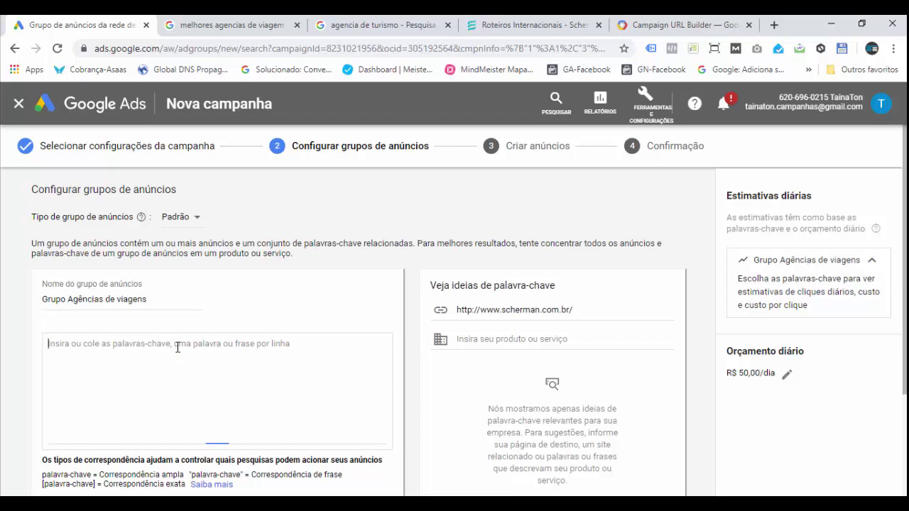
Copy the bracketed keywords, [agencia de turismo] through [melhores agencias de viagem], from the untitled Notepad note into the ad group's keyword list
scroll(224, 326, "down", 1)
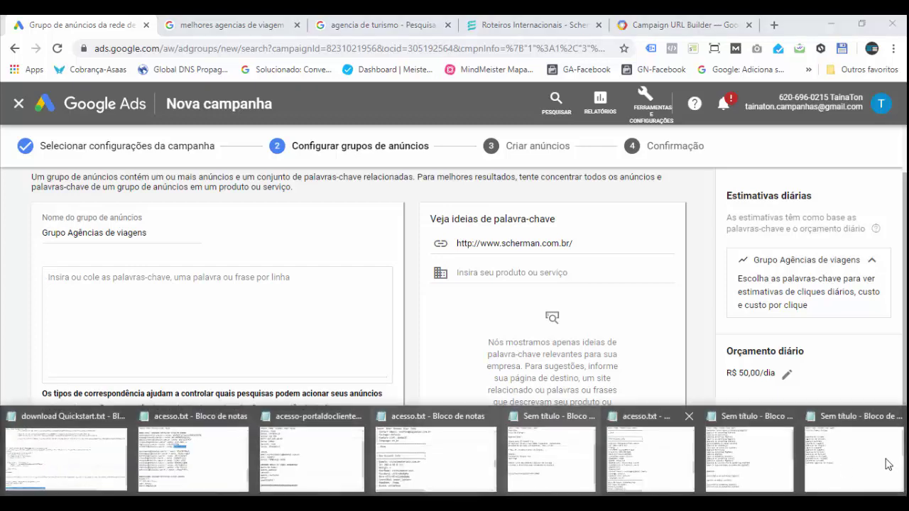
left_click(834, 465)
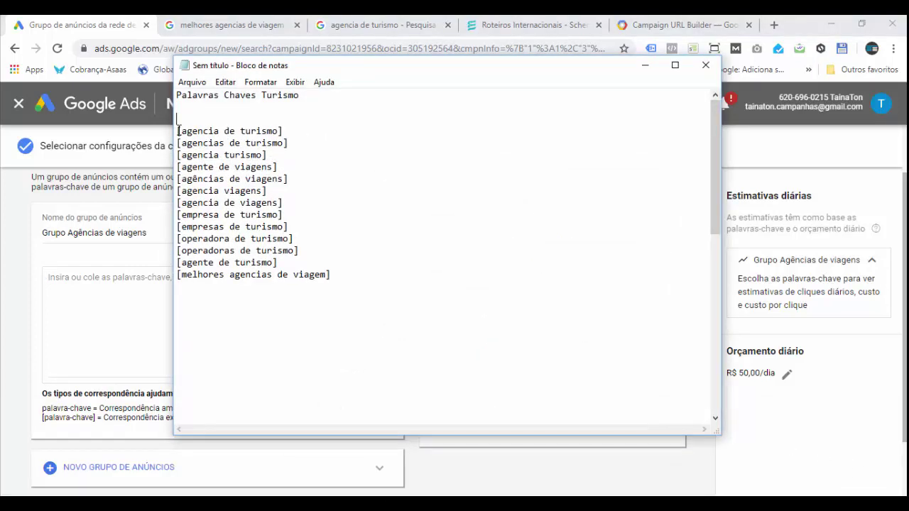
left_click_drag(178, 130, 350, 276)
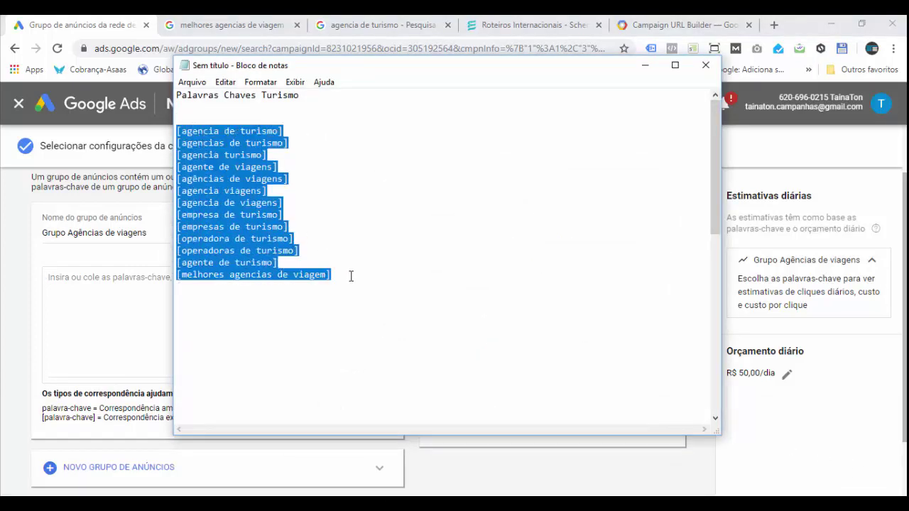
left_click(645, 65)
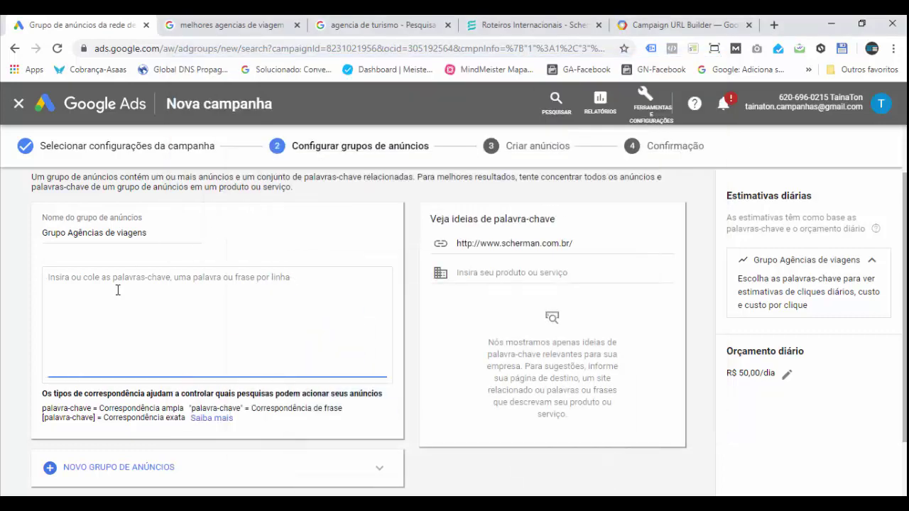
left_click(118, 290)
type("[agencia de turismo] [agencias de turismo] [agencia turismo] [agente de viagens] [agências de viagens] [agencia viagens] [agencia de viagens] [empresa de turismo] [empresas de turismo] [operadora de turismo] [operadoras de turismo] [operador de turismo] [melhores agencias de viagens]")
Review the ad group's exact-match keywords from start to end alongside the explanation of match types
scroll(213, 313, "up", 2)
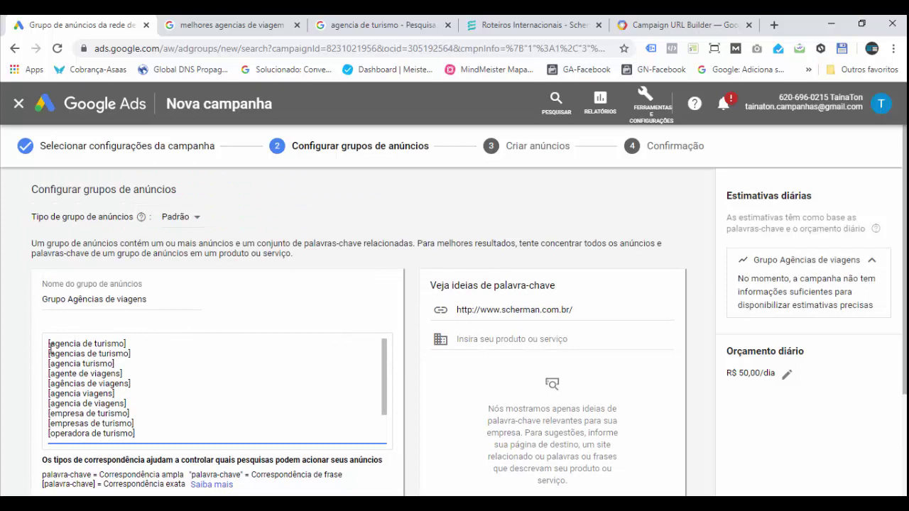
scroll(342, 361, "down", 1)
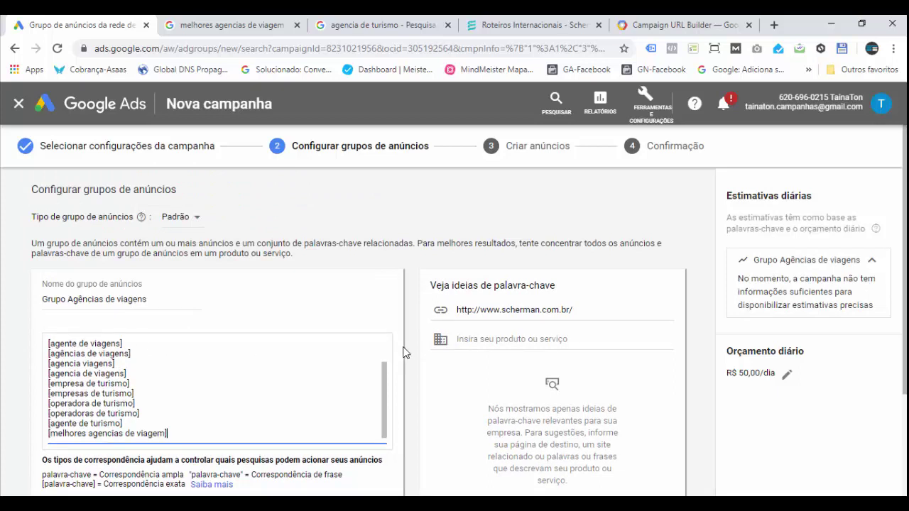
scroll(209, 329, "down", 1)
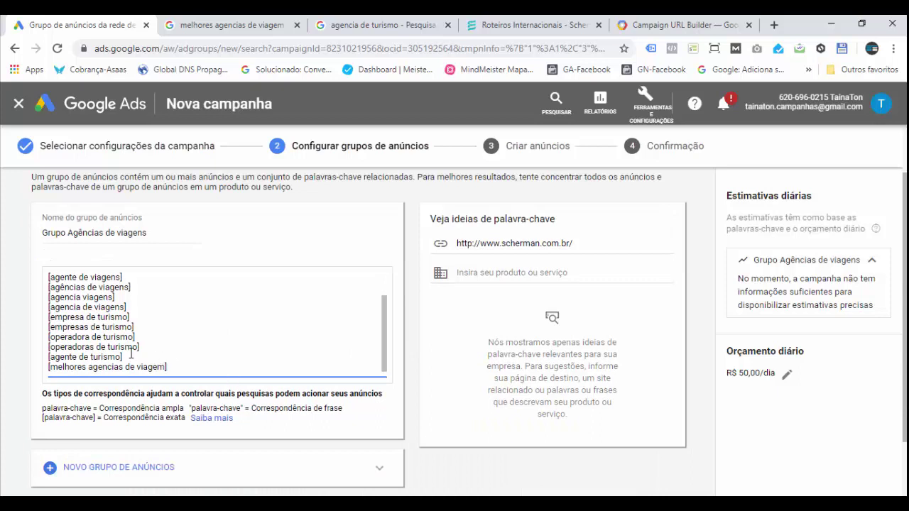
scroll(101, 301, "up", 2)
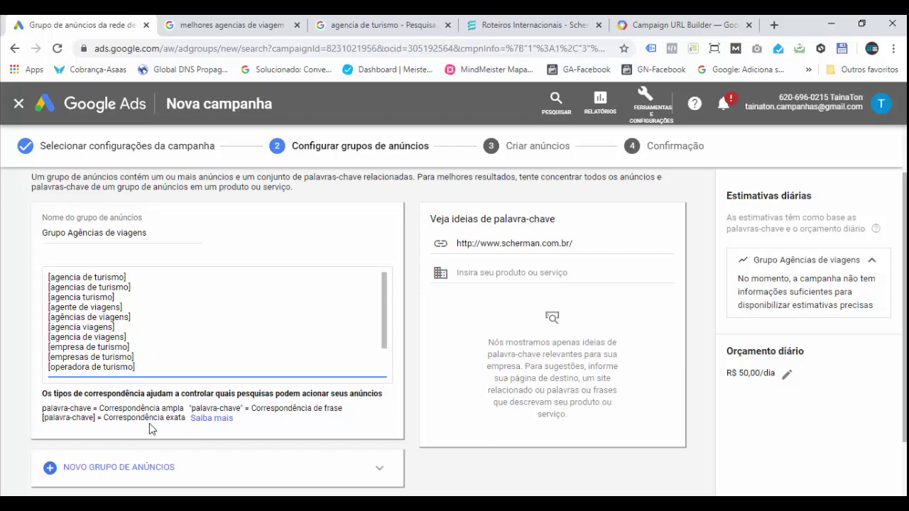
scroll(174, 355, "up", 1)
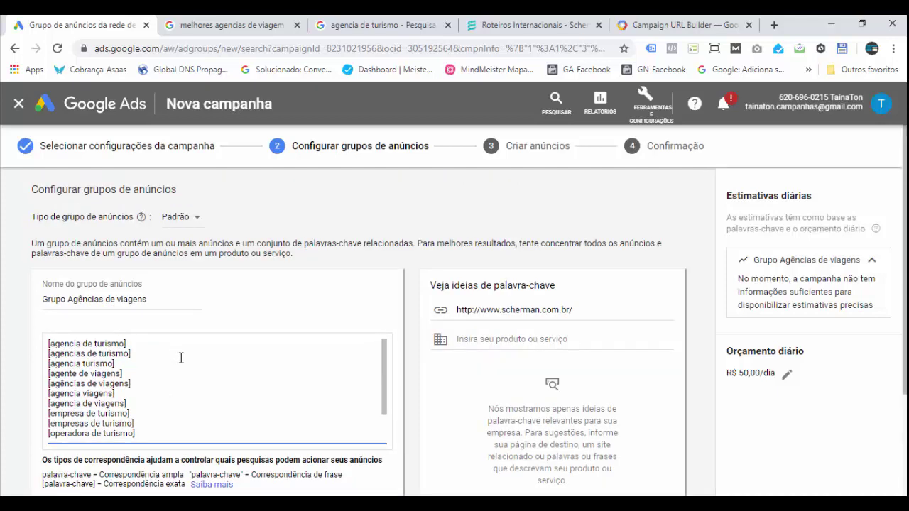
scroll(180, 357, "down", 1)
key("Return")
type("[melhores agencias de viagem]")
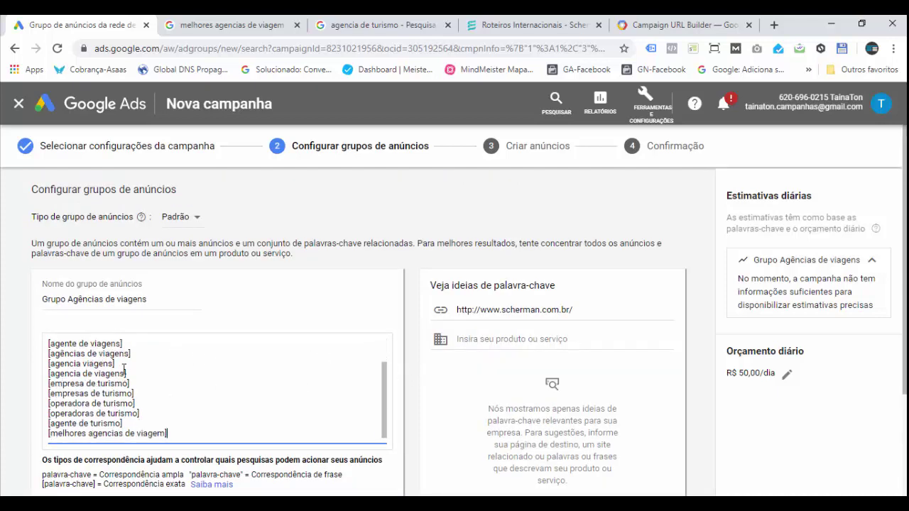
scroll(84, 373, "down", 1)
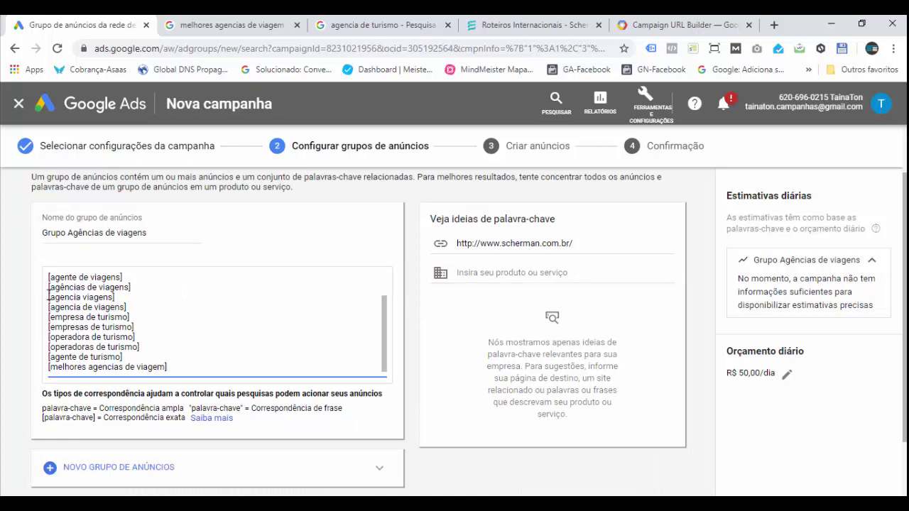
scroll(151, 316, "up", 1)
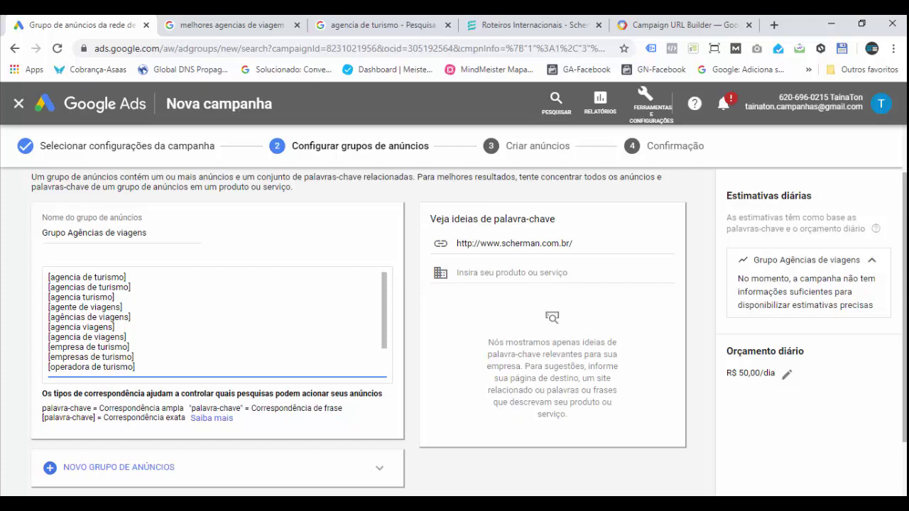
Open the Keyword Stats workbook and examine the search volume of the keywords cvc pacotes and agencia de viagens
left_click(538, 506)
left_click(436, 485)
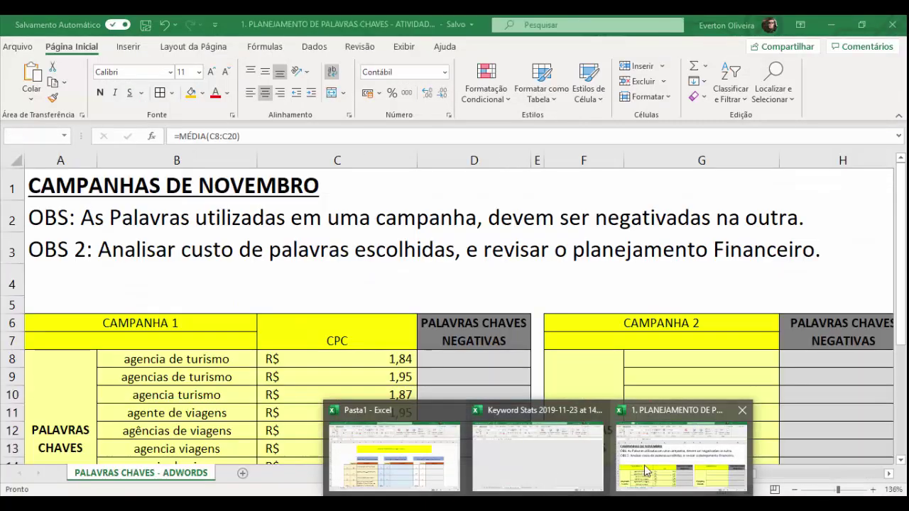
left_click(541, 460)
scroll(121, 304, "up", 4)
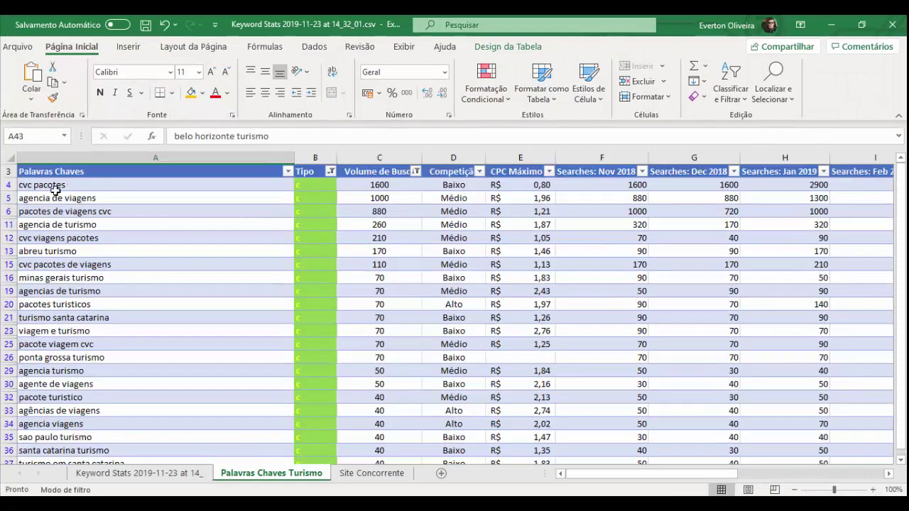
left_click(373, 186)
left_click(133, 199)
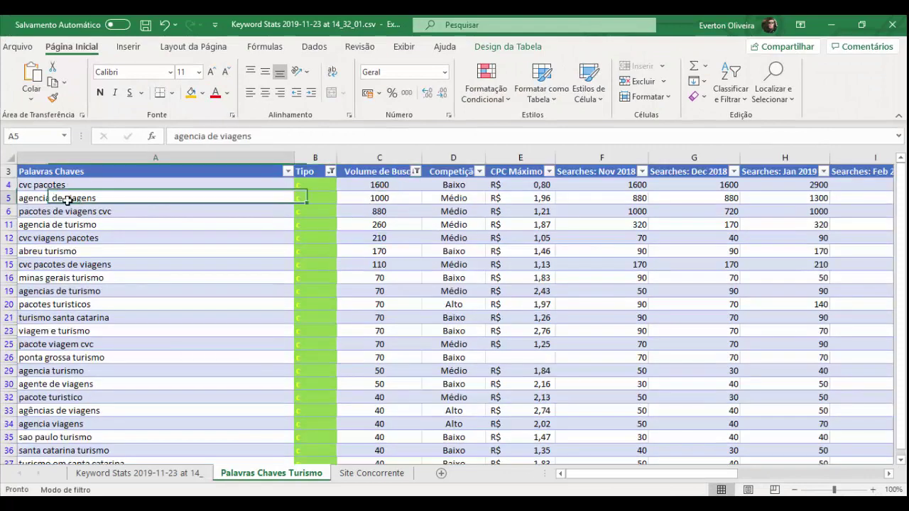
left_click(405, 198)
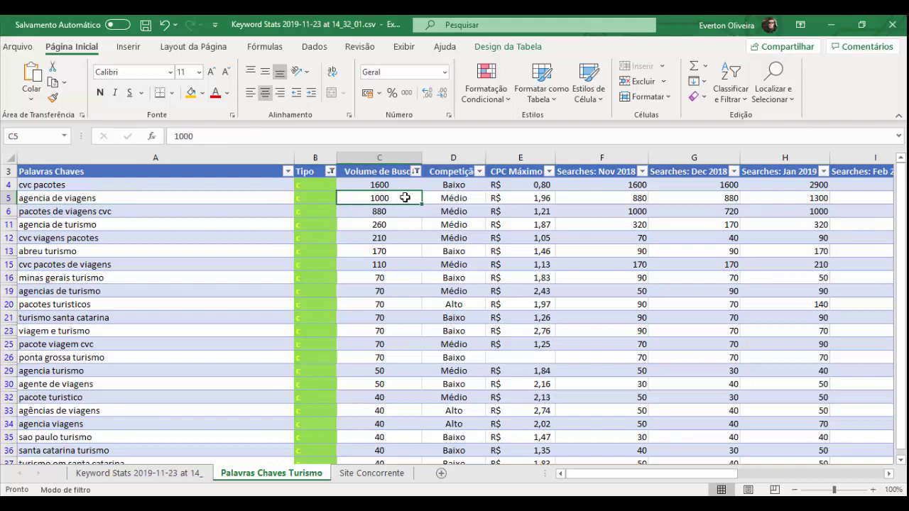
left_click(156, 197)
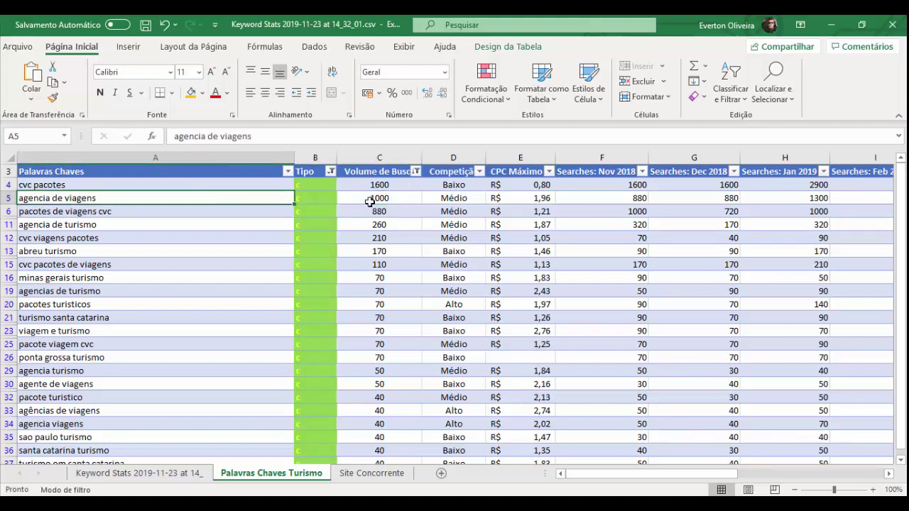
left_click(369, 198)
left_click(118, 199)
Return to Google Ads and highlight [agencia de turismo] in the ad group's keyword list while reviewing the entries
key("alt+Tab")
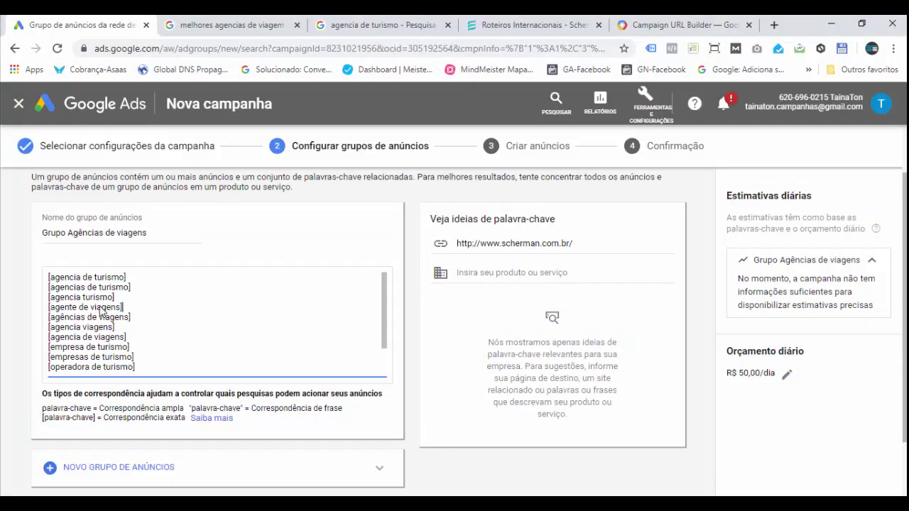
scroll(103, 311, "up", 1)
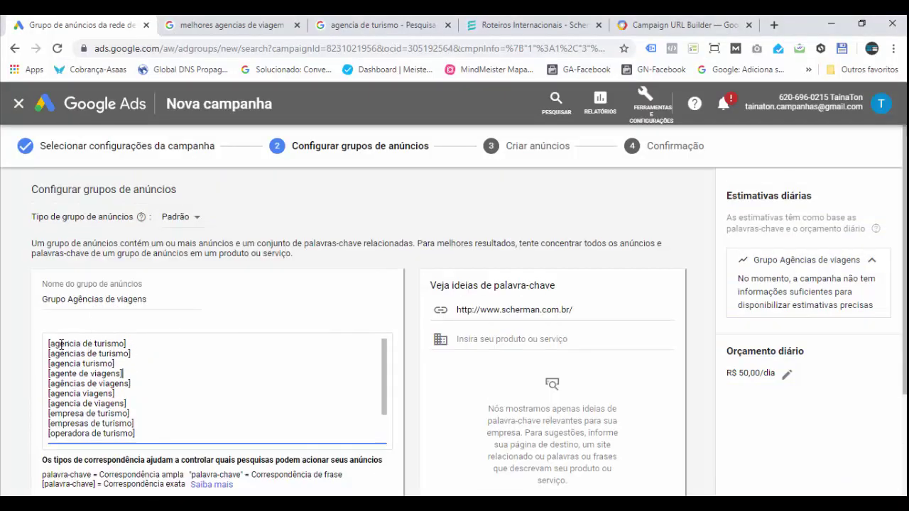
left_click_drag(48, 344, 125, 343)
scroll(182, 362, "down", 1)
scroll(180, 363, "up", 1)
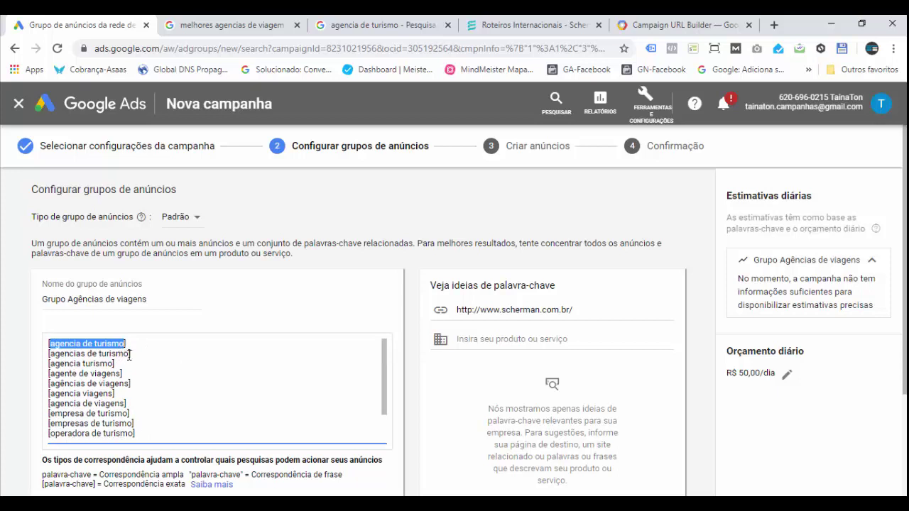
Review the ad group's exact-match keywords from start to end, highlighting entries such as [agencias de turismo] and [agencia de viagens]
left_click_drag(129, 354, 110, 353)
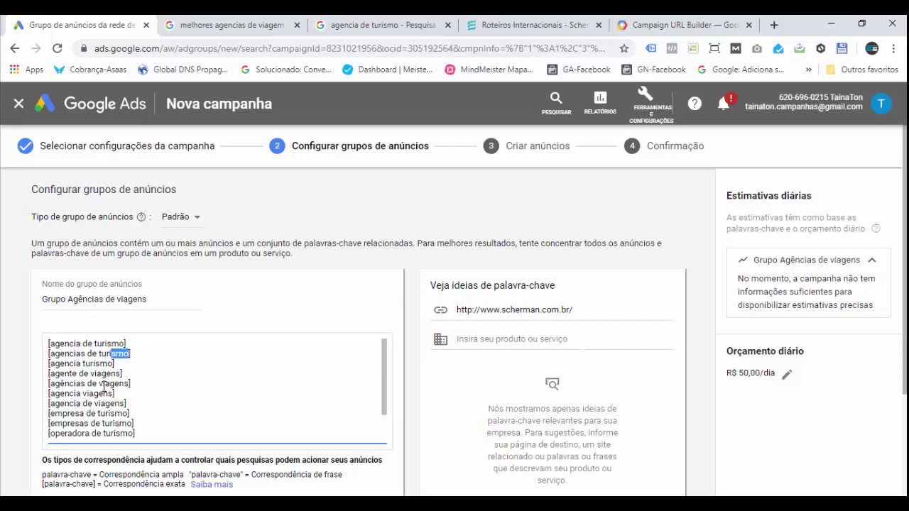
left_click(107, 374)
scroll(70, 374, "down", 2)
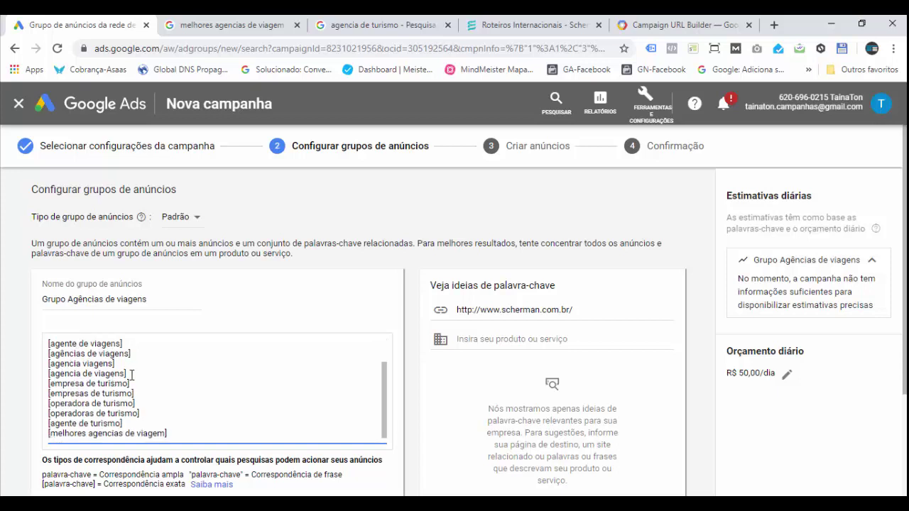
left_click_drag(131, 375, 52, 375)
left_click(79, 375)
scroll(355, 387, "up", 2)
scroll(397, 375, "down", 1)
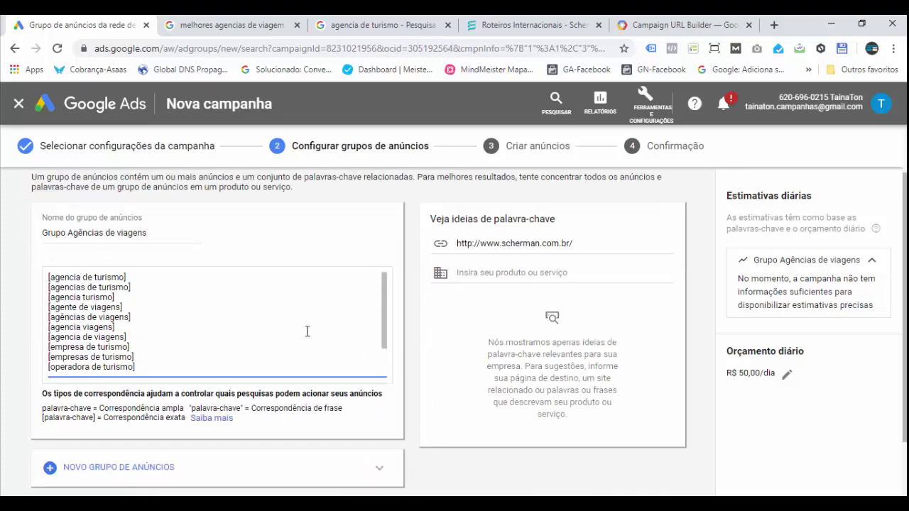
scroll(94, 325, "down", 2)
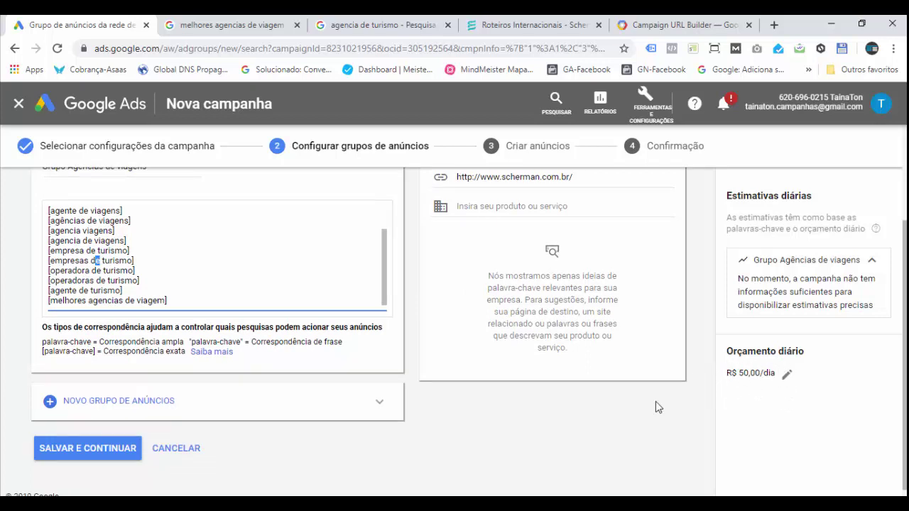
scroll(303, 282, "up", 4)
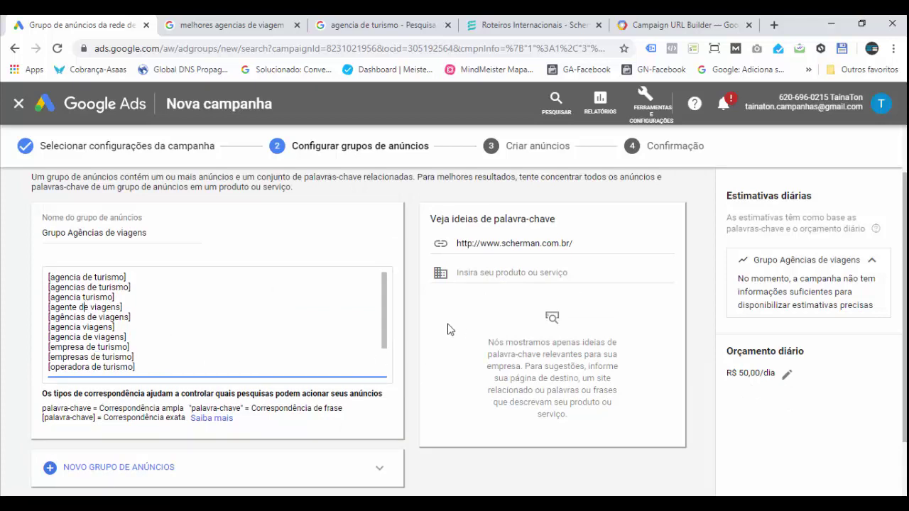
scroll(382, 327, "down", 2)
scroll(383, 325, "up", 4)
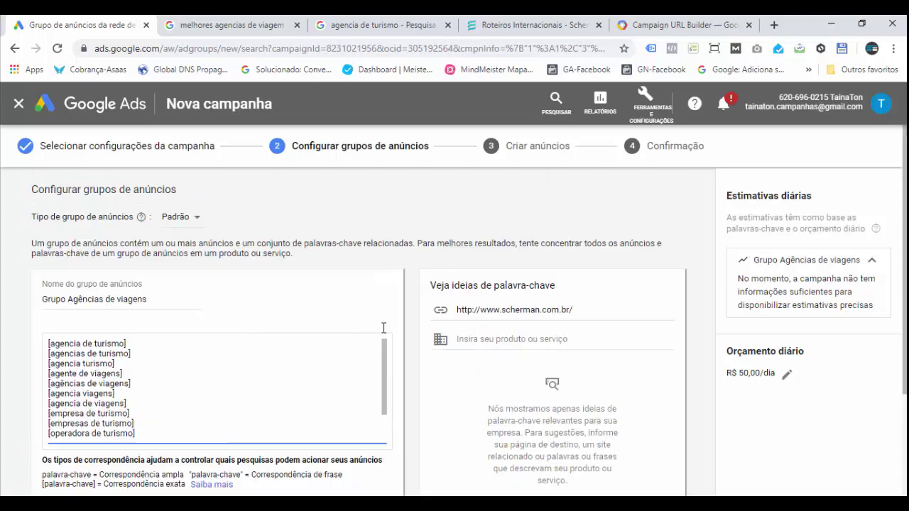
scroll(425, 382, "down", 2)
scroll(388, 331, "down", 2)
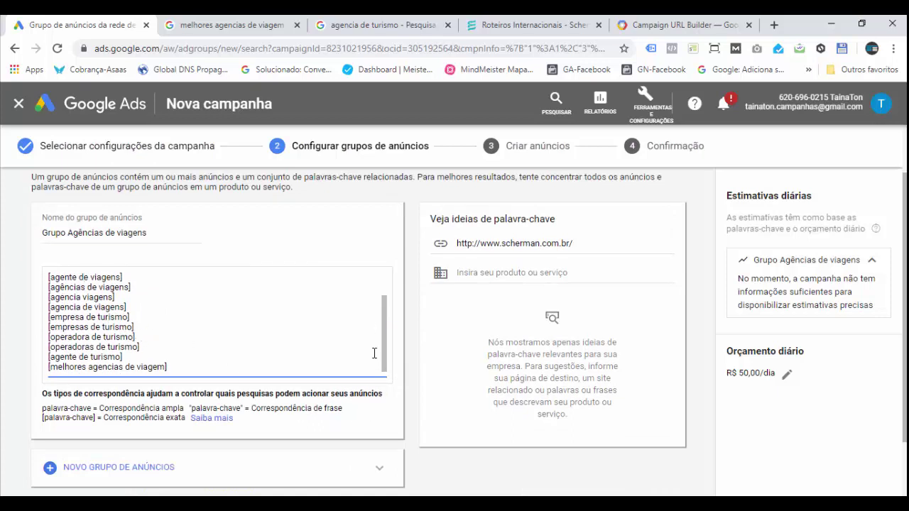
Save the ad group Grupo Agências de viagens with its keywords and continue to ad creation
scroll(426, 391, "down", 2)
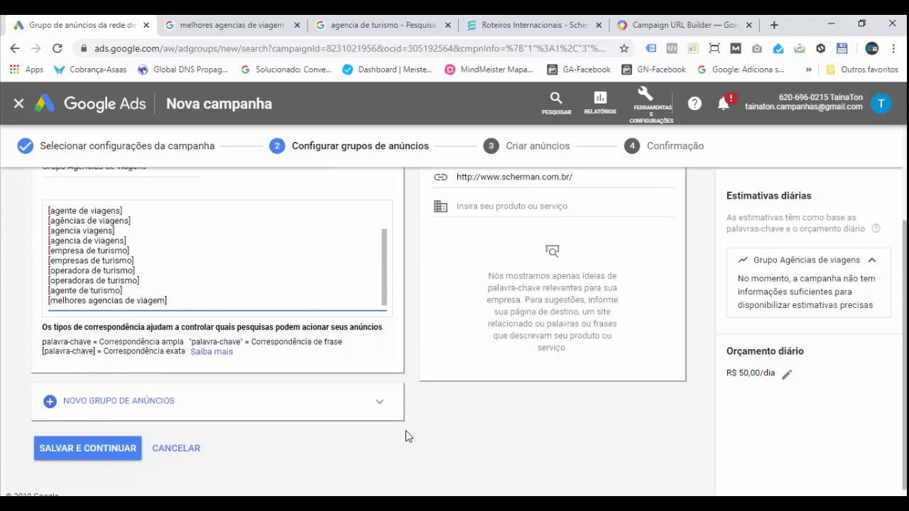
scroll(400, 362, "up", 2)
scroll(375, 331, "up", 1)
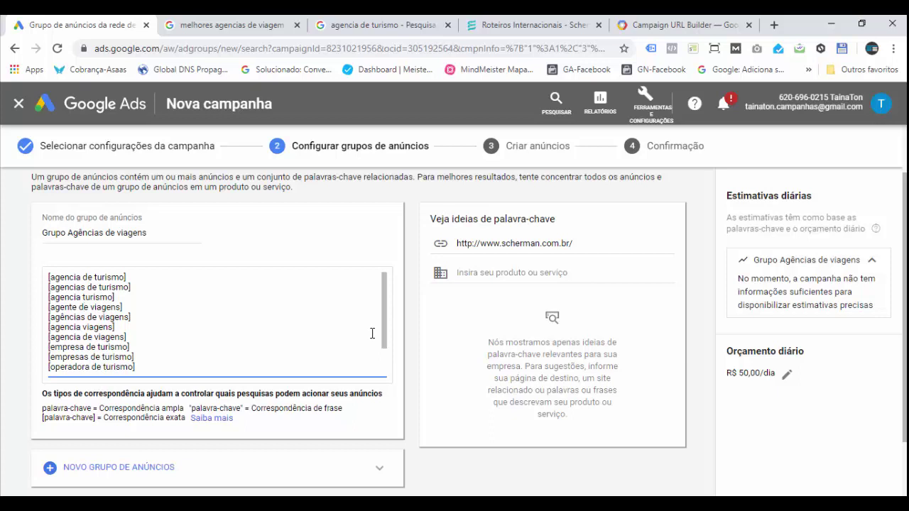
scroll(382, 415, "down", 2)
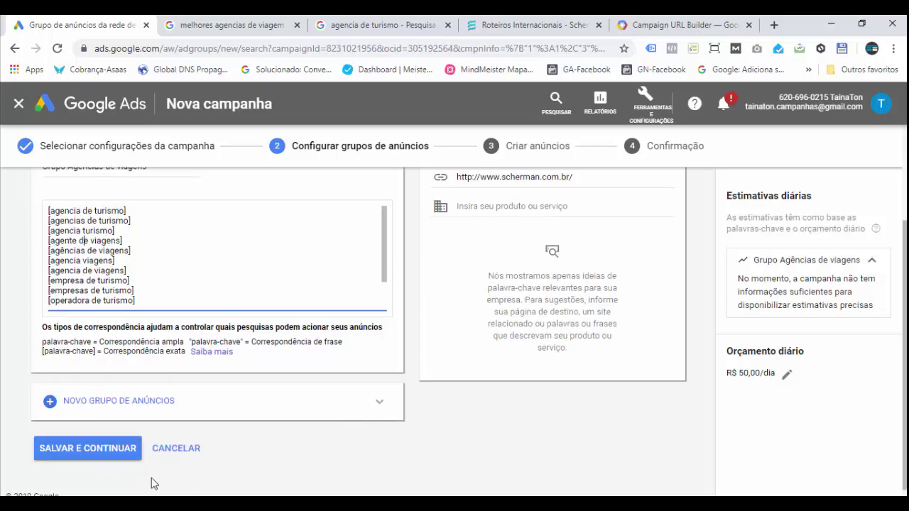
left_click(71, 446)
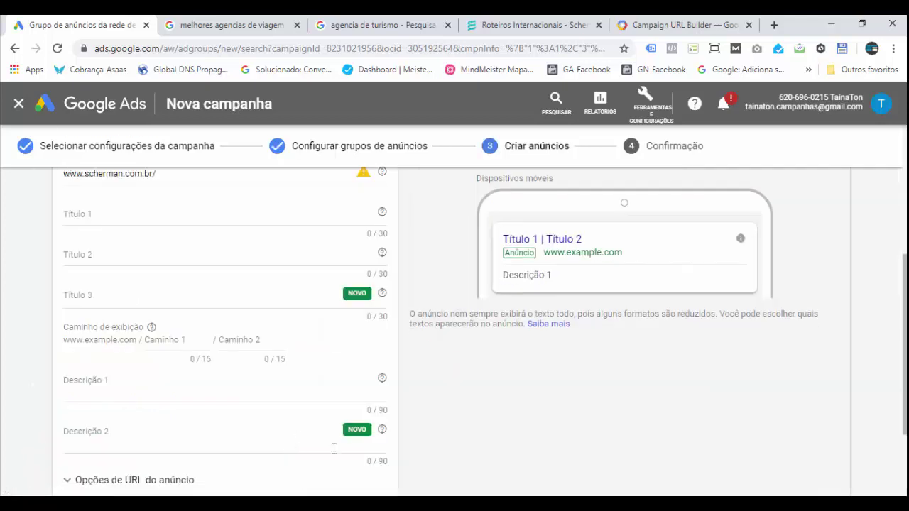
Examine the new text ad form, going through its three headline fields and the final URL
scroll(440, 412, "up", 3)
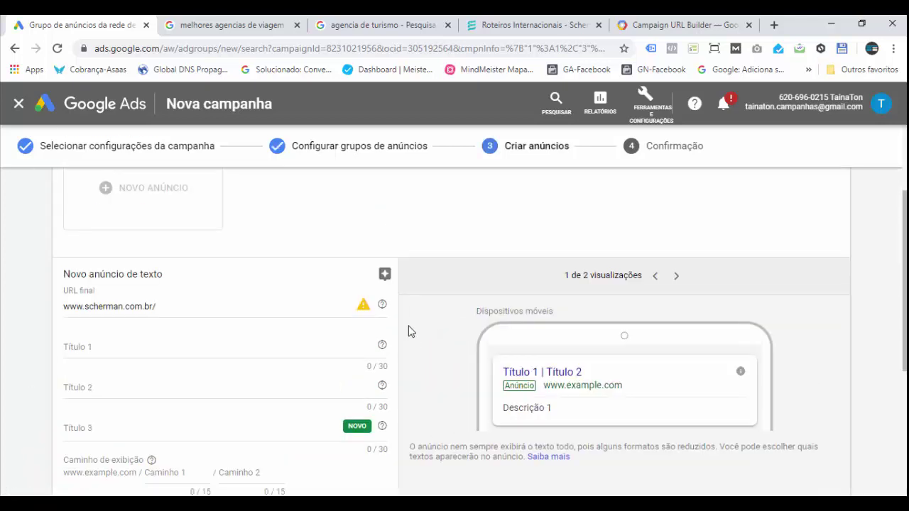
scroll(435, 359, "down", 2)
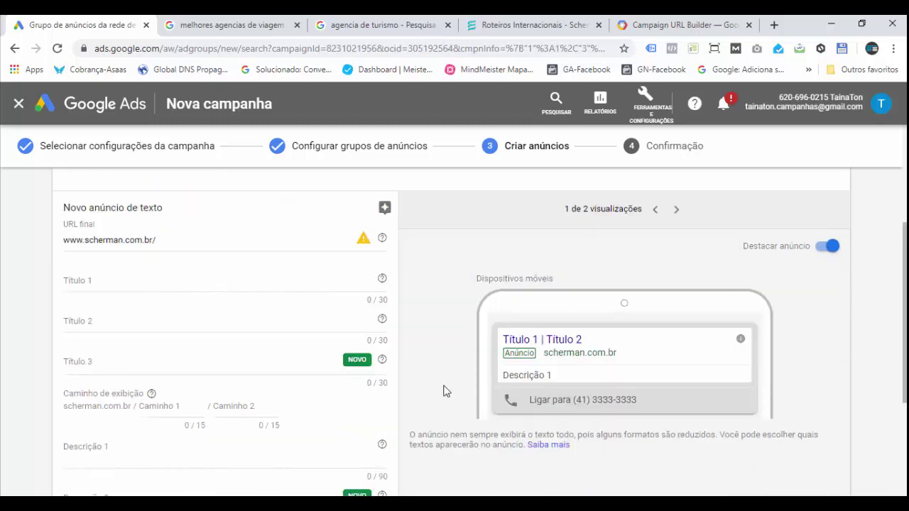
left_click(150, 281)
left_click(119, 326)
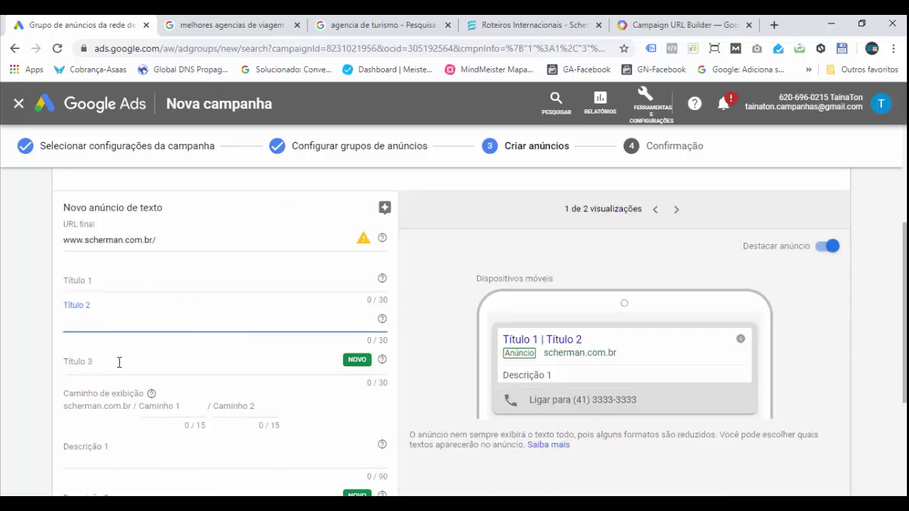
left_click(119, 362)
left_click(196, 242)
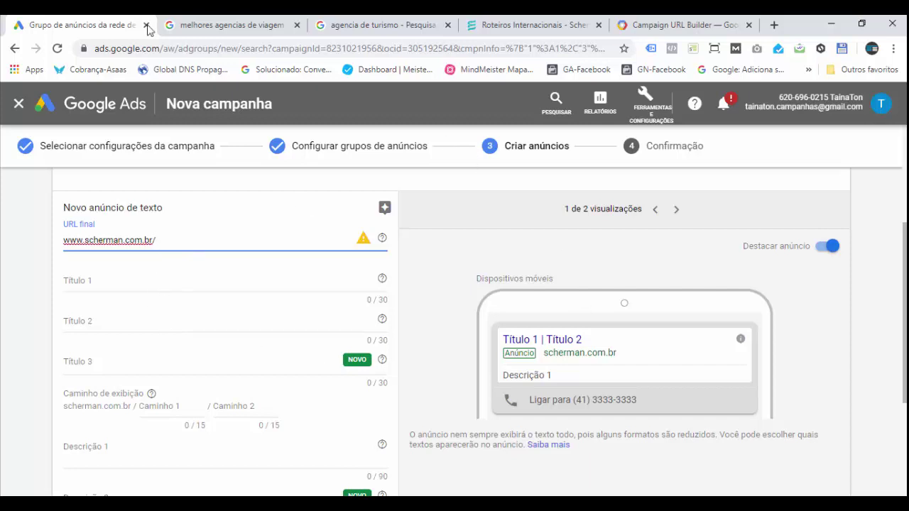
Open the Ativa Turismo ad from the melhores agencias de viagem search results in a separate window, view its landing page and close it
left_click(198, 24)
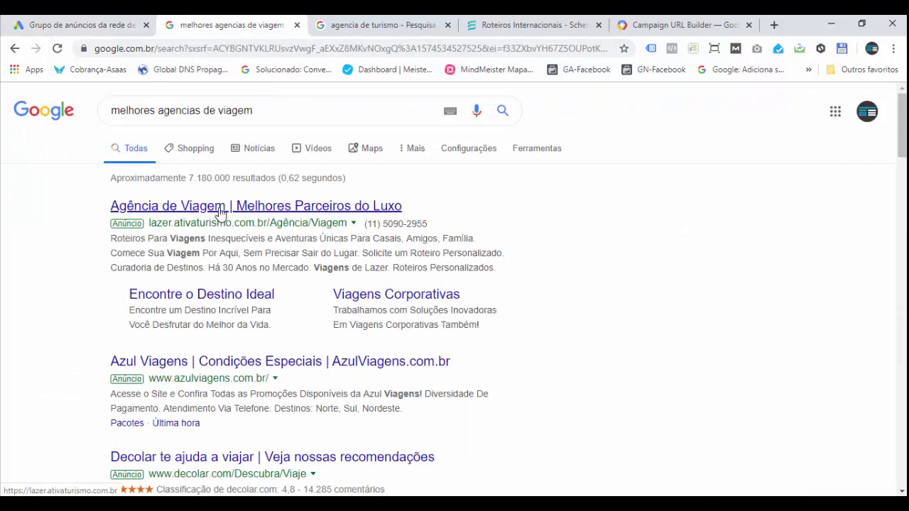
left_click(179, 221, "shift")
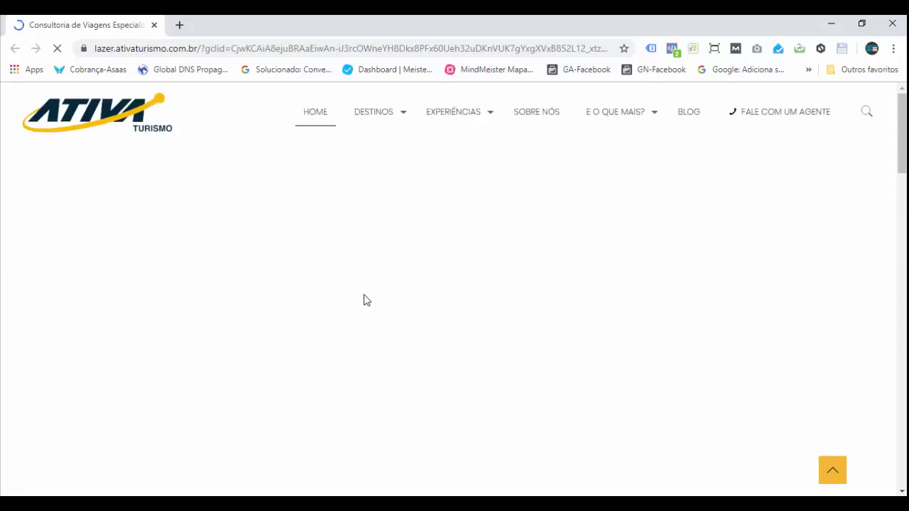
left_click(894, 25)
Return to the Google Ads campaign and highlight the new text ad's final URL
left_click(81, 25)
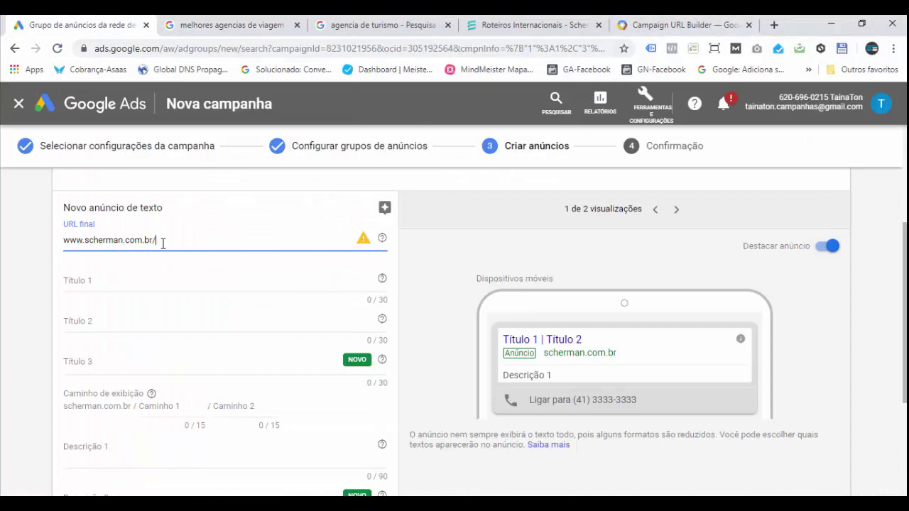
left_click_drag(163, 243, 63, 248)
left_click(199, 240)
Switch to the Campaign URL Builder page and examine its campaign source, medium and name fields and the generated URL
left_click(634, 25)
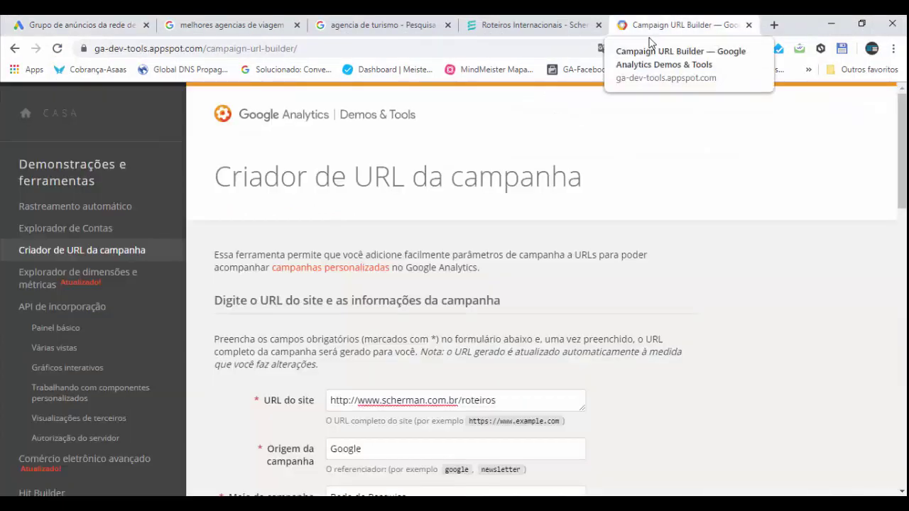
scroll(696, 390, "down", 1)
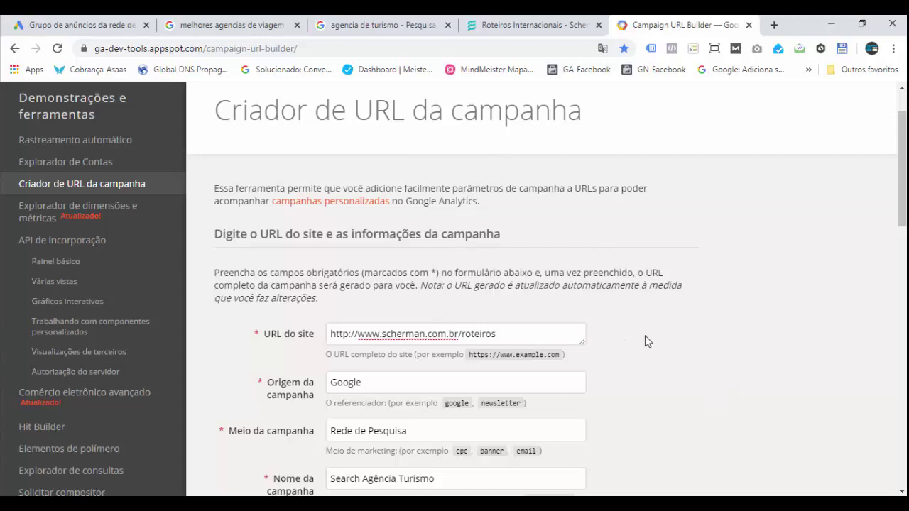
scroll(638, 295, "up", 1)
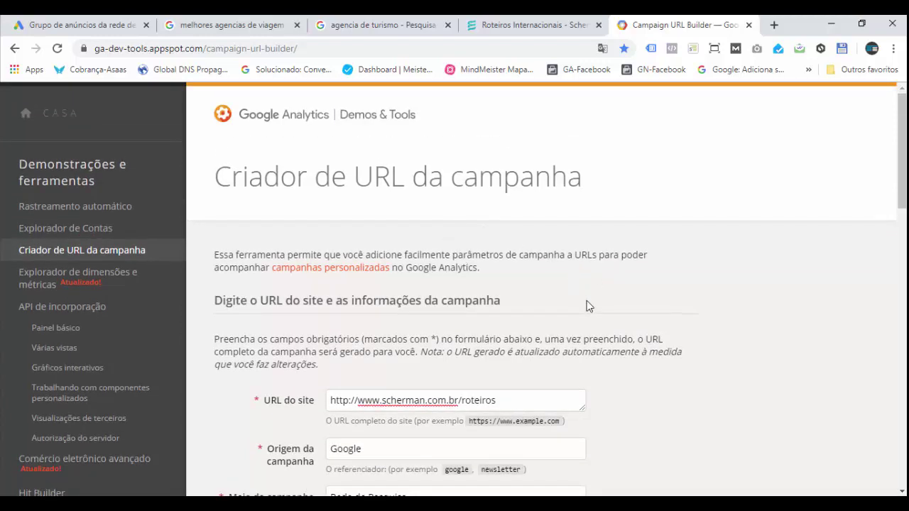
scroll(717, 361, "down", 1)
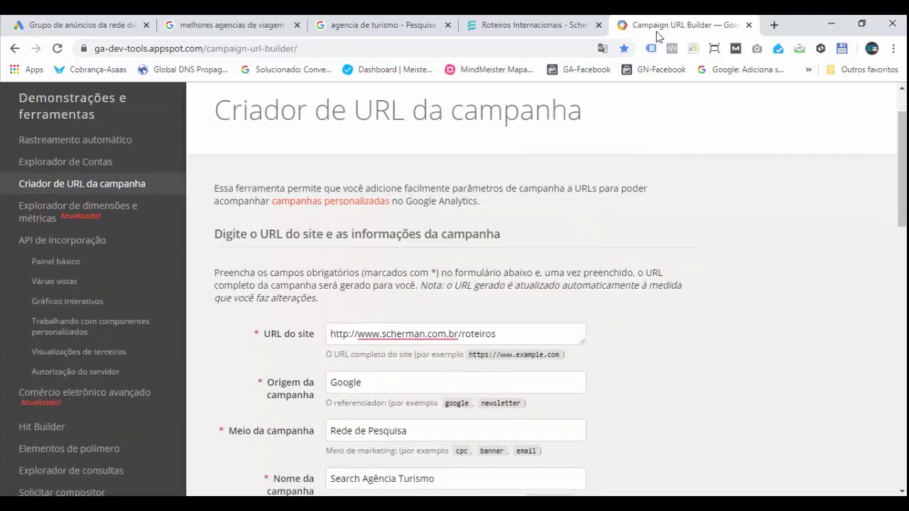
scroll(694, 377, "down", 1)
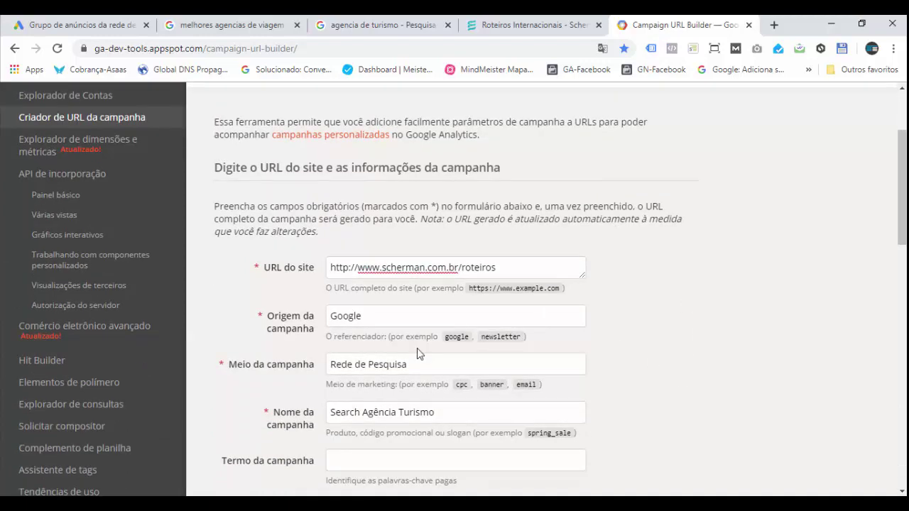
scroll(596, 395, "down", 3)
scroll(581, 399, "down", 1)
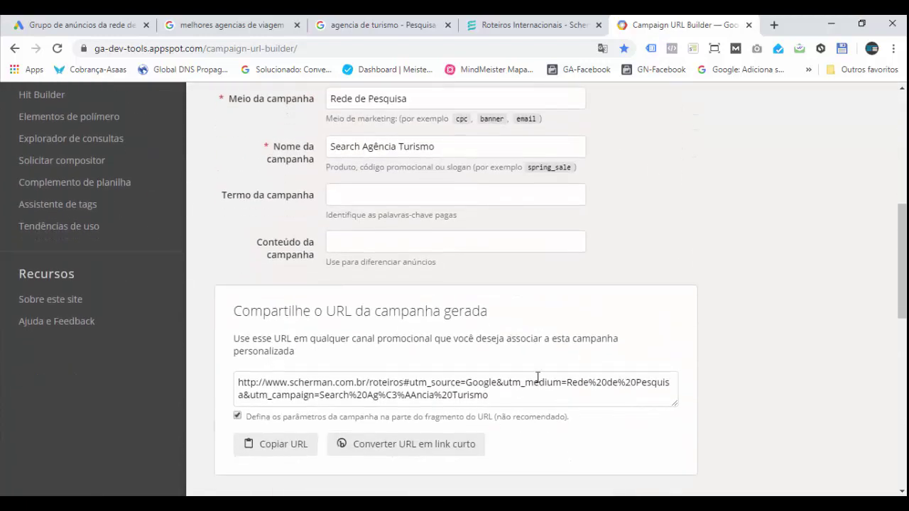
scroll(538, 376, "up", 2)
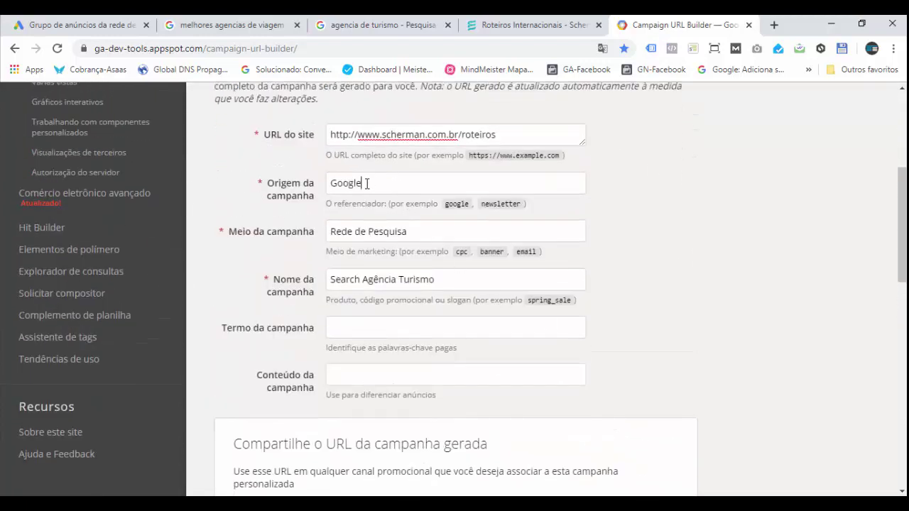
left_click(368, 183)
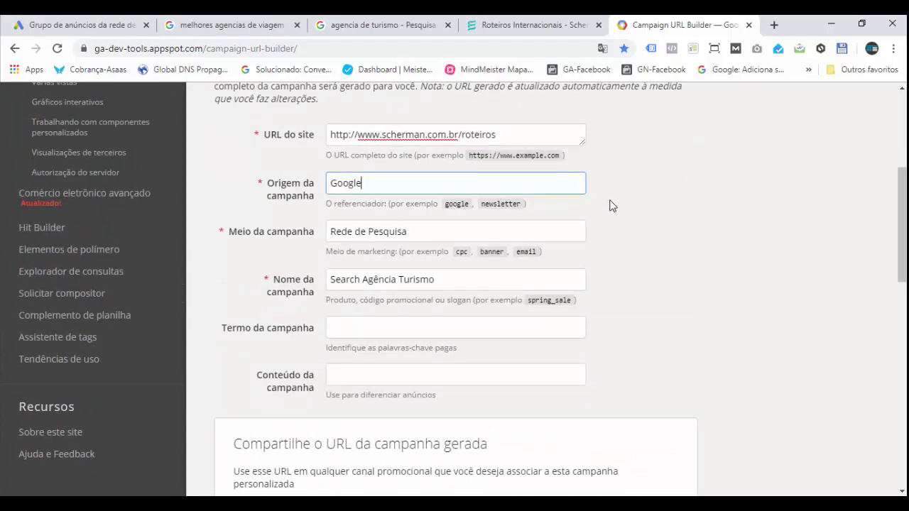
scroll(609, 206, "up", 1)
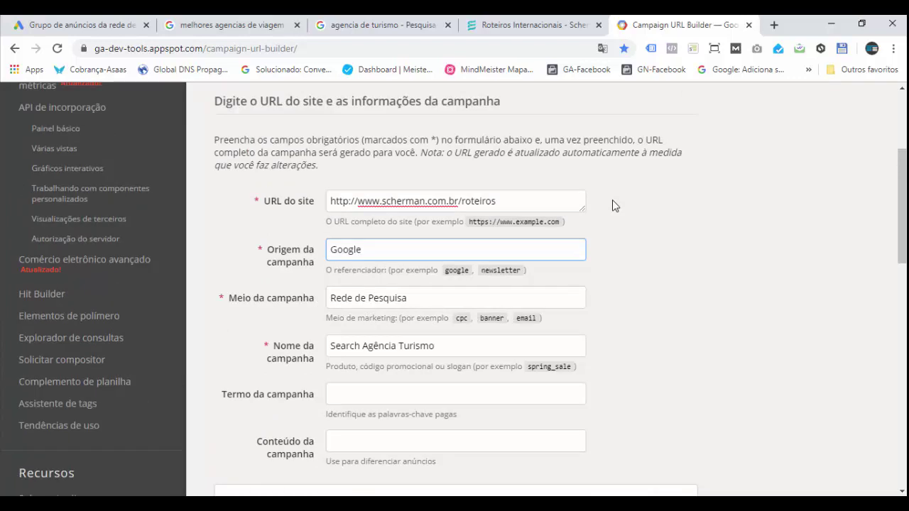
left_click_drag(500, 202, 326, 199)
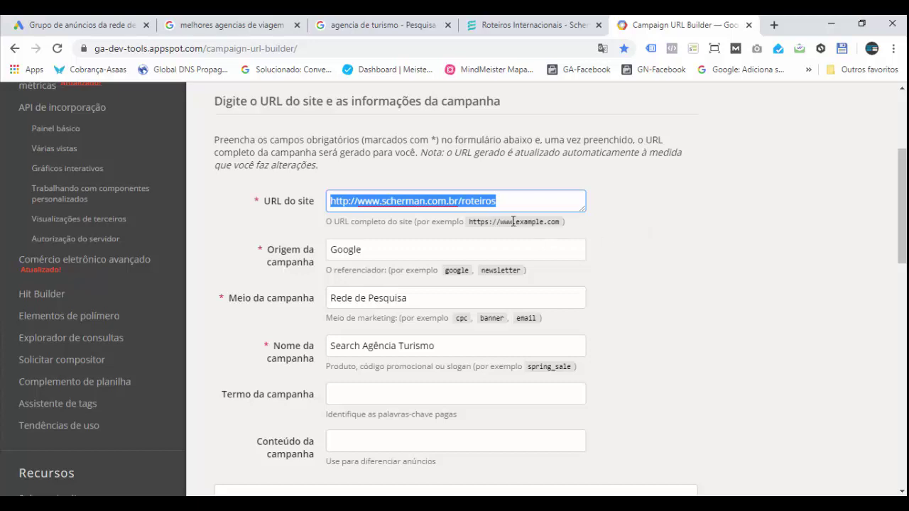
left_click(497, 202)
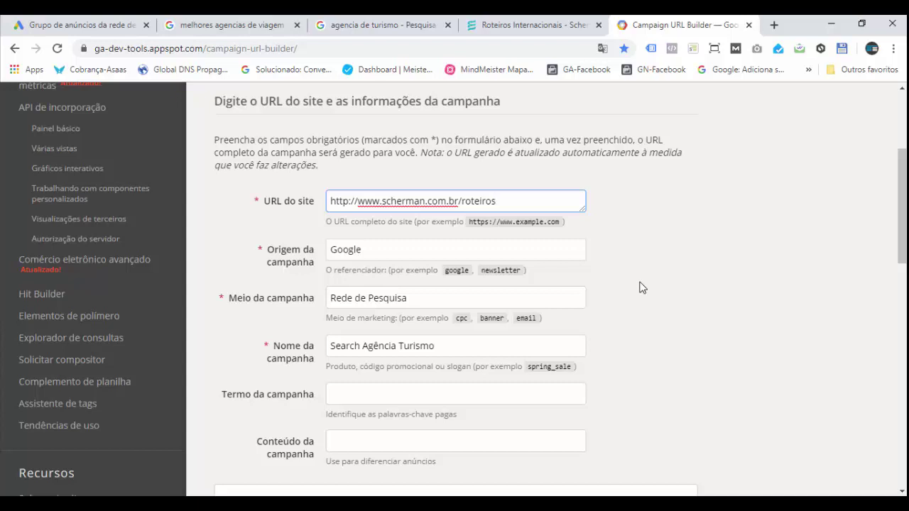
scroll(477, 264, "up", 1)
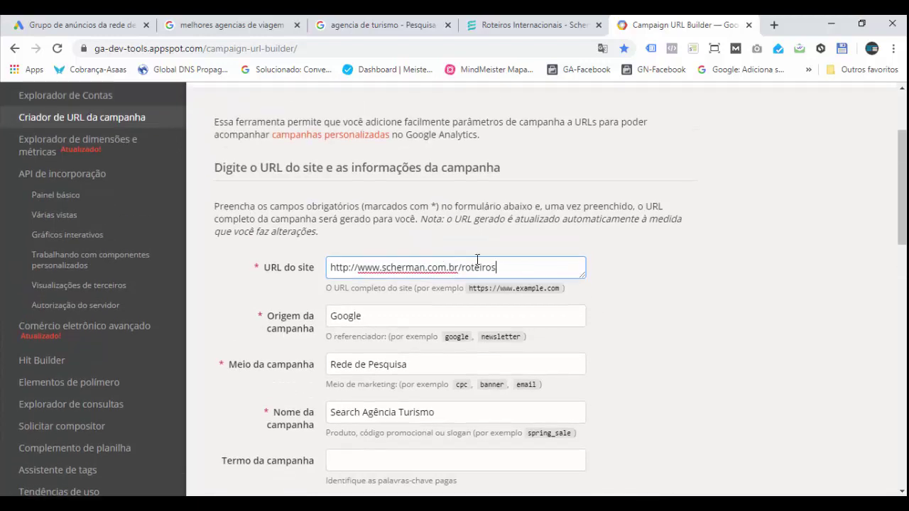
scroll(473, 234, "down", 1)
scroll(616, 303, "down", 1)
scroll(405, 310, "down", 4)
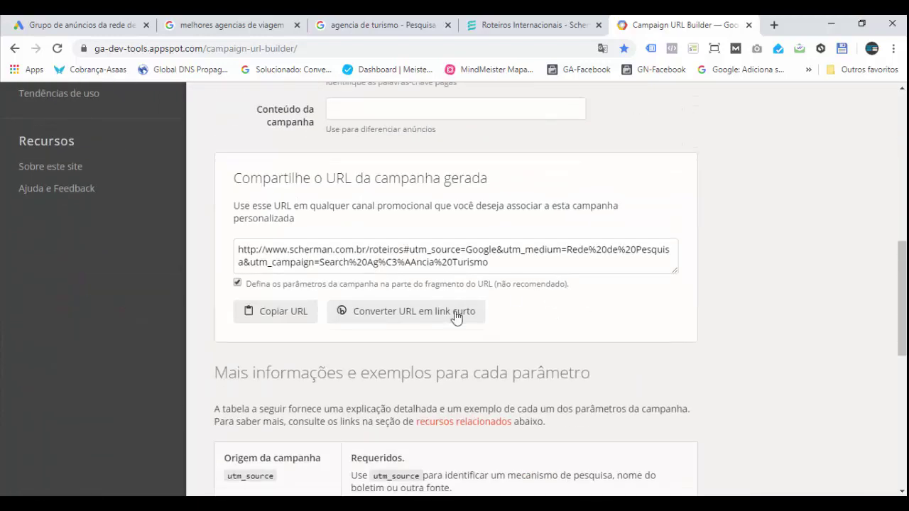
scroll(519, 296, "up", 5)
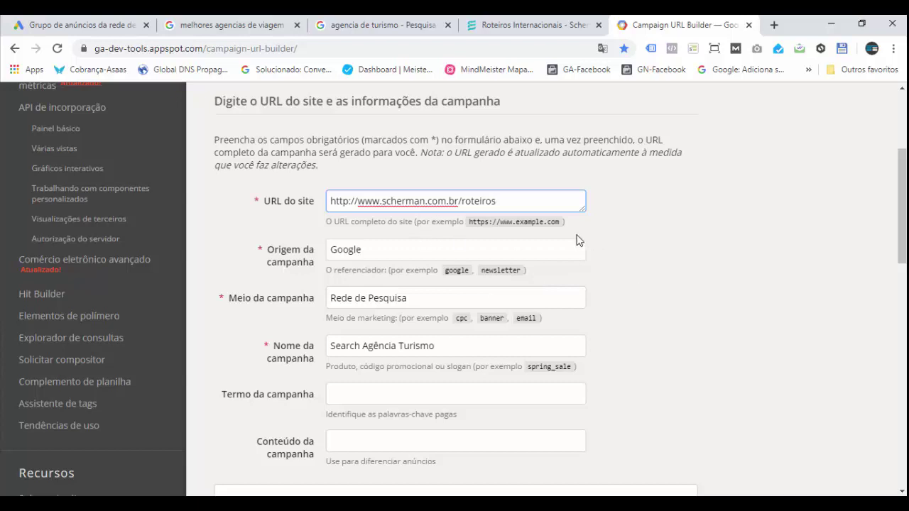
Highlight the Campaign URL Builder's own web address and look over the start of its form
scroll(576, 237, "up", 1)
left_click(97, 48)
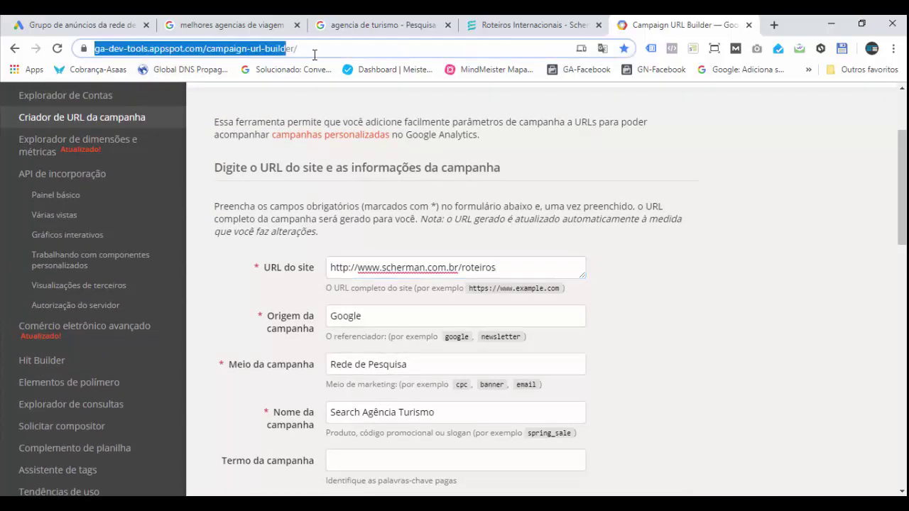
left_click(686, 256)
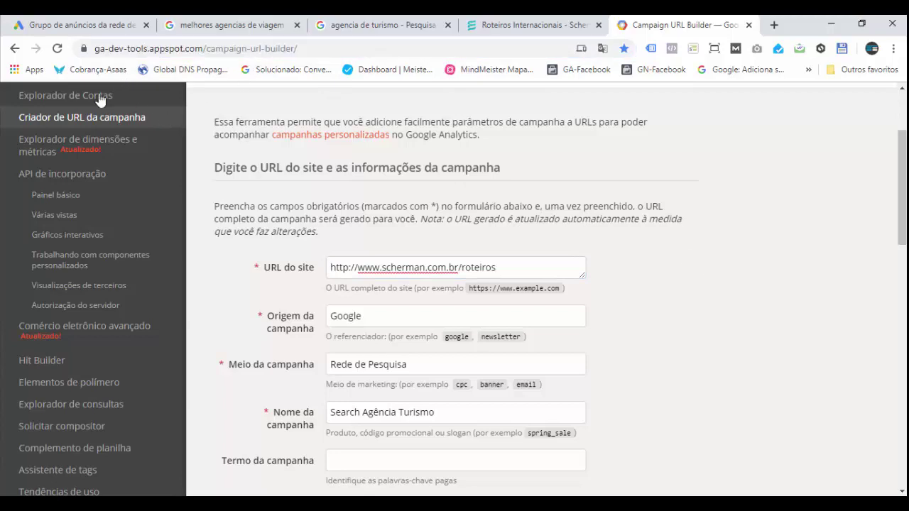
scroll(611, 324, "up", 1)
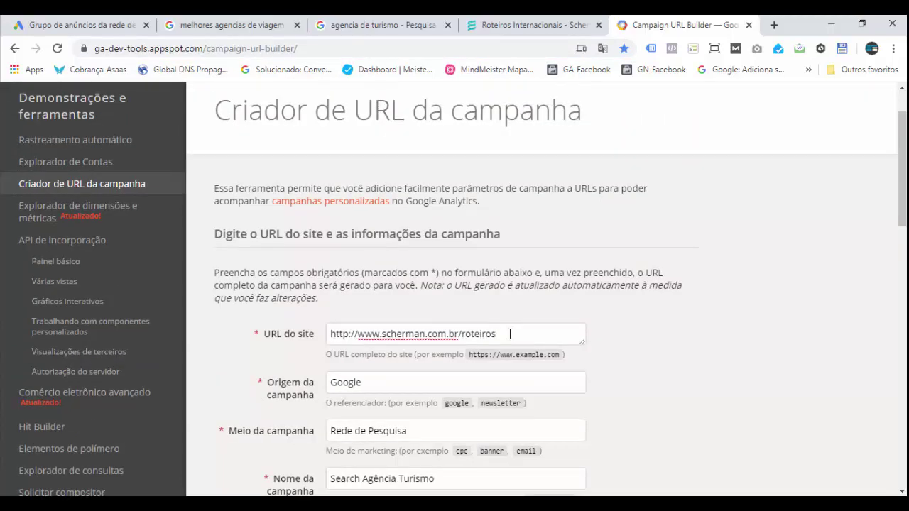
left_click_drag(497, 333, 337, 334)
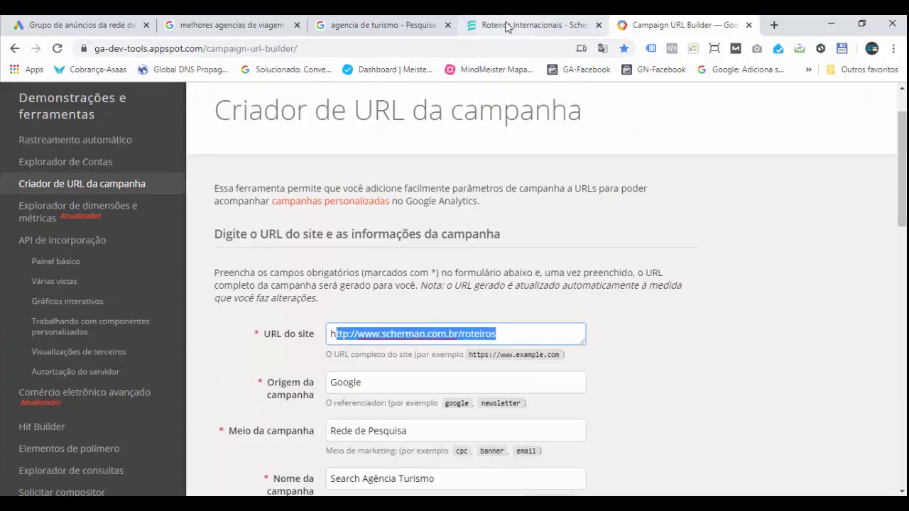
left_click(529, 25)
left_click_drag(303, 51, 153, 49)
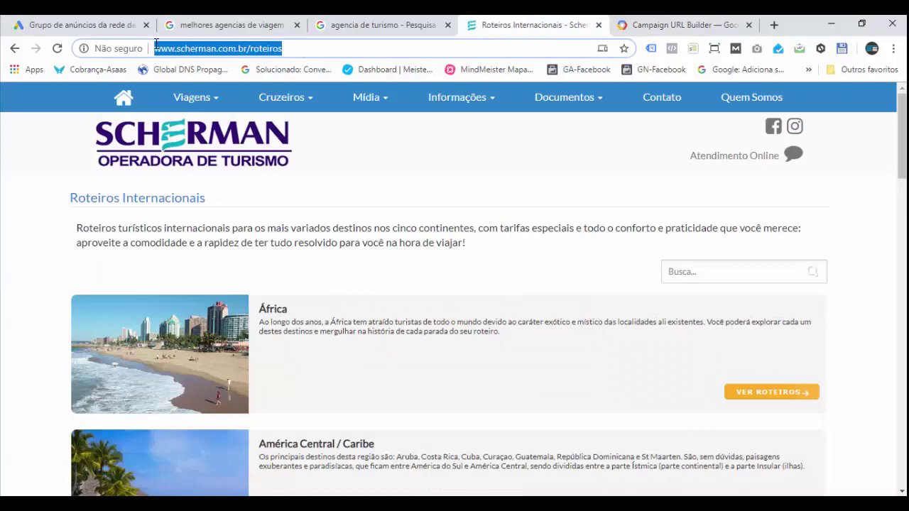
right_click(189, 55)
left_click(270, 145)
left_click(647, 25)
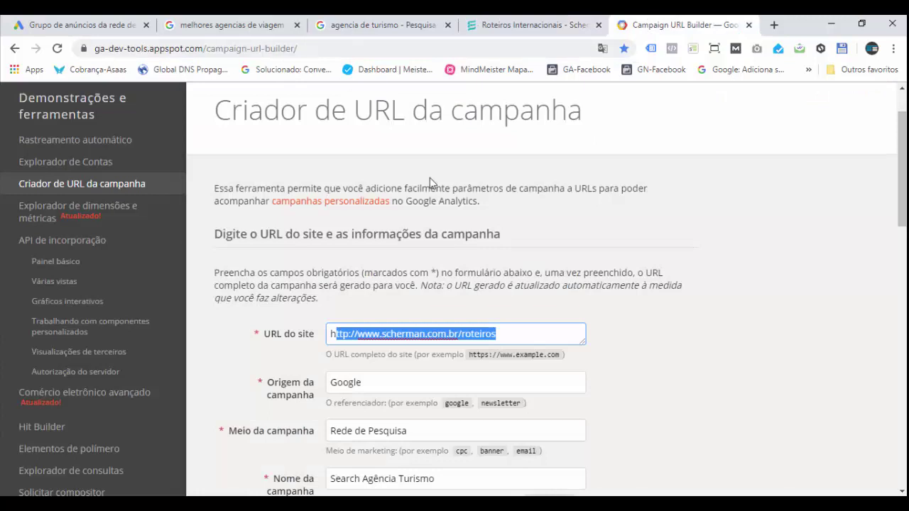
triple_click(513, 338)
key("ctrl+v")
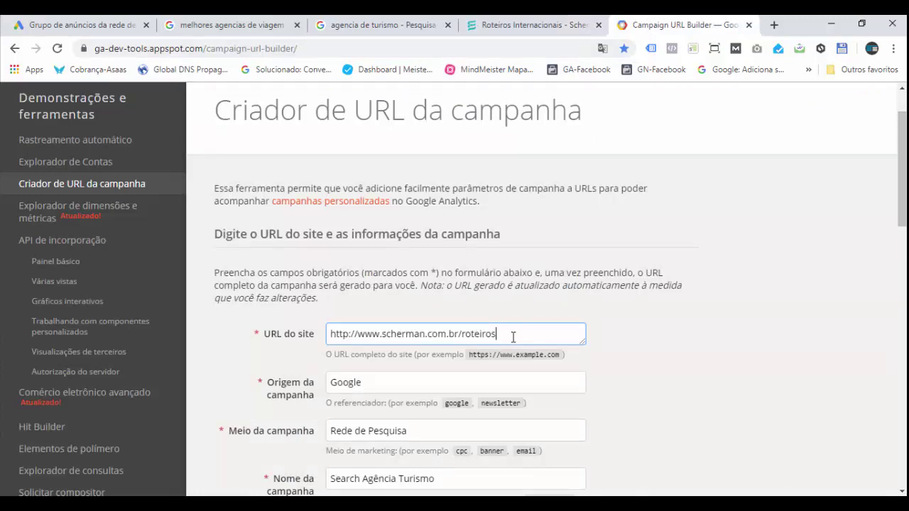
Highlight the builder's campaign source "Google", medium "Rede de Pesquisa" and name "Search Agência Turismo" one after another
scroll(630, 352, "down", 1)
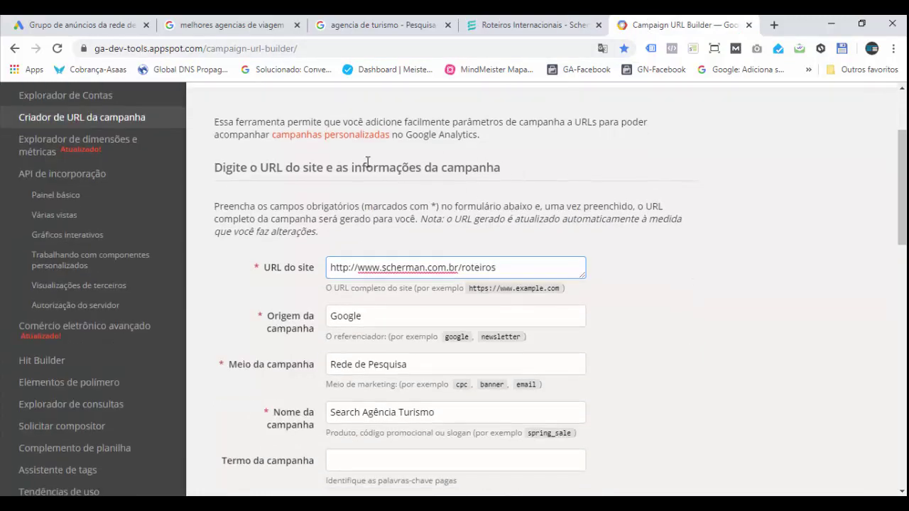
double_click(351, 320)
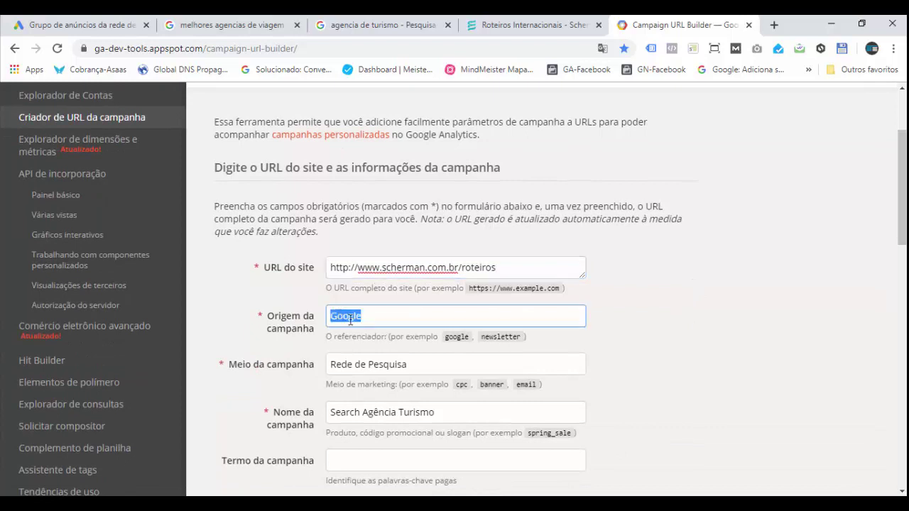
scroll(639, 333, "down", 1)
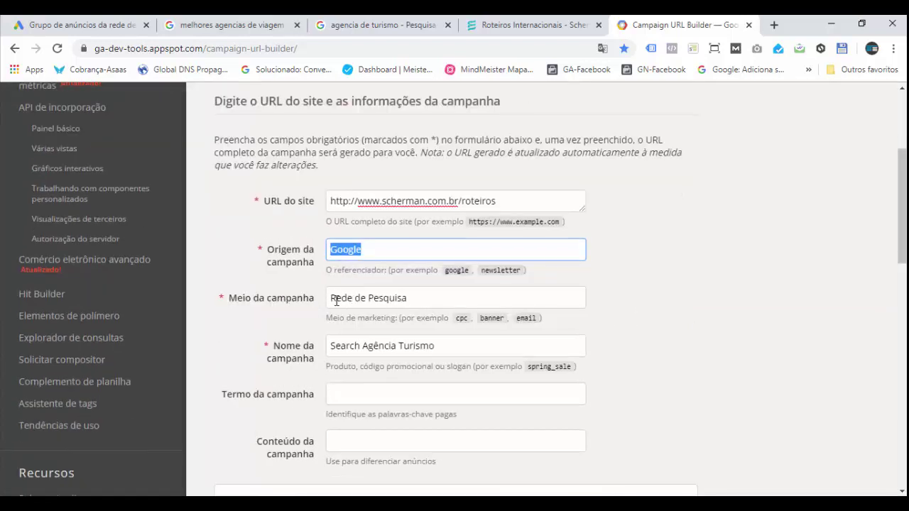
left_click_drag(335, 298, 412, 300)
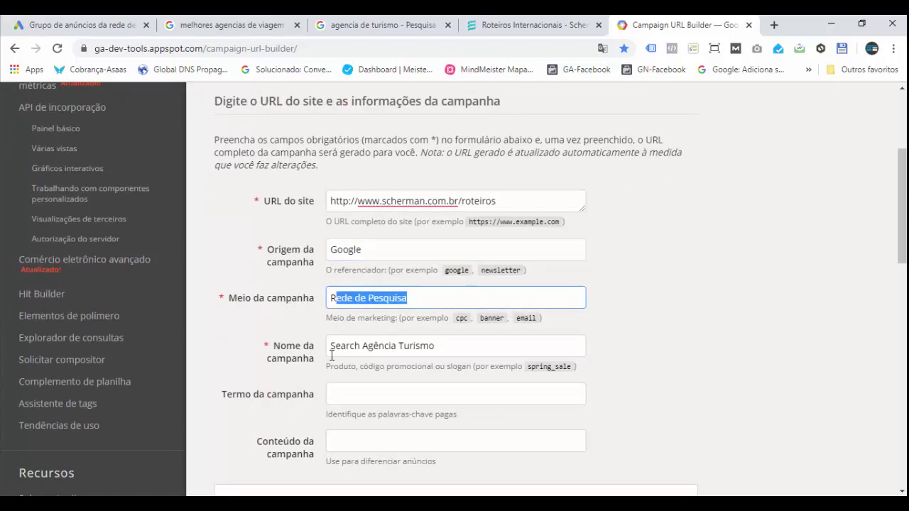
left_click(306, 359)
double_click(306, 359)
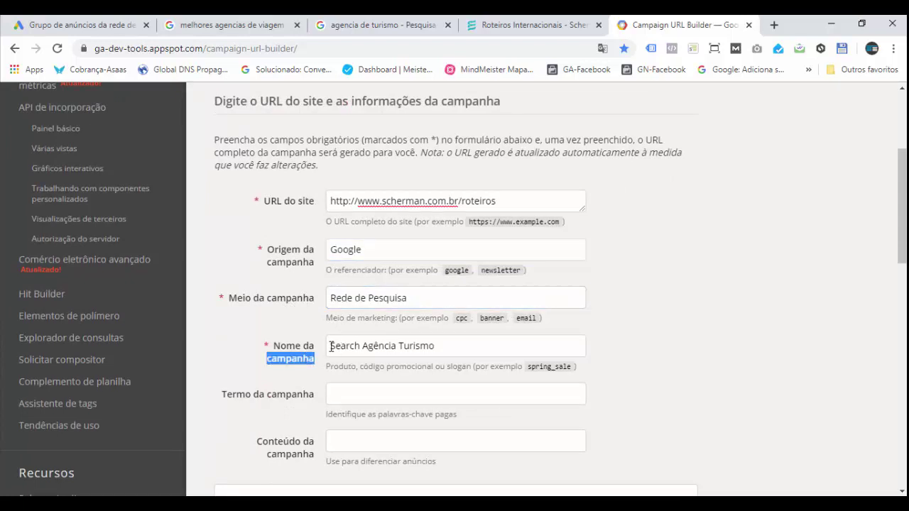
left_click_drag(331, 346, 442, 347)
triple_click(443, 347)
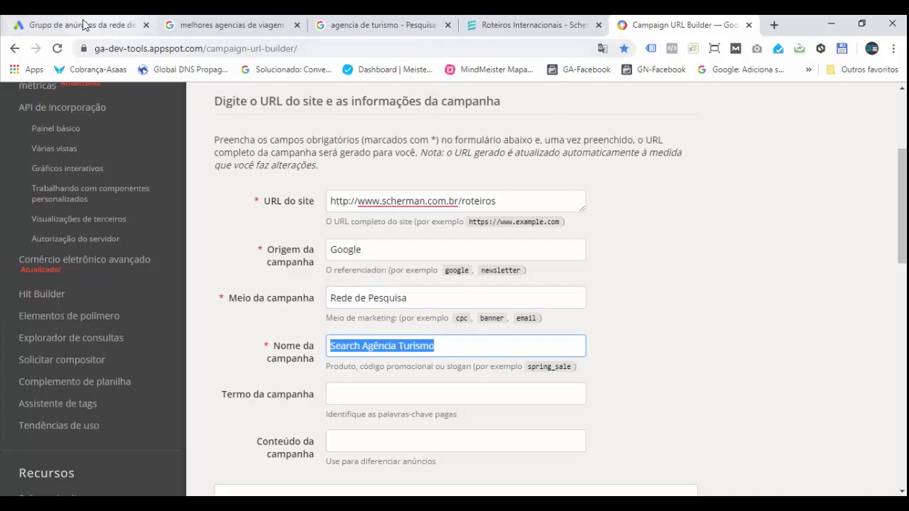
Look over the ad creation page of the Google Ads campaign and return to the Campaign URL Builder form
left_click(83, 26)
scroll(315, 197, "up", 3)
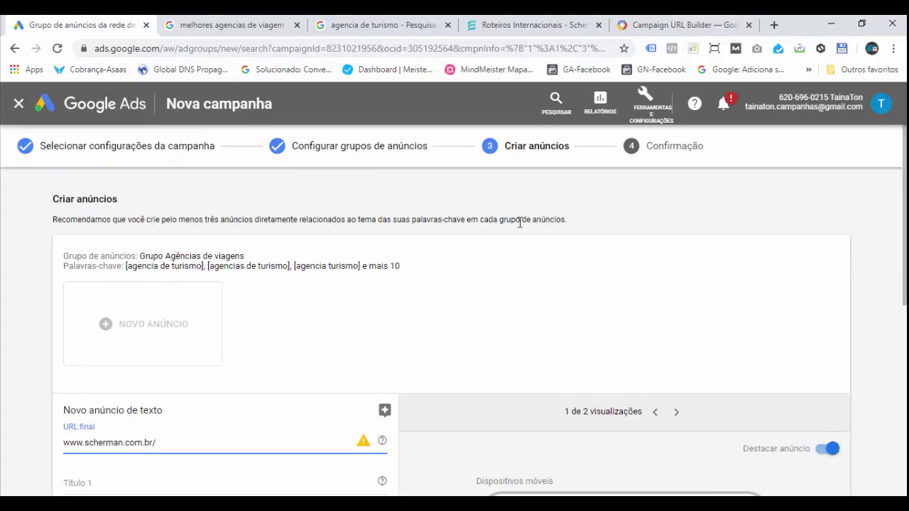
scroll(512, 260, "down", 1)
scroll(316, 314, "up", 1)
scroll(286, 348, "down", 2)
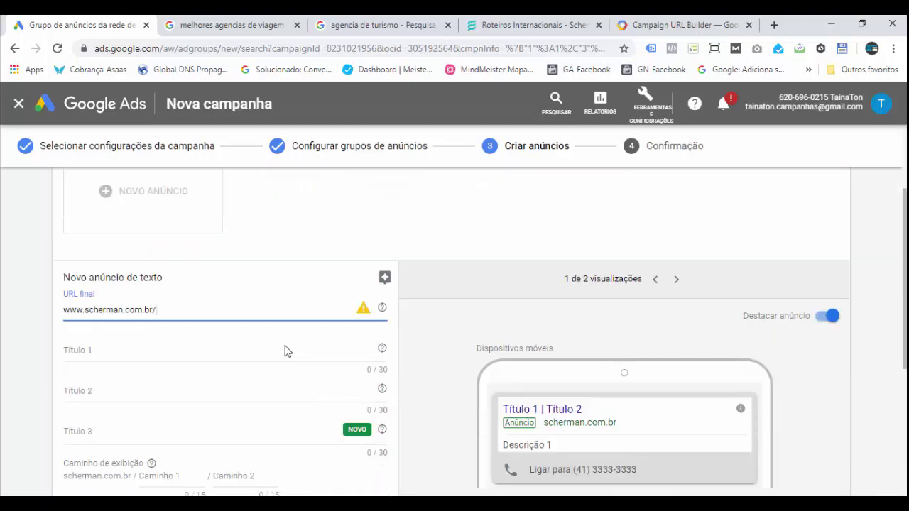
scroll(286, 349, "up", 2)
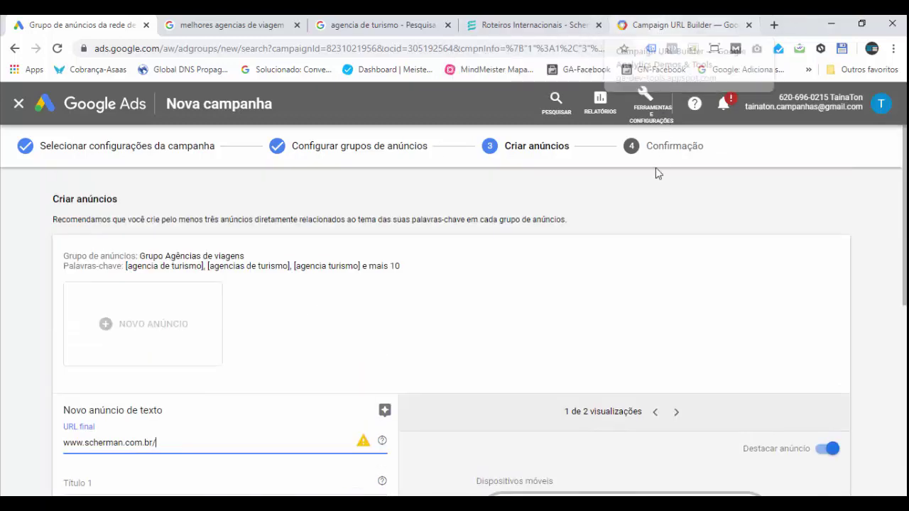
left_click(660, 28)
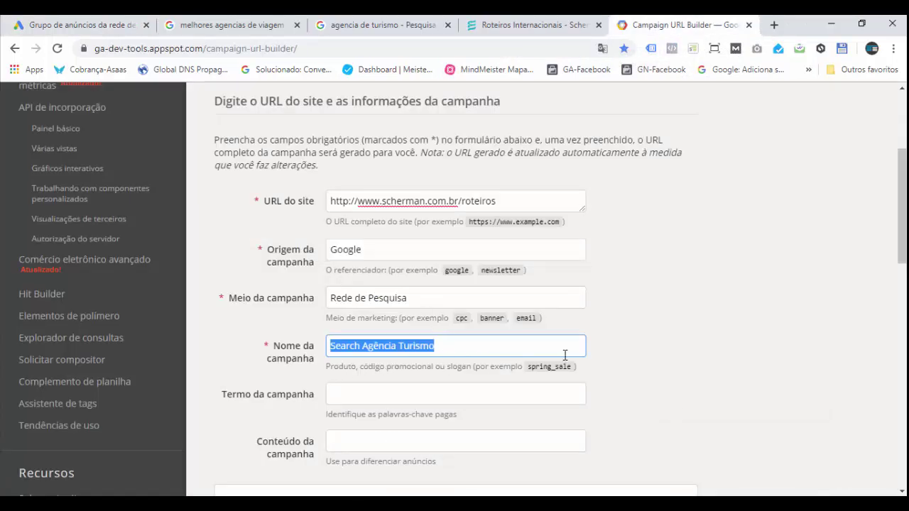
left_click(653, 328)
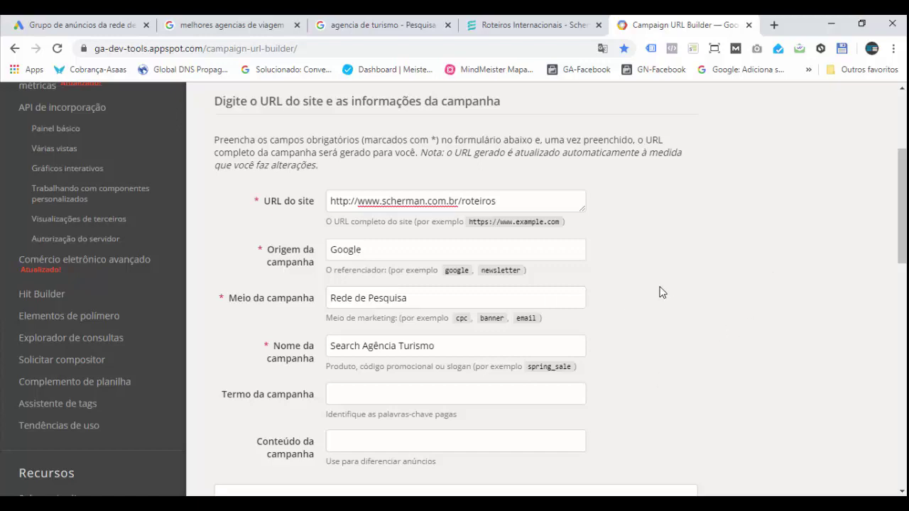
Copy the generated campaign URL from the builder and replace the new Google Ads text ad's final URL with it
scroll(660, 289, "up", 1)
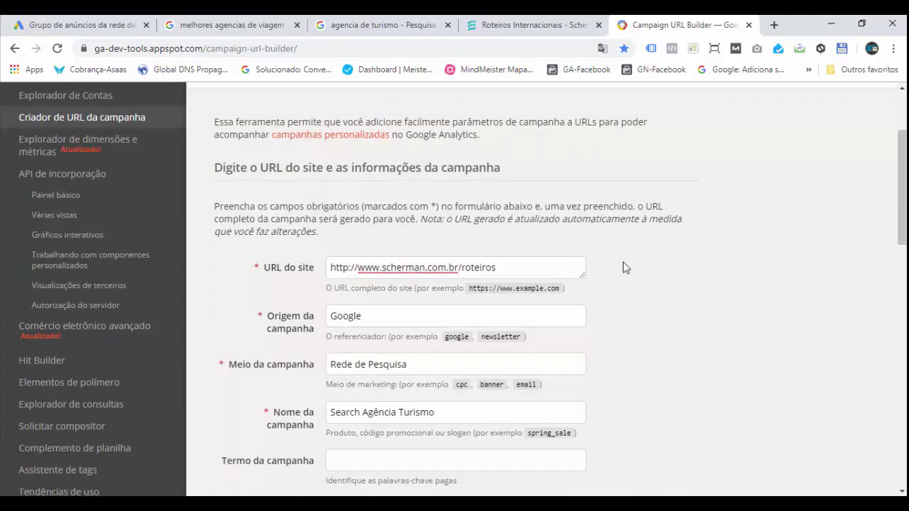
scroll(625, 268, "down", 2)
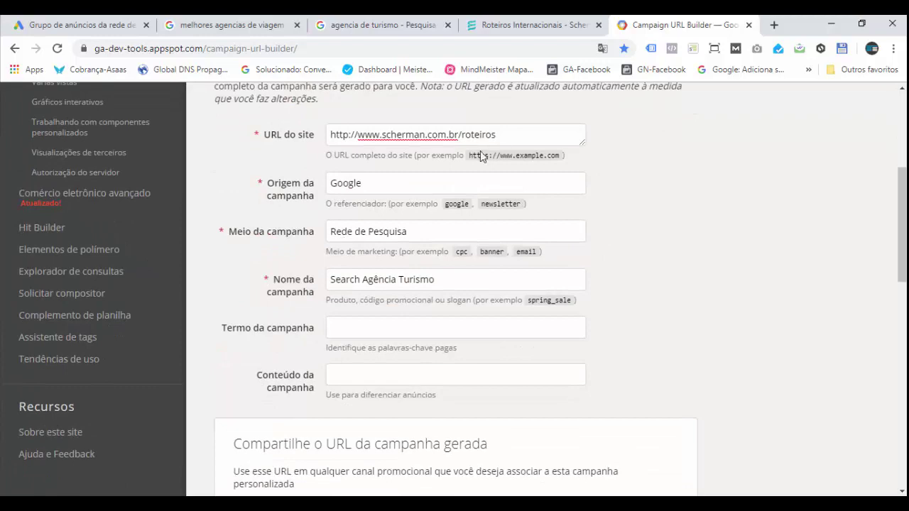
scroll(644, 315, "down", 2)
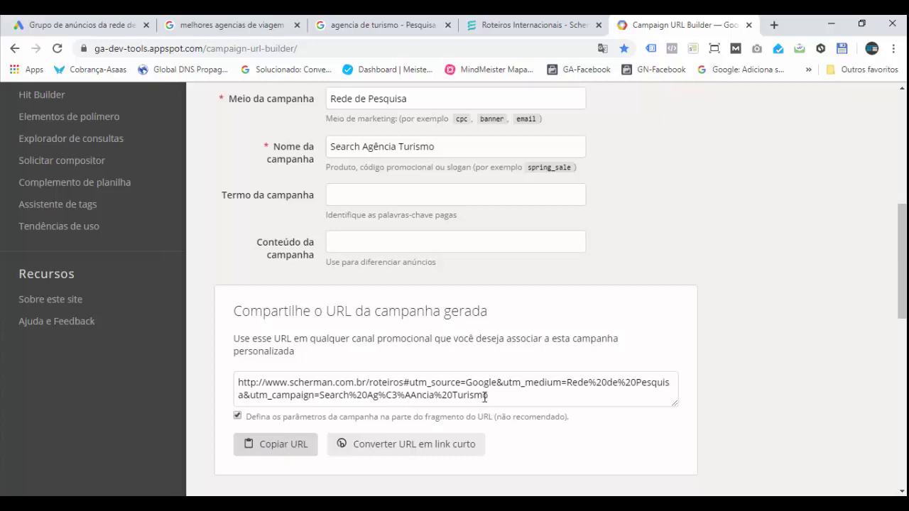
left_click(408, 392)
key("ctrl+c")
right_click(308, 387)
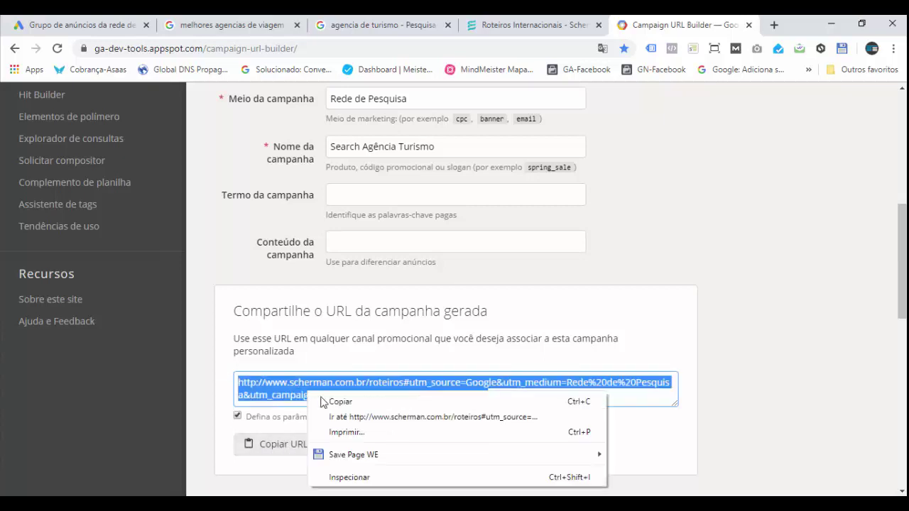
left_click(362, 402)
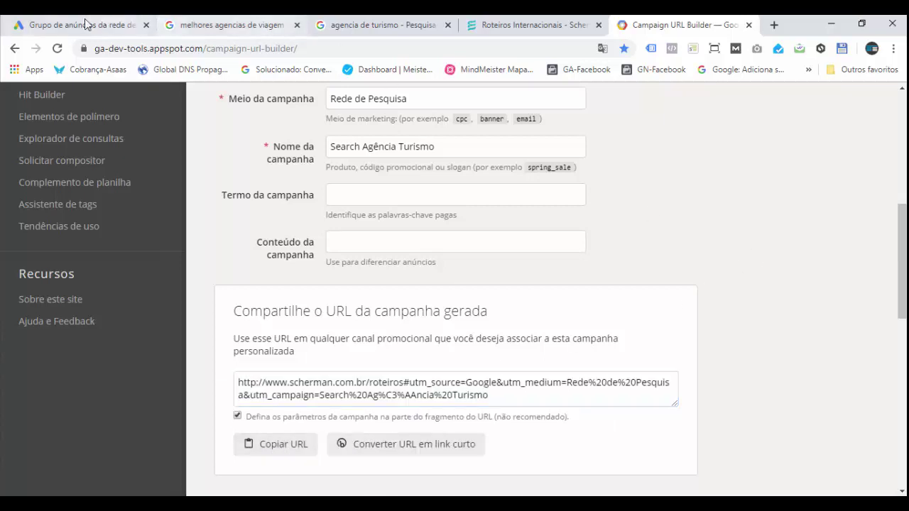
left_click(78, 25)
scroll(206, 377, "down", 2)
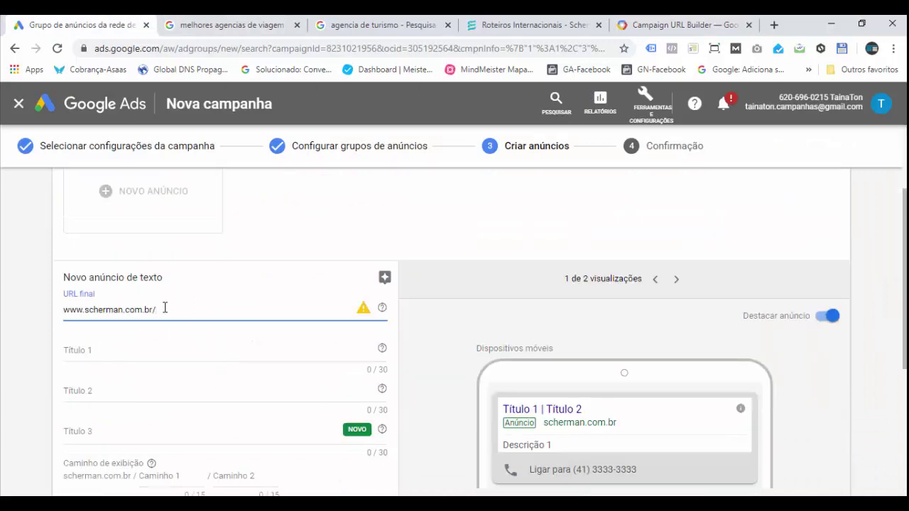
left_click_drag(162, 308, 62, 311)
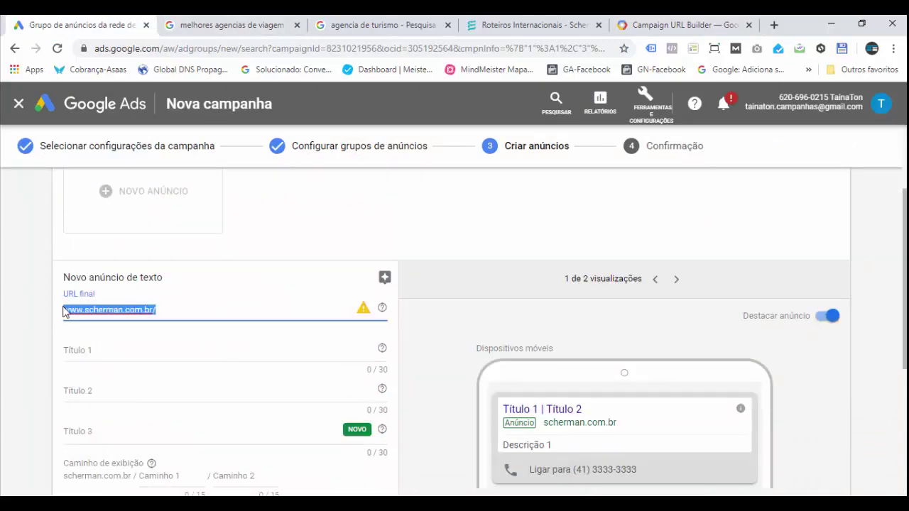
key("ctrl+v")
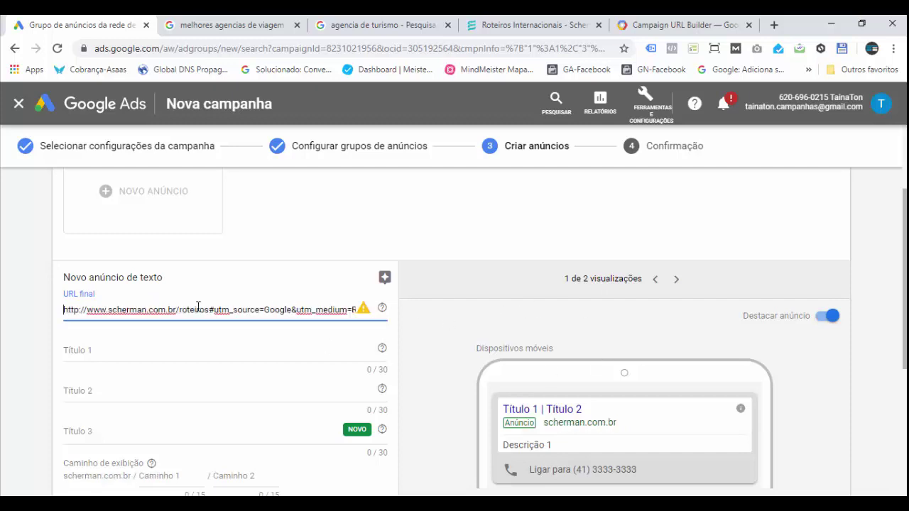
Highlight the tracking parameters in the final URL, test the tracked URL in a separate browser tab, and close that tab
left_click_drag(180, 309, 296, 309)
left_click(773, 26)
key("ctrl+v")
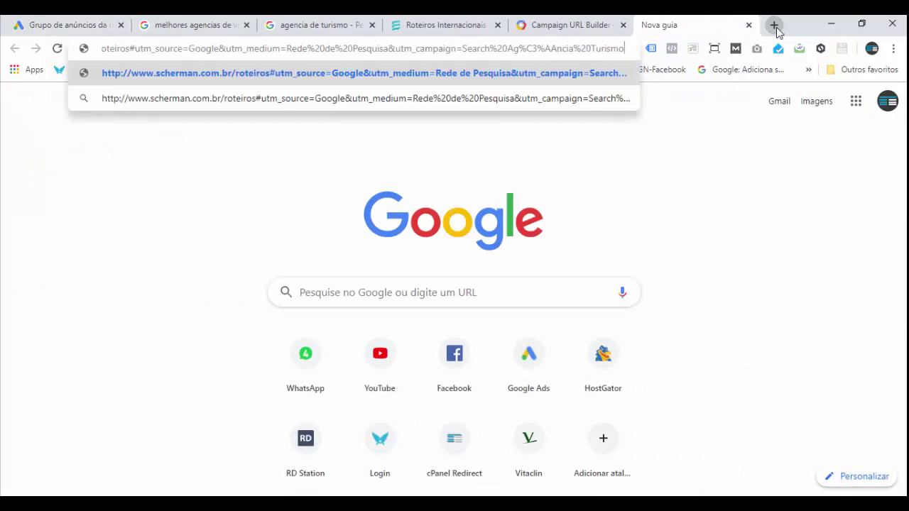
key("Return")
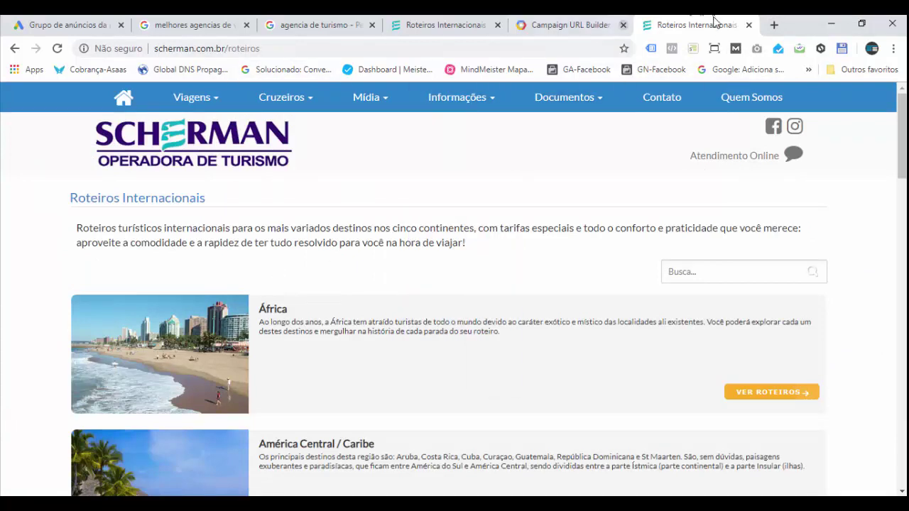
left_click(748, 25)
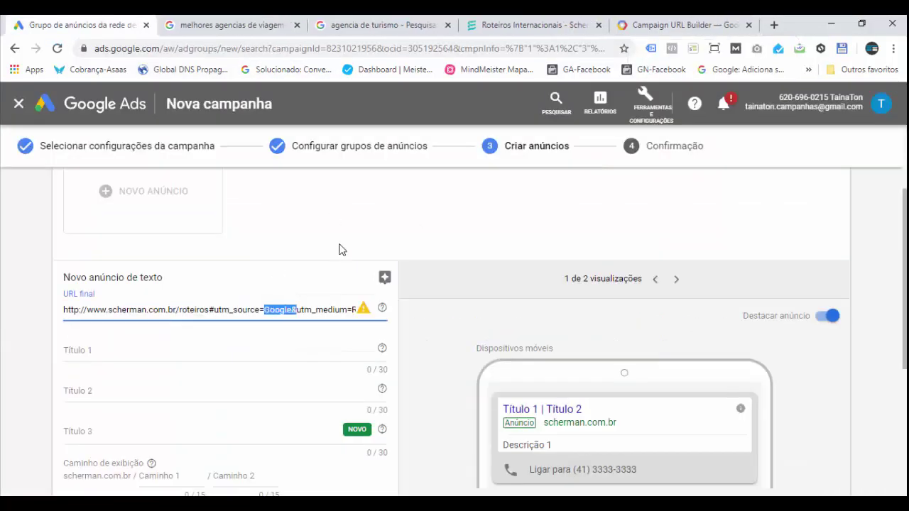
Read the warning on the final URL and highlight the protocol and domain portion of the address
left_click(363, 313)
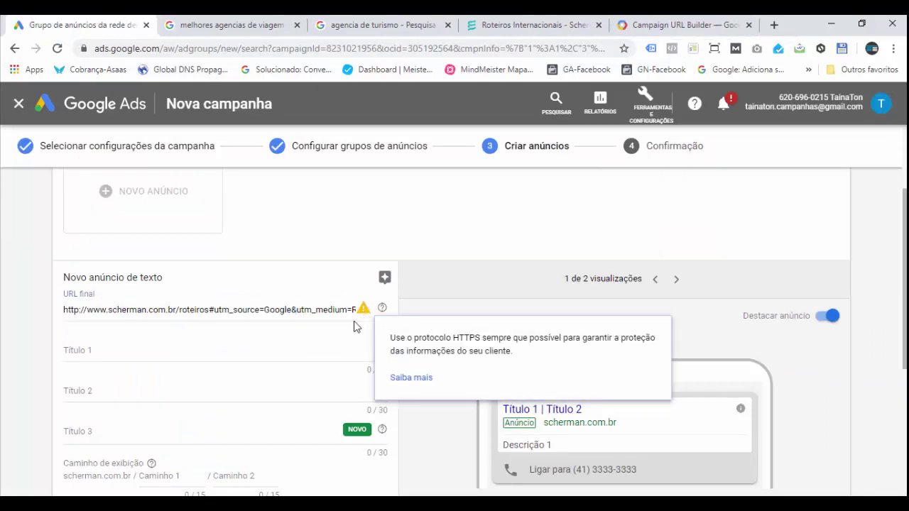
left_click(170, 315)
left_click_drag(169, 314, 62, 315)
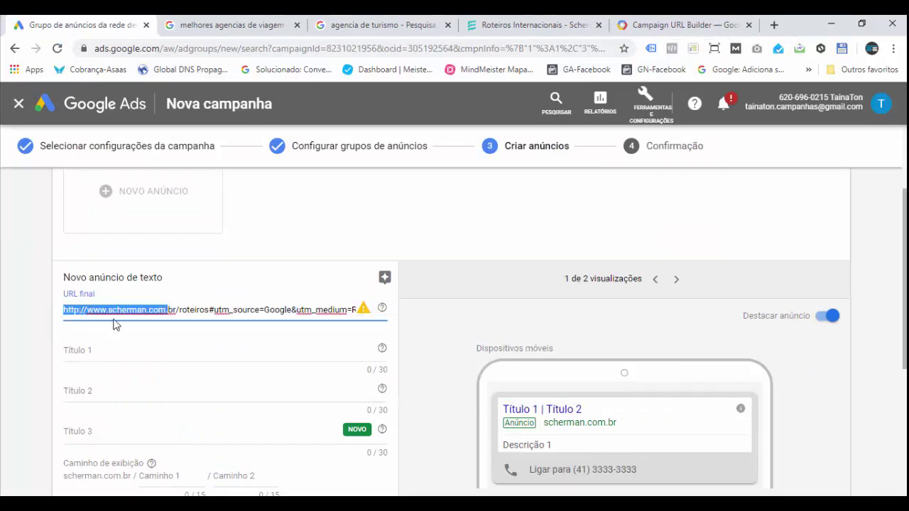
left_click(362, 309)
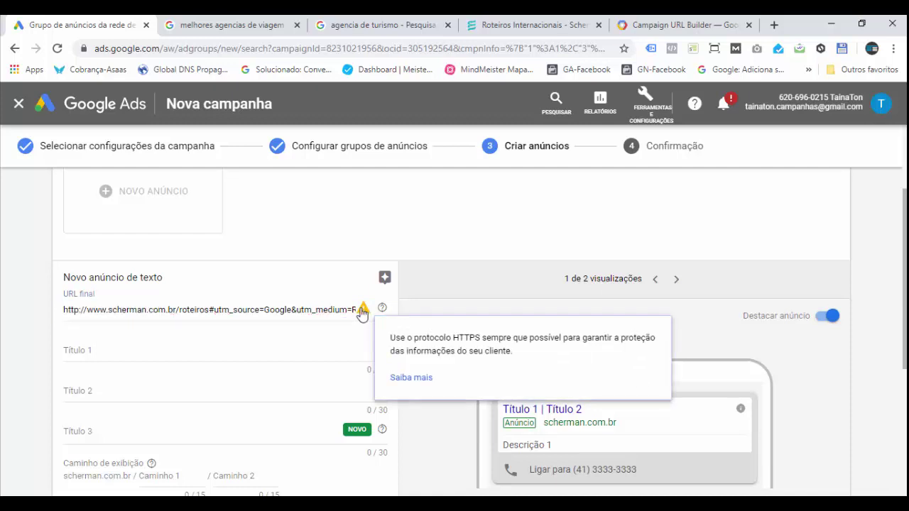
Try changing the final URL's protocol from http to https, and take the change back
left_click(152, 311)
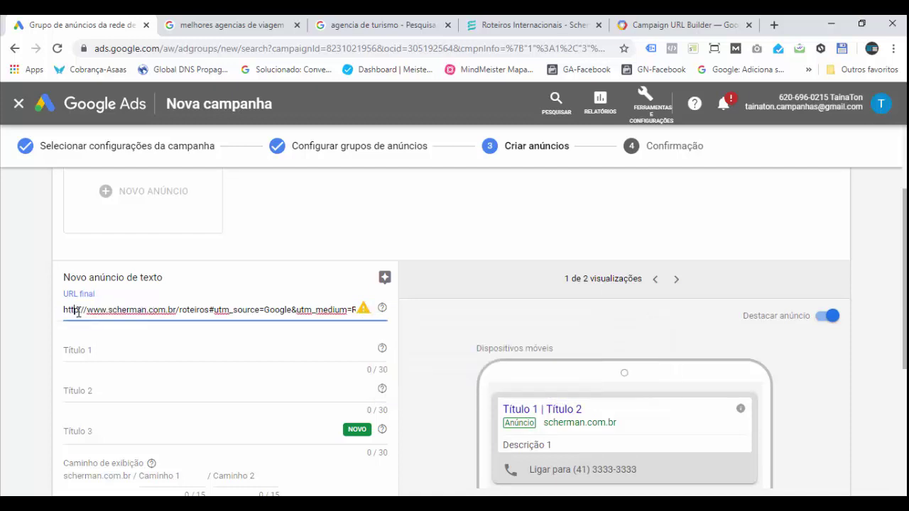
left_click(83, 311)
key("Delete")
type(":")
type("s")
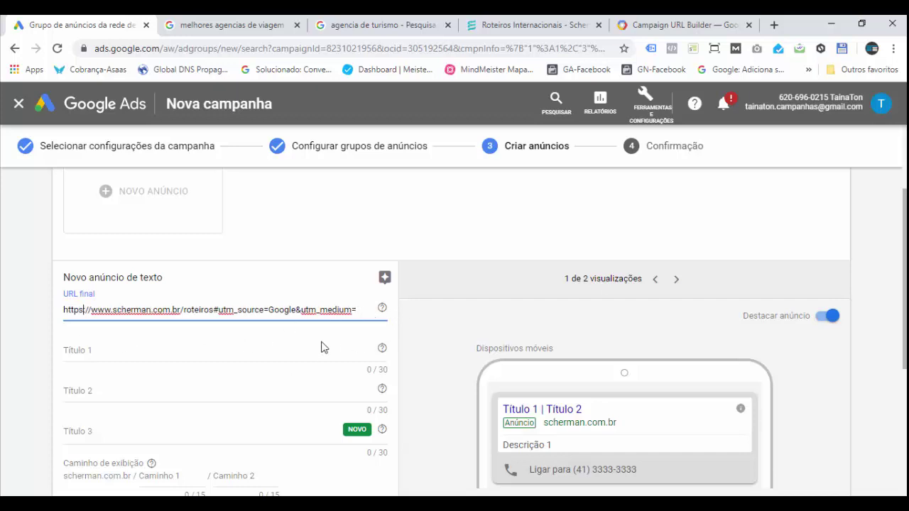
key("BackSpace")
key("Delete")
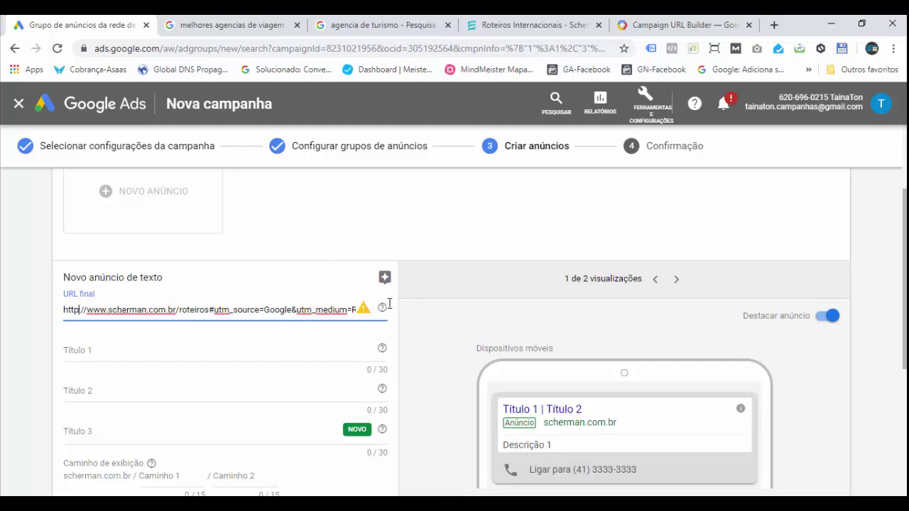
Check the Scherman site's own address for its protocol, and restore the colon after http in the ad's final URL
left_click(501, 29)
left_click(136, 49)
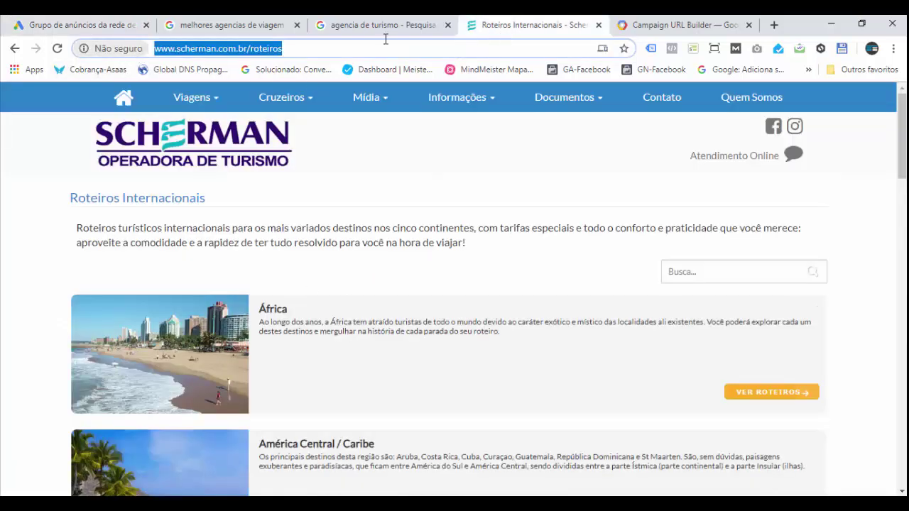
left_click(40, 32)
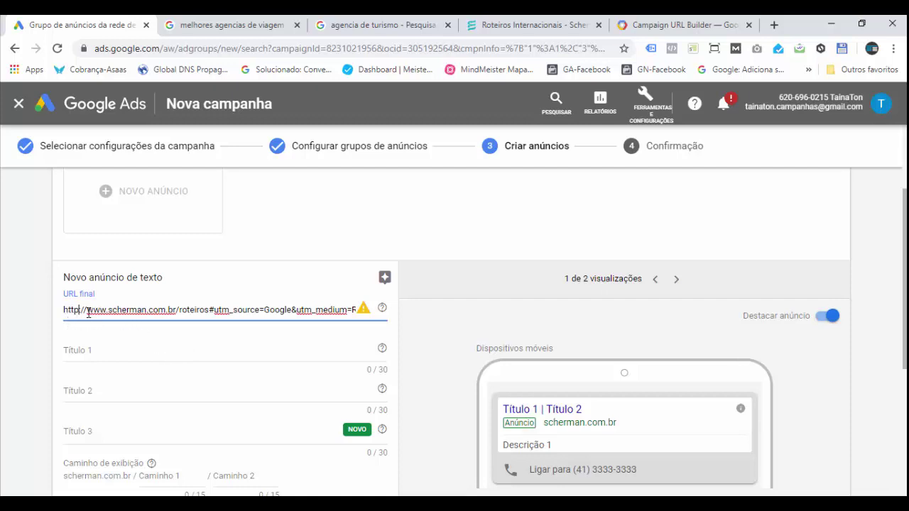
type(":")
scroll(439, 348, "down", 1)
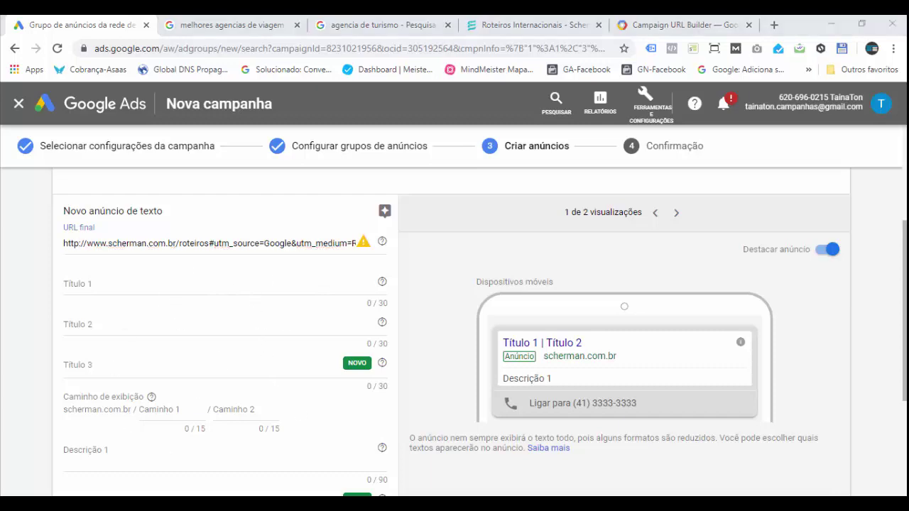
Switch to Excel and bring up the Pasta1 workbook that holds the planned ad texts
mouse_move(537, 504)
left_click(659, 471)
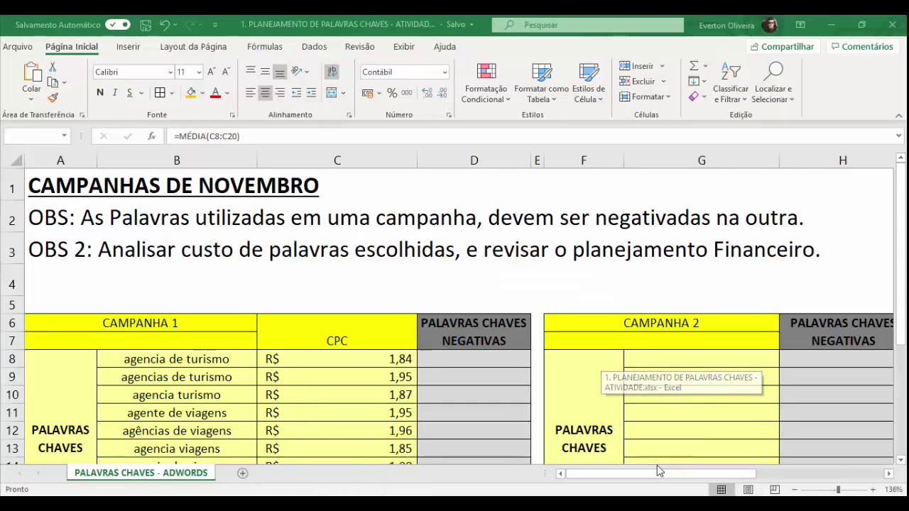
mouse_move(537, 504)
left_click(525, 461)
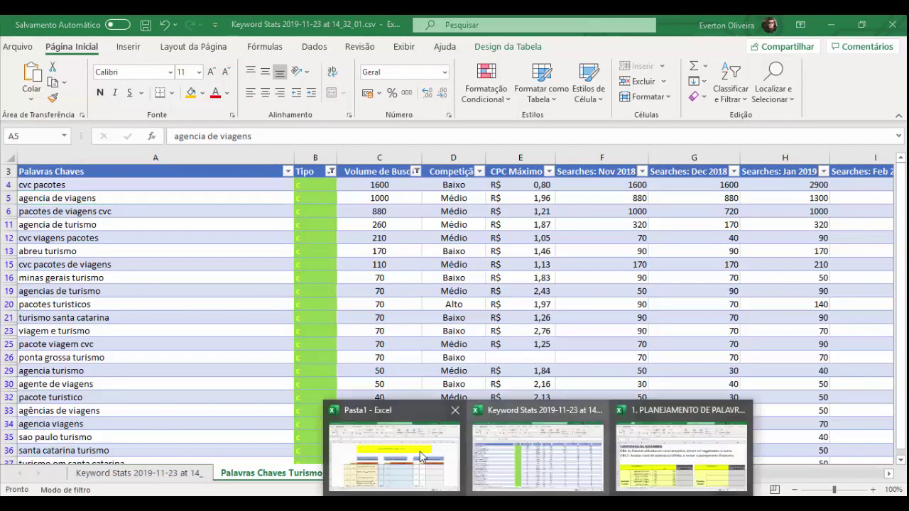
left_click(419, 458)
Review the three titles and the first description planned for ANUNCIO 1 of the Agências de viagens group
scroll(265, 342, "down", 2)
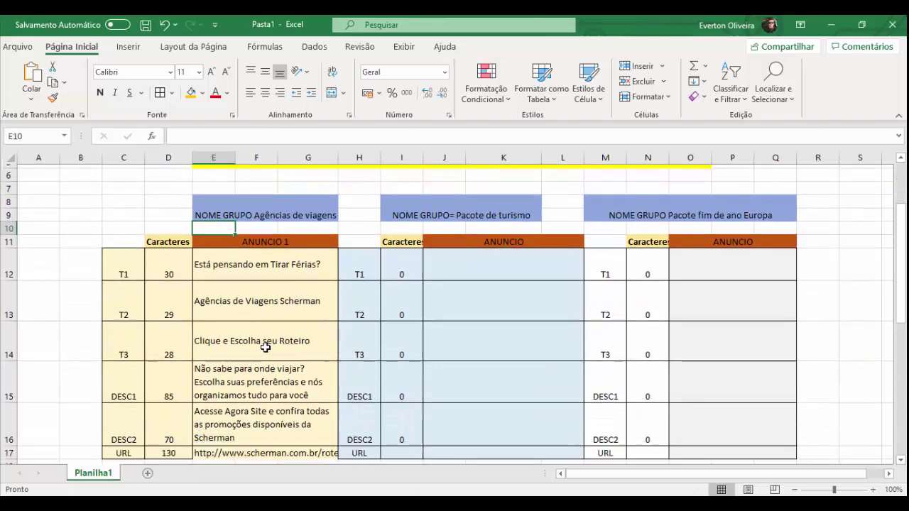
scroll(274, 347, "up", 3)
left_click(277, 327)
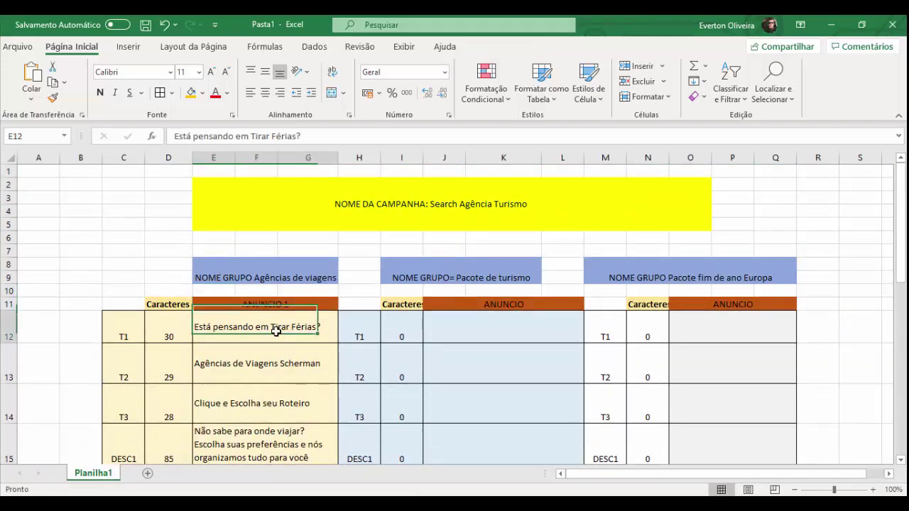
left_click(283, 365)
scroll(277, 373, "down", 1)
left_click(272, 370)
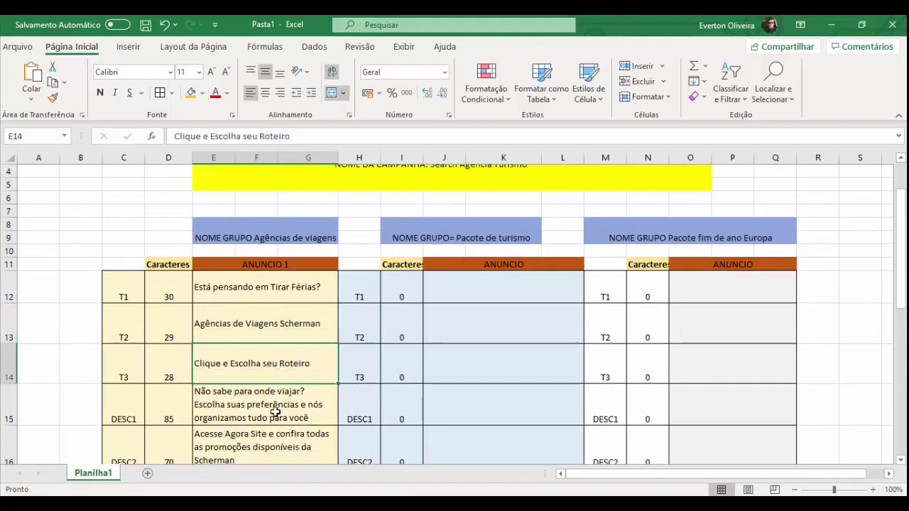
key("Down")
Return to the new text ad in Google Ads and go through its three empty title fields
left_click(830, 26)
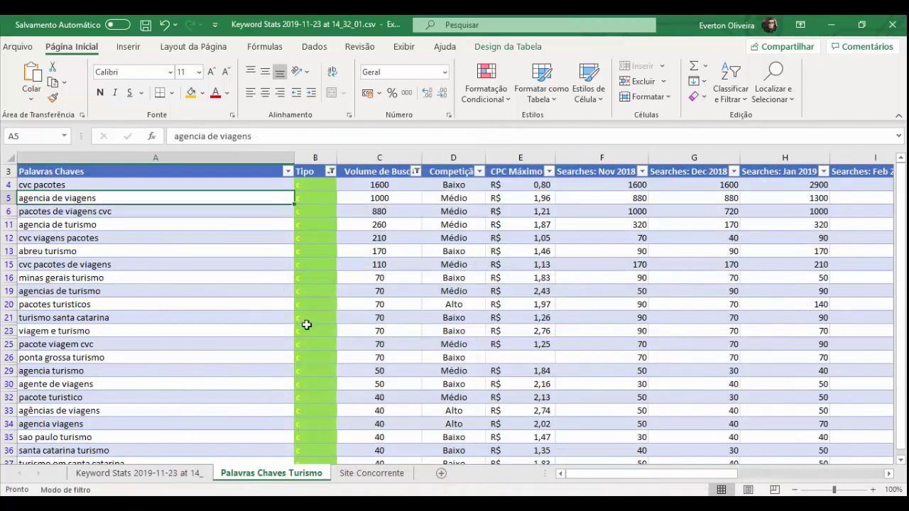
left_click(830, 25)
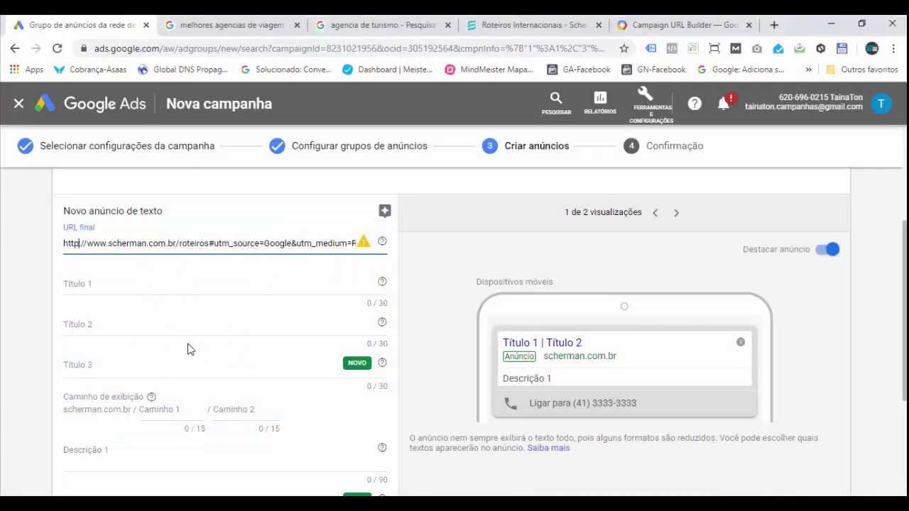
left_click(124, 283)
left_click(124, 332)
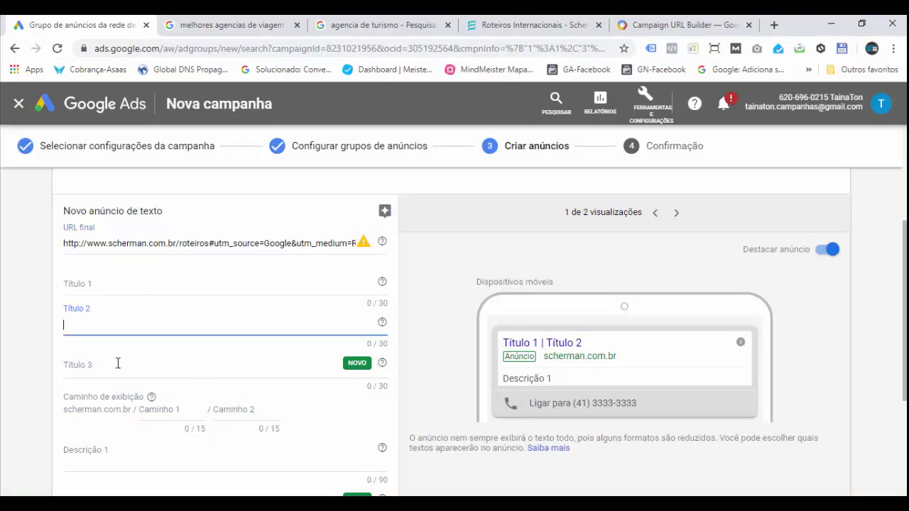
left_click(118, 364)
left_click(110, 319)
left_click(116, 284)
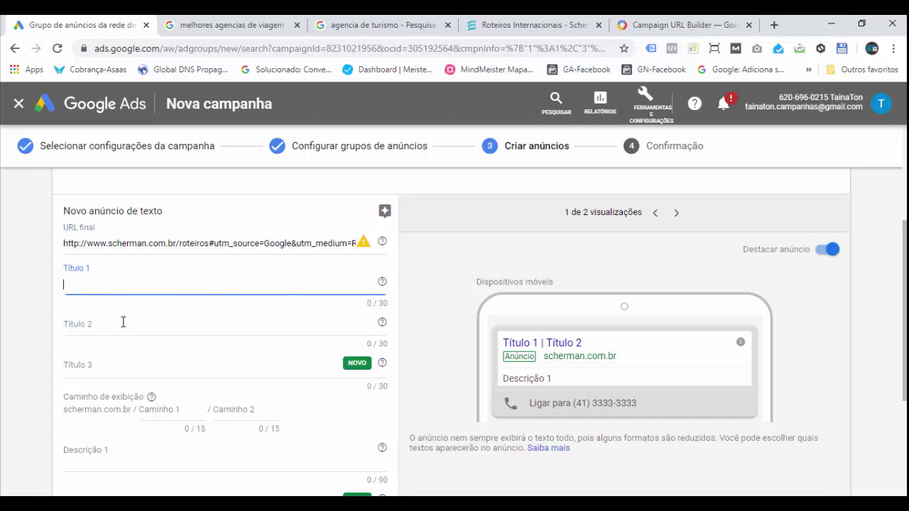
left_click(123, 327)
Examine the ad's two description fields and the character limits shown for titles and descriptions
scroll(142, 440, "down", 1)
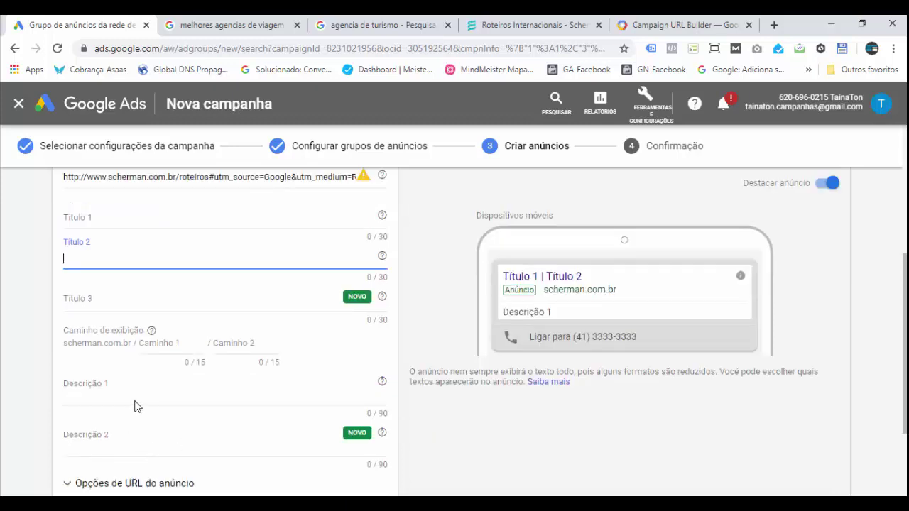
left_click(130, 397)
left_click(128, 444)
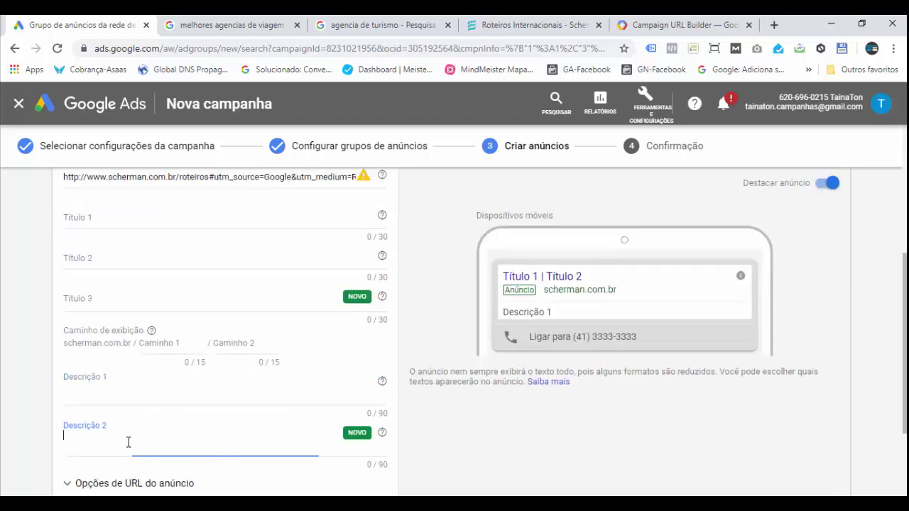
left_click(135, 392)
scroll(179, 415, "up", 1)
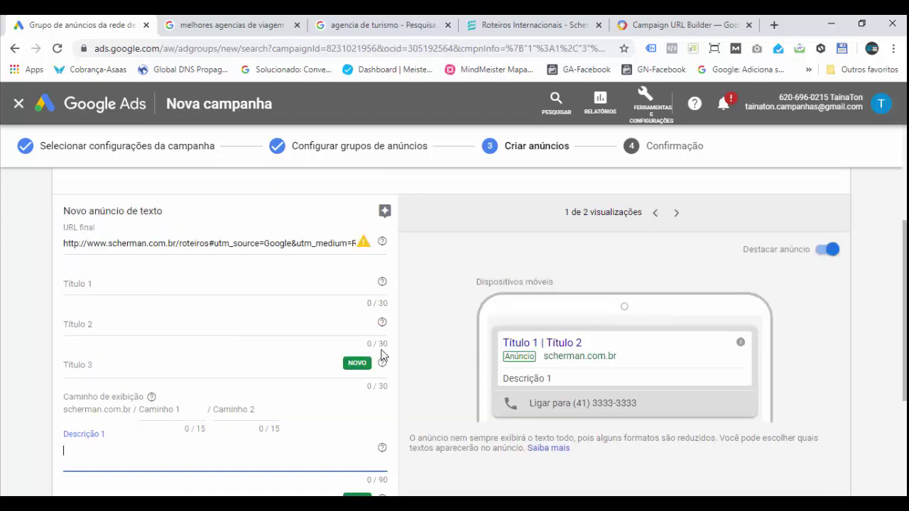
scroll(321, 388, "down", 1)
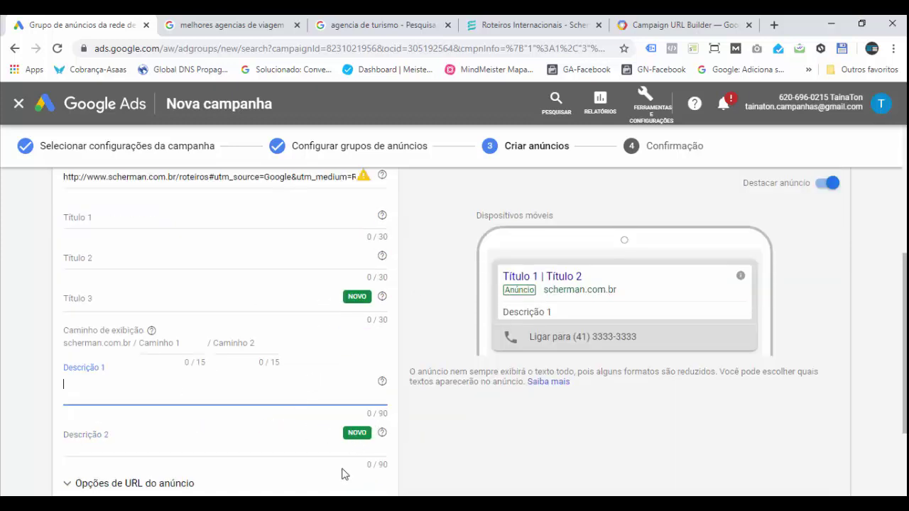
Go back to the Pasta1 workbook in Excel and walk through all ANUNCIO 1 titles and descriptions from T1 to DESC2
left_click(216, 221)
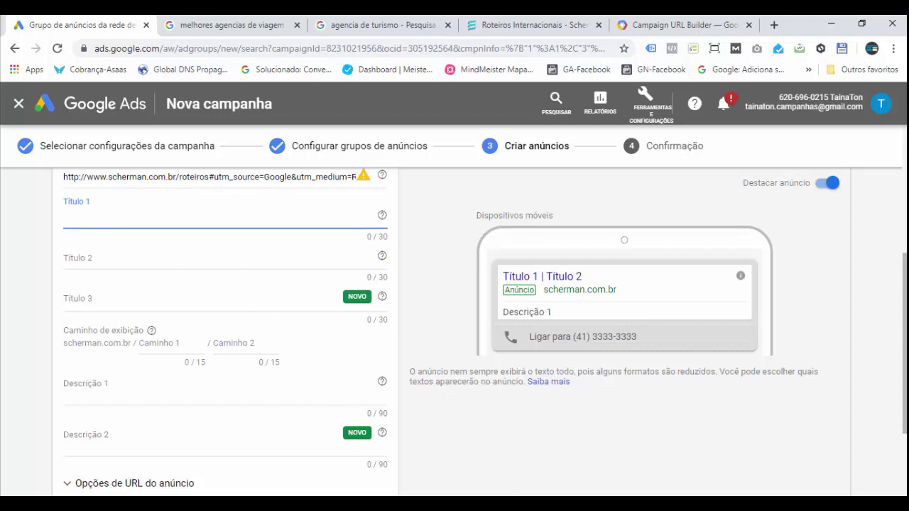
left_click(537, 506)
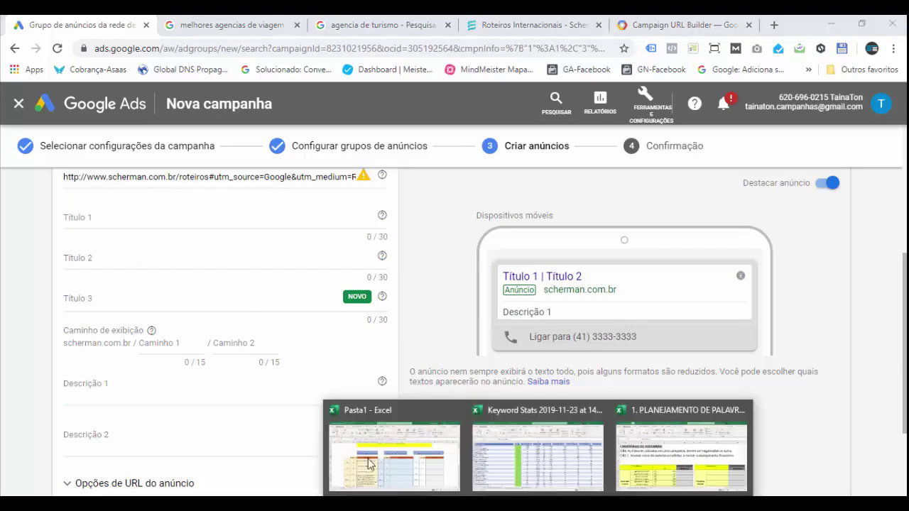
left_click(369, 465)
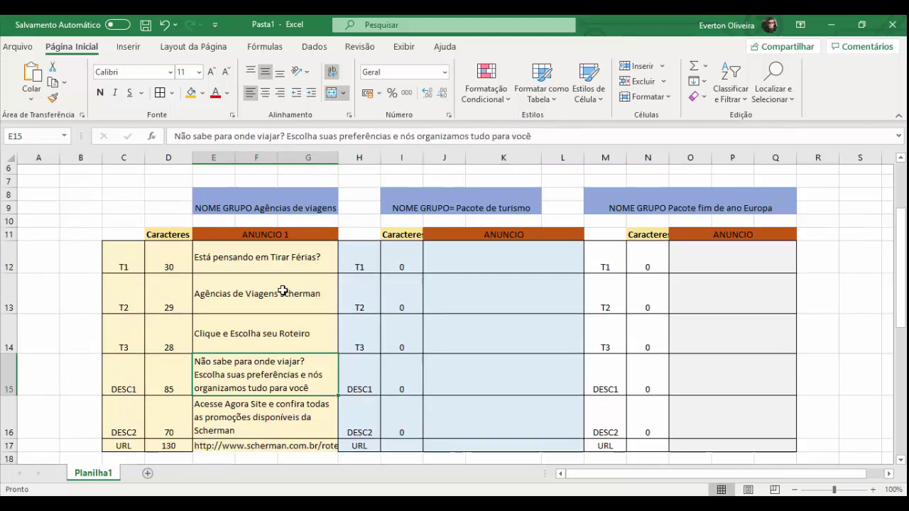
scroll(296, 329, "down", 2)
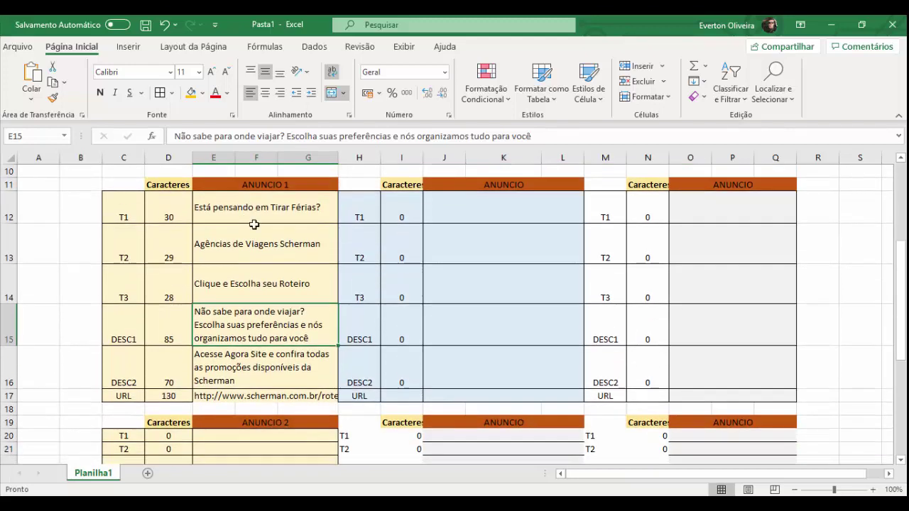
left_click(253, 222)
left_click(258, 257)
left_click(262, 287)
left_click(263, 338)
left_click(283, 377)
left_click(265, 333)
left_click(260, 296)
left_click(276, 246)
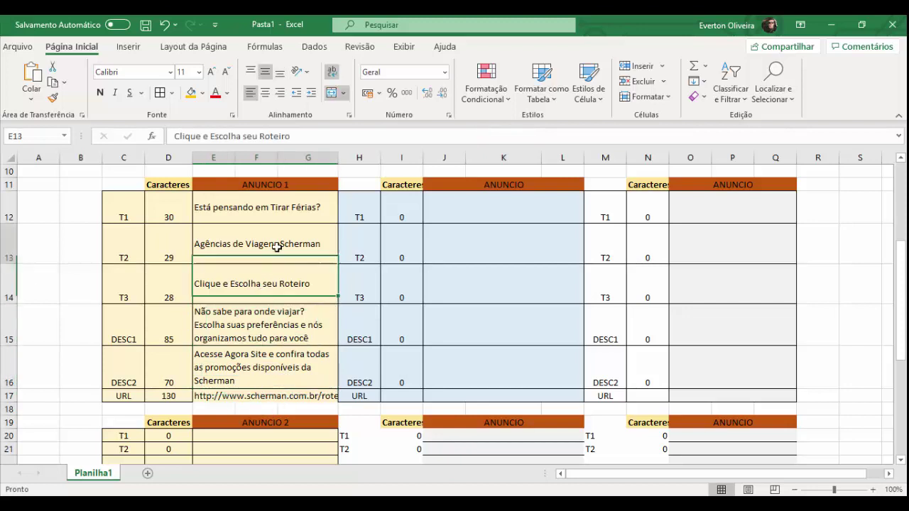
left_click(283, 214)
scroll(288, 334, "up", 1)
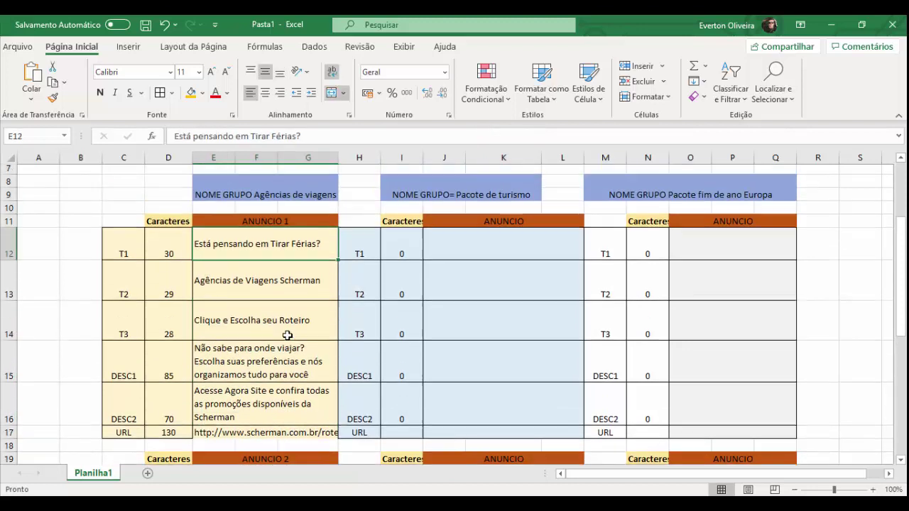
Inspect the character-count formula for title T1 of ANUNCIO 1, along with its label and text
left_click(166, 249)
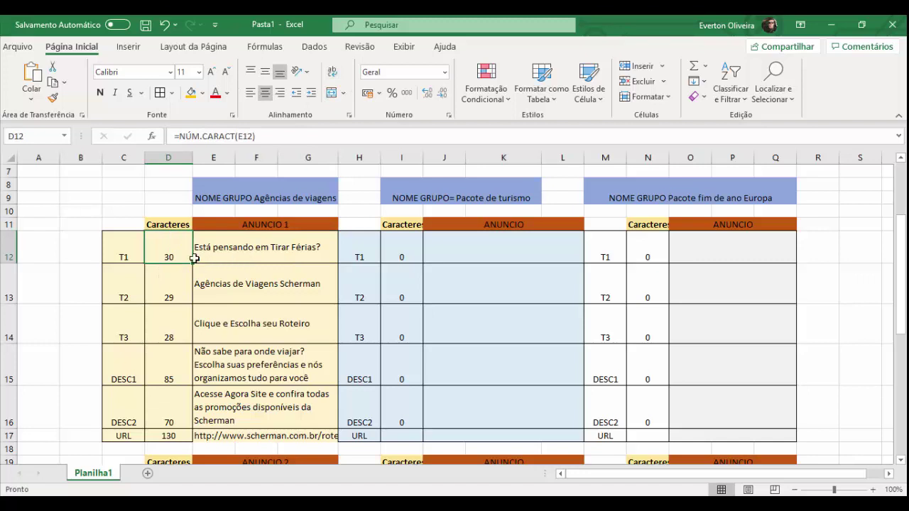
left_click(119, 255)
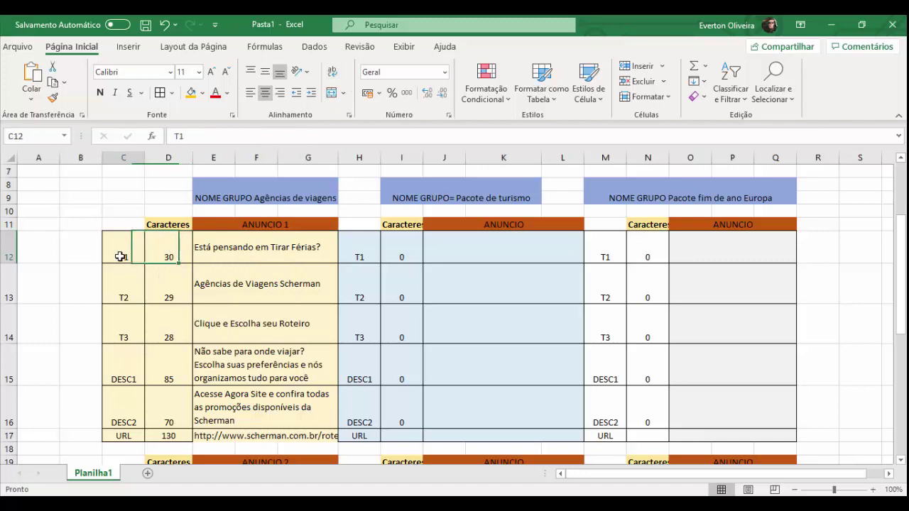
left_click(172, 250)
left_click(264, 250)
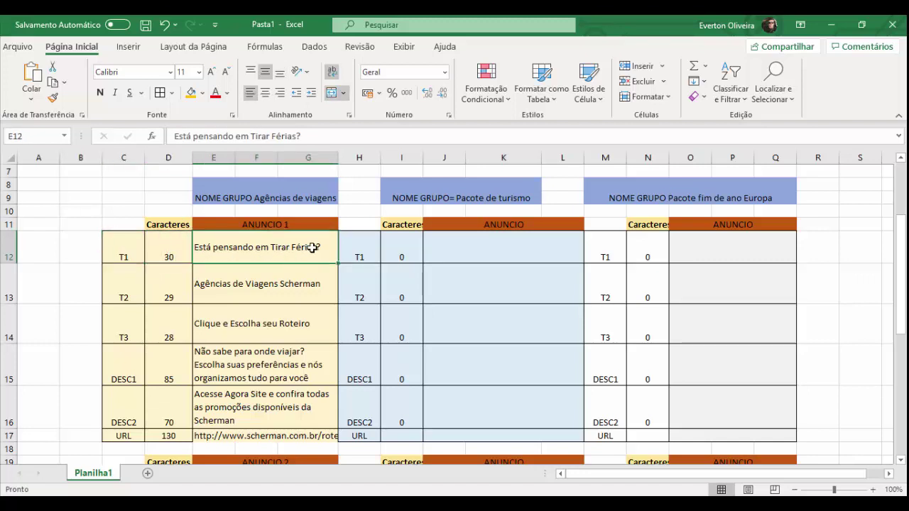
Append the filler text "vxcvxxcvx" to title T1 of ANUNCIO 1 and check its character count
double_click(324, 247)
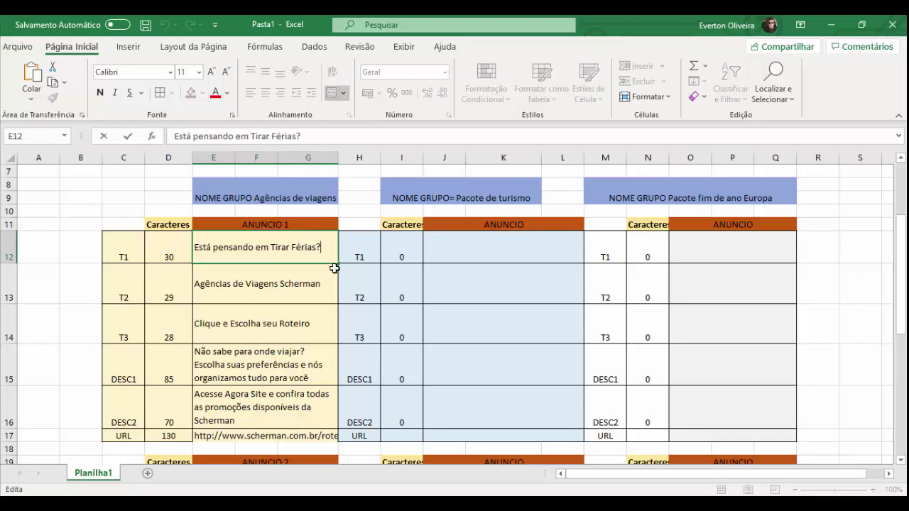
type("vxcvxxcvx")
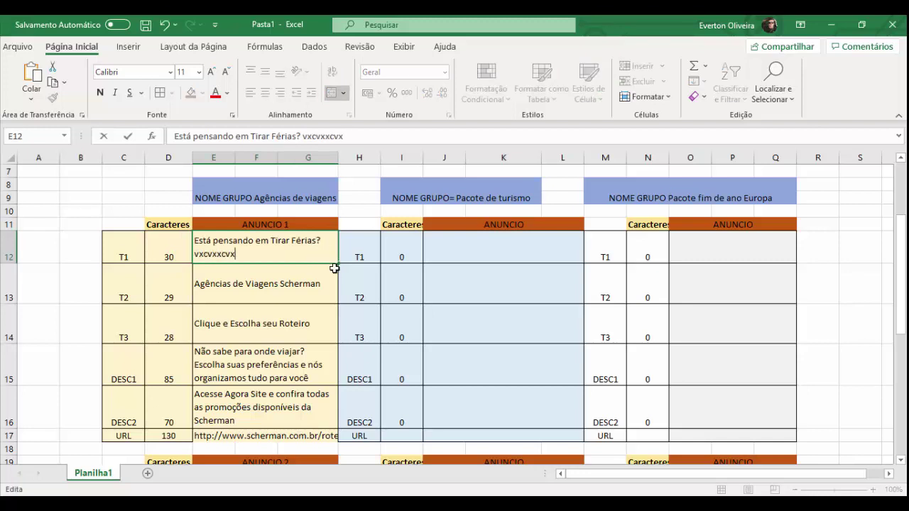
key("Return")
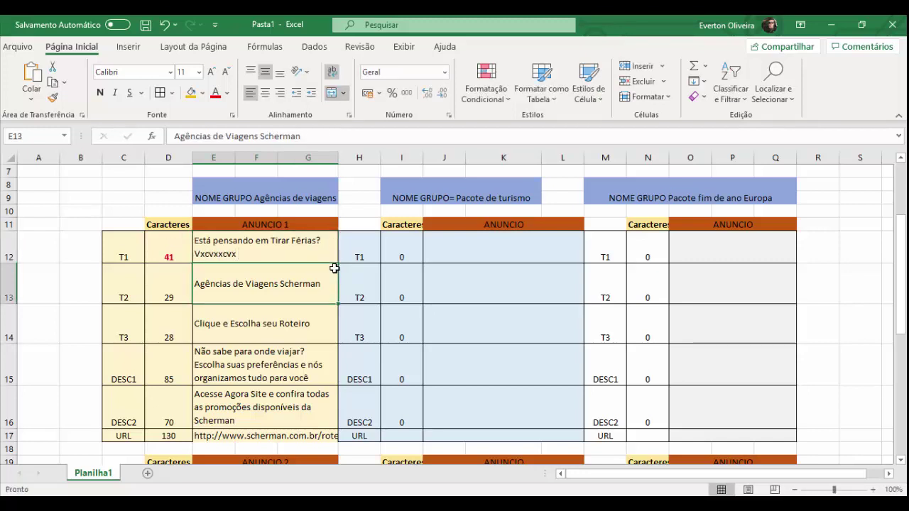
left_click(180, 247)
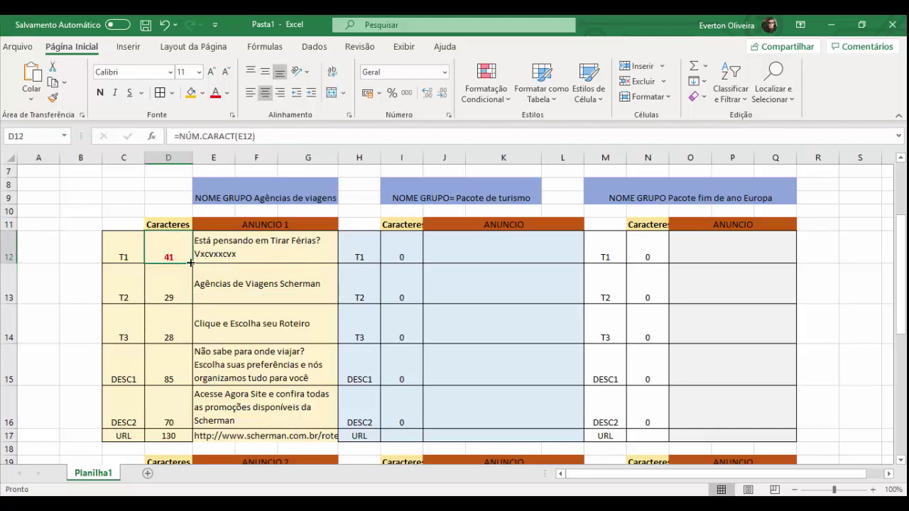
Remove the filler text from title T1 so it reads "Está pensando em Tirar Férias?"
double_click(255, 253)
key("BackSpace")
key("BackSpace")
key("BackSpace")
key("BackSpace")
key("BackSpace")
key("BackSpace")
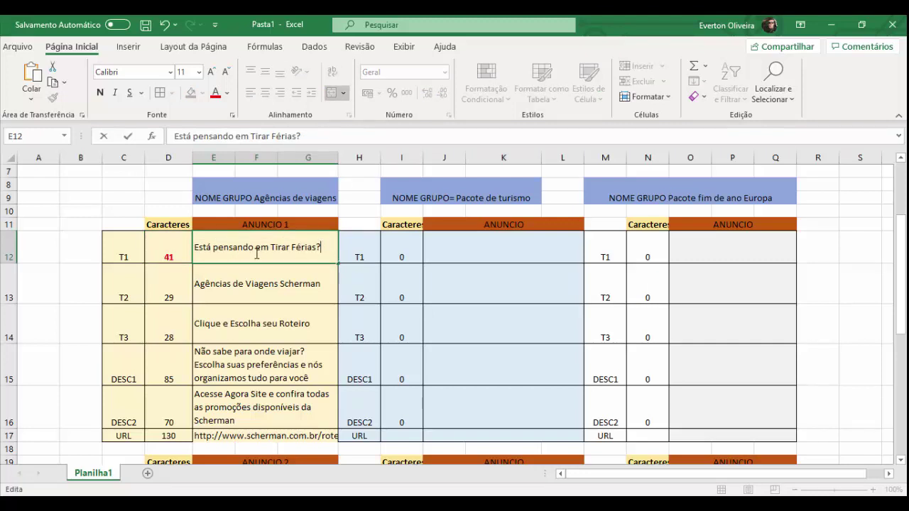
key("Return")
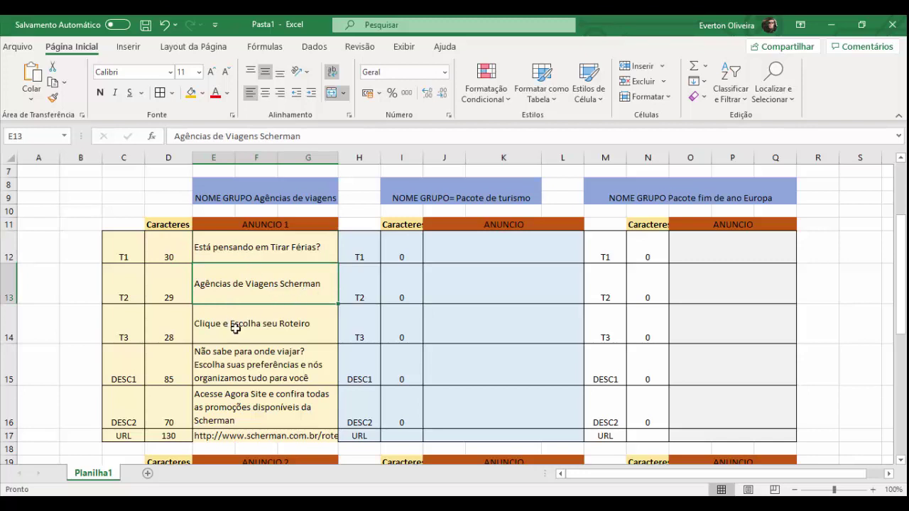
Check the character-count cells of ANUNCIO 1 for all three titles and both descriptions
scroll(256, 327, "down", 1)
left_click_drag(169, 383, 176, 211)
left_click(195, 298)
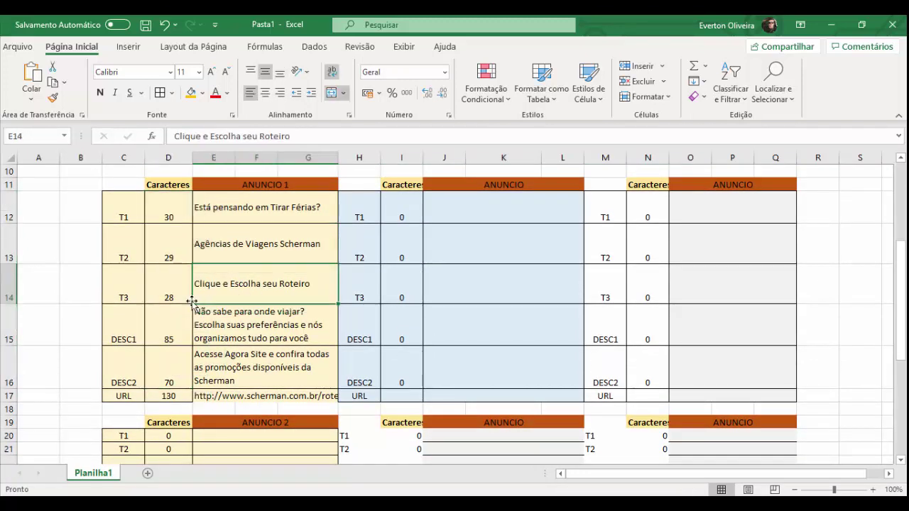
left_click(177, 298)
left_click(170, 330)
left_click(167, 367)
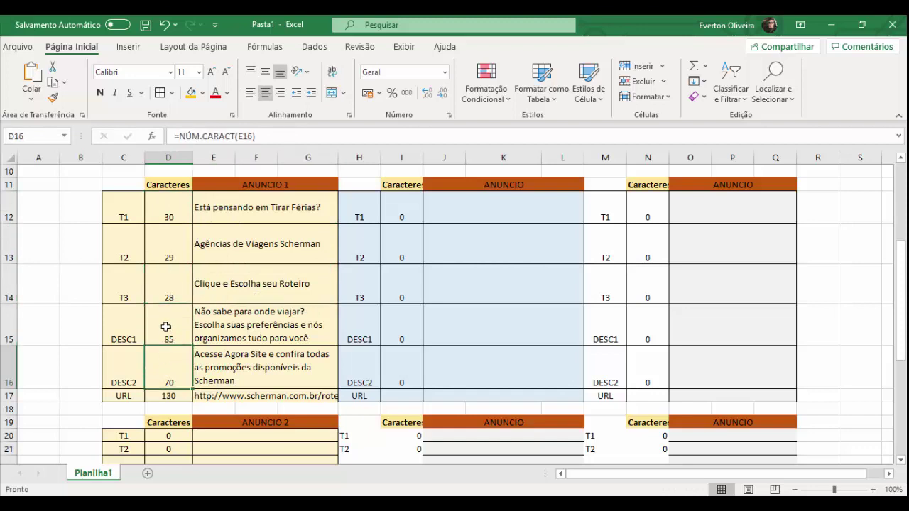
left_click(166, 327)
left_click(171, 281)
left_click(172, 248)
left_click(176, 207)
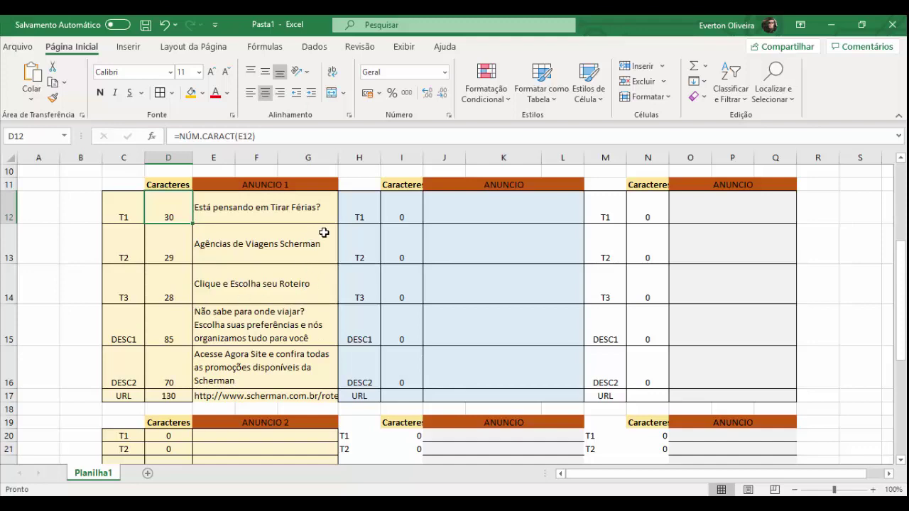
Reread the ANUNCIO 1 texts for T1, T2, T3 and DESC1 in the workbook
scroll(315, 294, "up", 1)
scroll(311, 355, "down", 1)
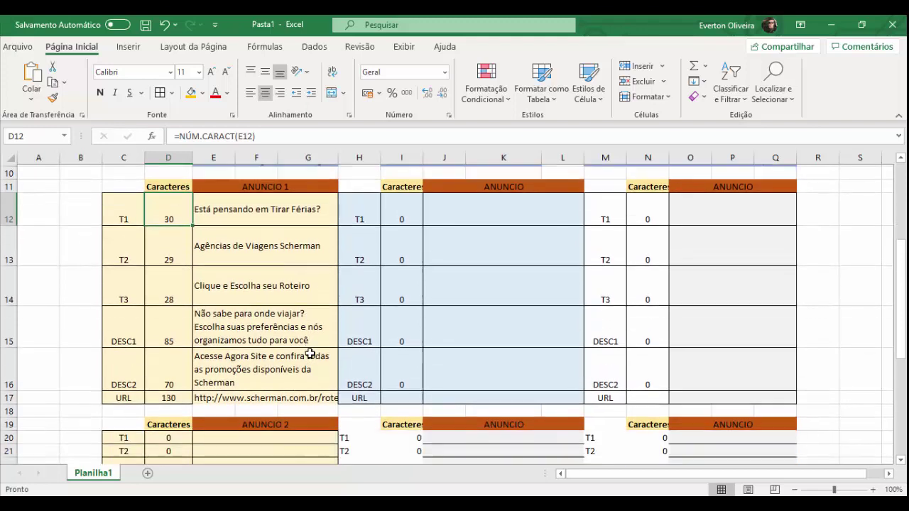
left_click(235, 213)
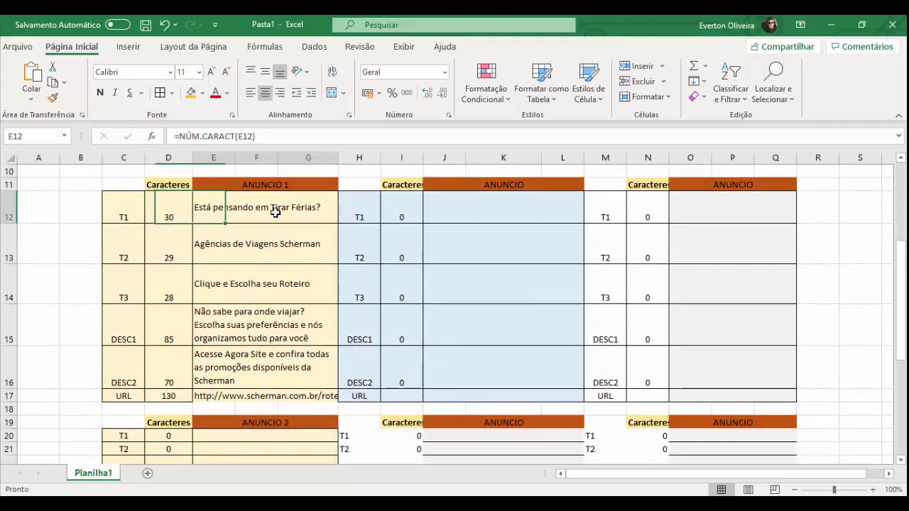
left_click(271, 251)
left_click(256, 286)
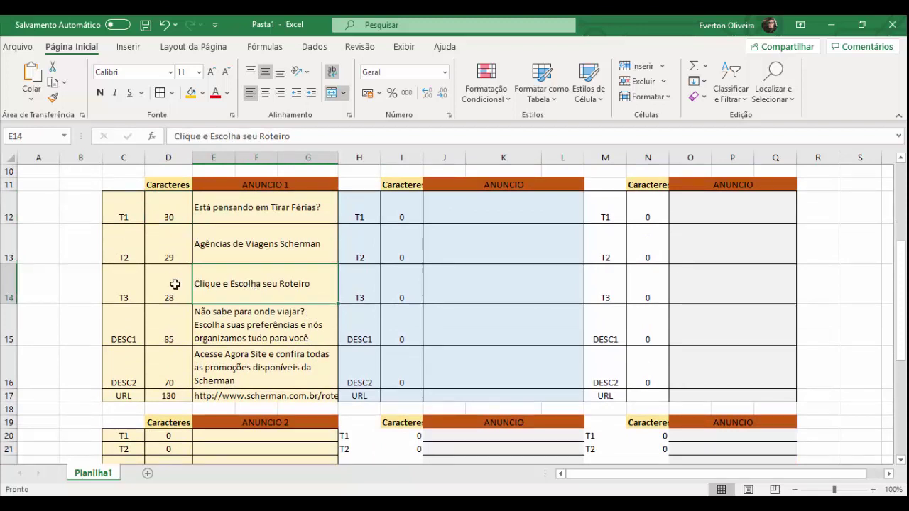
left_click(254, 326)
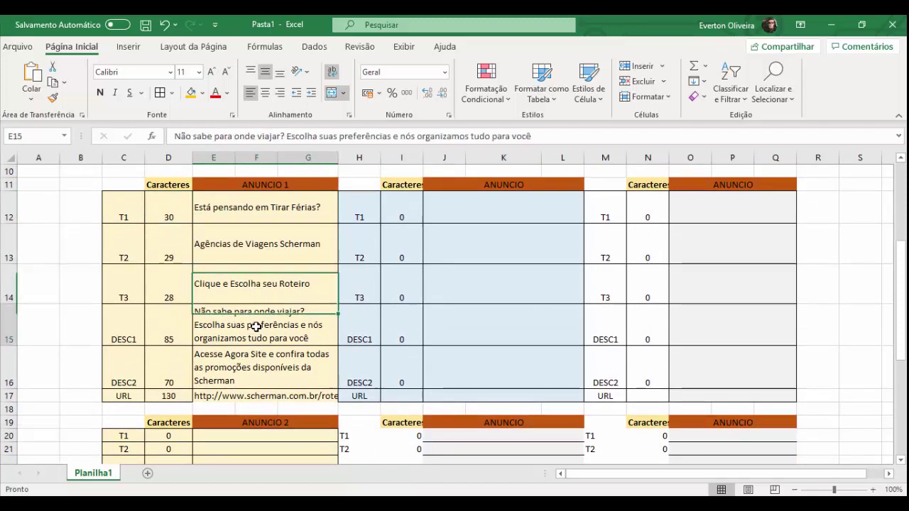
Check the DESC1 and DESC2 texts of ANUNCIO 1 against their character-count cells
left_click(243, 374)
left_click(173, 376)
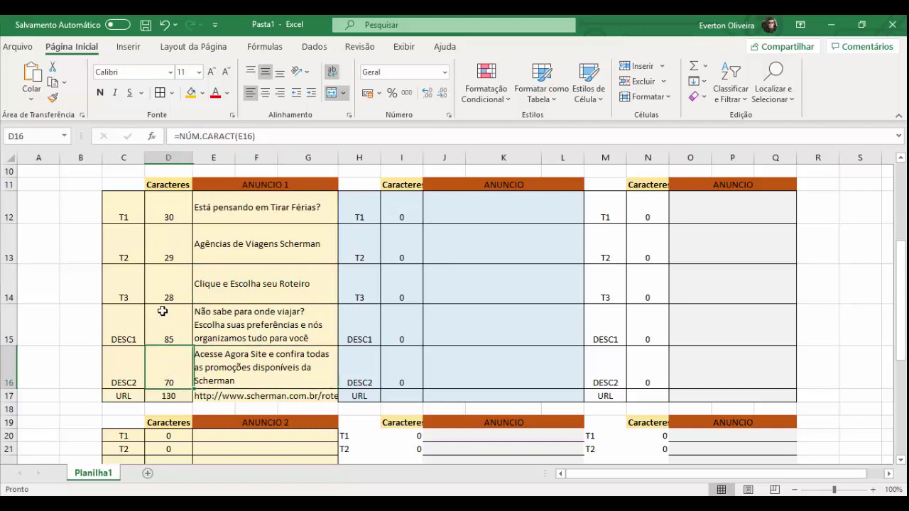
left_click_drag(163, 311, 174, 330)
left_click(233, 328)
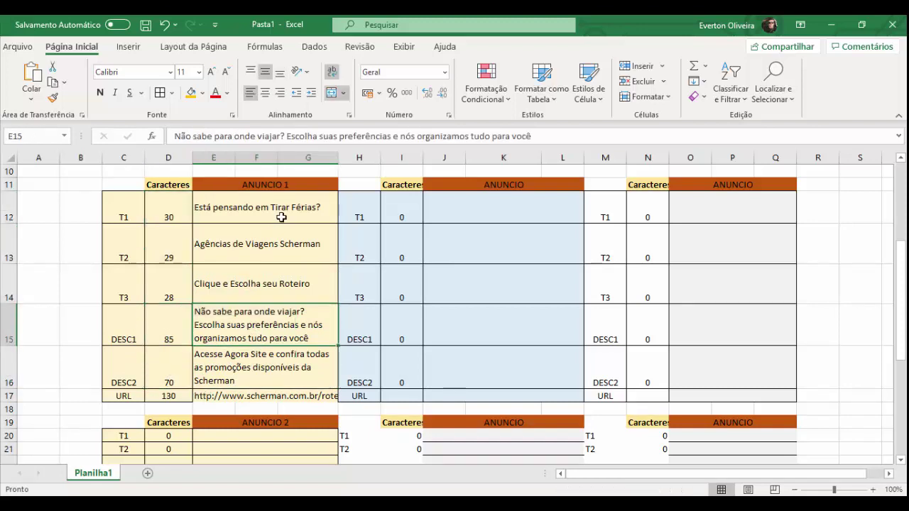
Copy title T1 "Está pensando em Tirar Férias?" from ANUNCIO 1 in Excel into Título 1 of the Google Ads text ad
left_click(302, 207)
left_click(309, 135)
left_click_drag(301, 135, 235, 136)
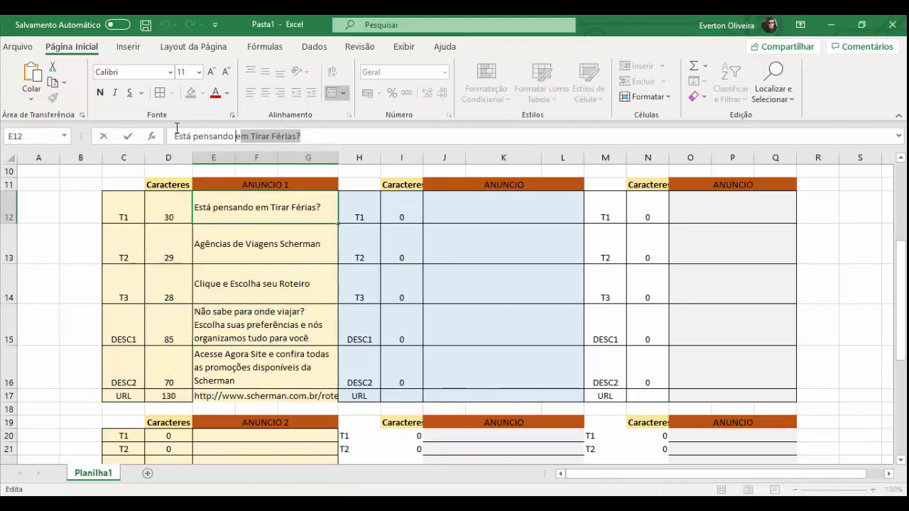
left_click_drag(176, 128, 170, 138)
key("ctrl+c")
left_click(831, 25)
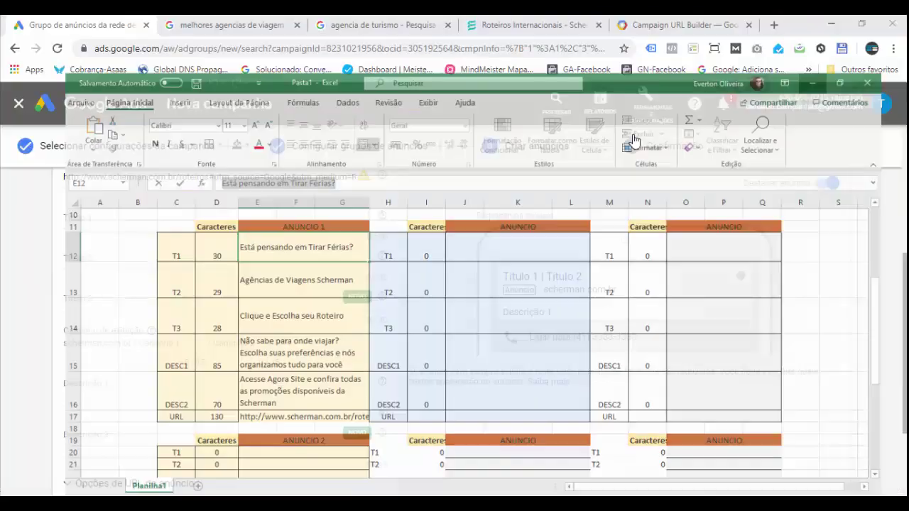
left_click(186, 218)
key("ctrl+v")
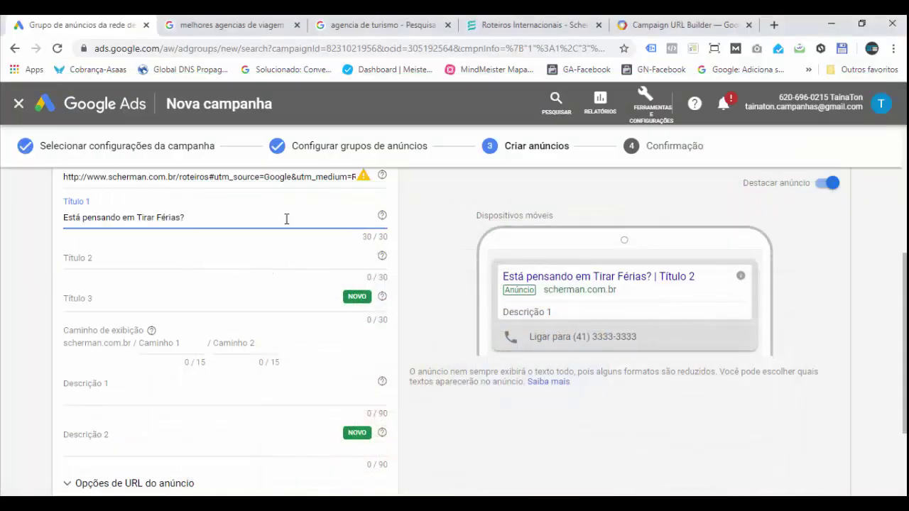
Copy title T2 "Agências de Viagens Scherman" from the Excel workbook Pasta1 into Título 2 of the Google Ads text ad
left_click(210, 260)
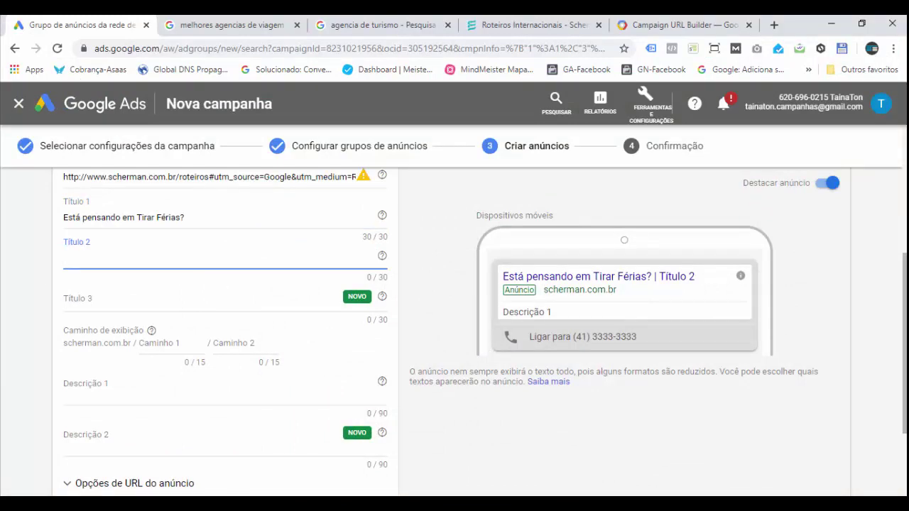
key("alt+Tab")
key("alt+Tab")
key("alt+Tab")
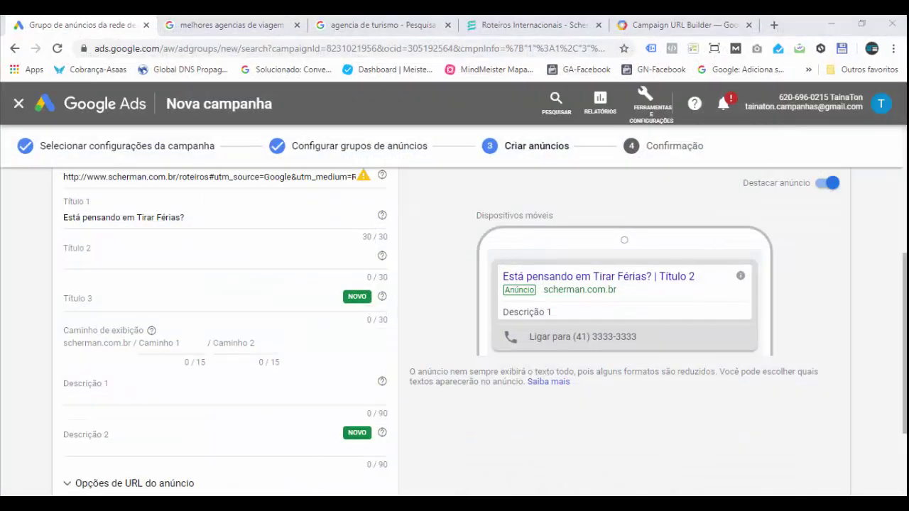
left_click(416, 462)
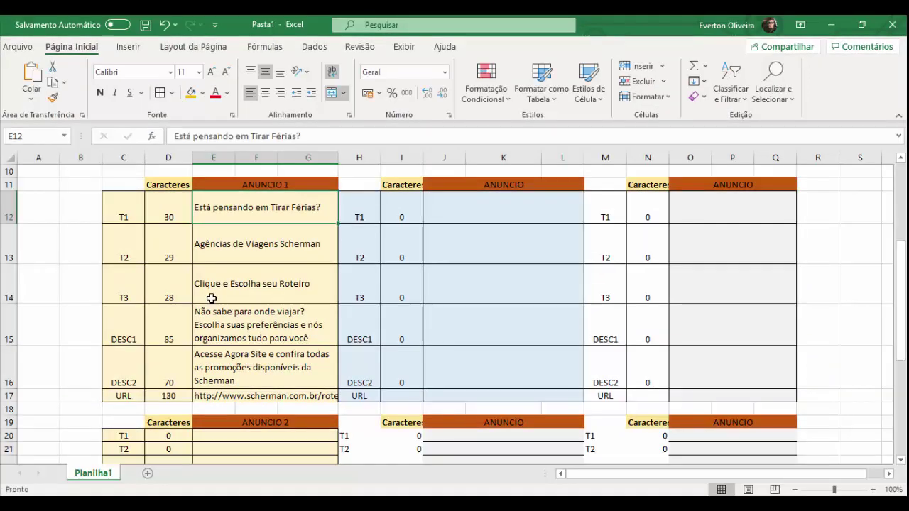
left_click(235, 239)
left_click_drag(302, 136, 170, 138)
key("ctrl+c")
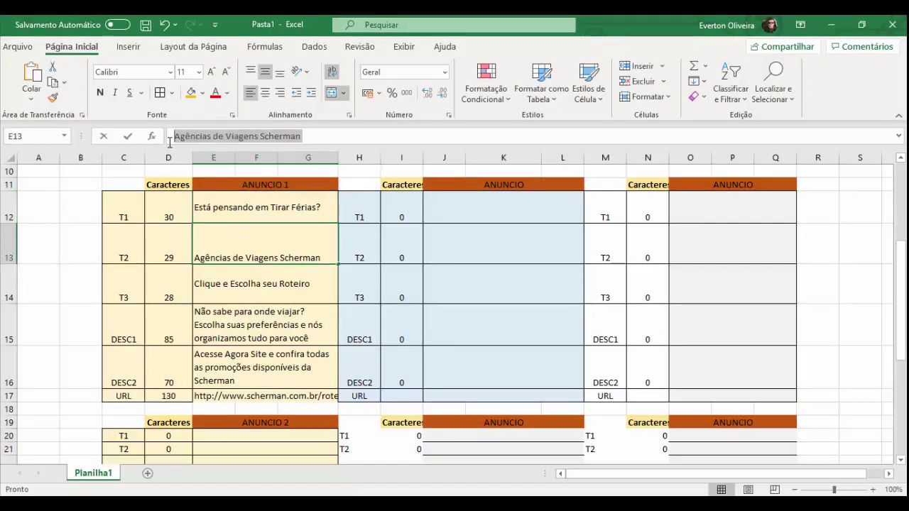
key("Return")
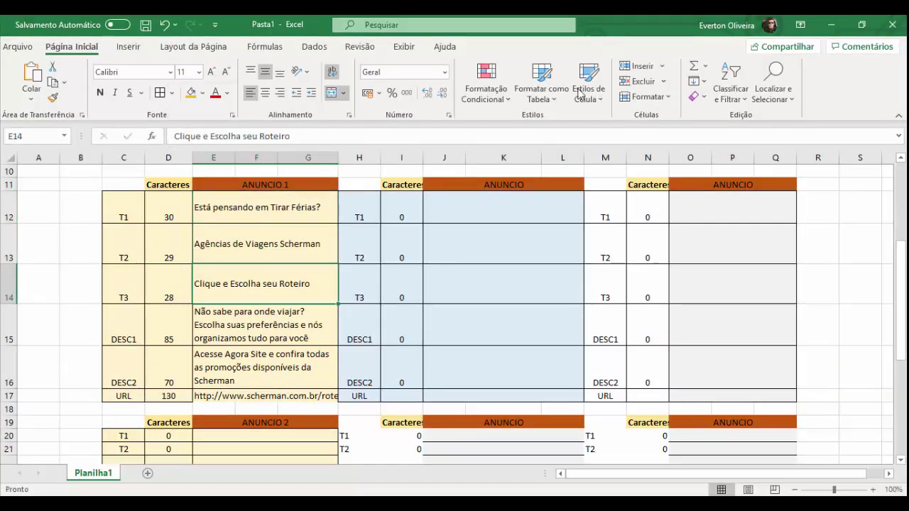
left_click(831, 24)
key("ctrl+v")
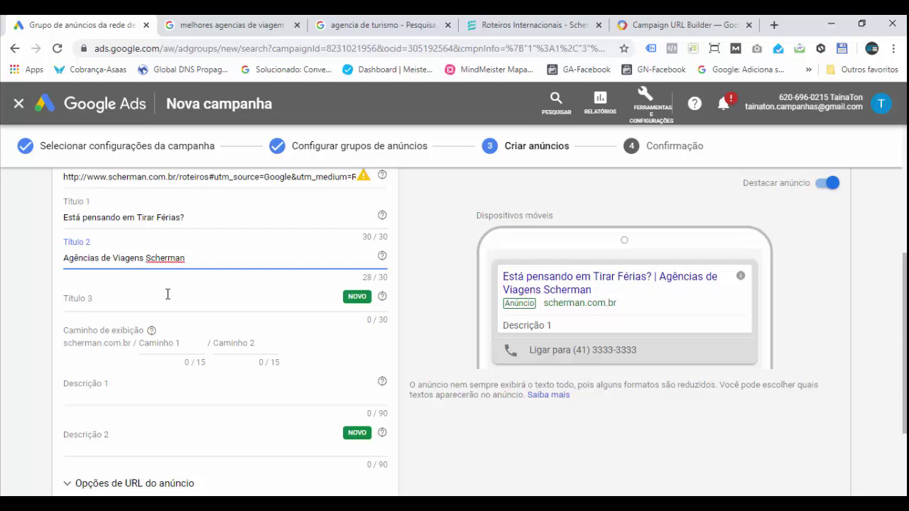
left_click(171, 296)
left_click(209, 260)
left_click(144, 308)
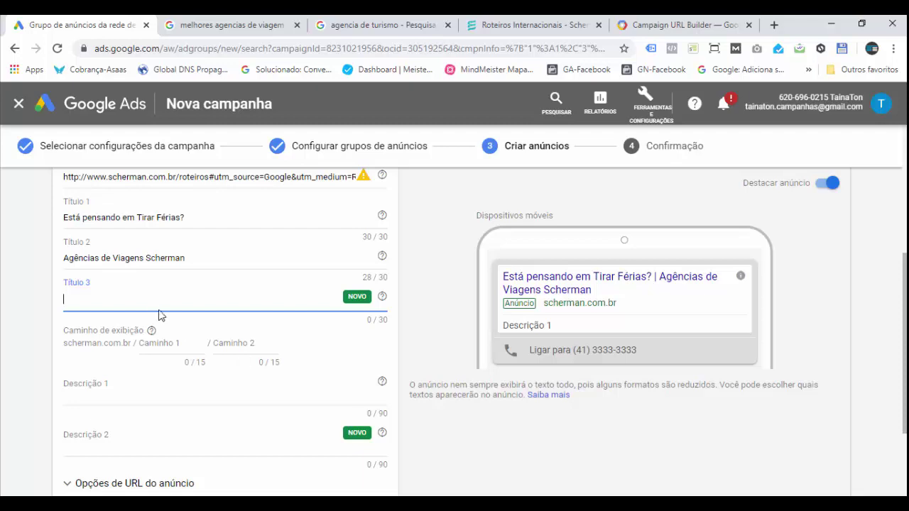
left_click(66, 258)
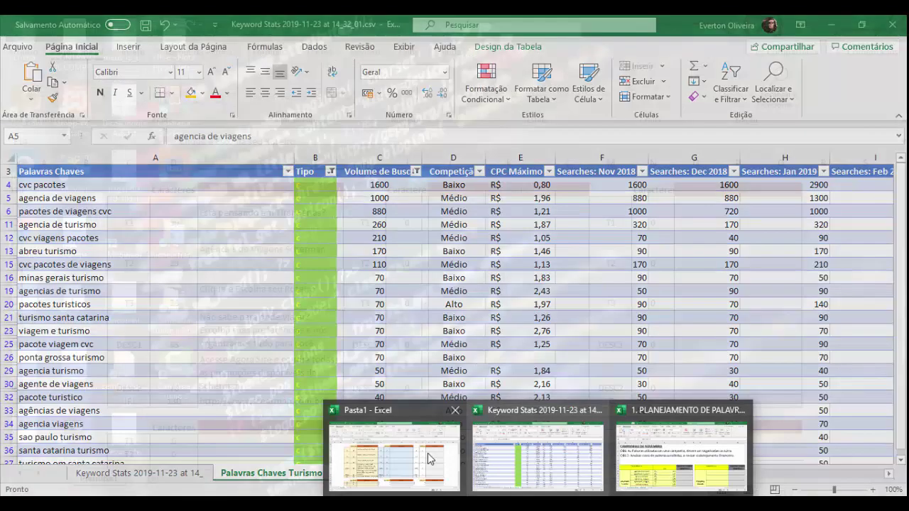
left_click(384, 448)
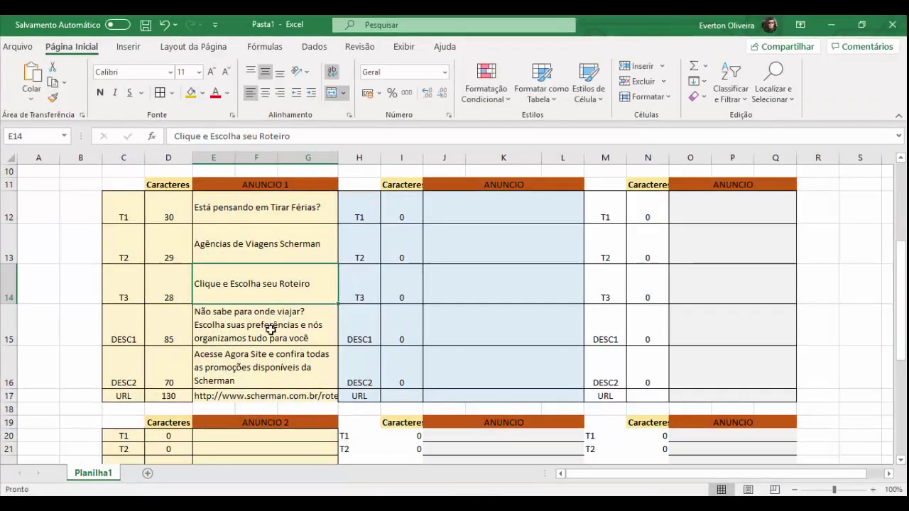
left_click(274, 331)
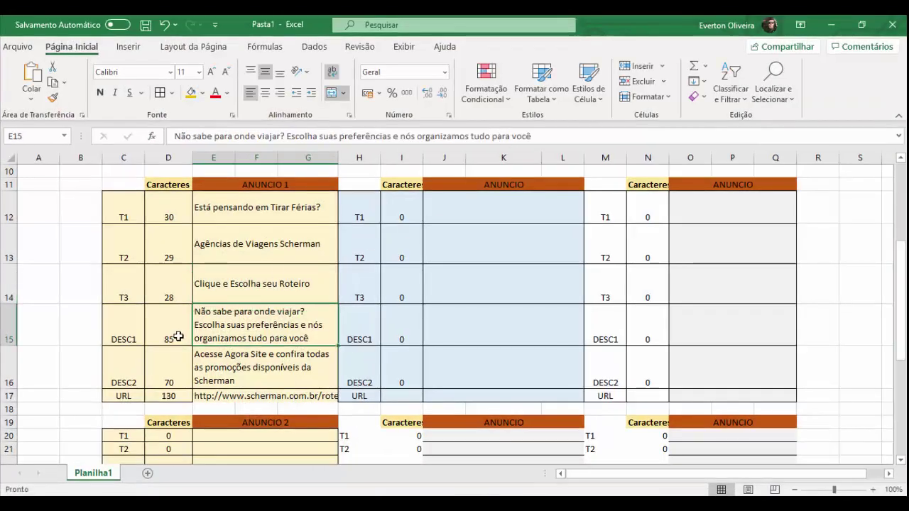
left_click(831, 24)
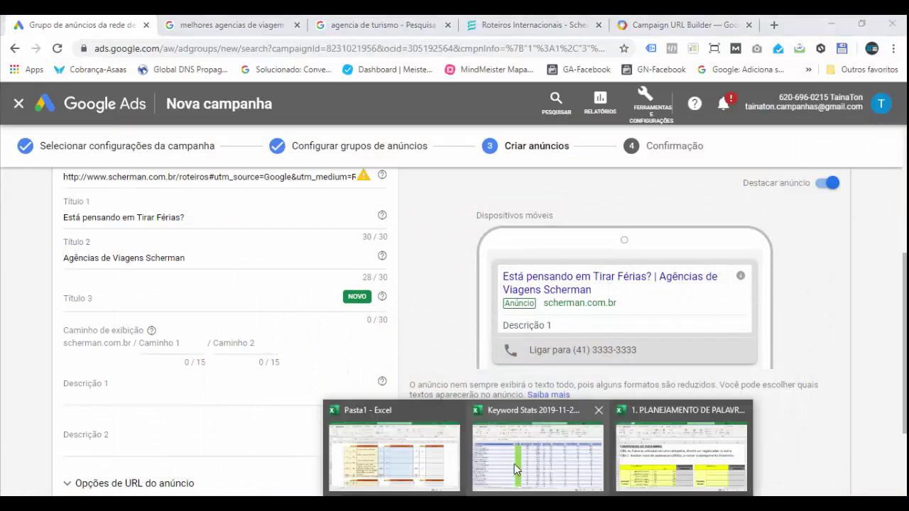
Copy title T3 "Clique e Escolha seu Roteiro" from the Excel workbook Pasta1 into Título 3 of the Google Ads text ad
left_click(383, 454)
left_click(295, 291)
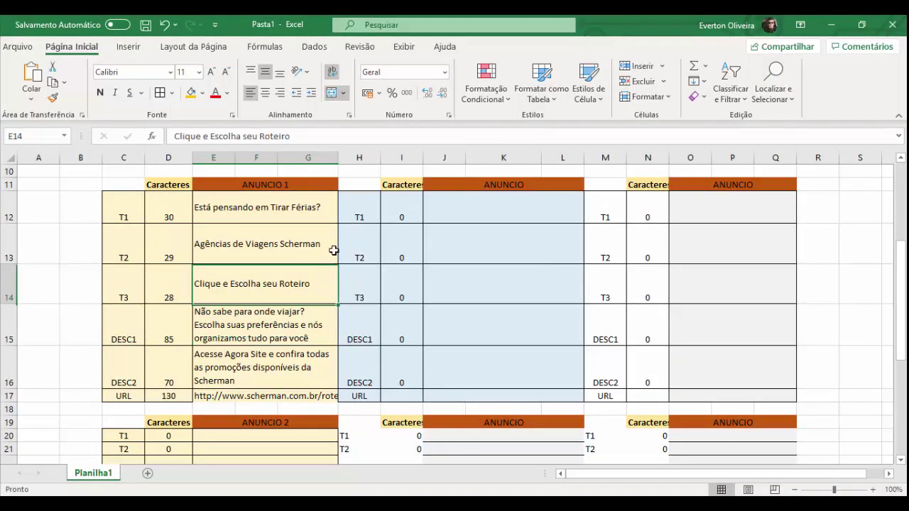
left_click_drag(293, 136, 178, 136)
key("ctrl+c")
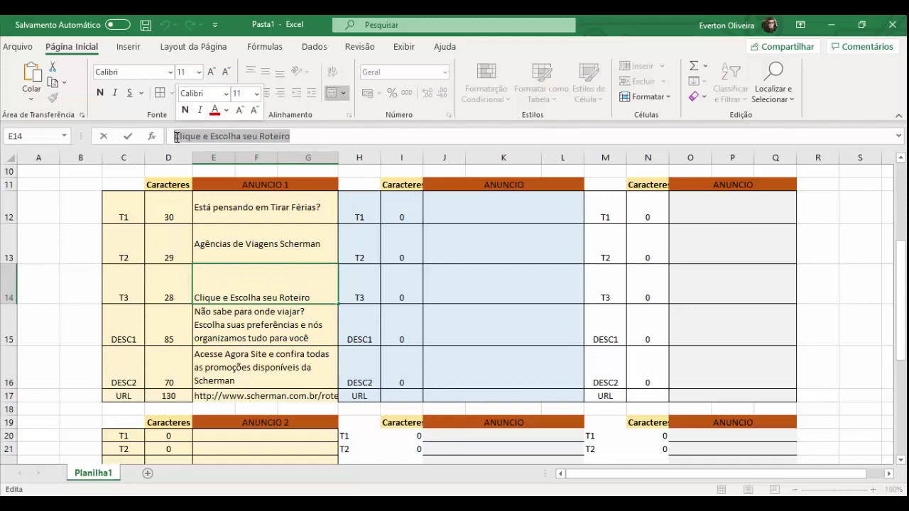
key("Return")
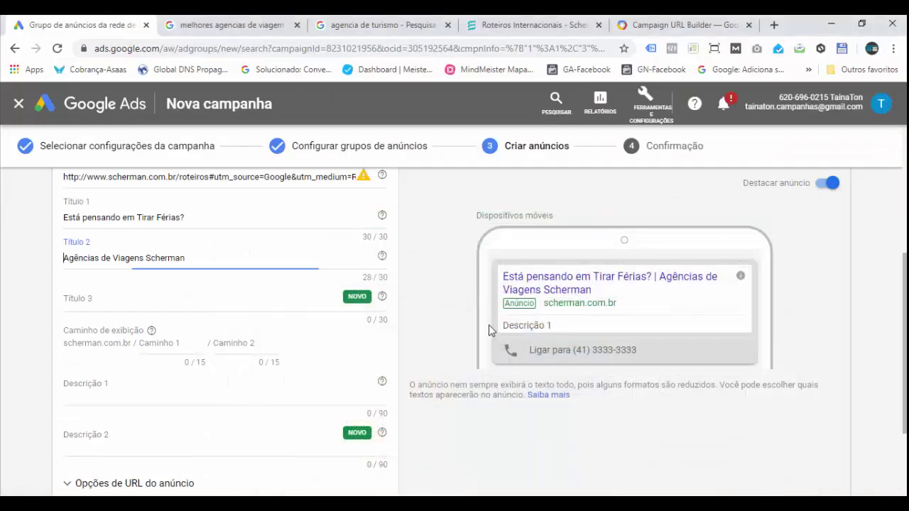
left_click(831, 25)
left_click(225, 296)
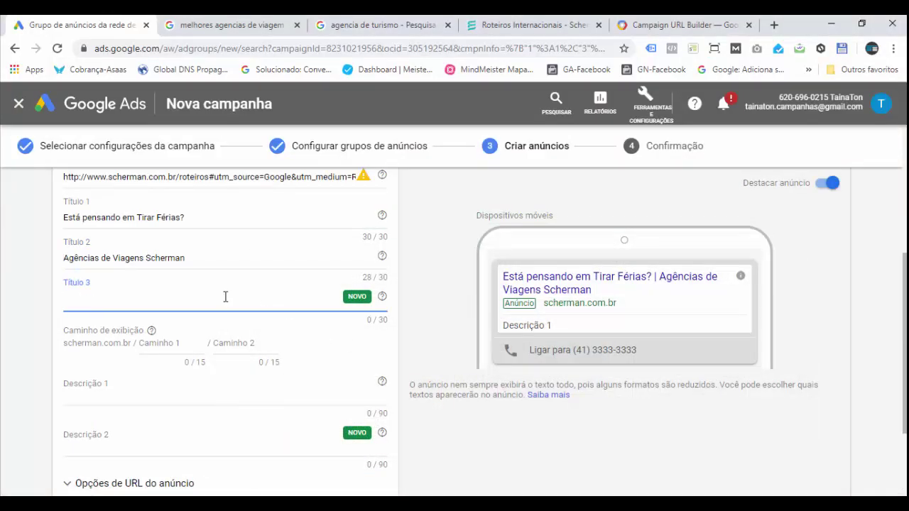
key("ctrl+v")
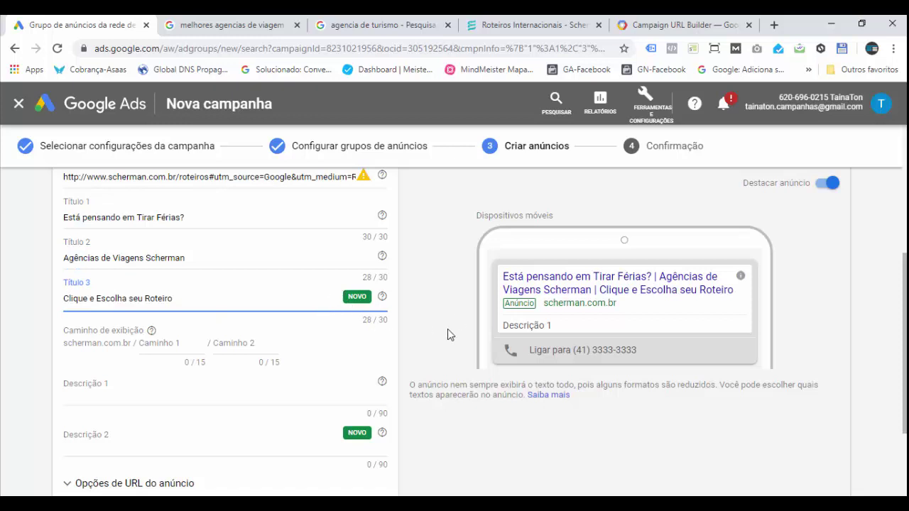
Review the wording of Título 1, Título 2 and Título 3 in the new text ad
left_click(417, 319)
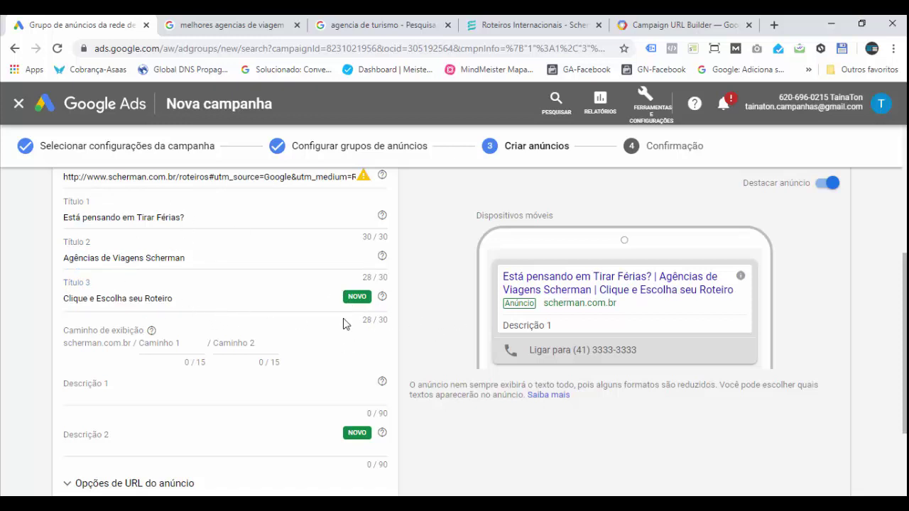
left_click(177, 310)
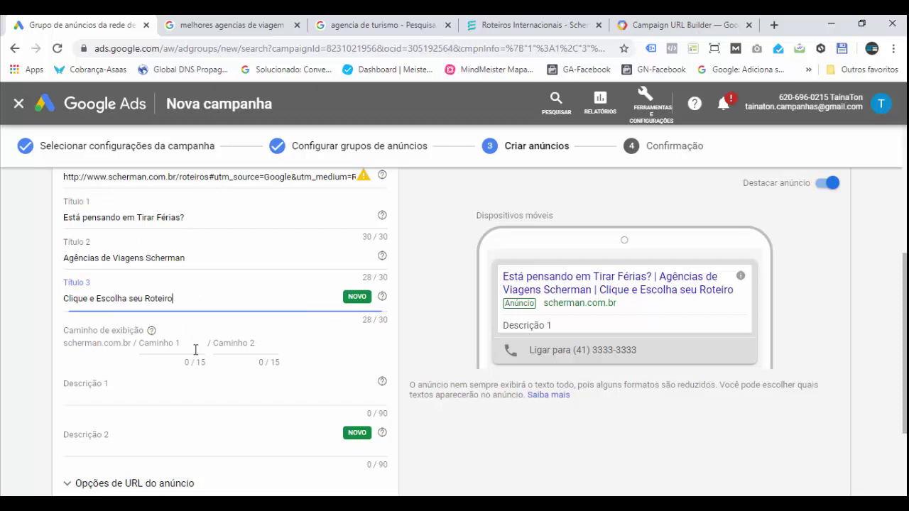
left_click(134, 392)
left_click(169, 296)
left_click(194, 257)
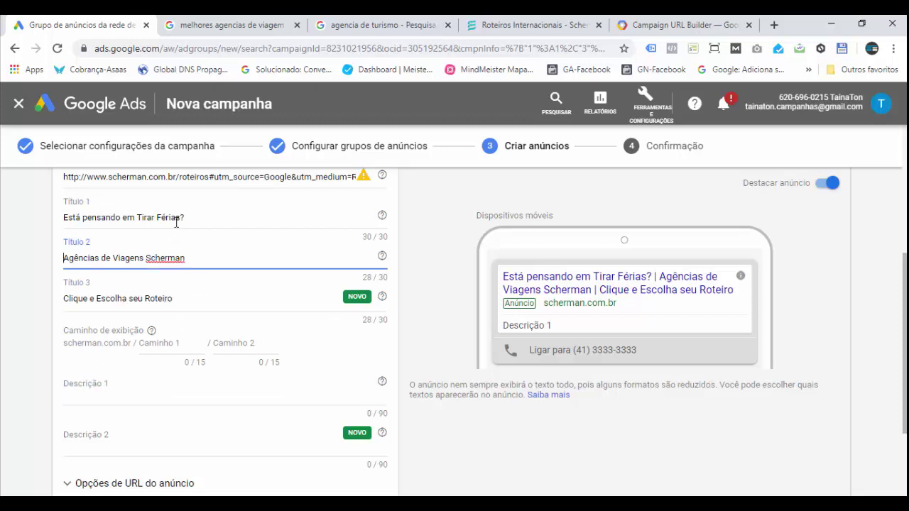
left_click(177, 217)
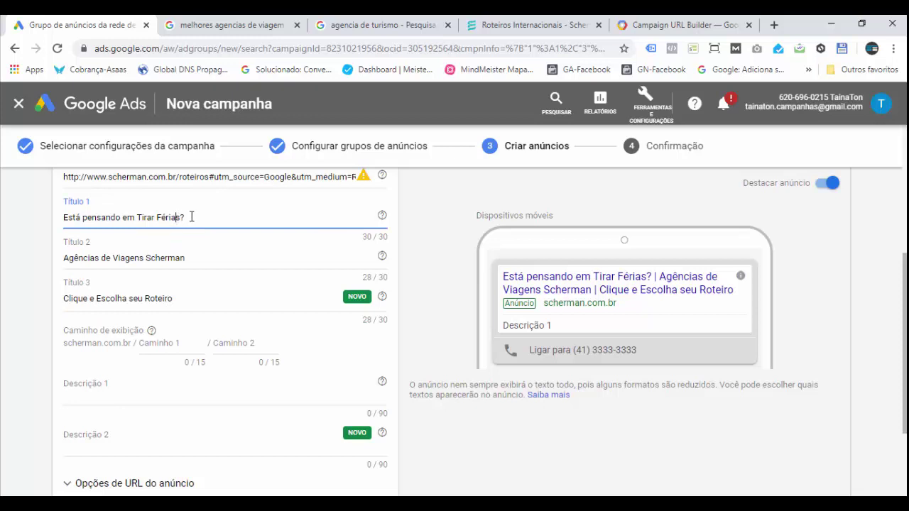
left_click(191, 259)
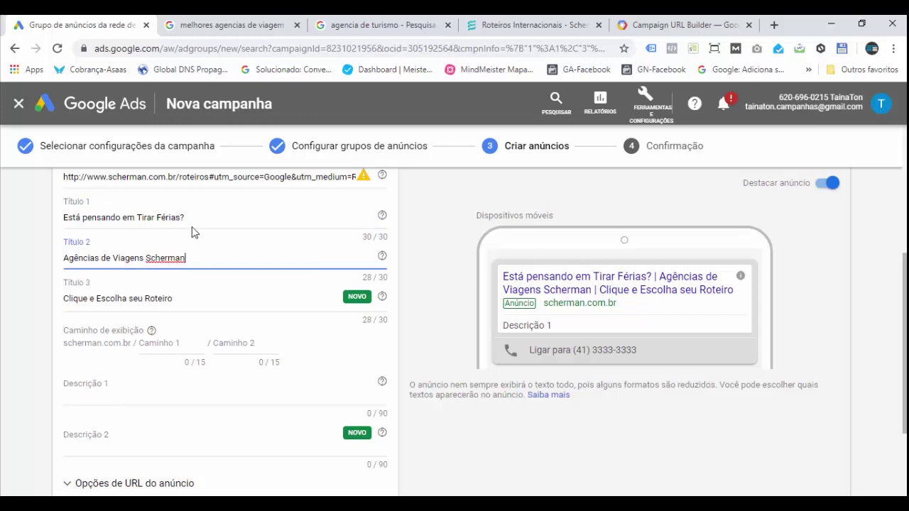
left_click(194, 215)
left_click(192, 257)
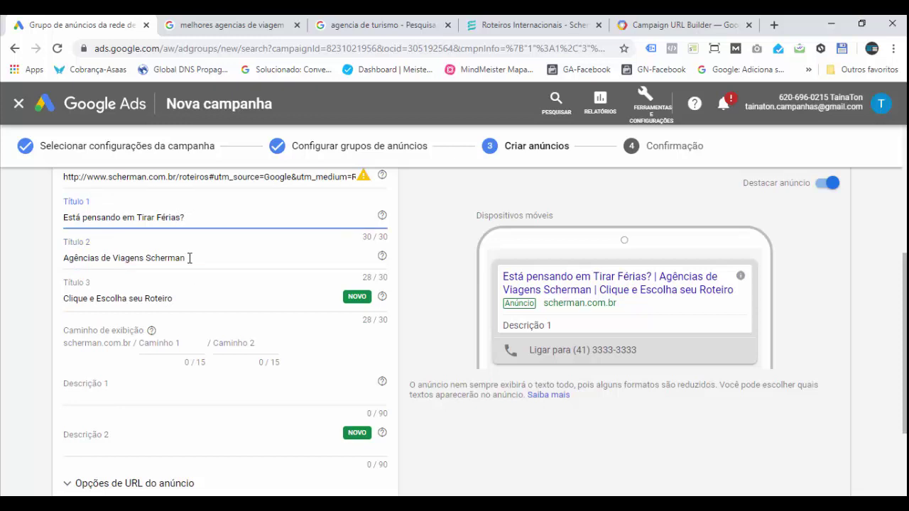
left_click(188, 218)
left_click(196, 257)
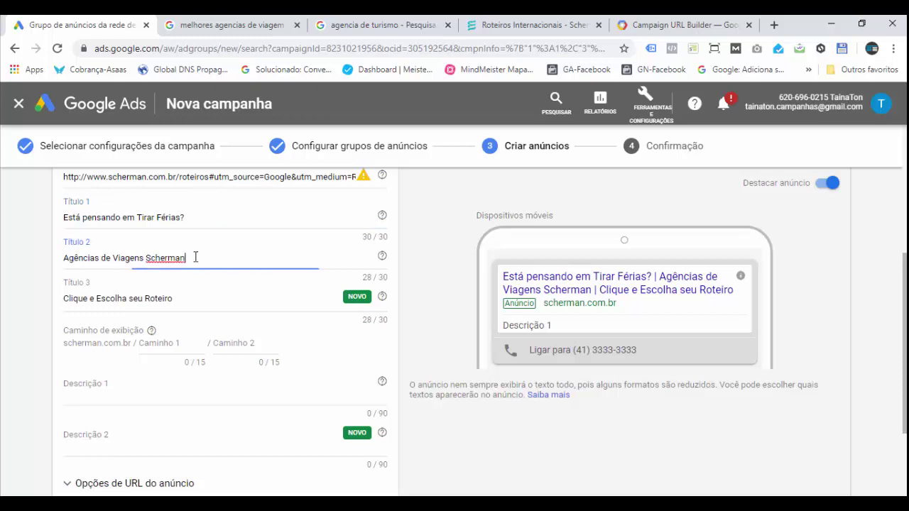
left_click(174, 299)
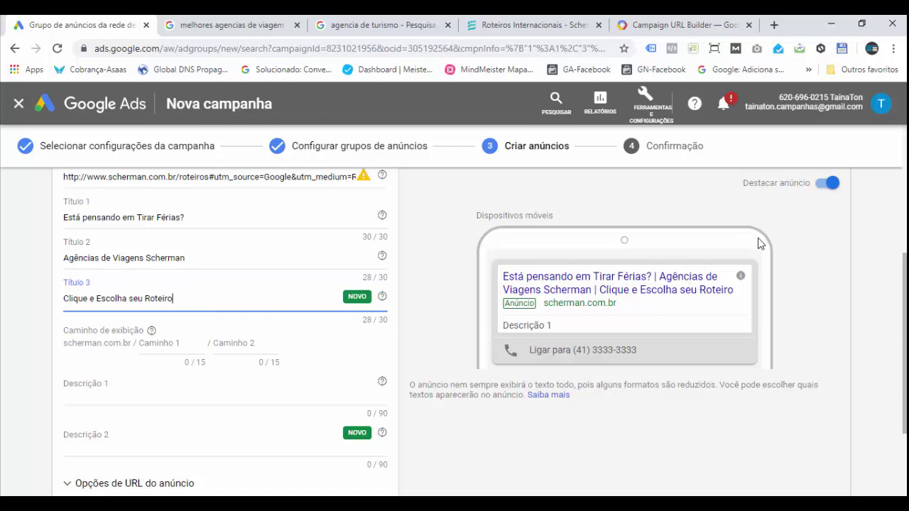
Show the desktop version of the ad preview and compare its headline with the three title fields
scroll(757, 244, "up", 1)
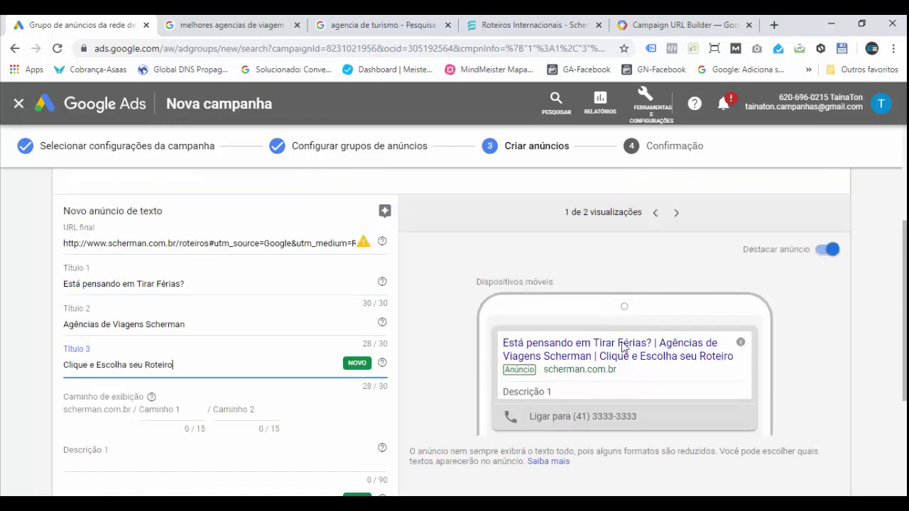
left_click(676, 222)
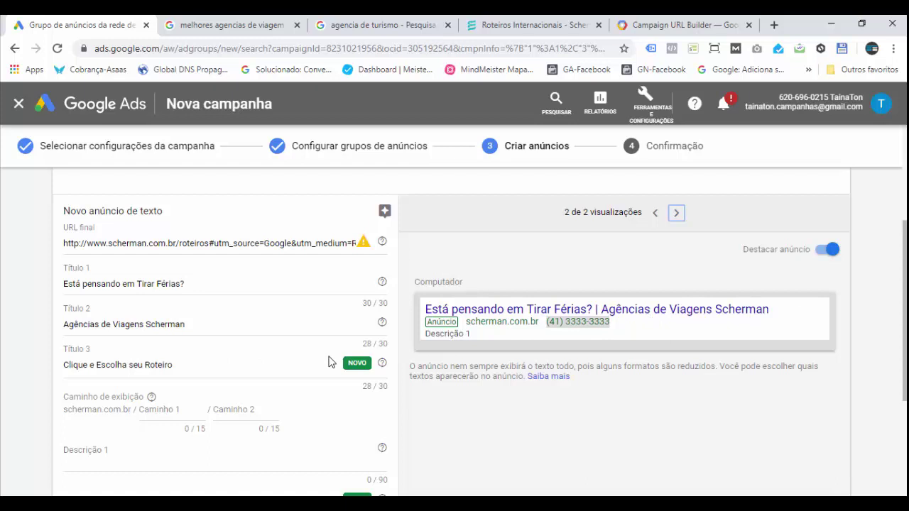
left_click(209, 281)
left_click(200, 332)
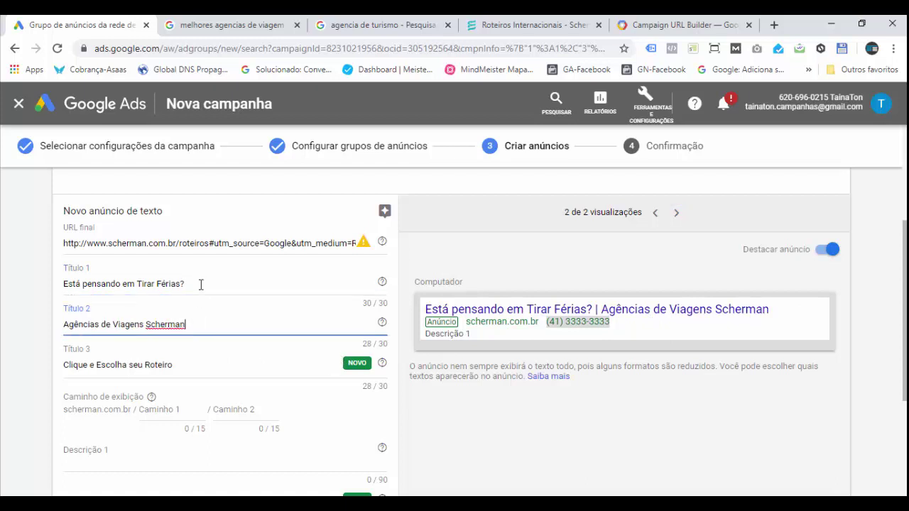
left_click(198, 283)
left_click(211, 325)
left_click(196, 289)
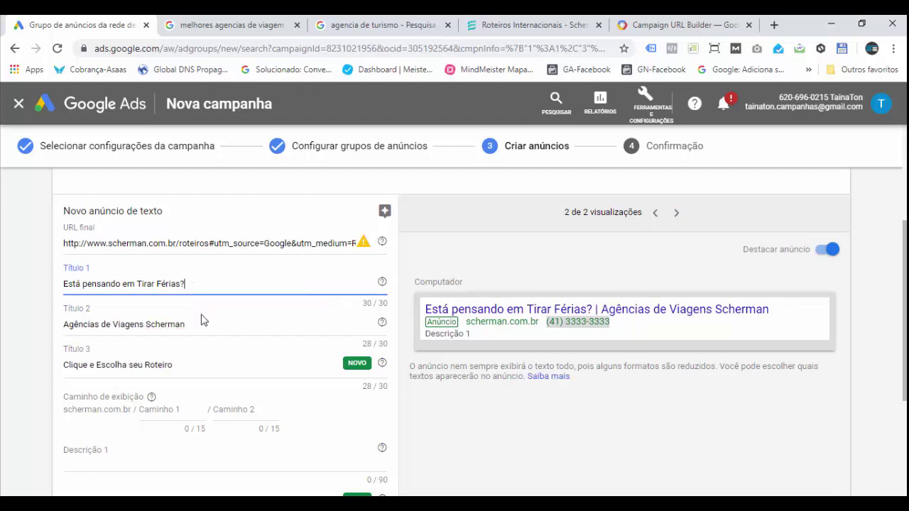
left_click(201, 323)
left_click(197, 288)
left_click(208, 324)
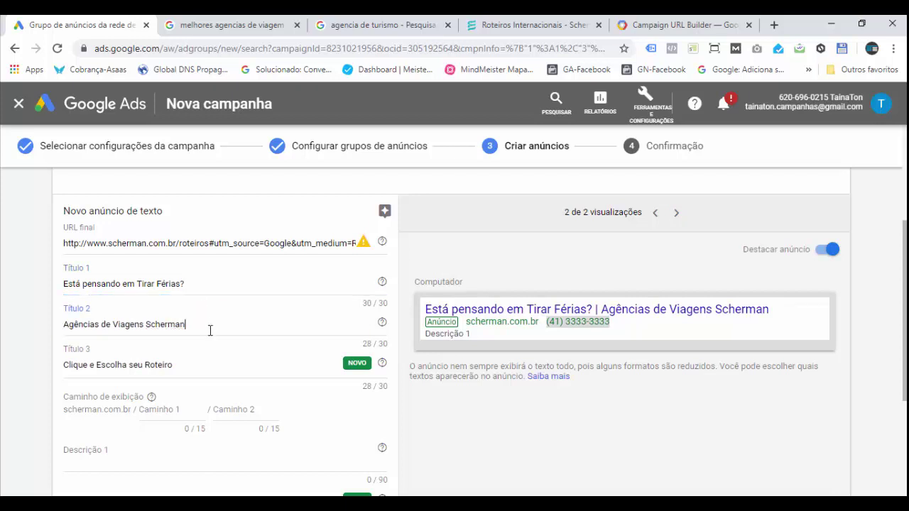
left_click(189, 365)
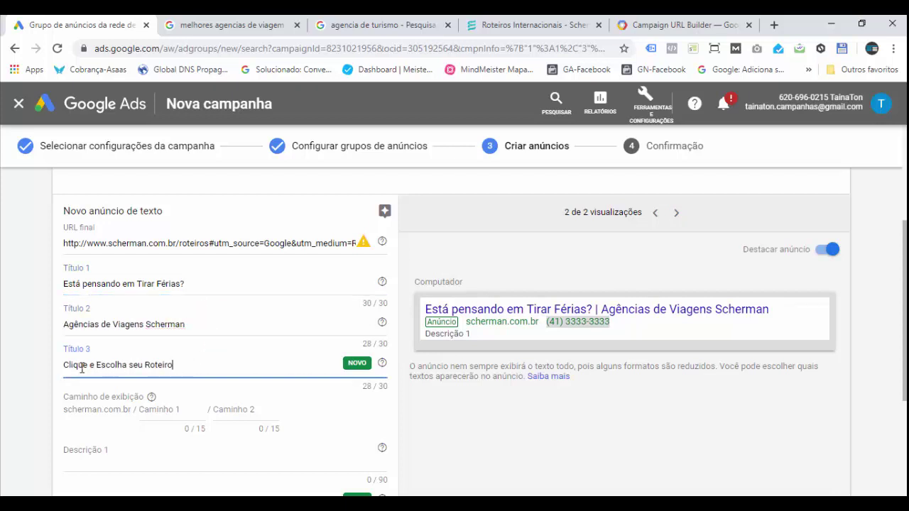
Check the Título 3 wording and show the mobile version of the ad preview
left_click_drag(80, 367, 134, 367)
left_click(194, 365)
left_click(676, 212)
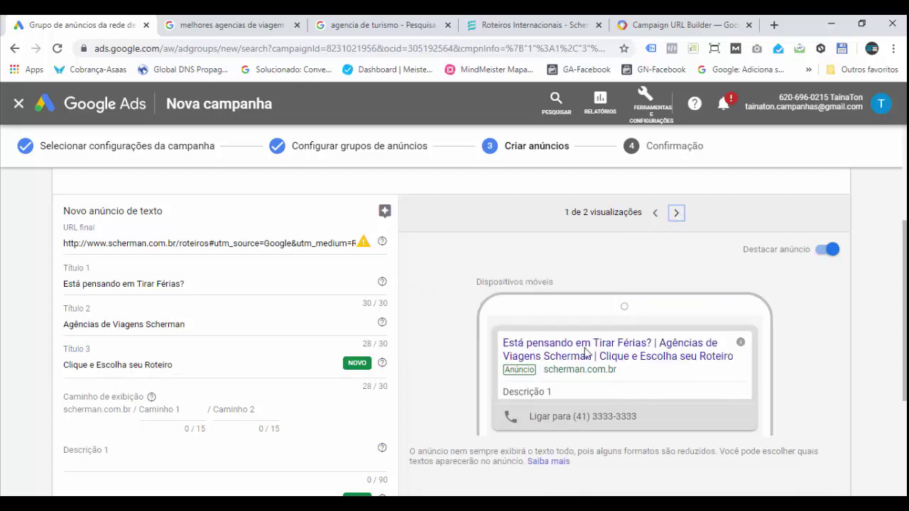
Fill the text ad's display path with "ferias" as Caminho 1 and "roteiros" as Caminho 2
scroll(404, 347, "down", 1)
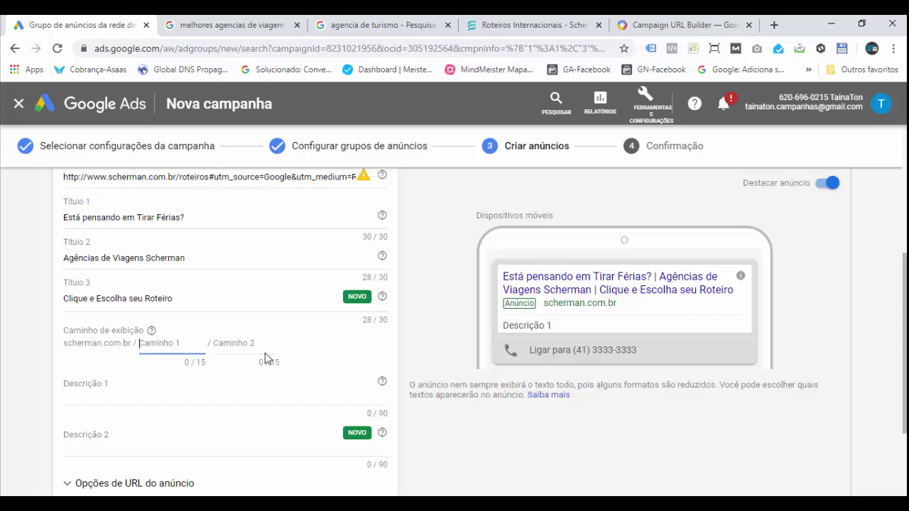
scroll(265, 353, "up", 1)
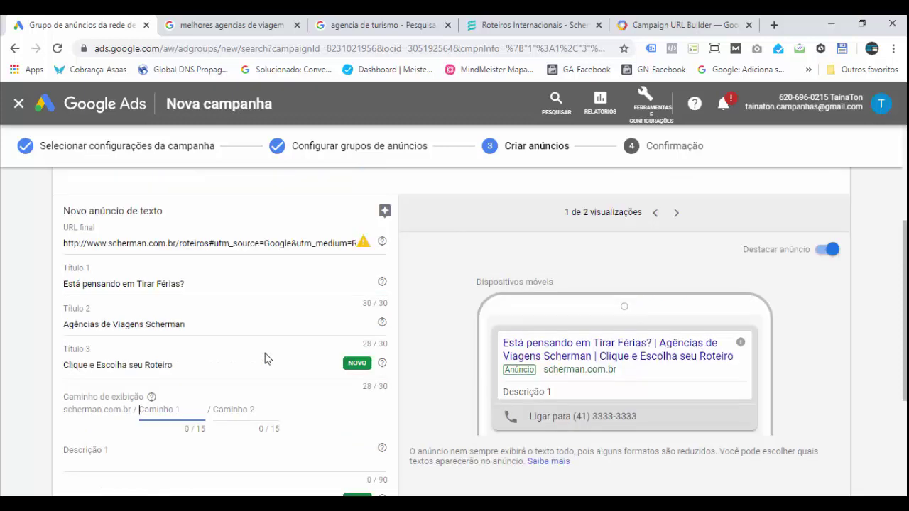
type("ferias")
left_click(248, 410)
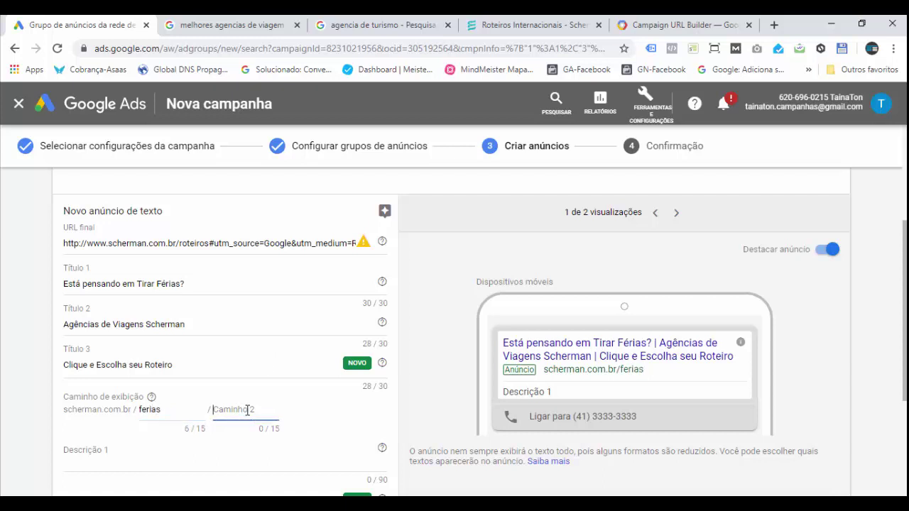
type("roteiros")
Replace the display path segments with "agencia" in Caminho 1 and "turismo" in Caminho 2
left_click_drag(168, 411, 141, 412)
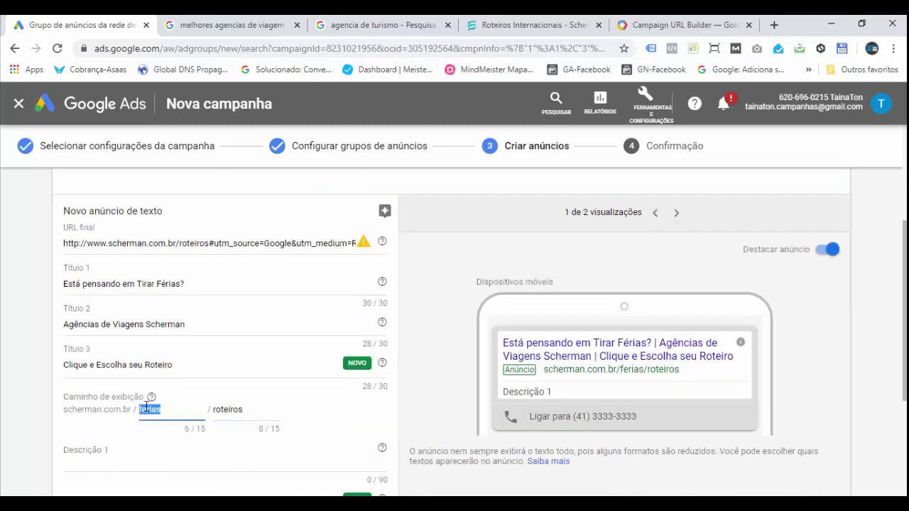
type("agecia")
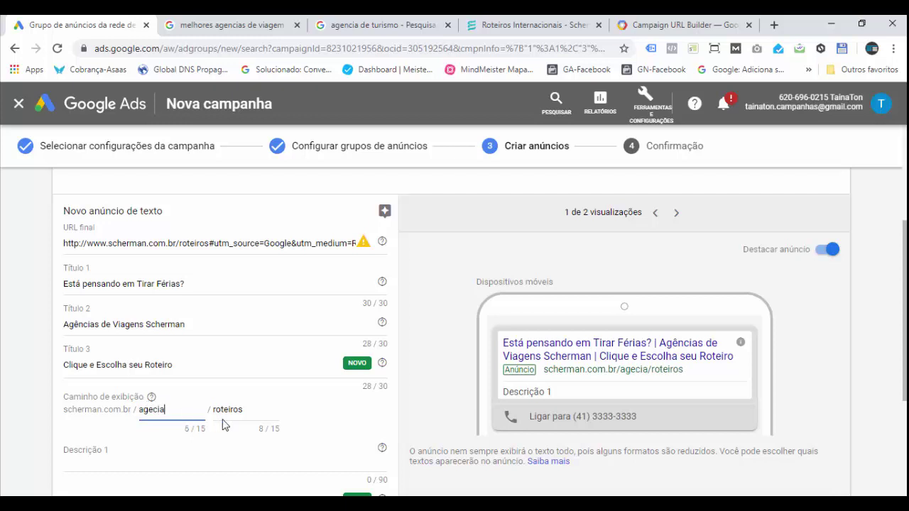
double_click(260, 408)
type("turismo")
left_click(322, 420)
double_click(146, 411)
left_click_drag(260, 409, 149, 413)
left_click(154, 413)
type("n")
left_click(239, 411)
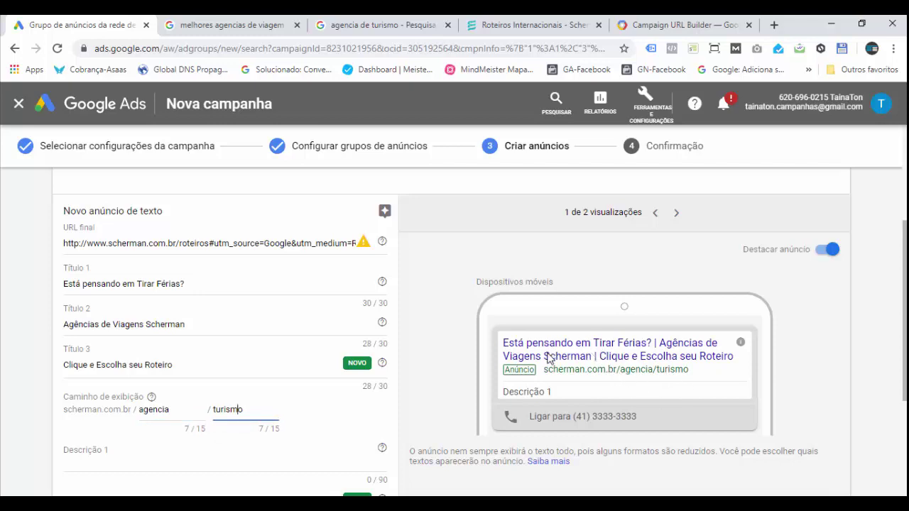
Review the Campanha 1 keywords in the Excel keyword planning workbook as reference for the display path, and return to Google Ads
scroll(277, 318, "up", 2)
scroll(258, 319, "down", 1)
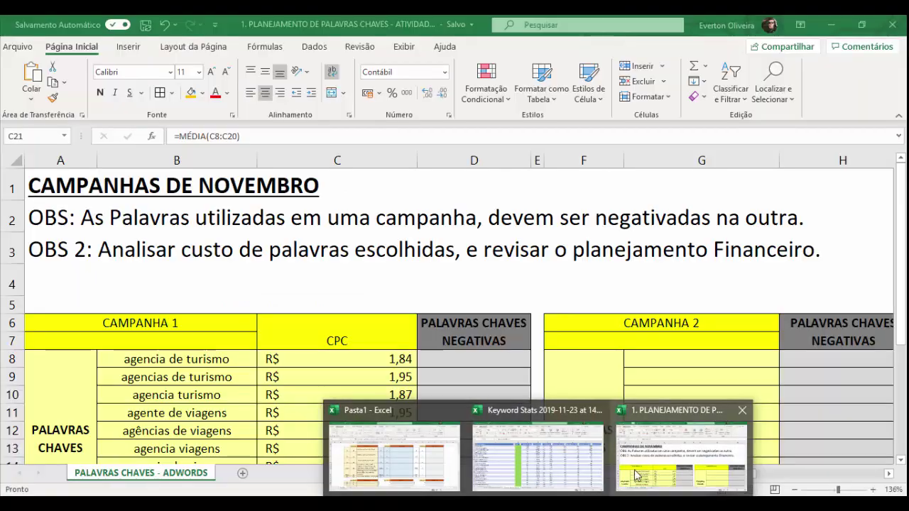
mouse_move(579, 474)
mouse_move(664, 474)
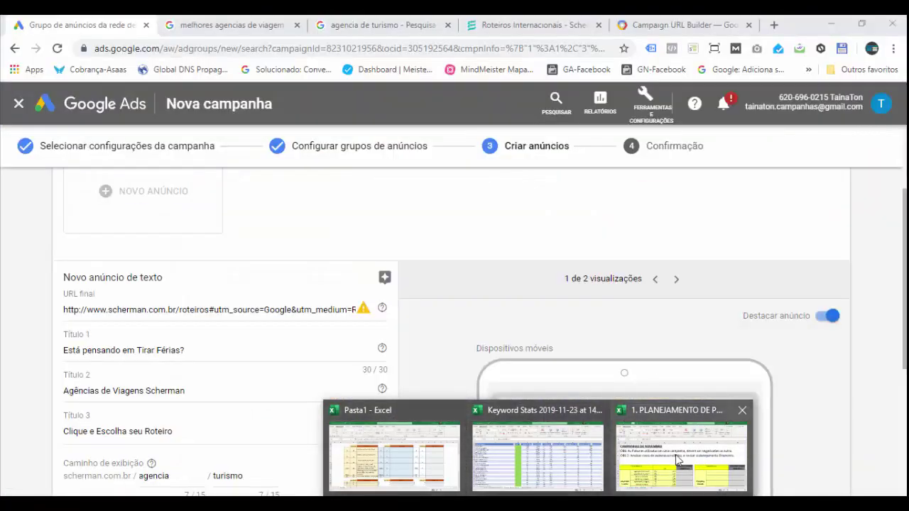
left_click(664, 468)
left_click(158, 361)
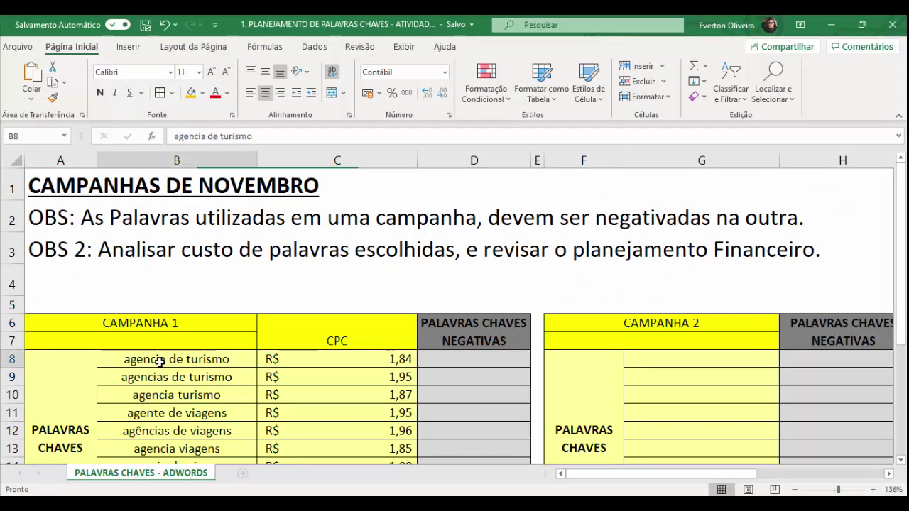
left_click(227, 395)
left_click(171, 432)
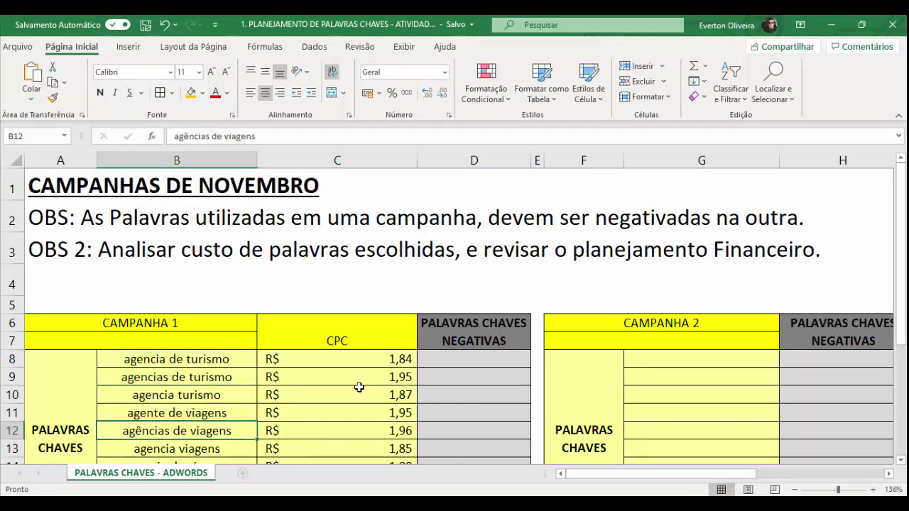
left_click(844, 25)
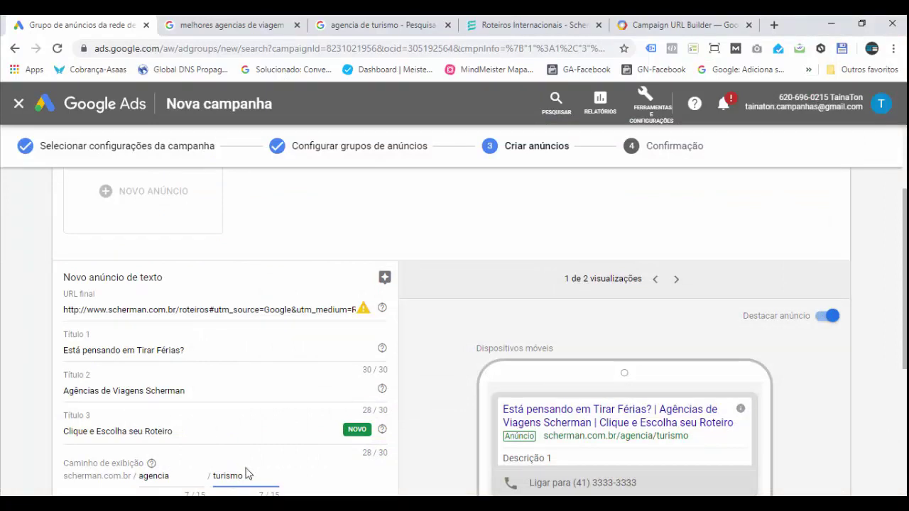
Change Caminho 2 of the display path to "viagem" and check both path segments
double_click(254, 475)
type("viagem")
left_click(422, 416)
scroll(409, 431, "down", 1)
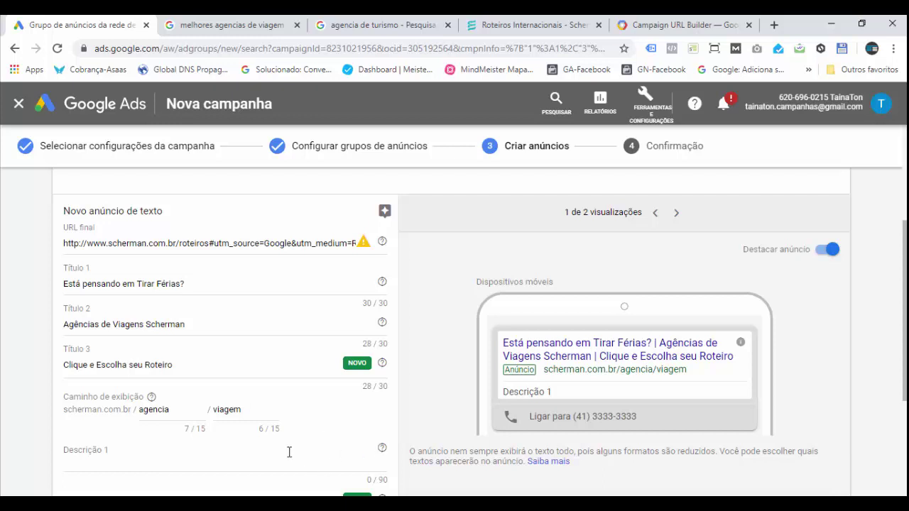
scroll(289, 453, "down", 1)
left_click_drag(144, 345, 163, 345)
left_click(228, 343)
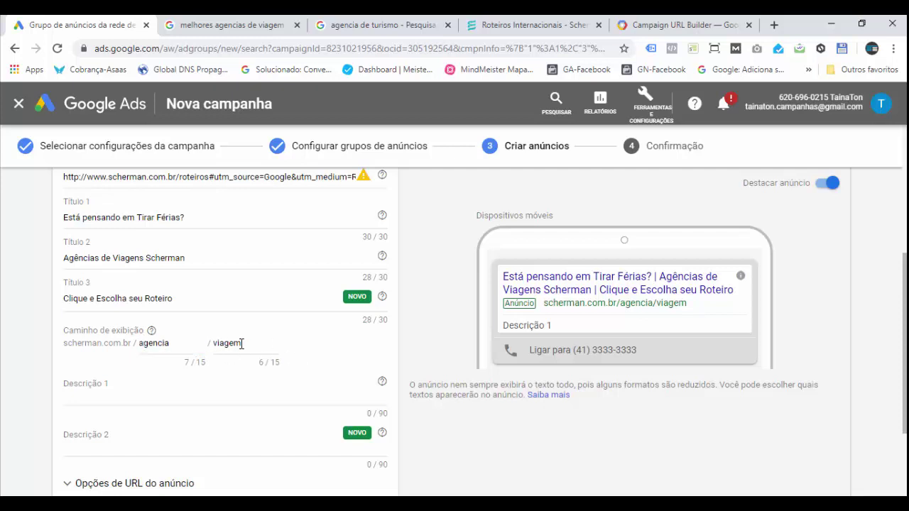
double_click(229, 343)
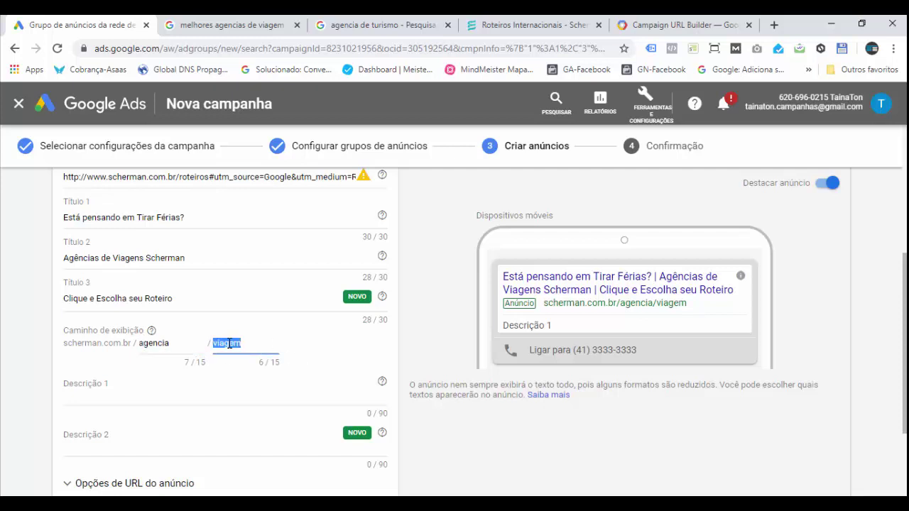
double_click(147, 344)
double_click(226, 344)
Copy DESC1 "Não sabe para onde viajar? Escolha suas preferências e nós organizamos tudo para você" from Excel workbook Pasta1 into Descrição 1 of the Google Ads ad
left_click(172, 396)
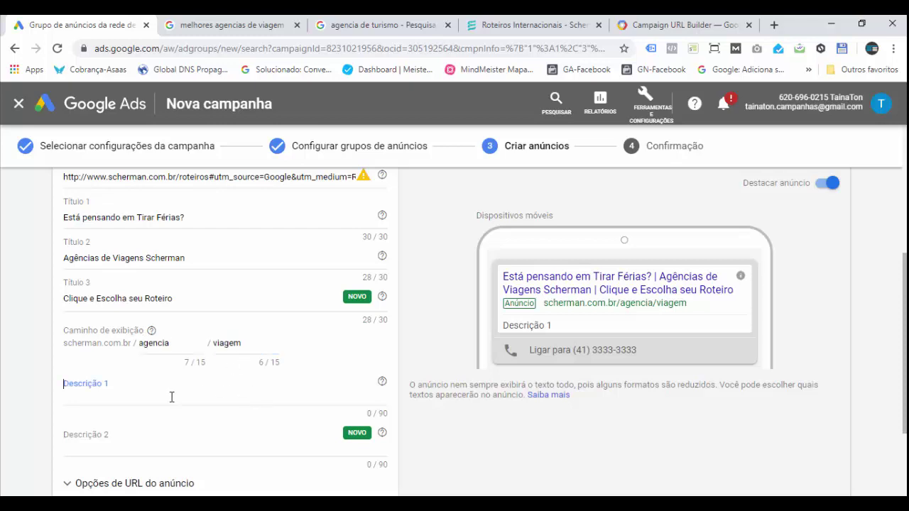
left_click(540, 503)
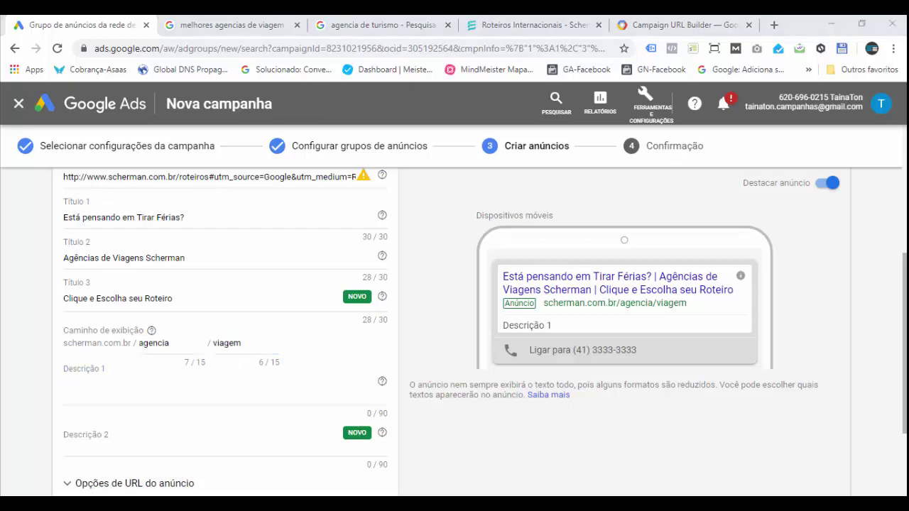
left_click(672, 465)
left_click(540, 503)
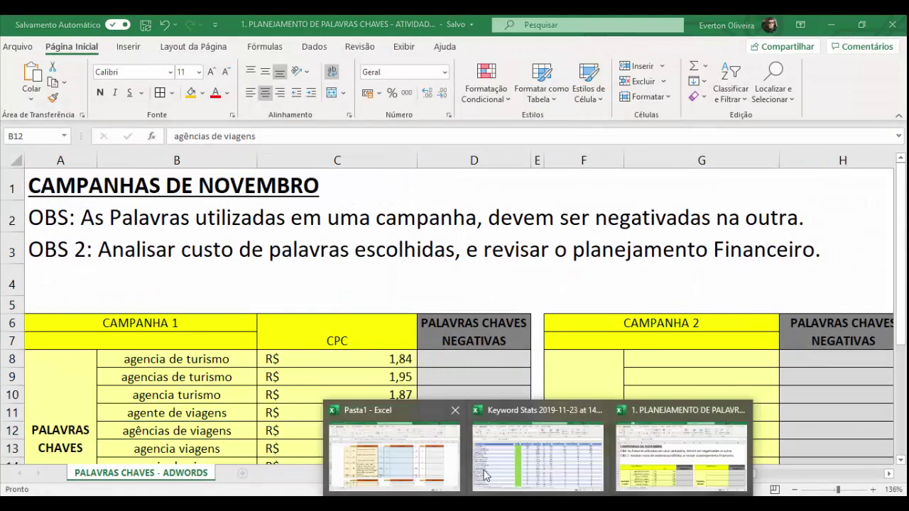
left_click(400, 463)
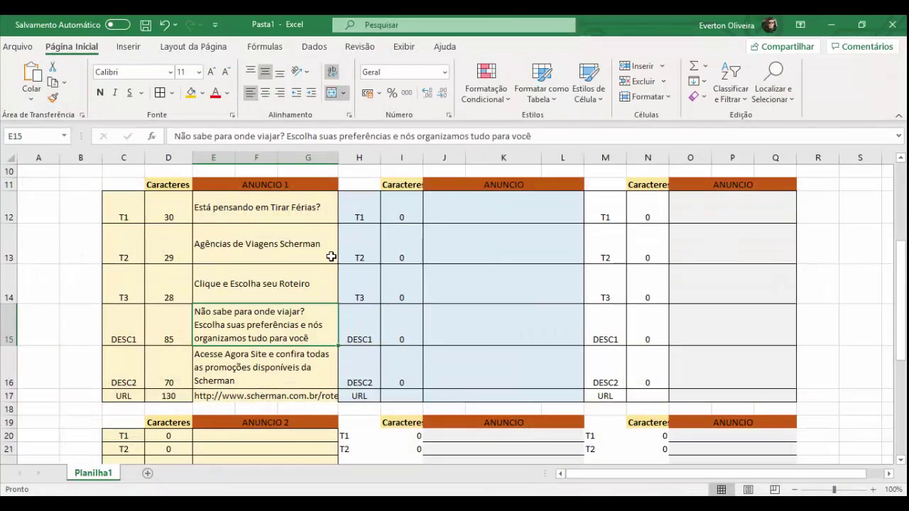
left_click_drag(543, 136, 160, 135)
key("ctrl+c")
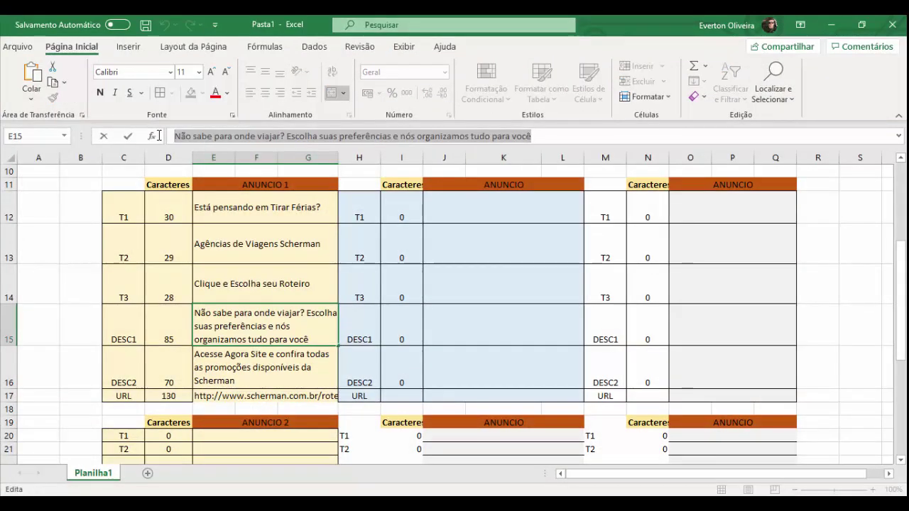
key("Return")
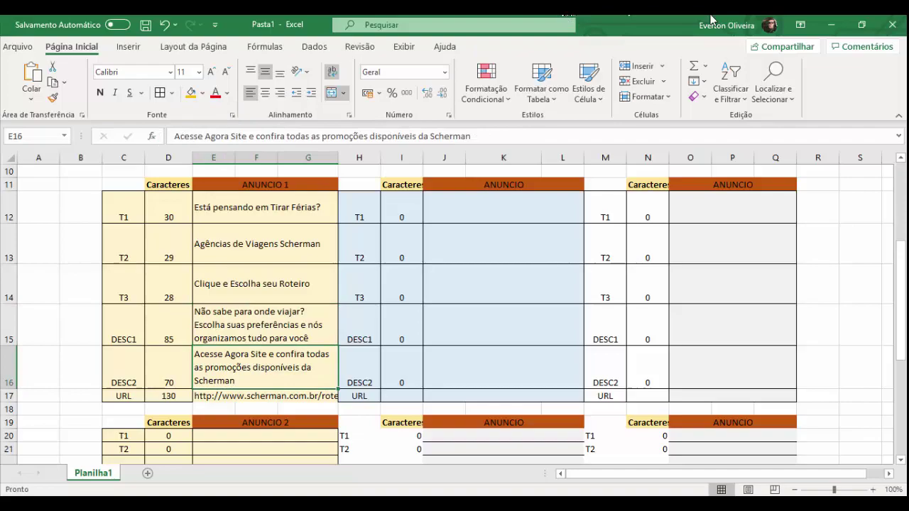
left_click(830, 25)
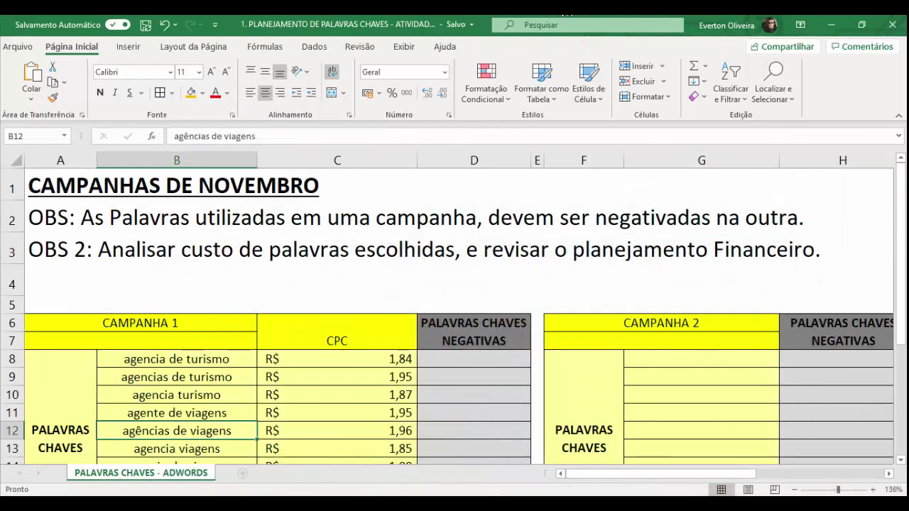
key("alt+Tab")
key("ctrl+v")
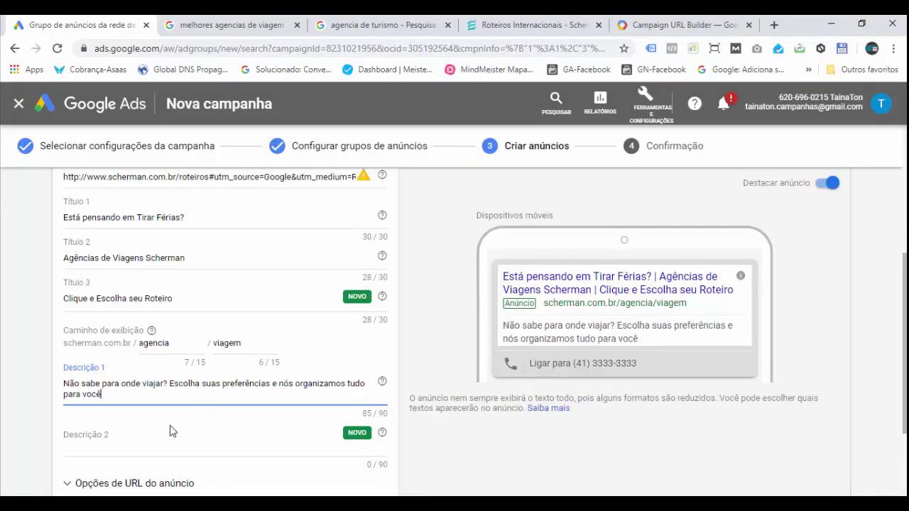
Copy DESC2 "Acesse Agora Site e confira todas as promoções disponíveis da Scherman" from Excel workbook Pasta1 into Descrição 2 of the Google Ads text ad
left_click(154, 438)
key("alt+Tab")
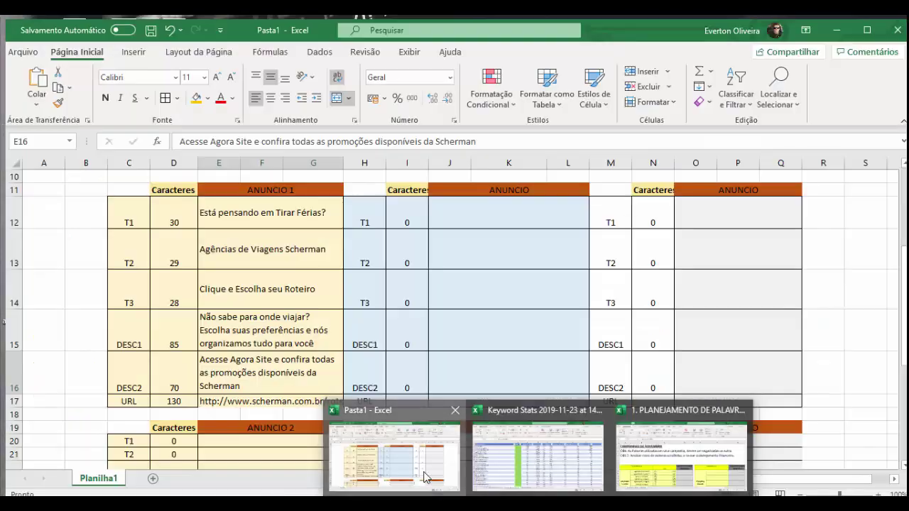
left_click(391, 451)
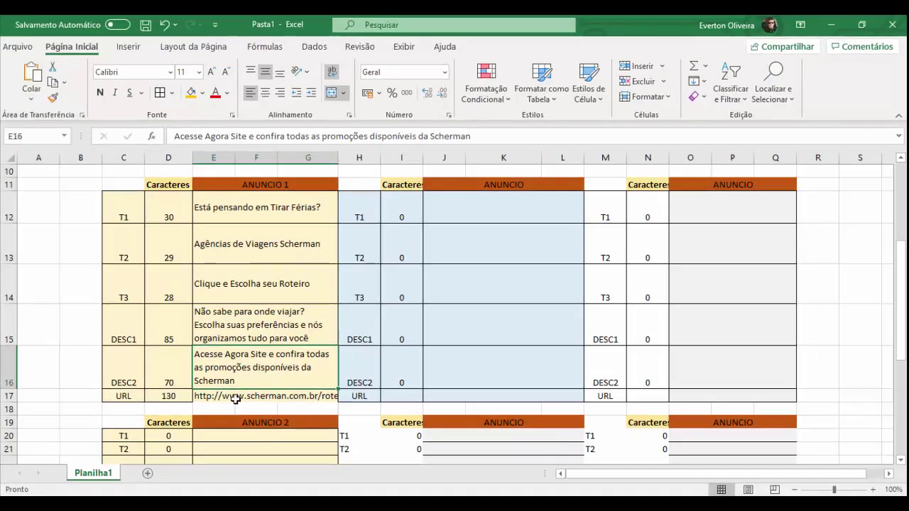
left_click_drag(474, 136, 162, 147)
key("ctrl+c")
key("Return")
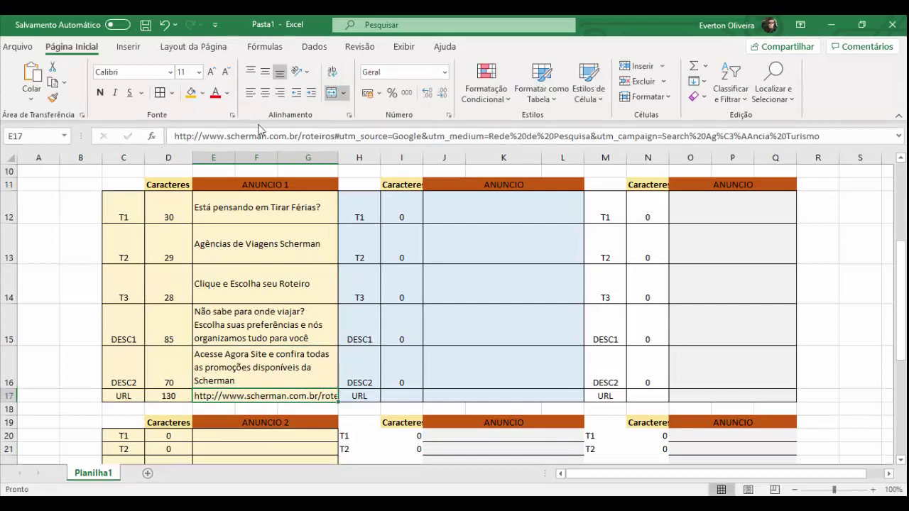
left_click(831, 26)
key("ctrl+v")
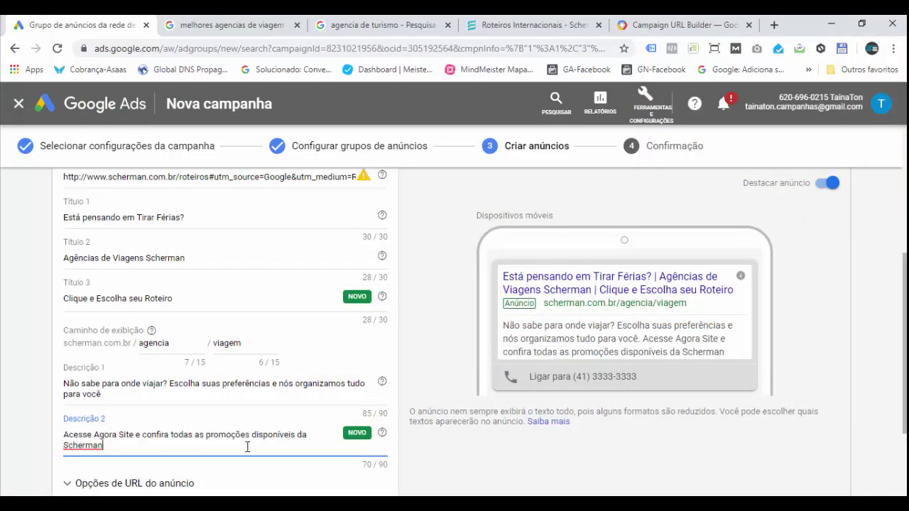
Review the completed text ad in both the mobile and desktop previews
scroll(409, 432, "down", 1)
scroll(408, 444, "down", 1)
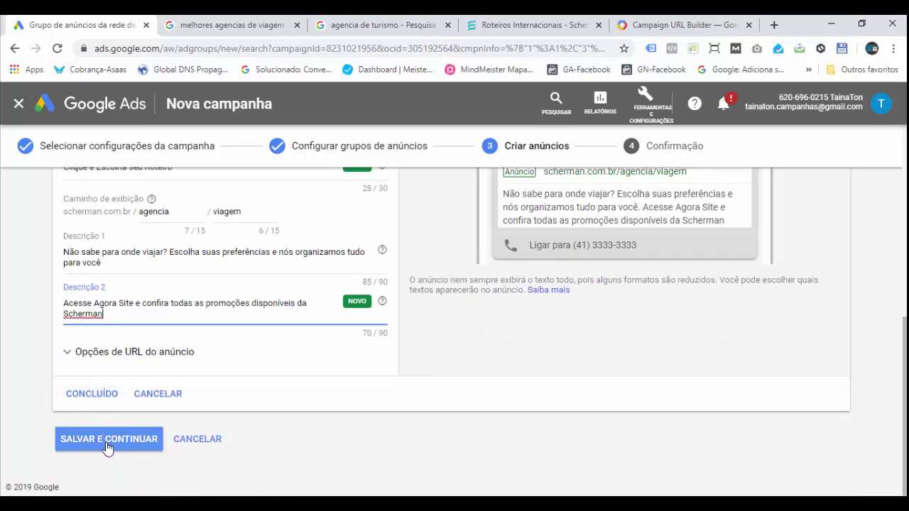
scroll(625, 362, "up", 1)
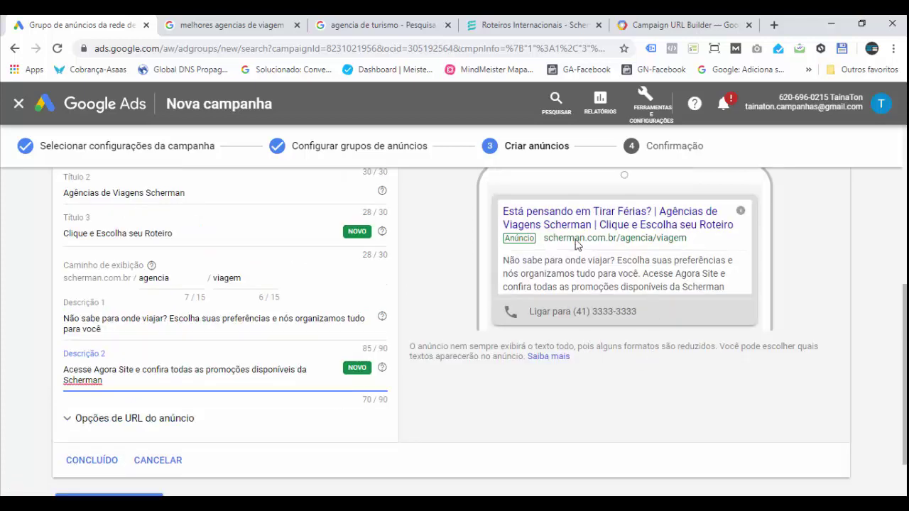
scroll(576, 245, "up", 1)
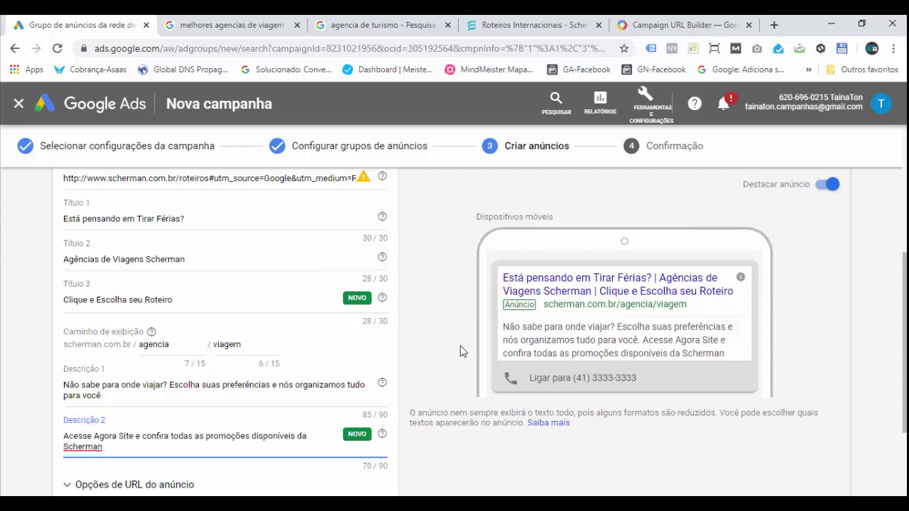
scroll(460, 350, "up", 1)
left_click(676, 214)
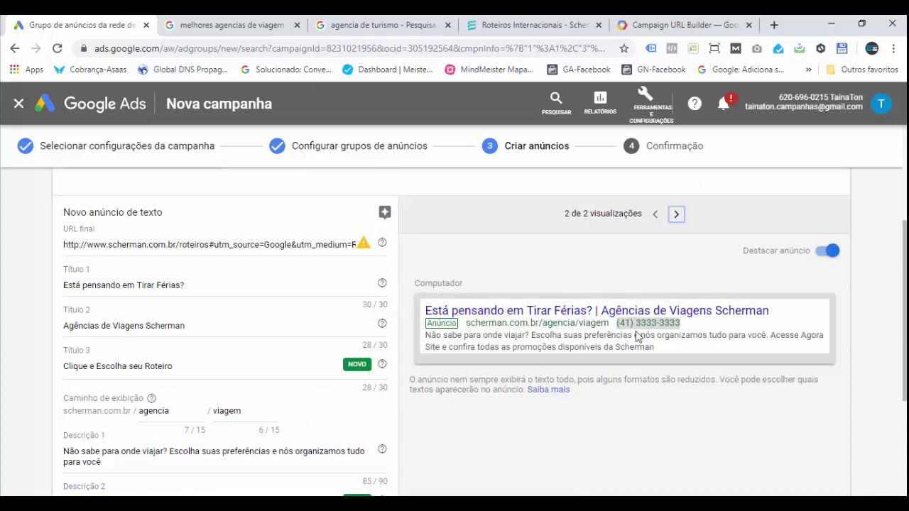
left_click(655, 213)
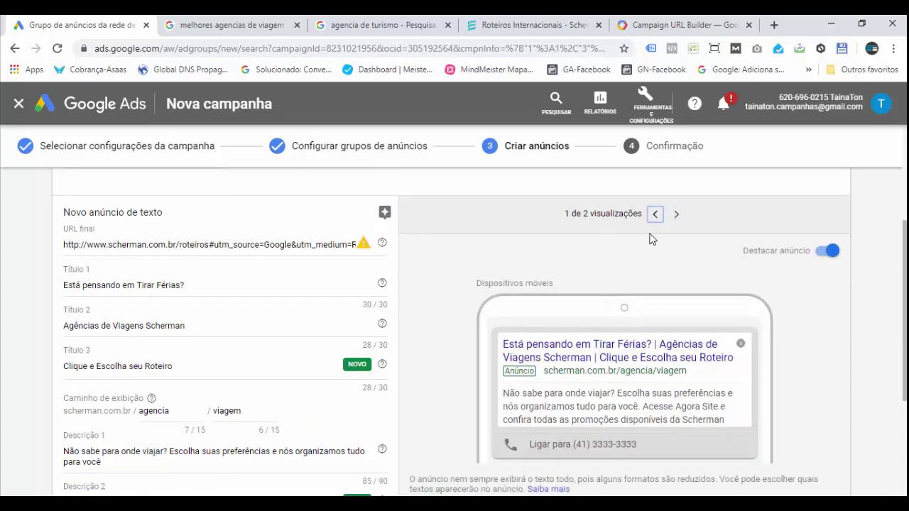
Save the text ad, finish creating the campaign and continue to its ad groups overview
scroll(497, 327, "down", 3)
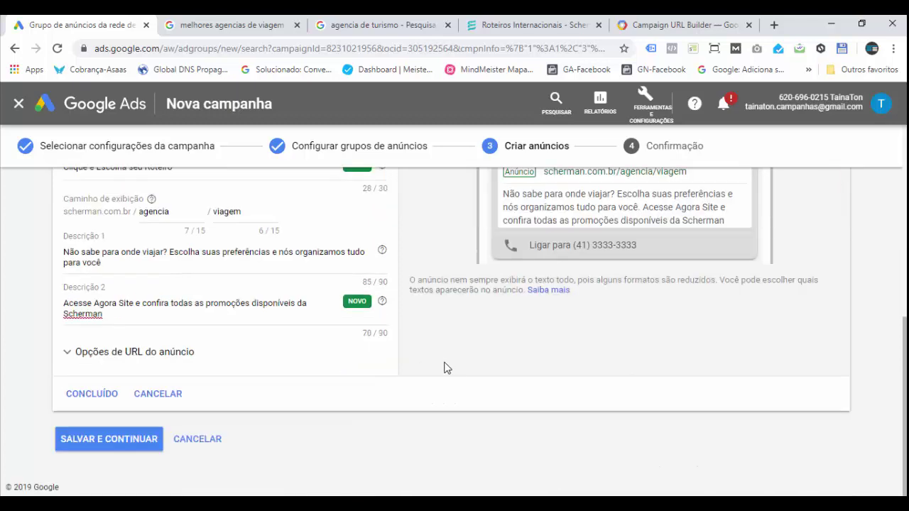
left_click(114, 440)
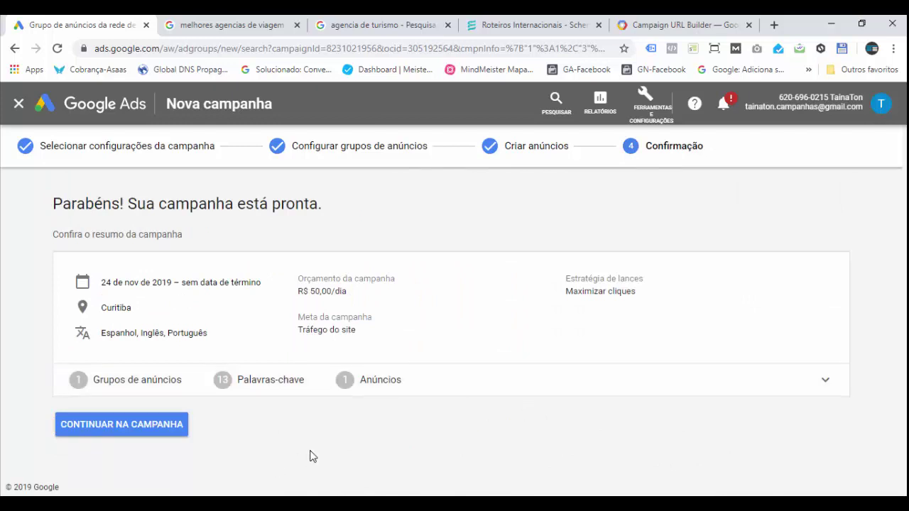
left_click(126, 424)
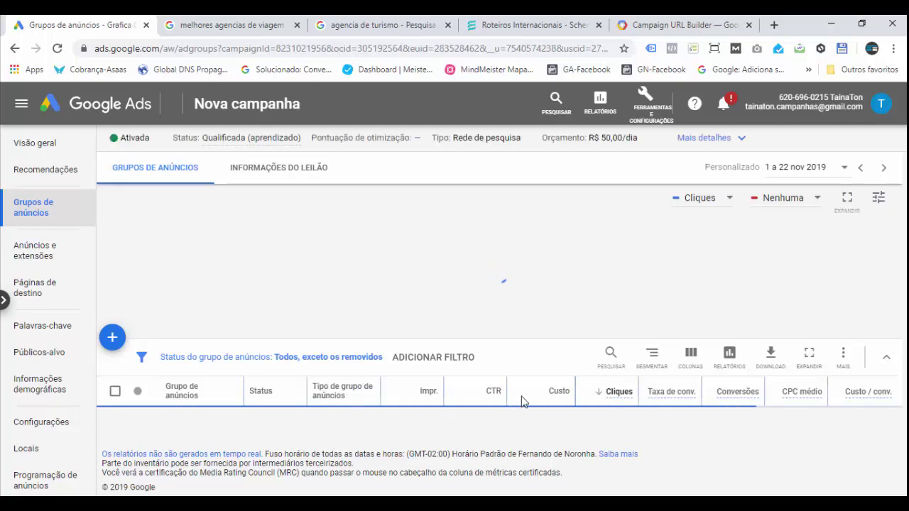
Check the ad group Grupo Agências de viagens and open the ads list of the Search Agência Turismo campaign
scroll(497, 414, "down", 1)
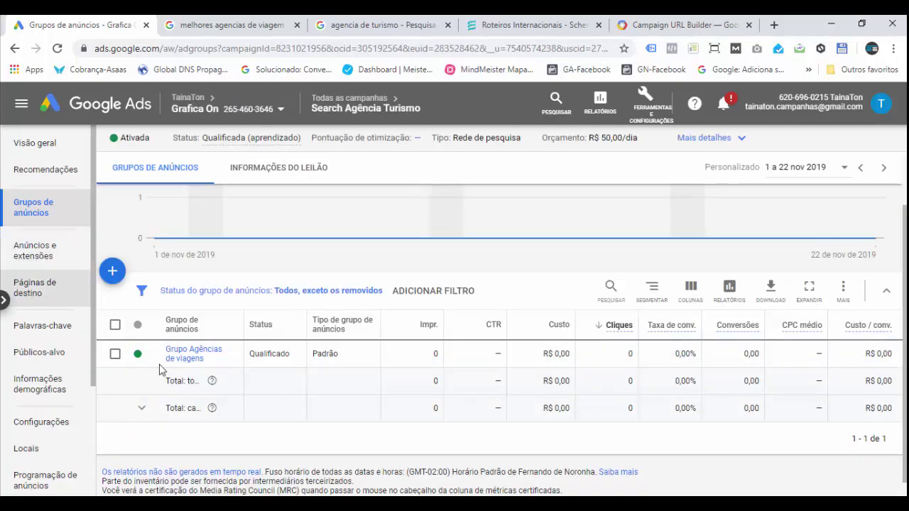
left_click(199, 361)
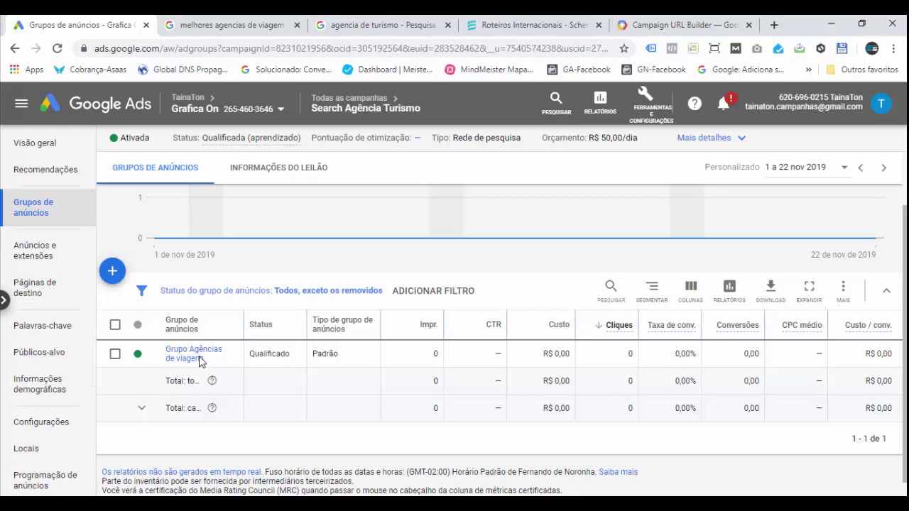
left_click(32, 254)
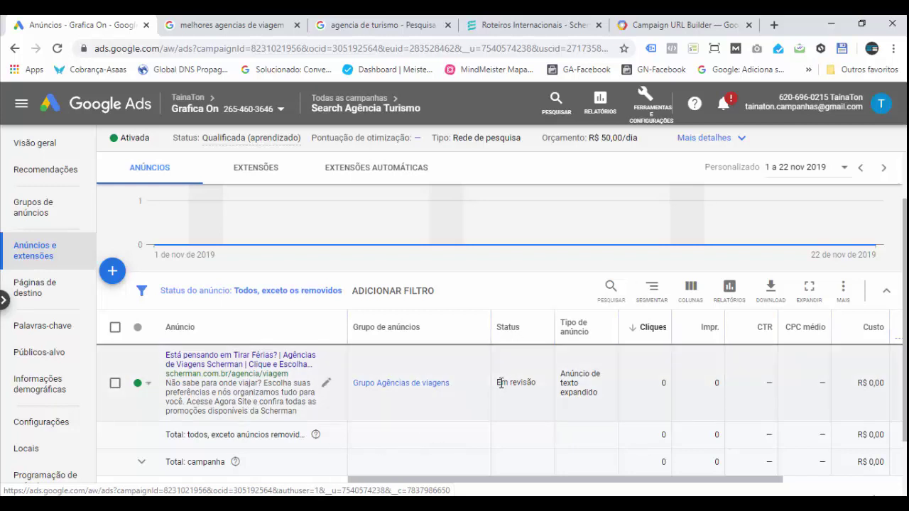
Examine the new text ad's review status and the explanation of the Cliques metric in the ads list
left_click_drag(498, 383, 536, 382)
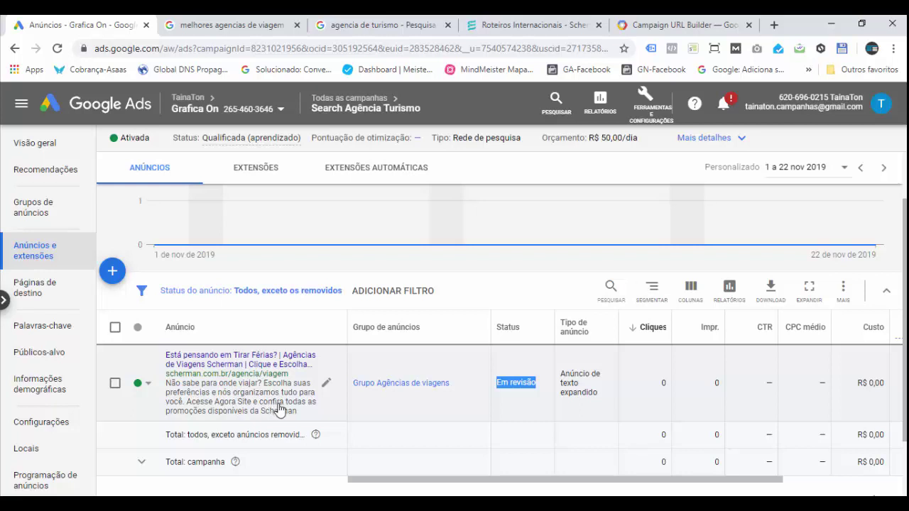
left_click(518, 387)
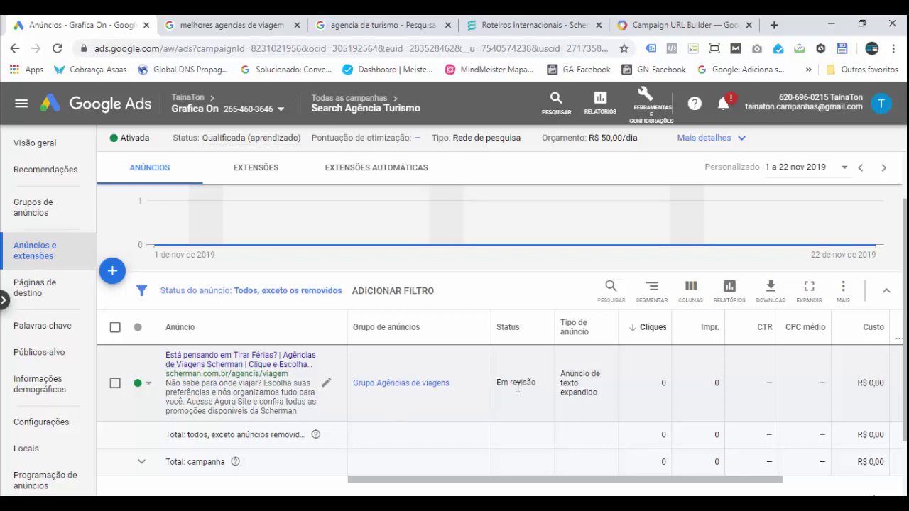
left_click_drag(500, 384, 537, 383)
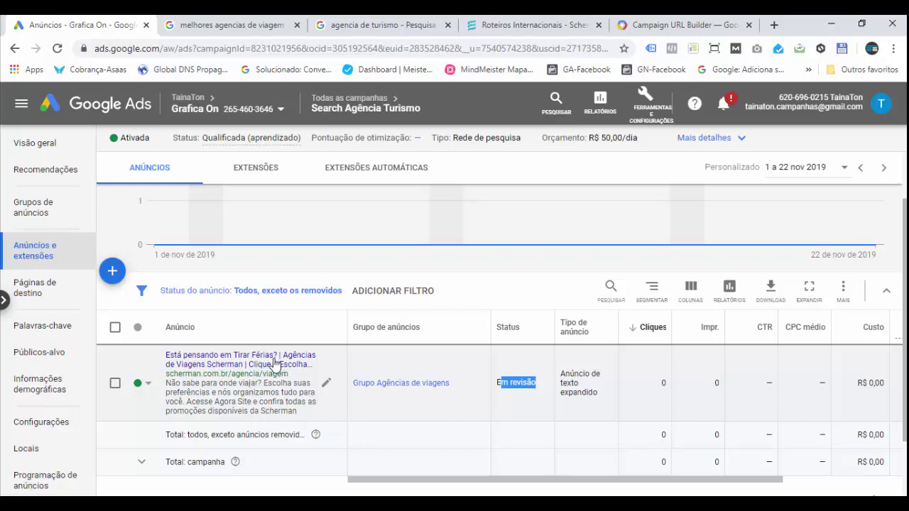
left_click(501, 386)
left_click_drag(503, 382, 525, 382)
left_click(506, 385)
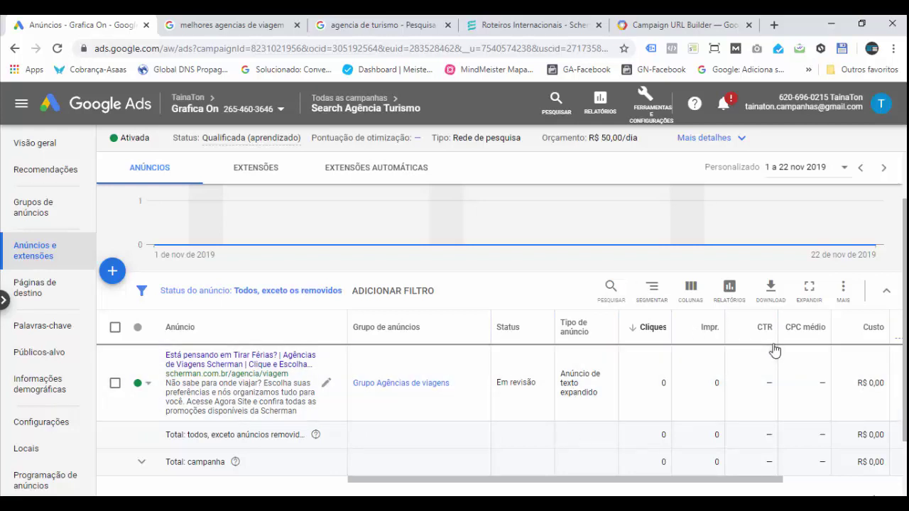
mouse_move(652, 330)
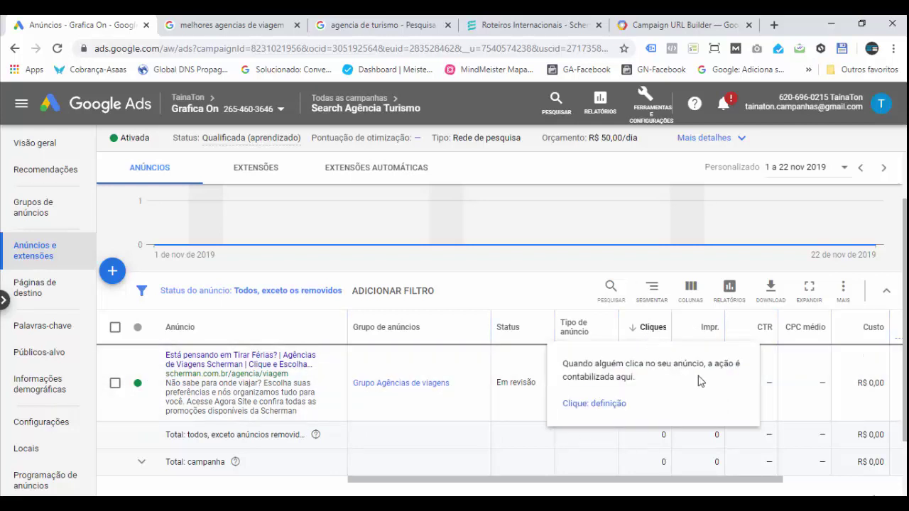